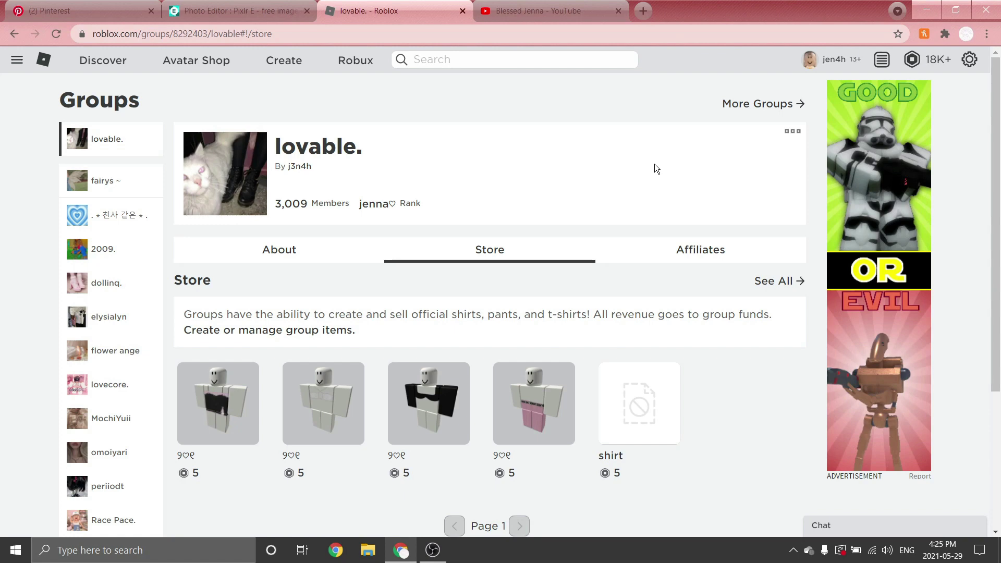
# - Close the Roblox group and YouTube community pages to return to the Pixlr editor
pyautogui.hotkey('ctrl', 'w')
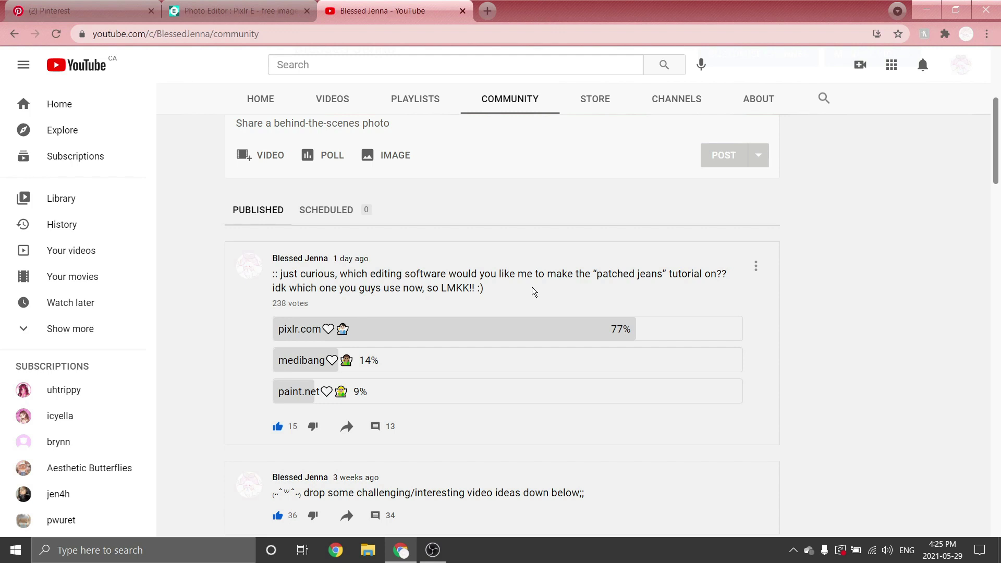
pyautogui.hotkey('ctrl', 'w')
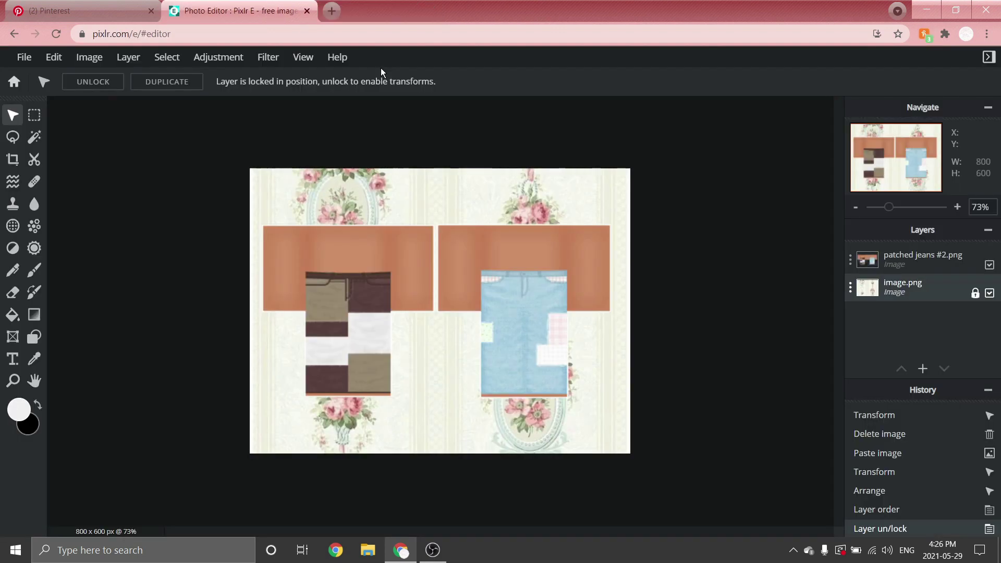
# - Examine the two finished patched jeans designs on the floral image at different magnifications
pyautogui.scroll(-3, 433, 283)
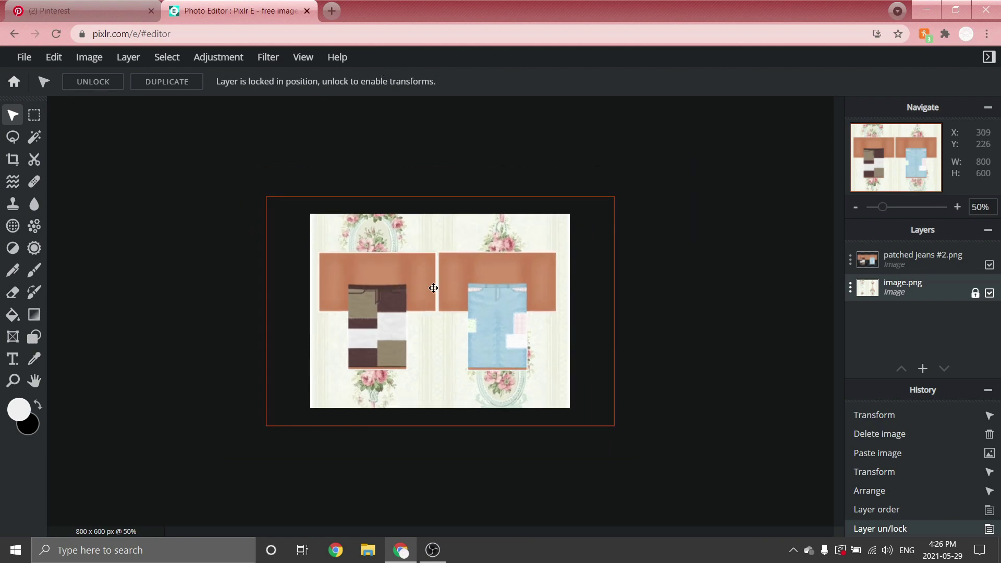
pyautogui.scroll(4, 535, 266)
pyautogui.scroll(-1, 766, 294)
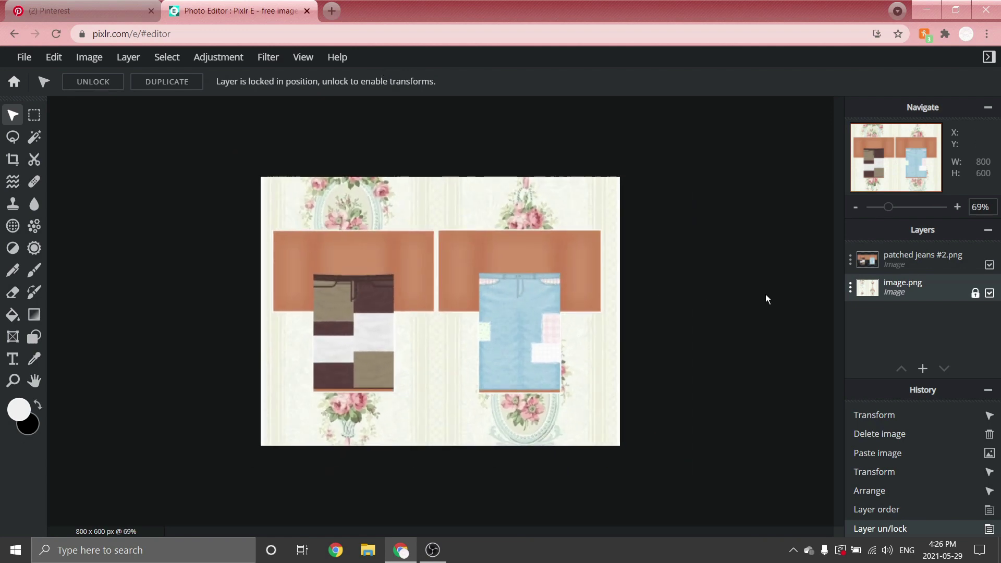
pyautogui.scroll(2, 706, 257)
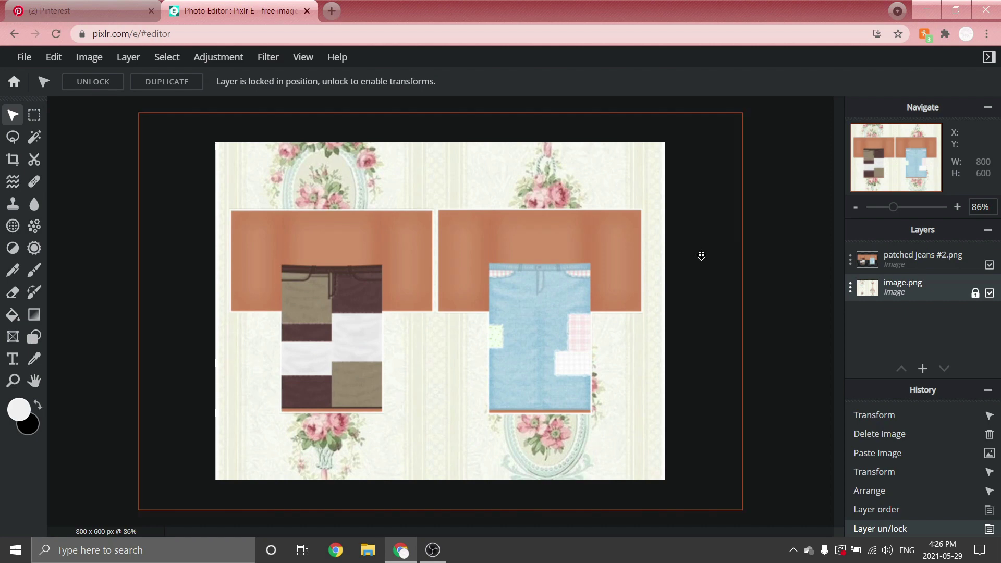
pyautogui.scroll(2, 701, 255)
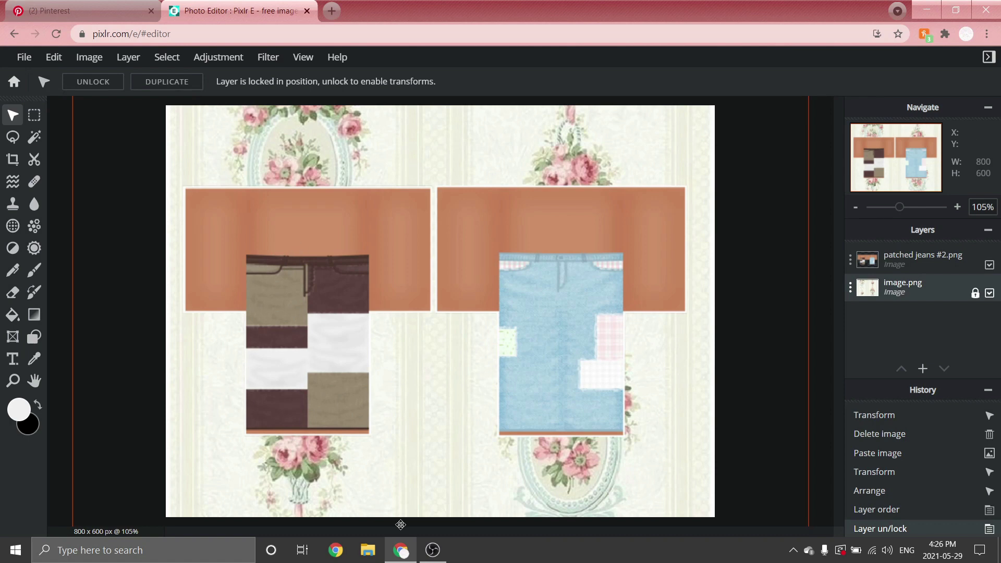
pyautogui.scroll(-2, 581, 421)
pyautogui.scroll(1, 643, 350)
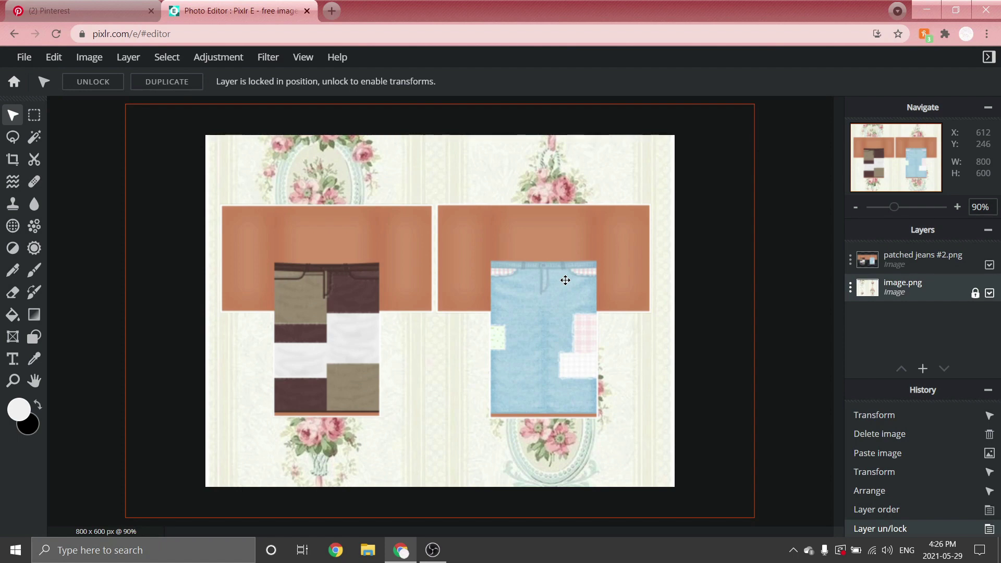
pyautogui.scroll(-1, 566, 280)
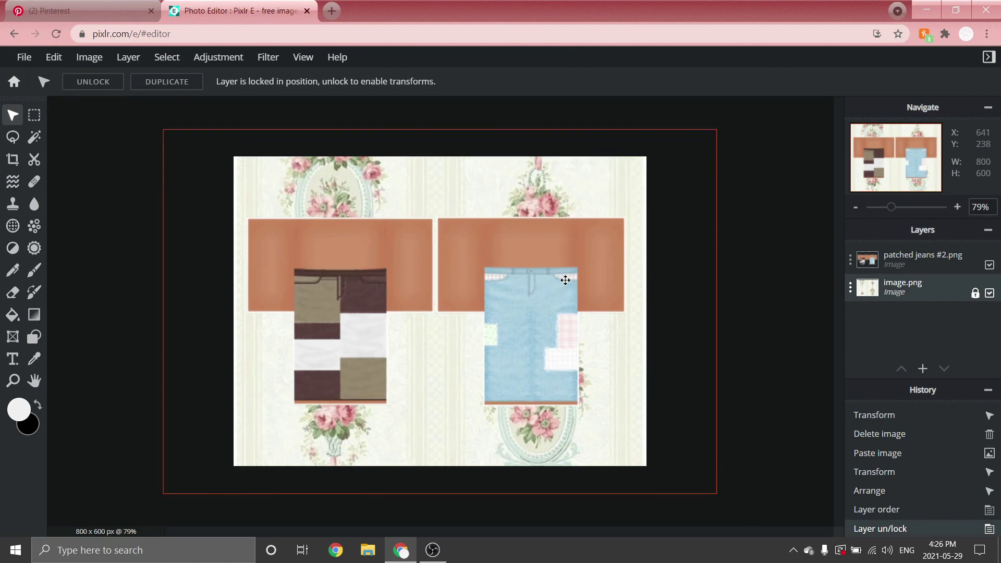
pyautogui.scroll(-2, 565, 280)
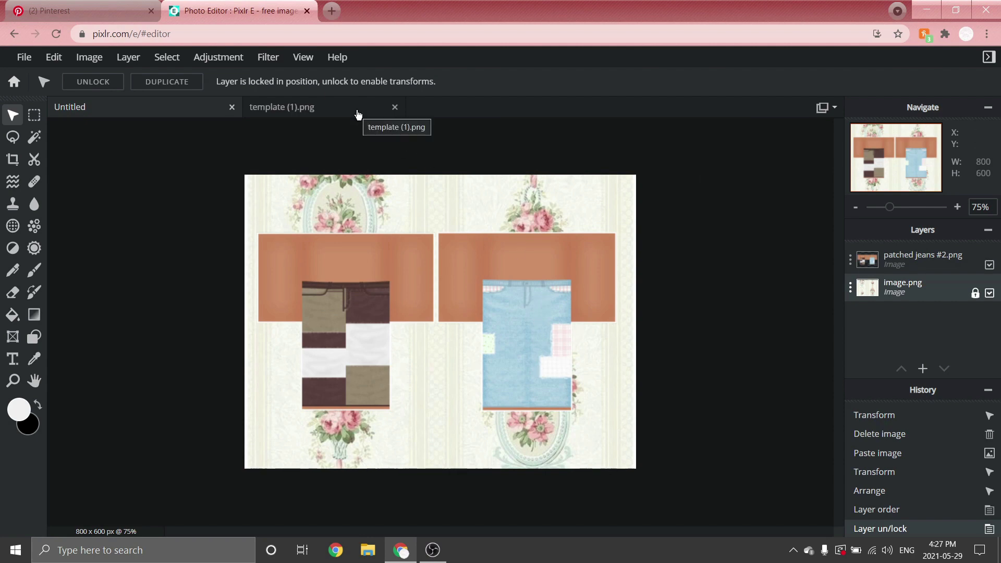
# - In the template (1).png document, add a new empty layer and place it beneath the Background layer
pyautogui.click(358, 112)
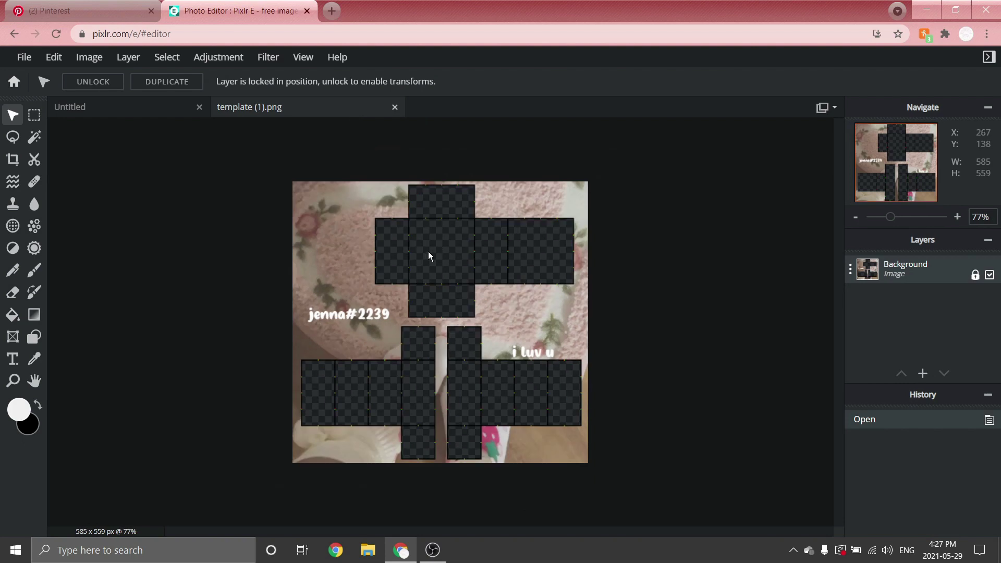
pyautogui.scroll(1, 427, 251)
pyautogui.click(128, 58)
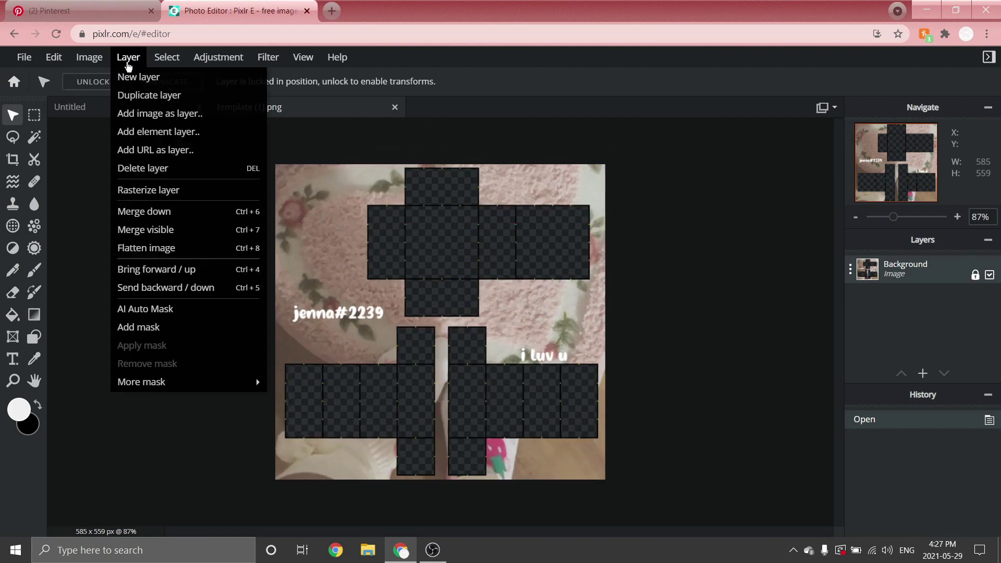
pyautogui.click(133, 78)
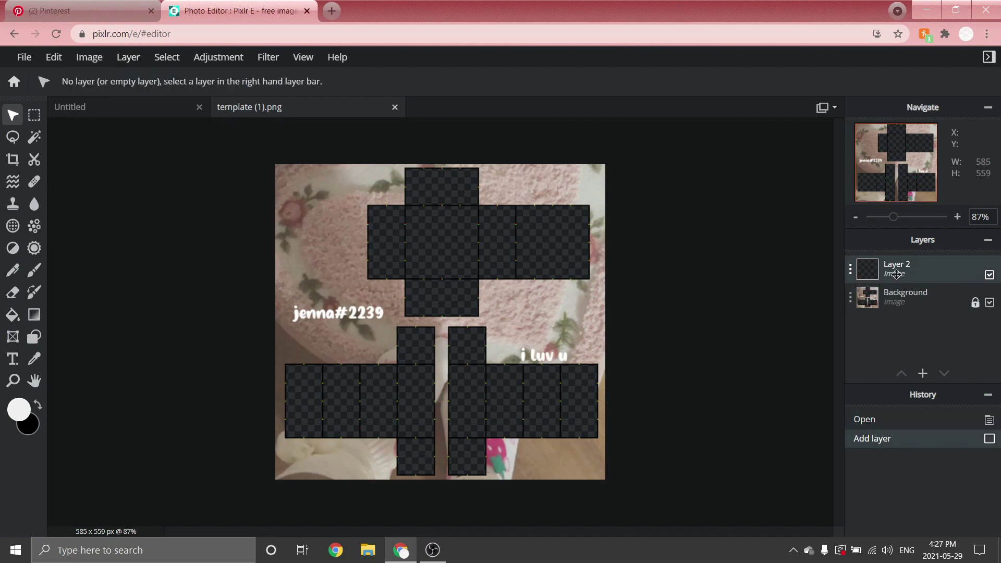
pyautogui.moveTo(896, 275)
pyautogui.mouseDown()
pyautogui.moveTo(900, 293)
pyautogui.moveTo(906, 281)
pyautogui.mouseUp()
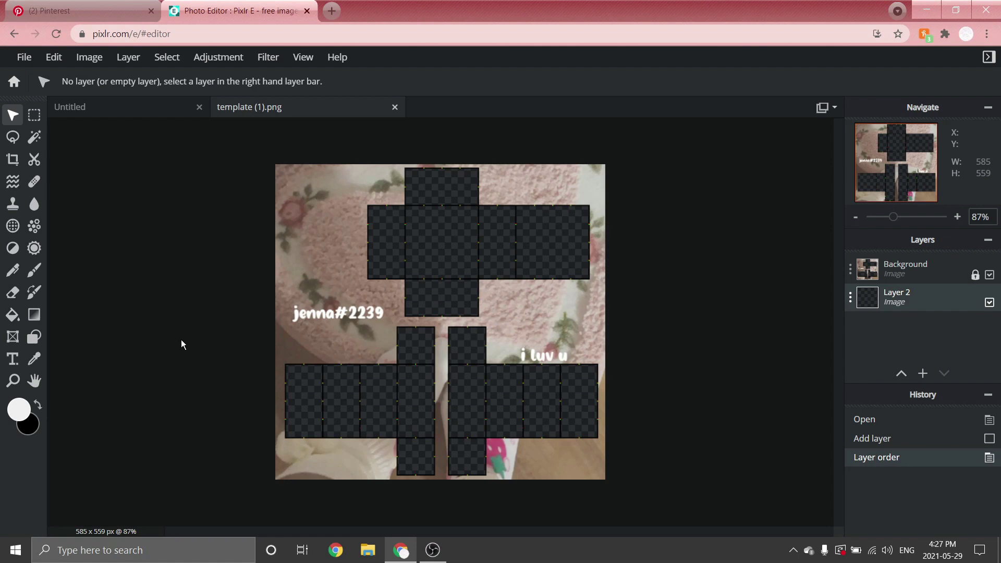
# - Set the foreground colour to pure white, #FFFFFF
pyautogui.click(19, 409)
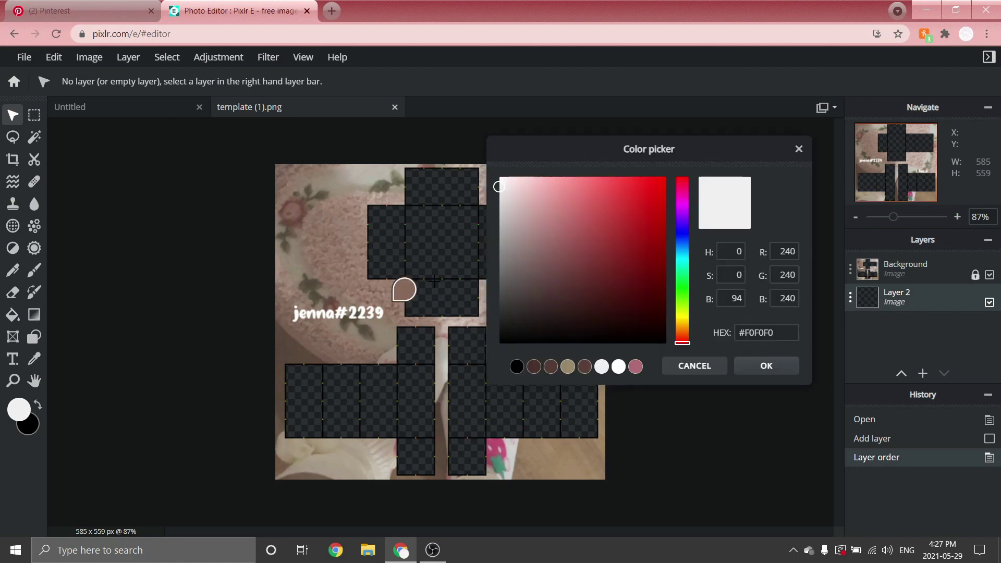
pyautogui.moveTo(502, 189)
pyautogui.mouseDown()
pyautogui.moveTo(511, 197)
pyautogui.moveTo(496, 173)
pyautogui.mouseUp()
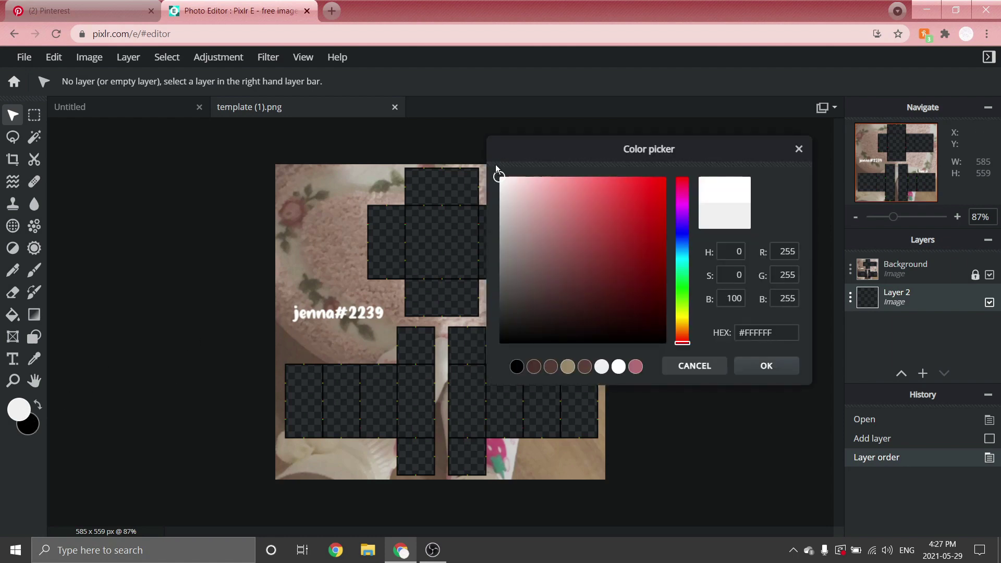
pyautogui.click(753, 364)
# - With the Shape tool's curved line and a 2 px outline, draw a slightly downward-bowed waistline across the torso's front panel
pyautogui.scroll(2, 464, 180)
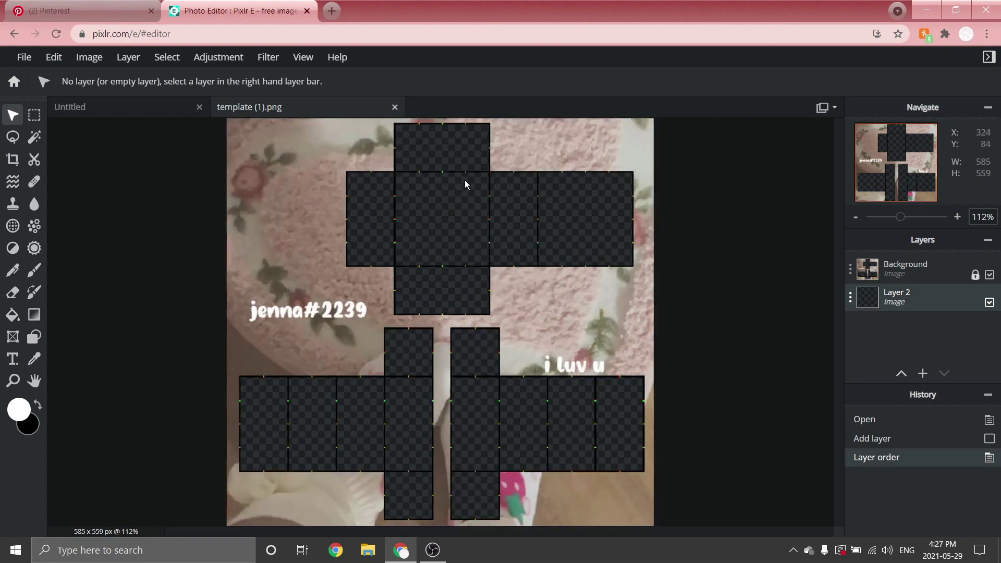
pyautogui.scroll(2, 464, 180)
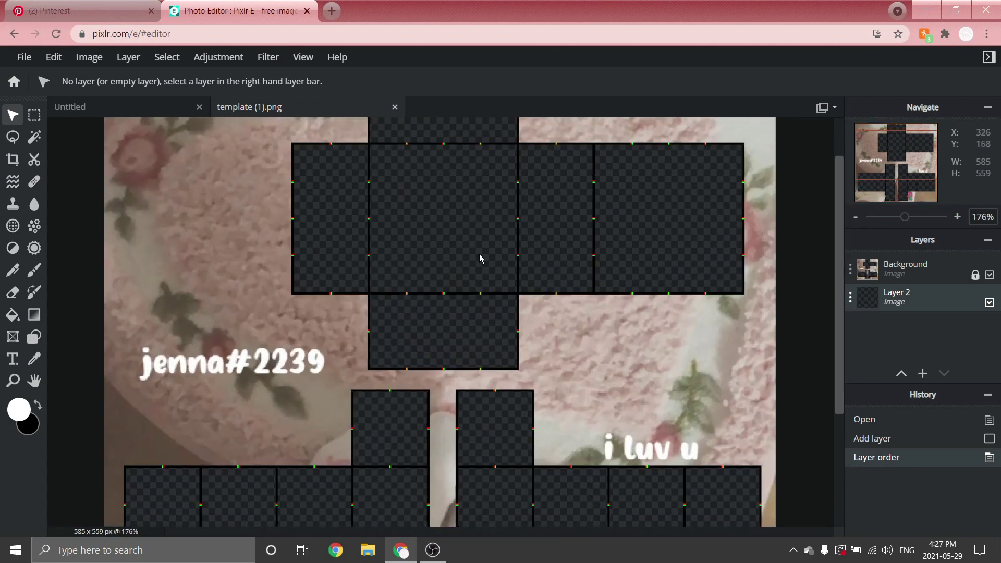
pyautogui.scroll(-3, 479, 259)
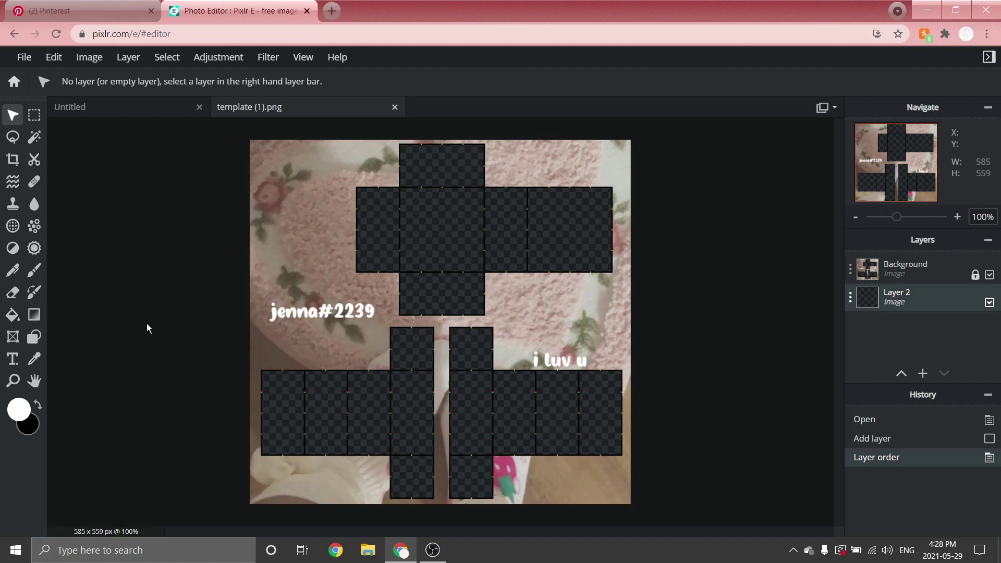
pyautogui.click(35, 338)
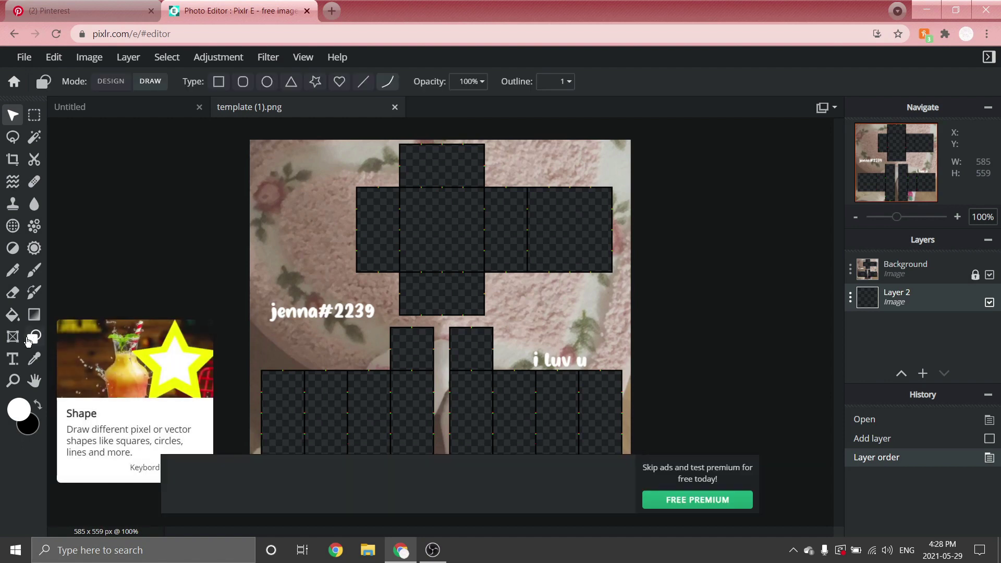
pyautogui.click(390, 84)
pyautogui.click(568, 81)
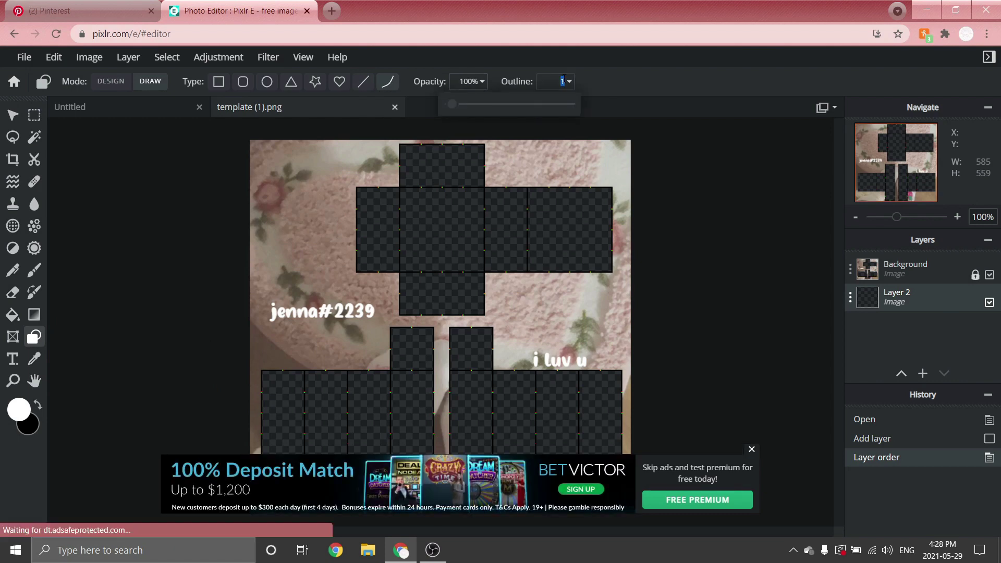
pyautogui.write('2')
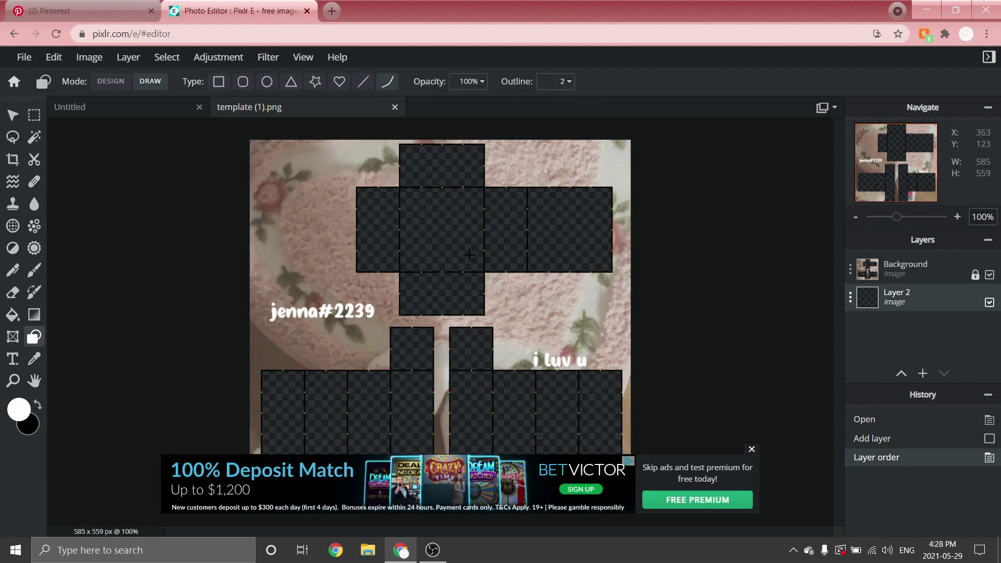
pyautogui.scroll(3, 436, 201)
pyautogui.scroll(4, 436, 202)
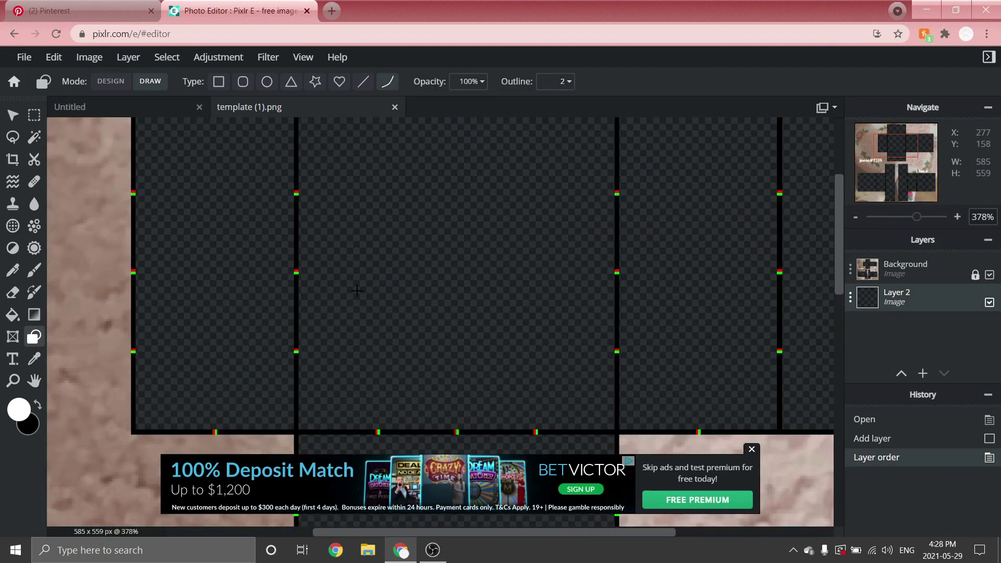
pyautogui.moveTo(297, 282); pyautogui.dragTo(617, 284)
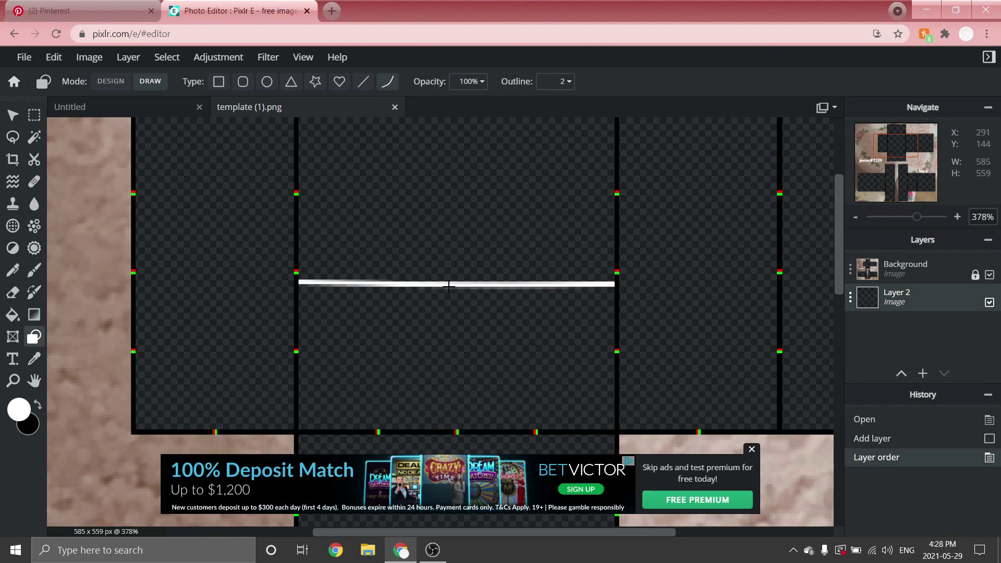
pyautogui.moveTo(447, 286)
pyautogui.mouseDown()
pyautogui.moveTo(450, 300)
pyautogui.moveTo(457, 187)
pyautogui.moveTo(438, 310)
pyautogui.moveTo(424, 310)
pyautogui.moveTo(464, 325)
pyautogui.moveTo(465, 292)
pyautogui.moveTo(477, 286)
pyautogui.moveTo(443, 309)
pyautogui.moveTo(449, 288)
pyautogui.moveTo(441, 295)
pyautogui.moveTo(453, 291)
pyautogui.mouseUp()
# - Draw a straight line across the torso side panel left of the front, continuing from the curved waistline's end
pyautogui.scroll(-5, 453, 290)
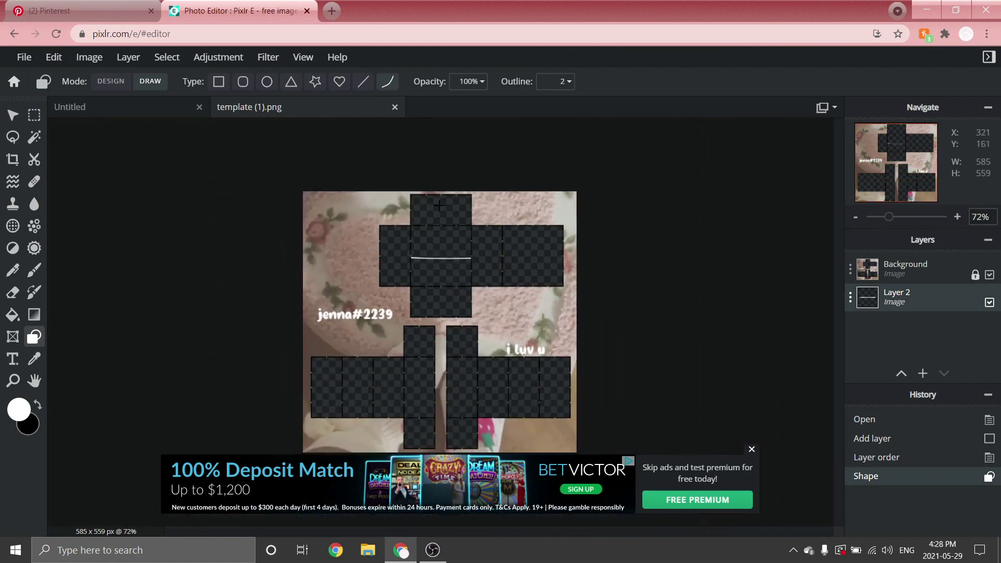
pyautogui.scroll(4, 437, 202)
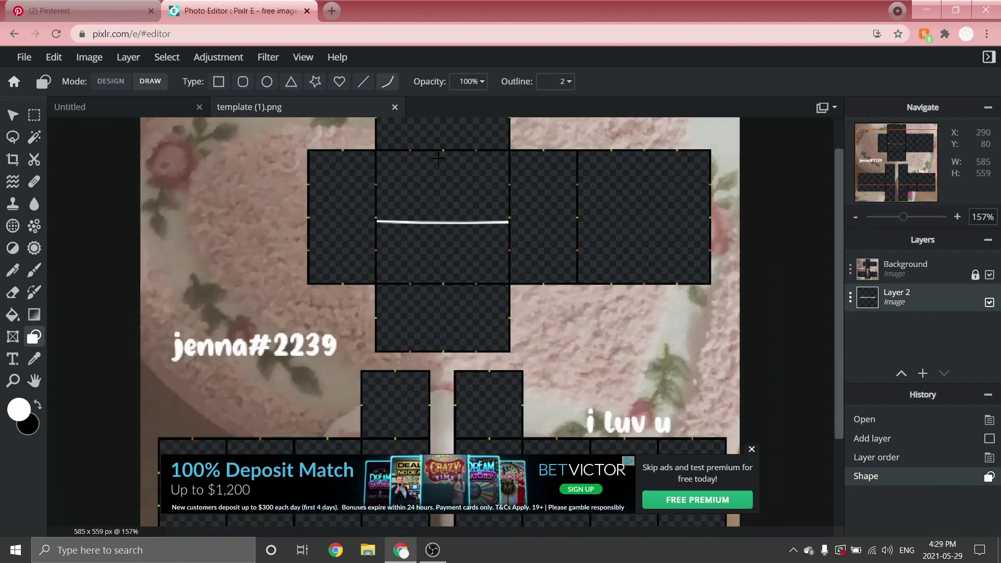
pyautogui.click(368, 82)
pyautogui.scroll(5, 313, 209)
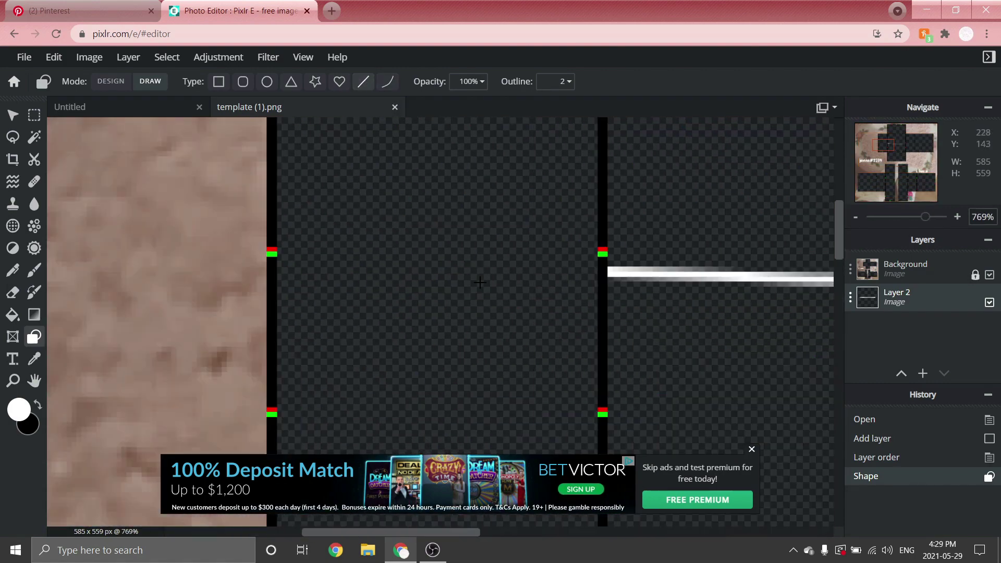
pyautogui.scroll(2, 348, 226)
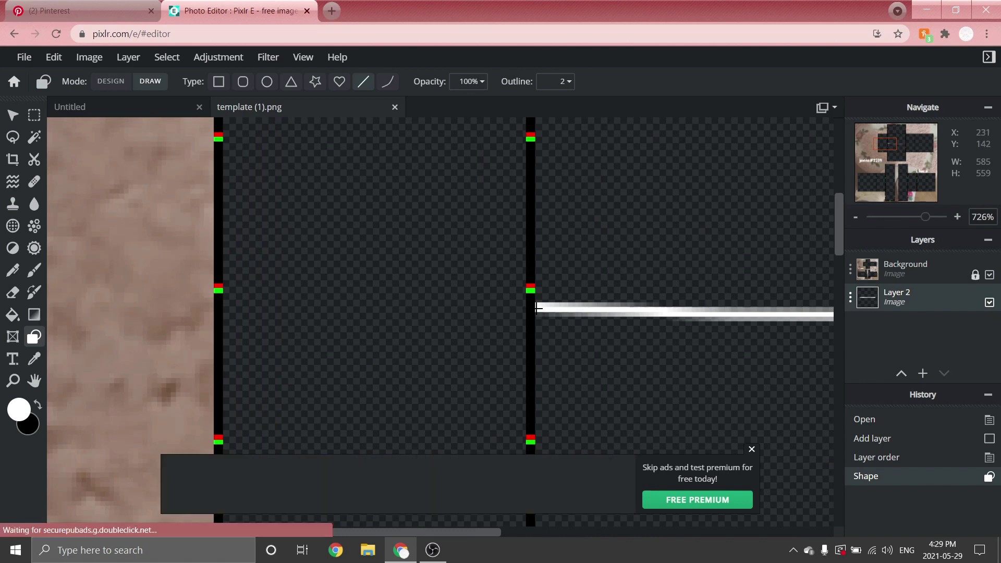
pyautogui.moveTo(537, 308)
pyautogui.mouseDown()
pyautogui.moveTo(242, 304)
pyautogui.moveTo(252, 308)
pyautogui.mouseUp()
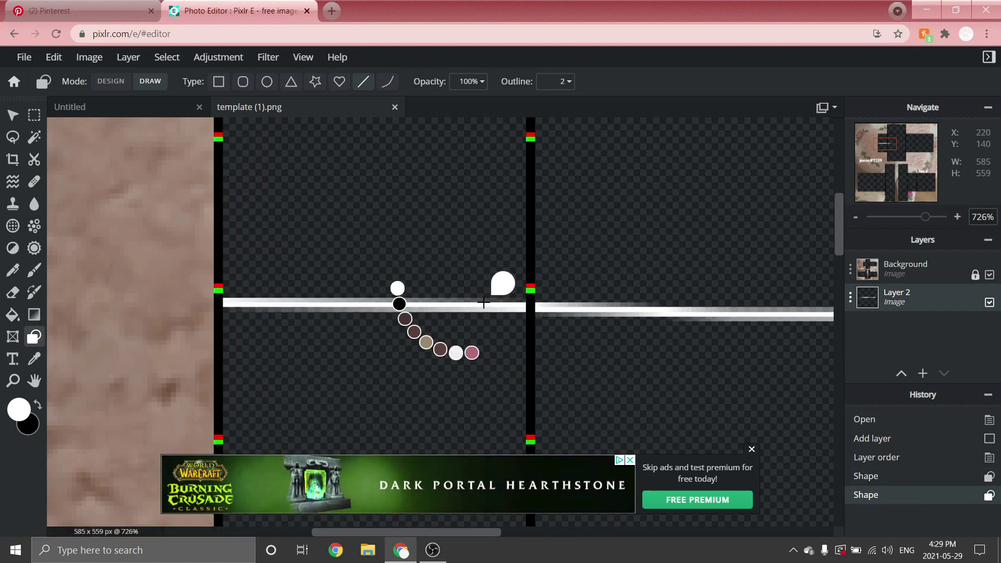
# - Continue the waistline with straight lines across the torso's right side panel and the back panel
pyautogui.scroll(-5, 211, 308)
pyautogui.scroll(5, 211, 308)
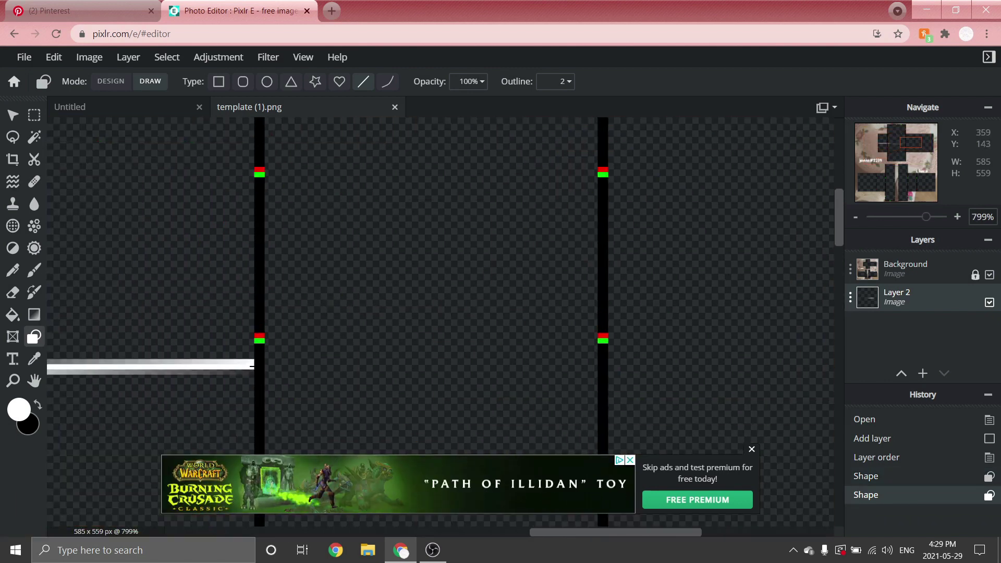
pyautogui.moveTo(255, 365); pyautogui.dragTo(598, 365)
pyautogui.scroll(-3, 257, 309)
pyautogui.hscroll(-2, 257, 308)
pyautogui.scroll(3, 827, 331)
pyautogui.moveTo(196, 338); pyautogui.dragTo(797, 342)
pyautogui.scroll(-3, 798, 341)
pyautogui.scroll(-3, 648, 326)
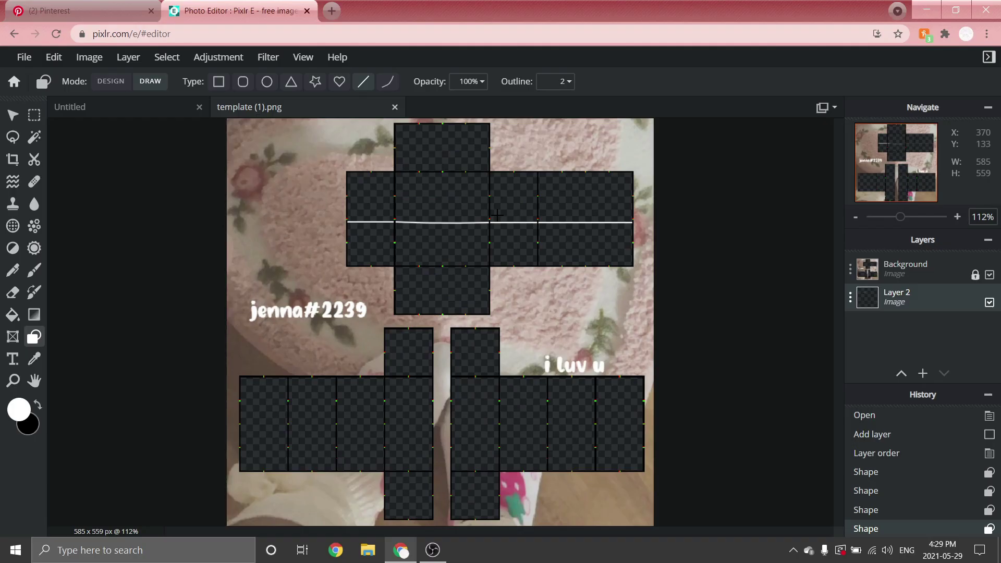
# - Place a duplicate of the waistline layer just below the original at Y 148 and merge the two layers
pyautogui.click(13, 119)
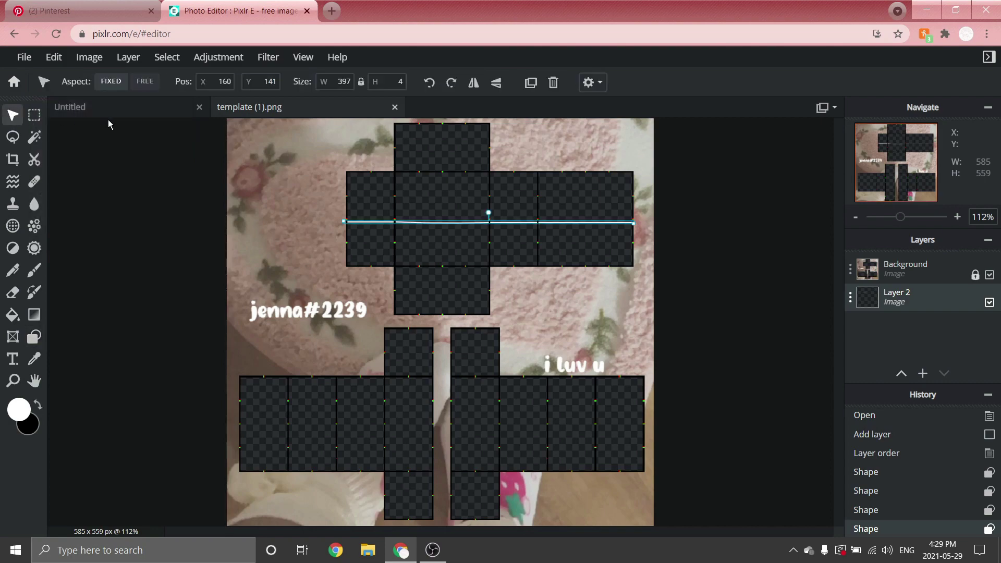
pyautogui.click(531, 82)
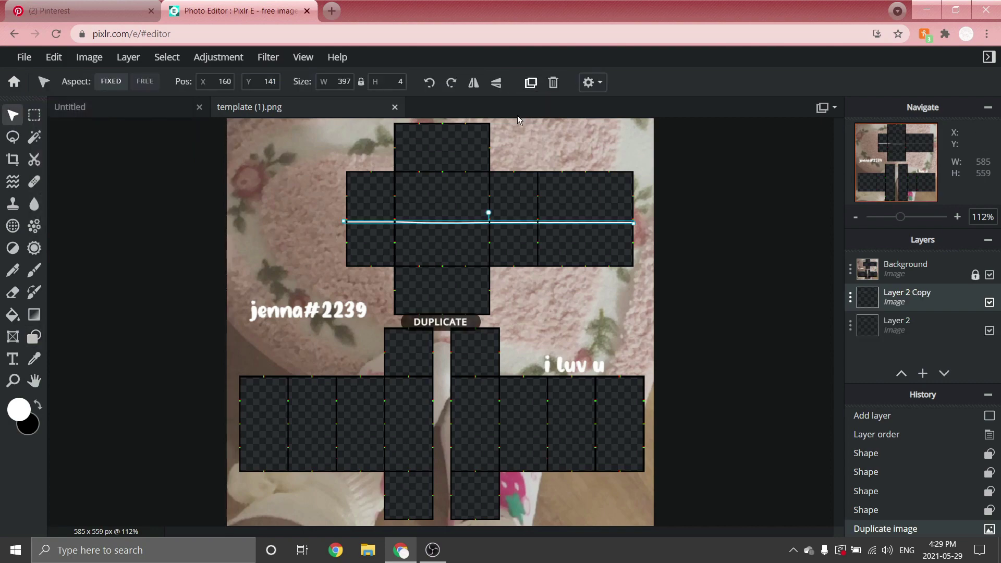
pyautogui.scroll(2, 471, 193)
pyautogui.scroll(4, 471, 194)
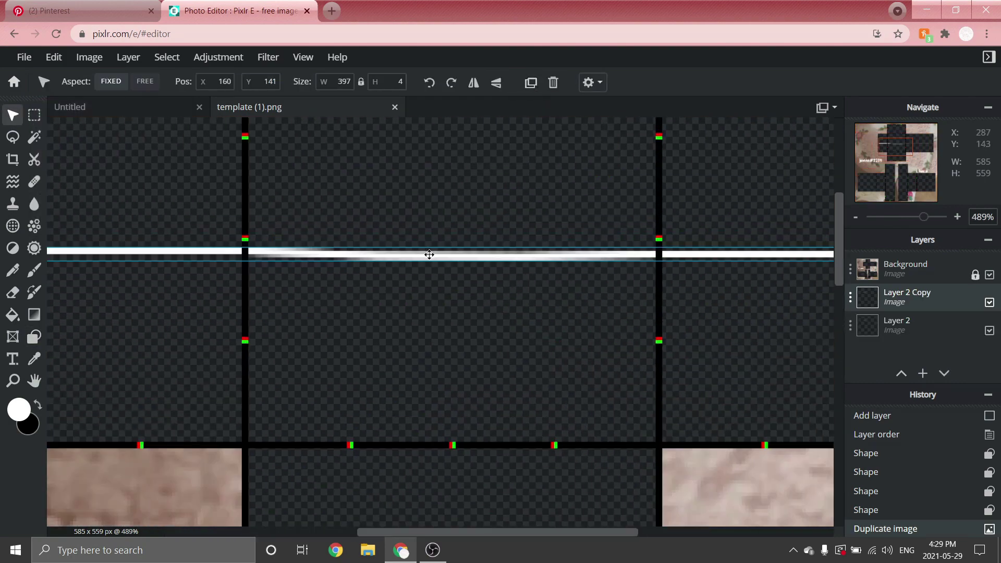
pyautogui.moveTo(429, 254); pyautogui.dragTo(430, 278)
pyautogui.scroll(-7, 440, 258)
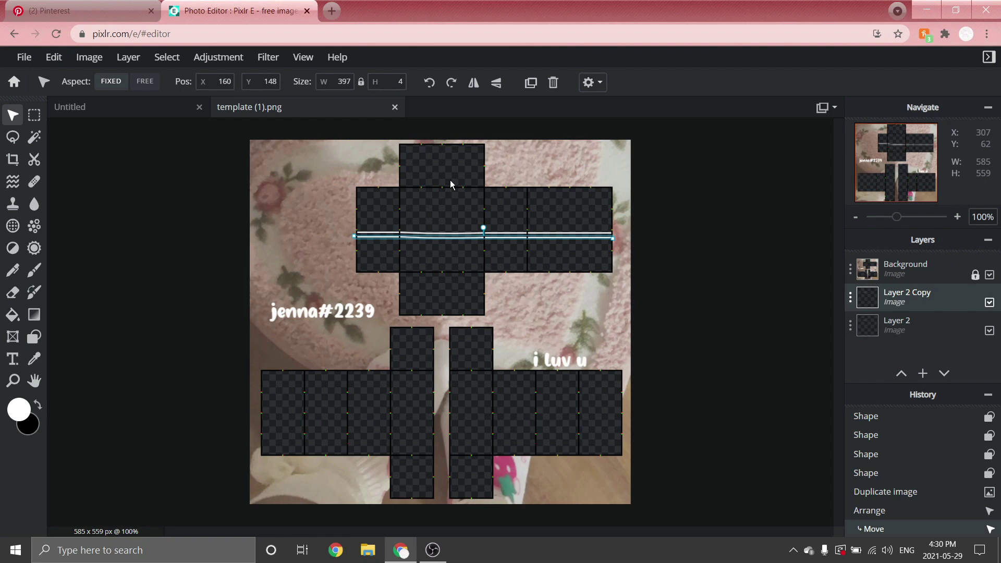
pyautogui.hotkey('ctrl', 'e')
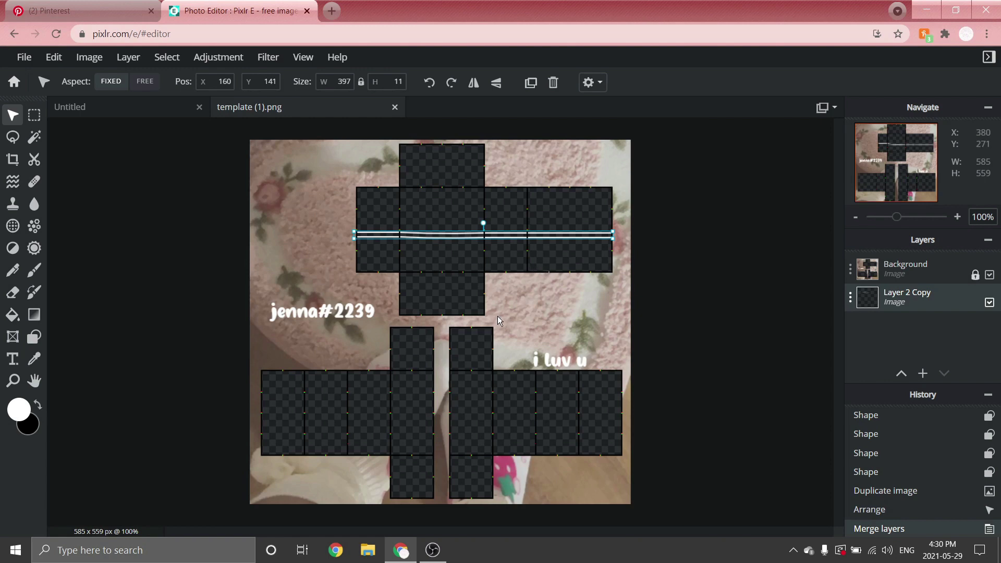
# - Draw 2 px straight hem lines just above the bottom edge of the left leg's two panels nearest the template's center
pyautogui.click(32, 336)
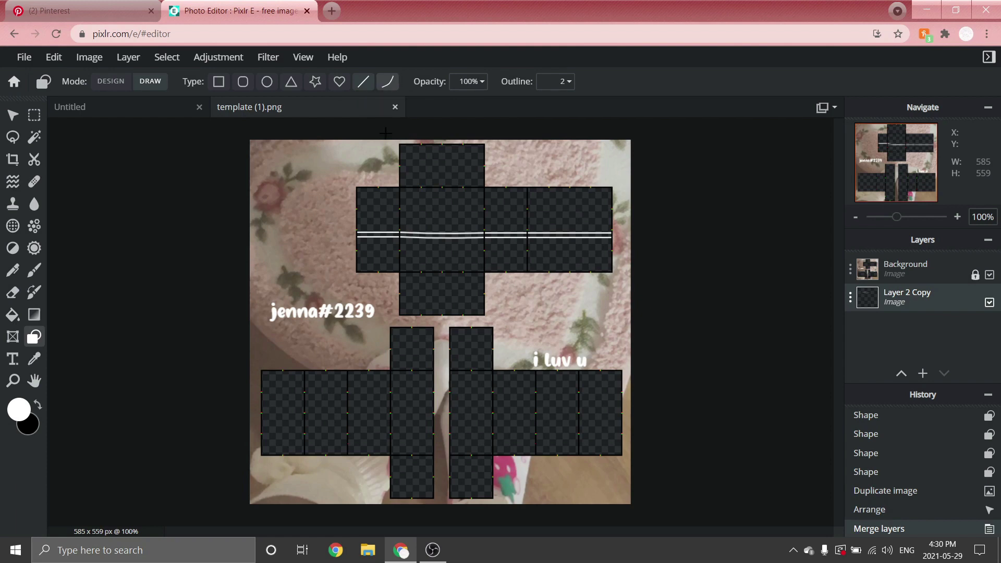
pyautogui.scroll(6, 402, 462)
pyautogui.scroll(2, 358, 506)
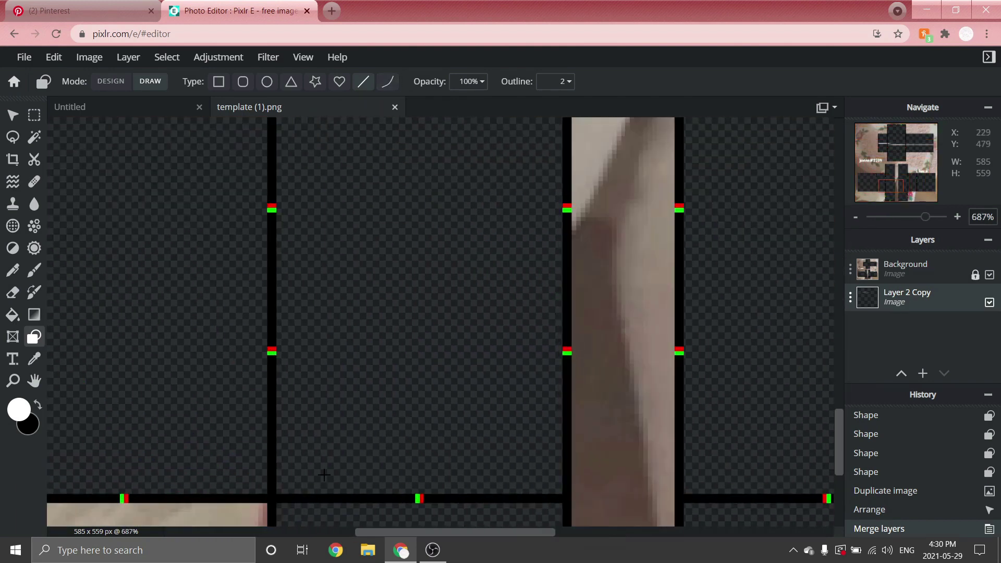
pyautogui.moveTo(266, 473); pyautogui.dragTo(572, 475)
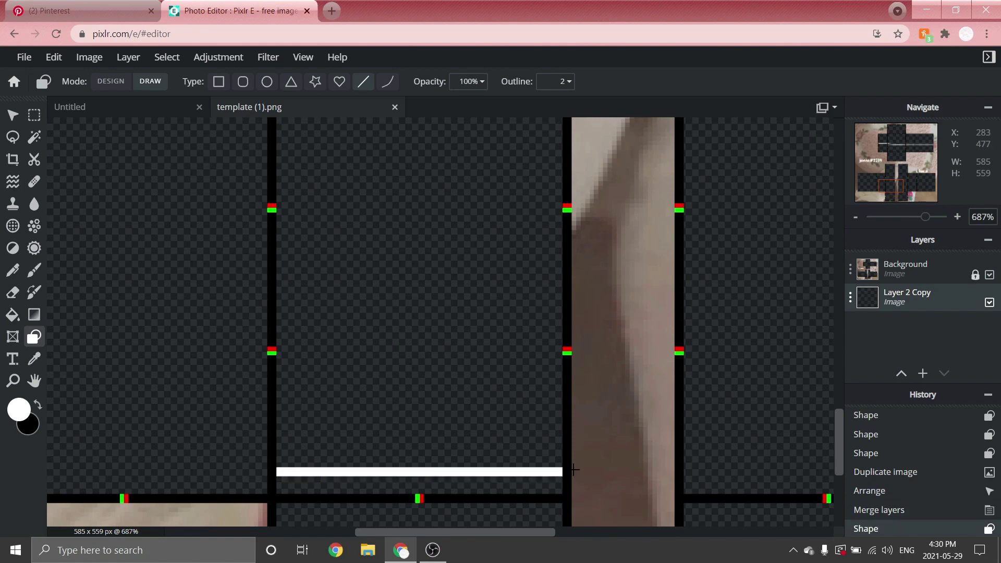
pyautogui.scroll(-3, 572, 475)
pyautogui.scroll(3, 260, 479)
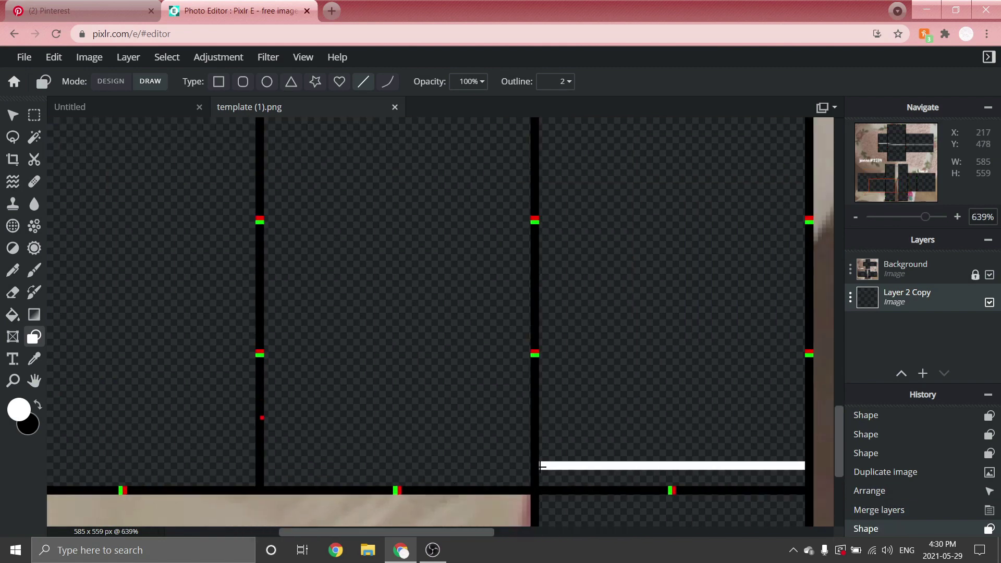
pyautogui.moveTo(531, 467); pyautogui.dragTo(264, 465)
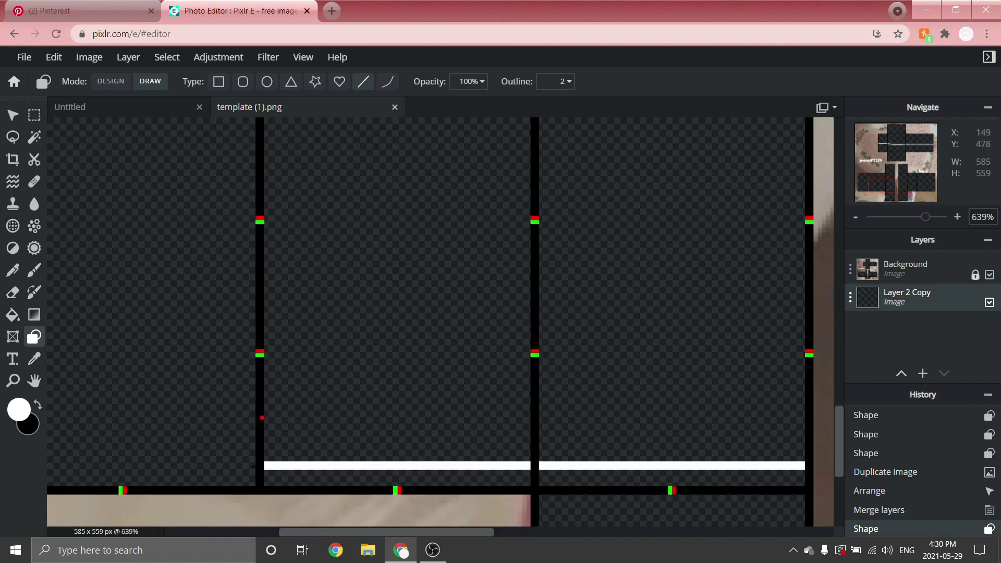
# - Continue the hem line across the two remaining outer panels of the left leg at the same height
pyautogui.scroll(-3, 506, 417)
pyautogui.scroll(3, 491, 435)
pyautogui.moveTo(560, 451); pyautogui.dragTo(242, 452)
pyautogui.scroll(-2, 502, 413)
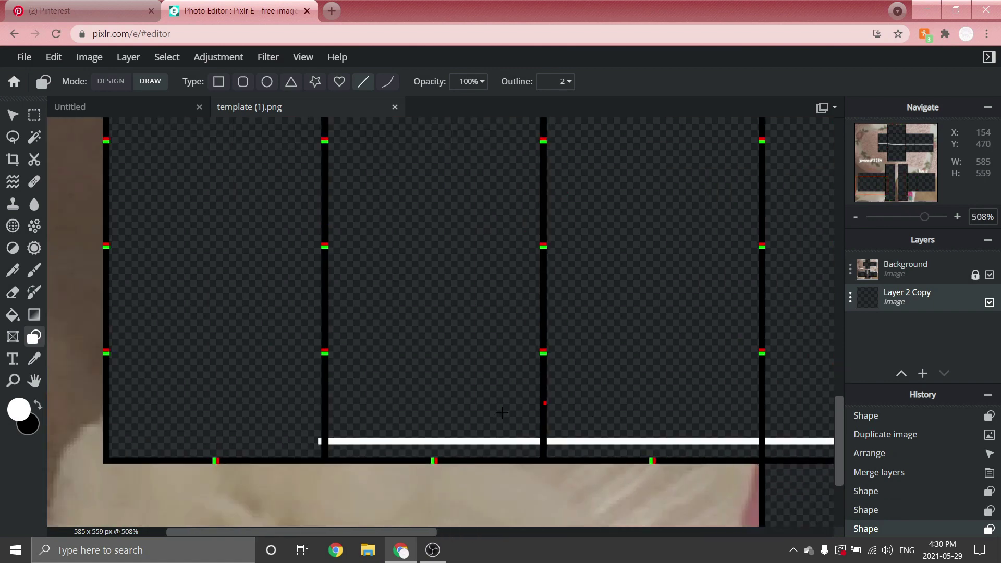
pyautogui.scroll(3, 651, 425)
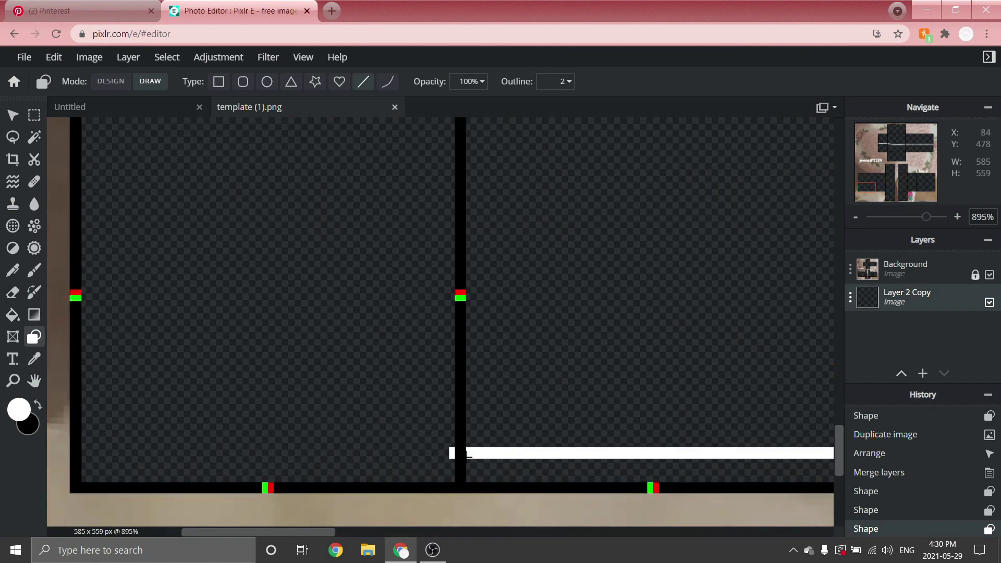
pyautogui.moveTo(468, 454); pyautogui.dragTo(104, 444)
pyautogui.scroll(-8, 104, 444)
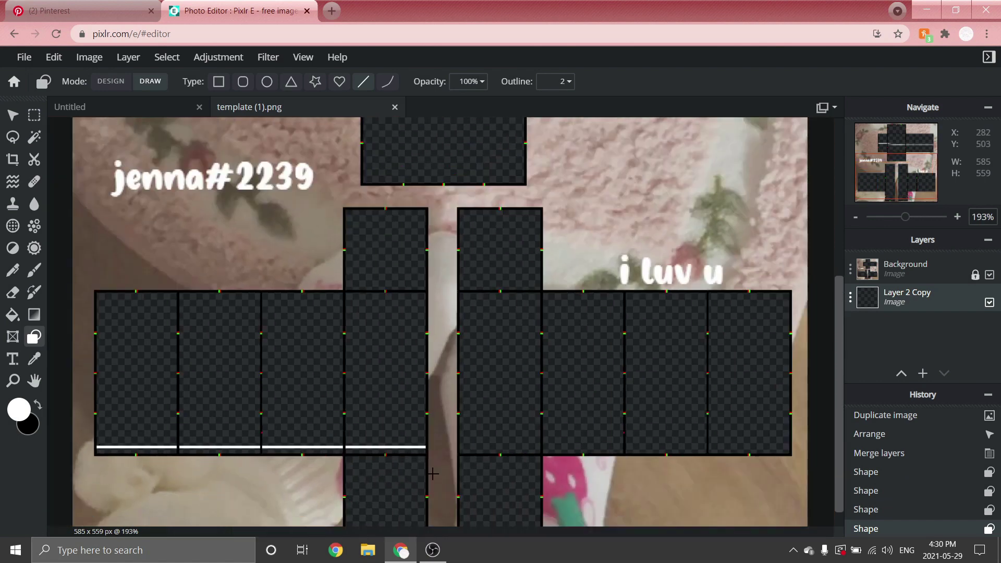
# - Draw a matching straight hem line at Y 478 across all four panels of the right leg
pyautogui.scroll(-2, 388, 417)
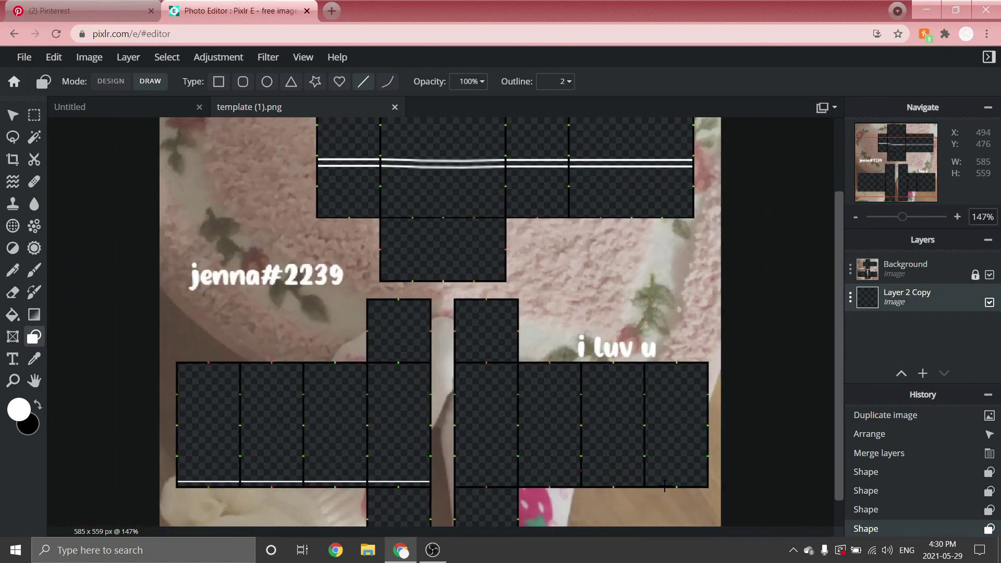
pyautogui.scroll(3, 664, 486)
pyautogui.scroll(2, 831, 480)
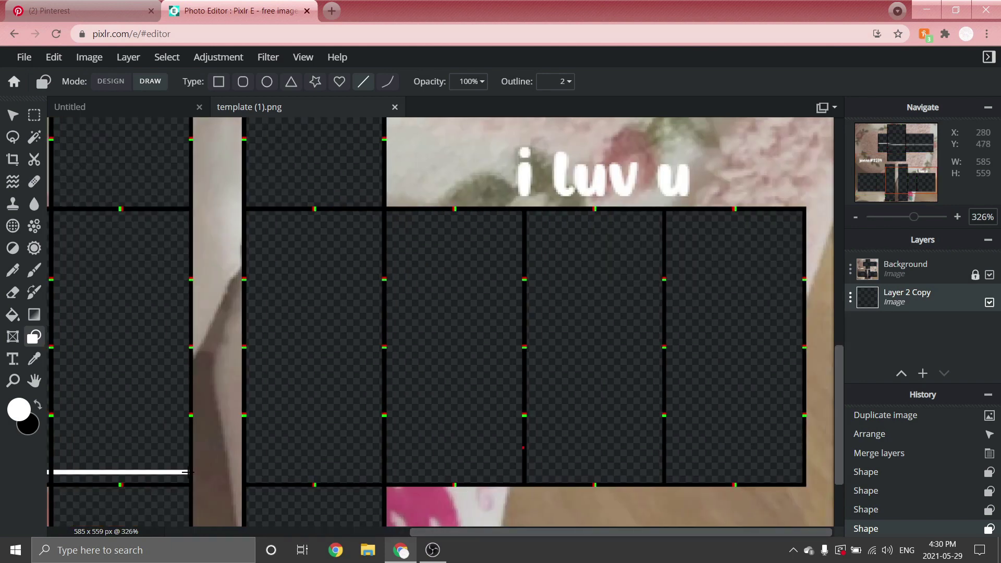
pyautogui.moveTo(237, 470); pyautogui.dragTo(809, 472)
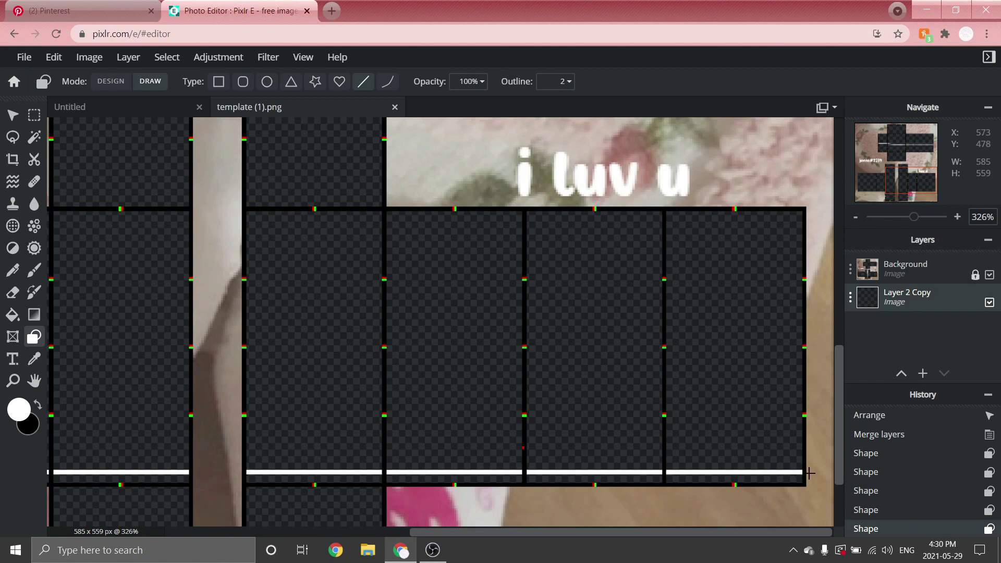
pyautogui.scroll(-5, 563, 454)
pyautogui.scroll(1, 528, 265)
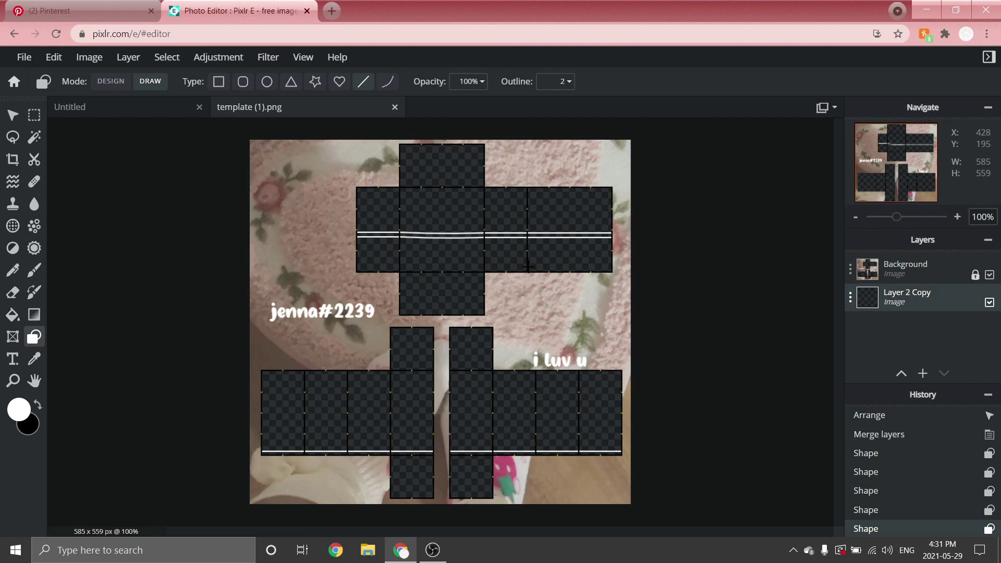
# - Add a new layer and move it below the merged waistline layer
pyautogui.click(128, 57)
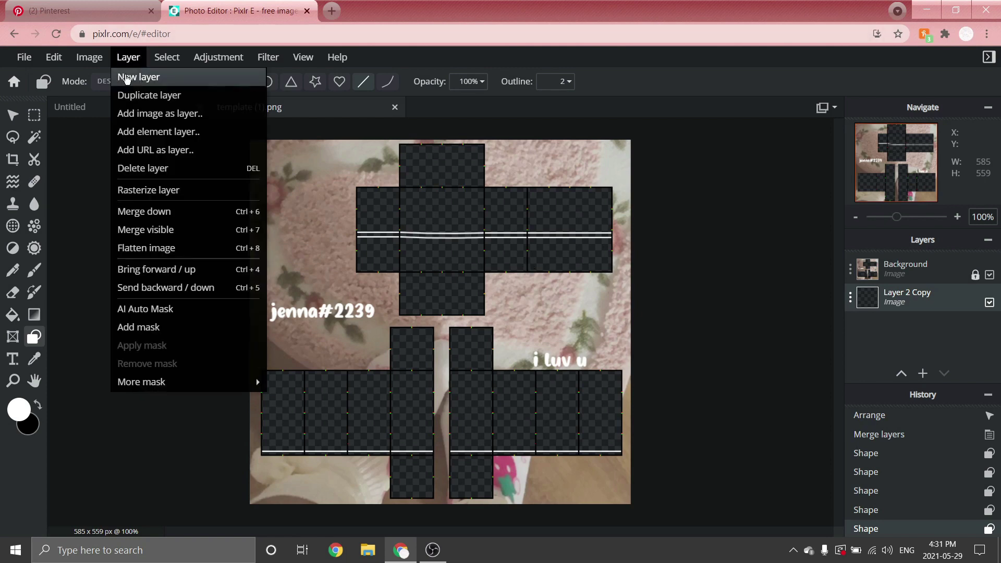
pyautogui.click(123, 77)
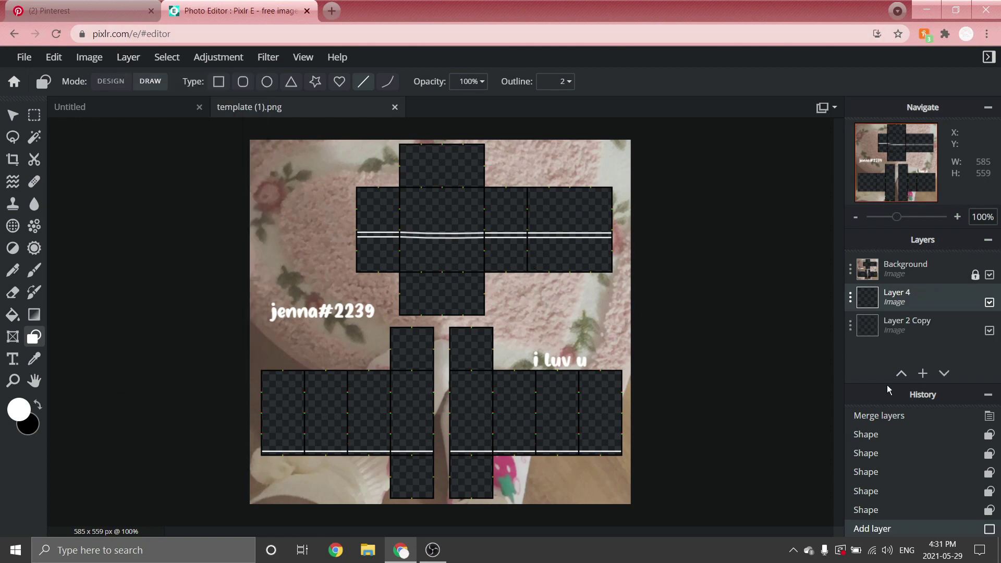
pyautogui.moveTo(898, 299); pyautogui.dragTo(901, 323)
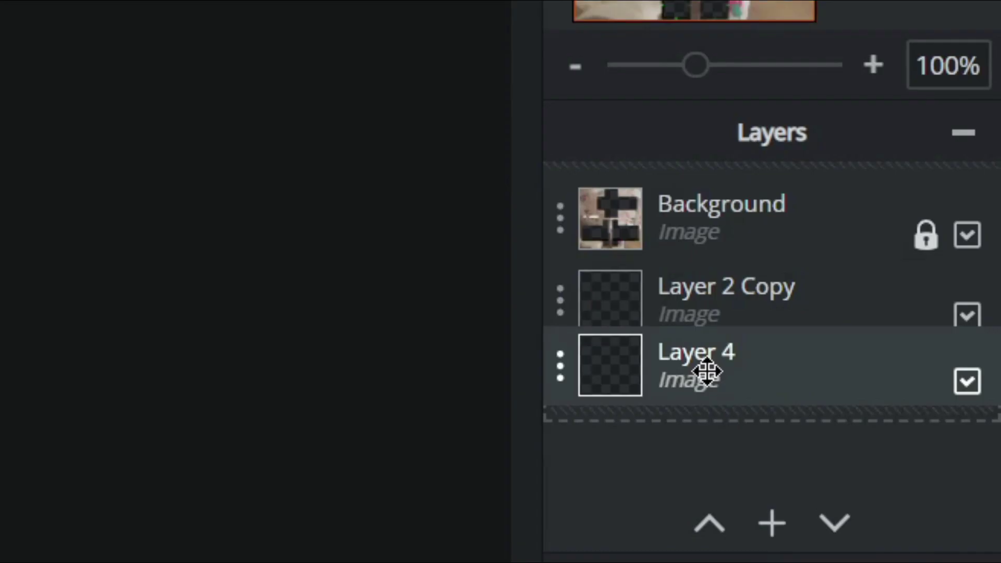
# - Draw a small curved line joining the two waistband lines near the middle of the torso front, and place it at X 288, Y 143
pyautogui.scroll(-1, 34, 266)
pyautogui.scroll(2, 33, 266)
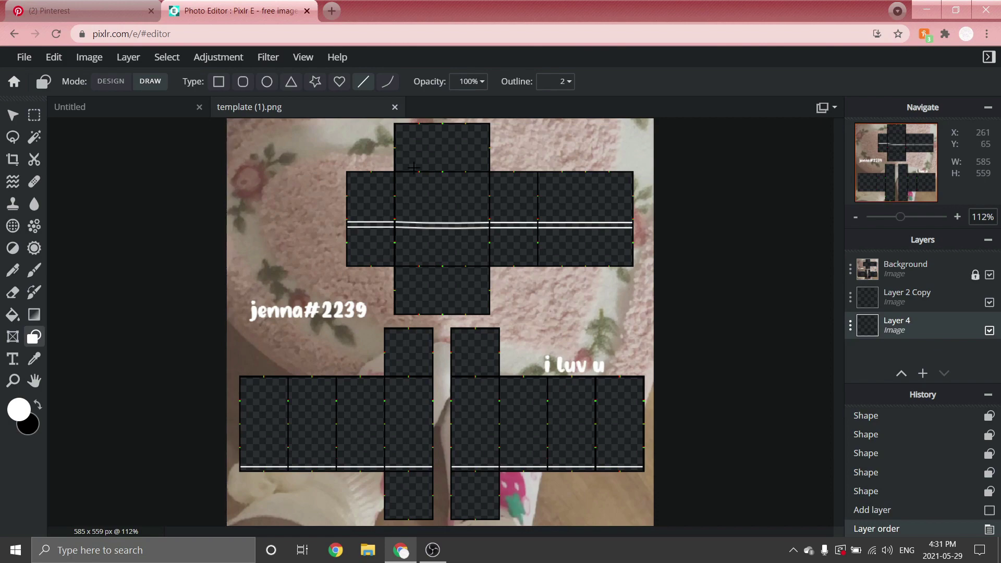
pyautogui.click(388, 82)
pyautogui.scroll(3, 483, 197)
pyautogui.scroll(4, 484, 198)
pyautogui.scroll(-1, 449, 311)
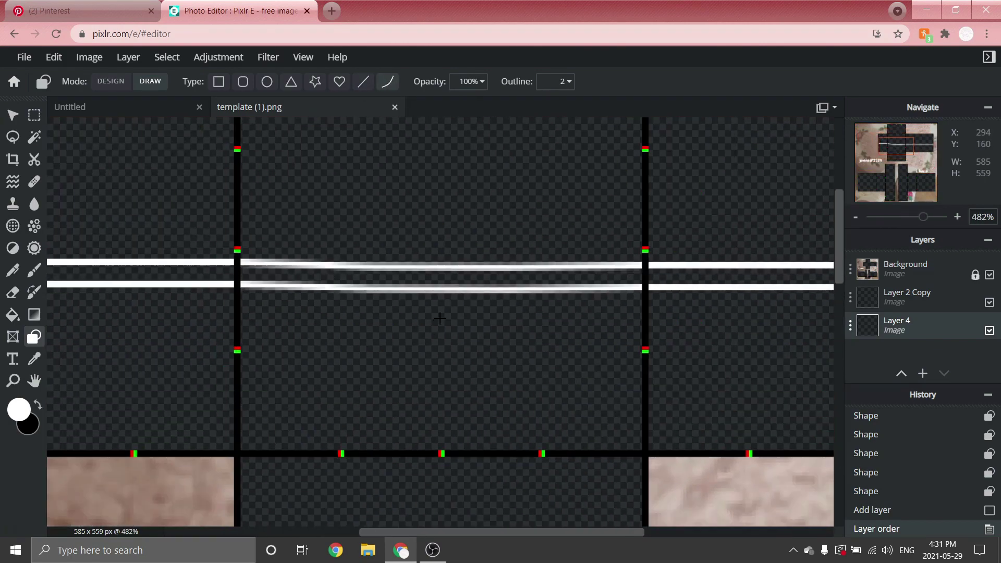
pyautogui.scroll(1, 450, 310)
pyautogui.scroll(1, 459, 284)
pyautogui.scroll(-1, 432, 282)
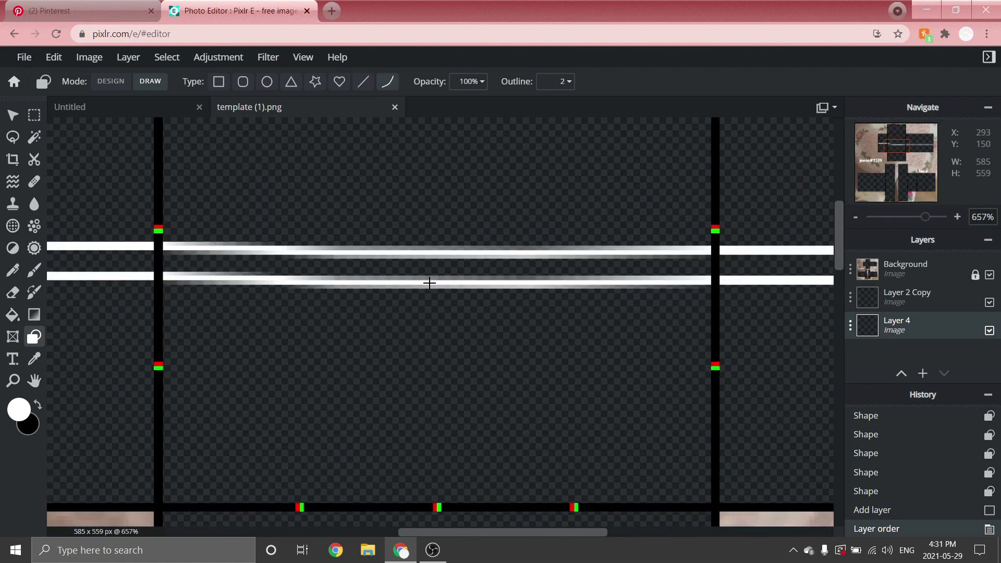
pyautogui.moveTo(433, 283); pyautogui.dragTo(434, 258)
pyautogui.moveTo(434, 255); pyautogui.dragTo(417, 269)
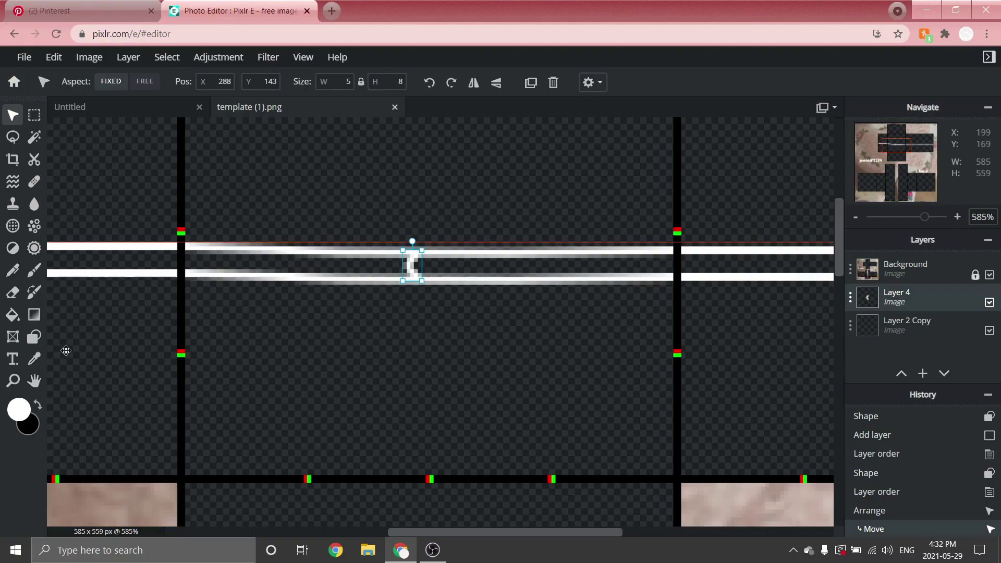
# - Draw a straight vertical fly line down from the waistband's lower line, starting at the small curved closure
pyautogui.scroll(-2, 440, 329)
pyautogui.scroll(4, 440, 328)
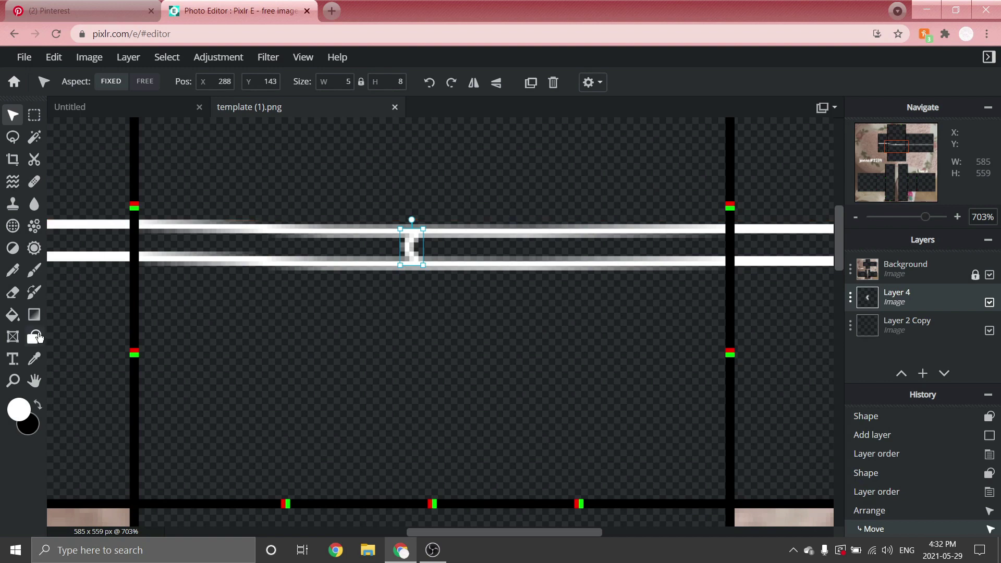
pyautogui.click(34, 336)
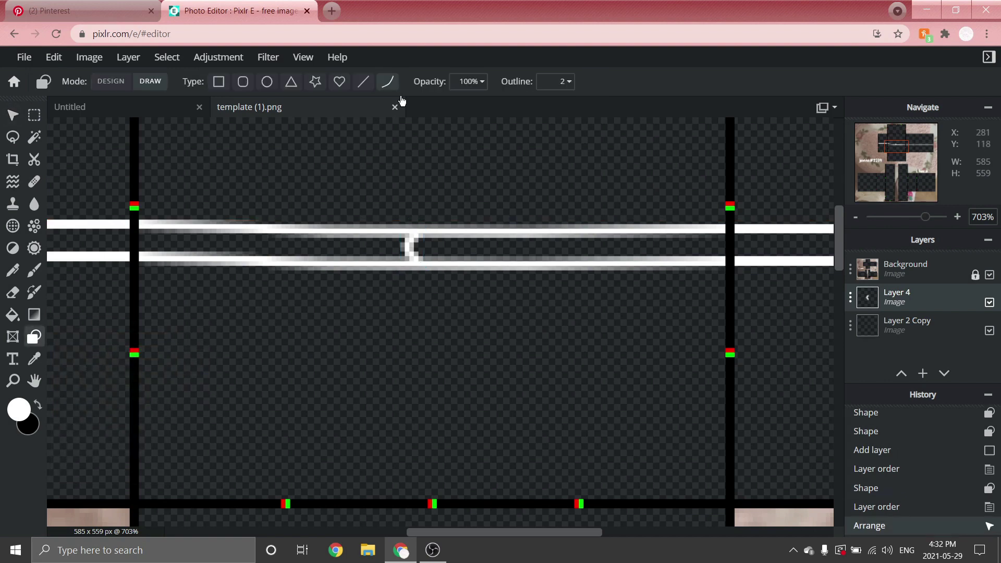
pyautogui.click(365, 82)
pyautogui.moveTo(421, 264)
pyautogui.mouseDown()
pyautogui.moveTo(418, 440)
pyautogui.moveTo(417, 430)
pyautogui.mouseUp()
pyautogui.scroll(-5, 417, 430)
pyautogui.scroll(5, 462, 264)
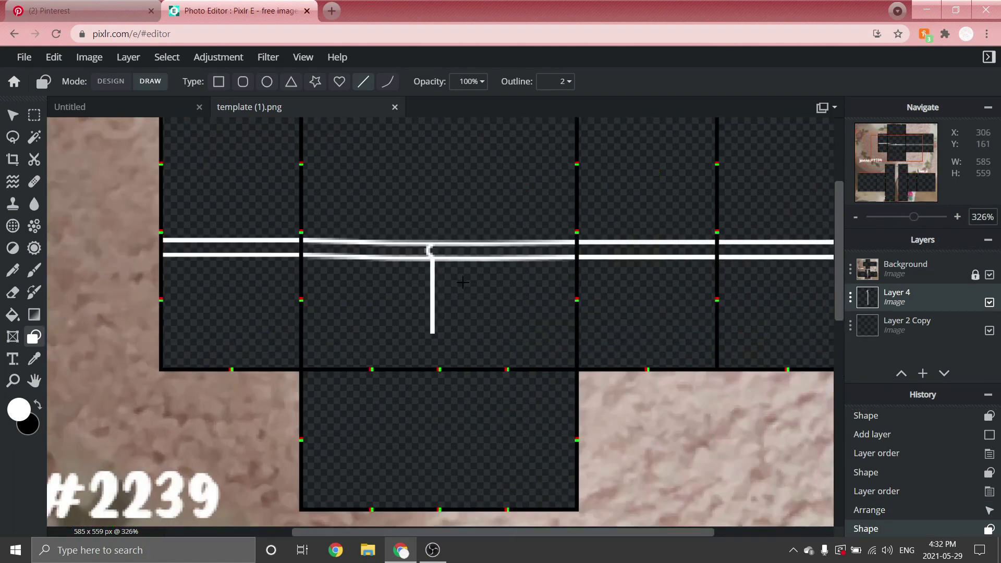
# - Trim the lower tip of the fly line by clearing a rectangular selection about 16 by 9 px, then deselect
pyautogui.click(39, 118)
pyautogui.moveTo(386, 381); pyautogui.dragTo(453, 417)
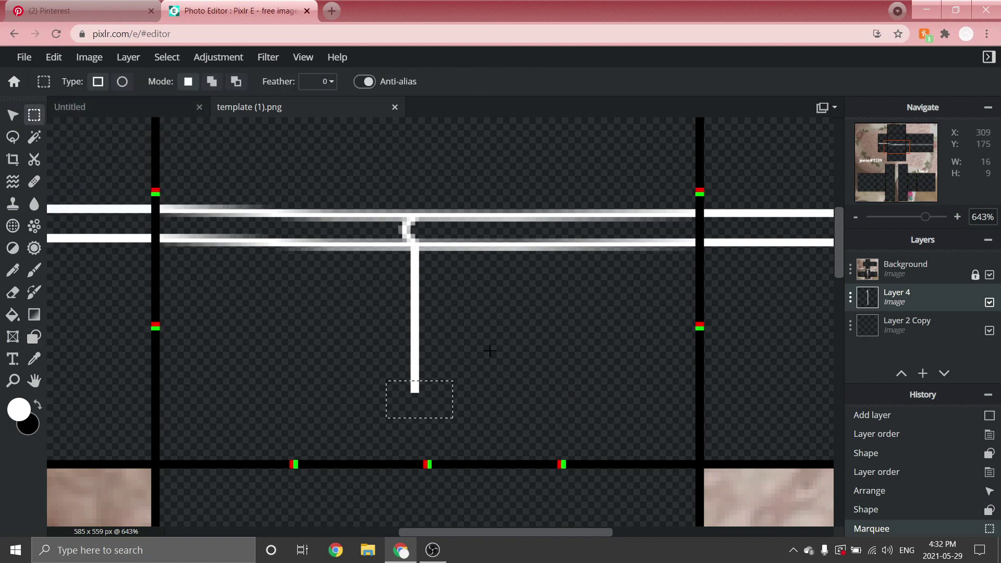
pyautogui.press('Delete')
pyautogui.hotkey('ctrl', 'd')
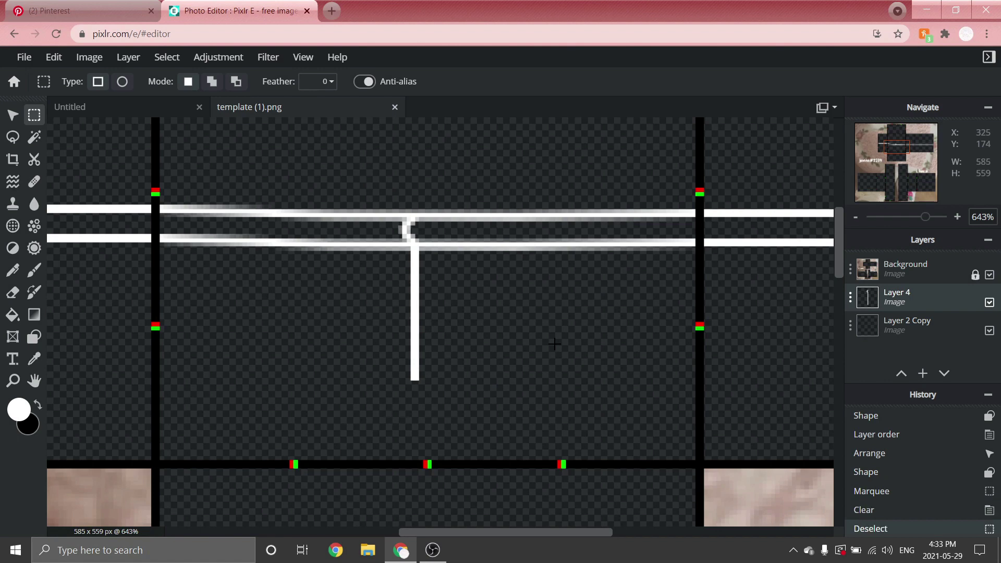
# - Draw a shorter straight vertical line down from the waistband, parallel to the fly line on its right side
pyautogui.scroll(-1, 554, 345)
pyautogui.scroll(2, 554, 347)
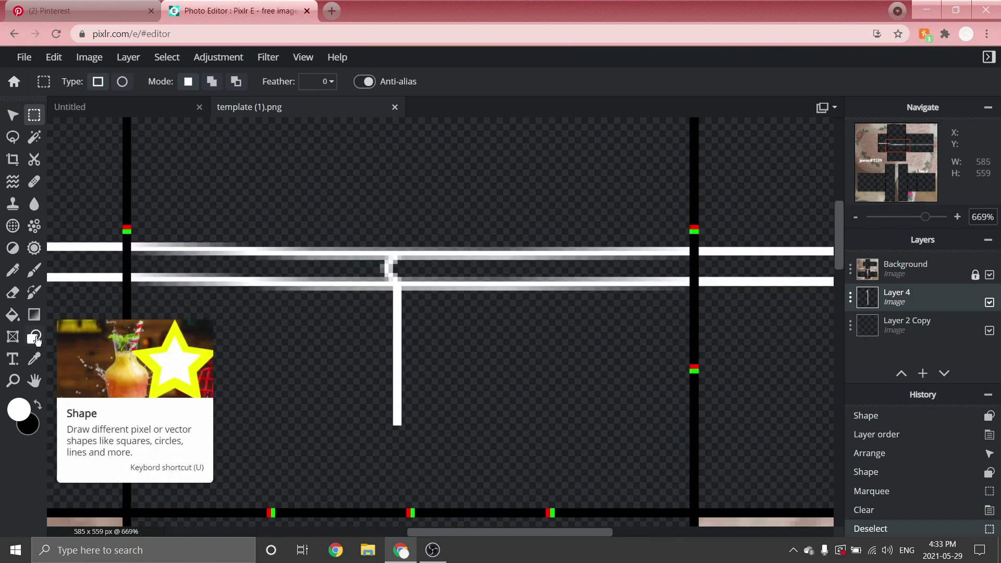
pyautogui.click(36, 339)
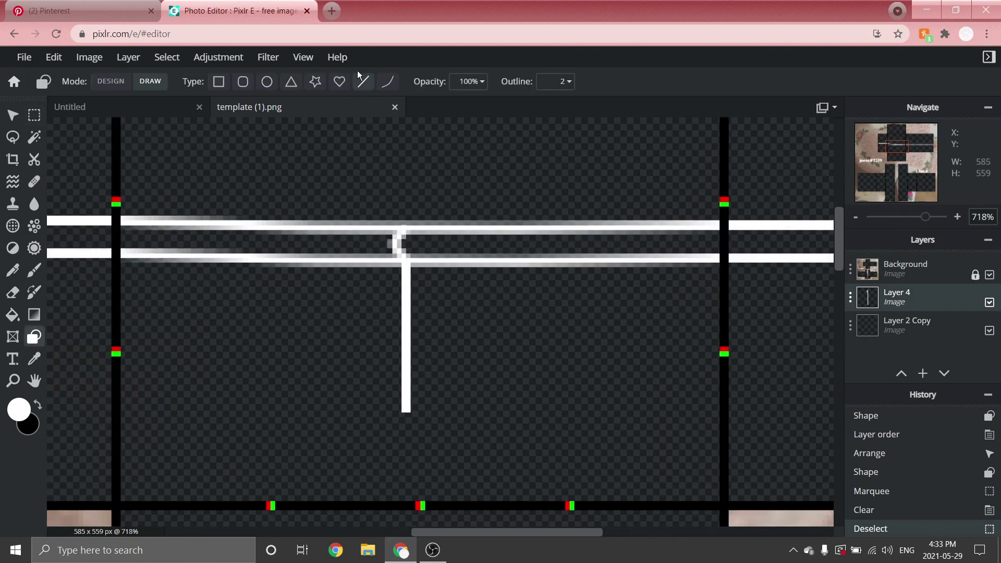
pyautogui.scroll(2, 562, 406)
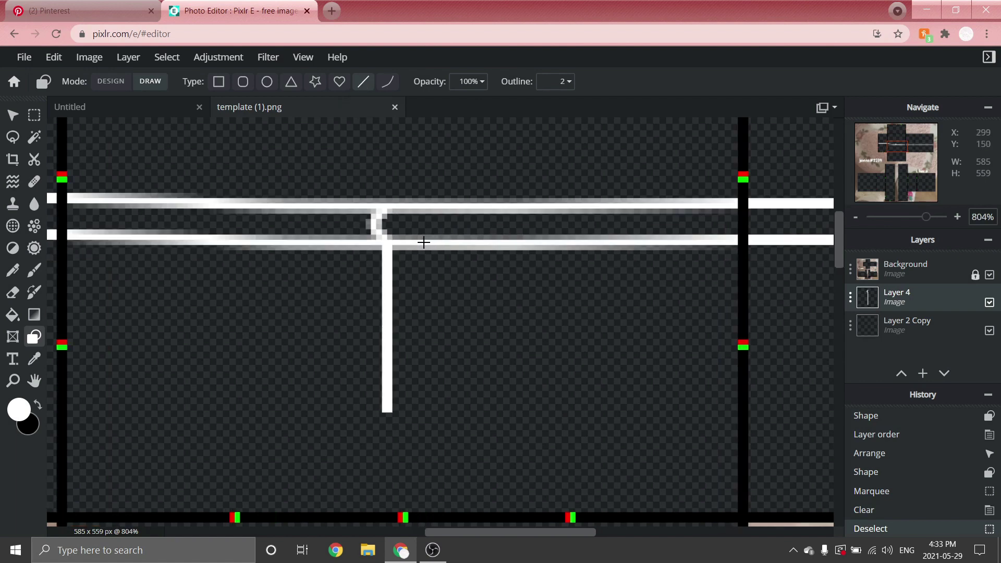
pyautogui.moveTo(423, 242); pyautogui.dragTo(424, 362)
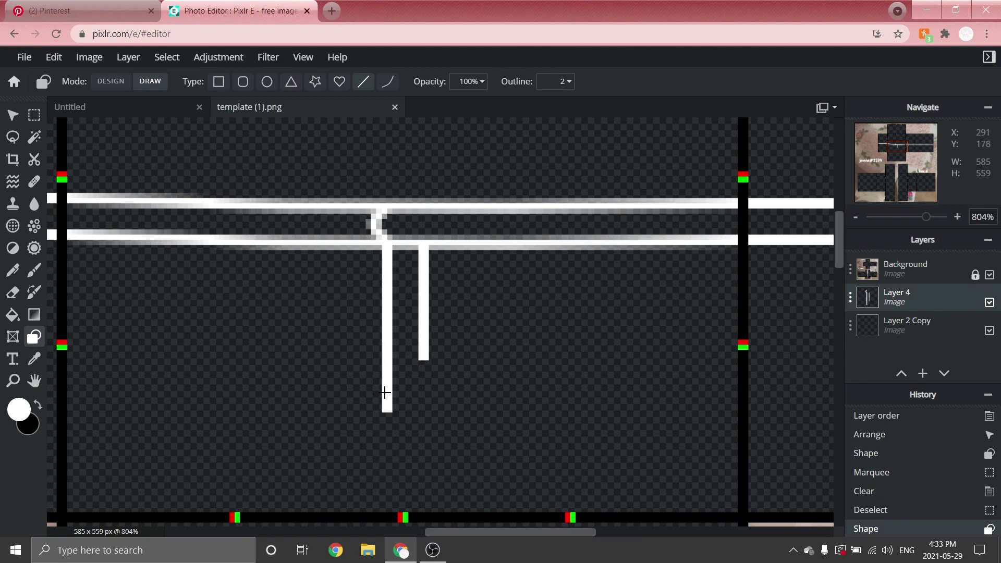
# - Connect the shorter line's lower end to the fly line with a curve bowed outward to the lower right
pyautogui.click(388, 82)
pyautogui.scroll(3, 389, 384)
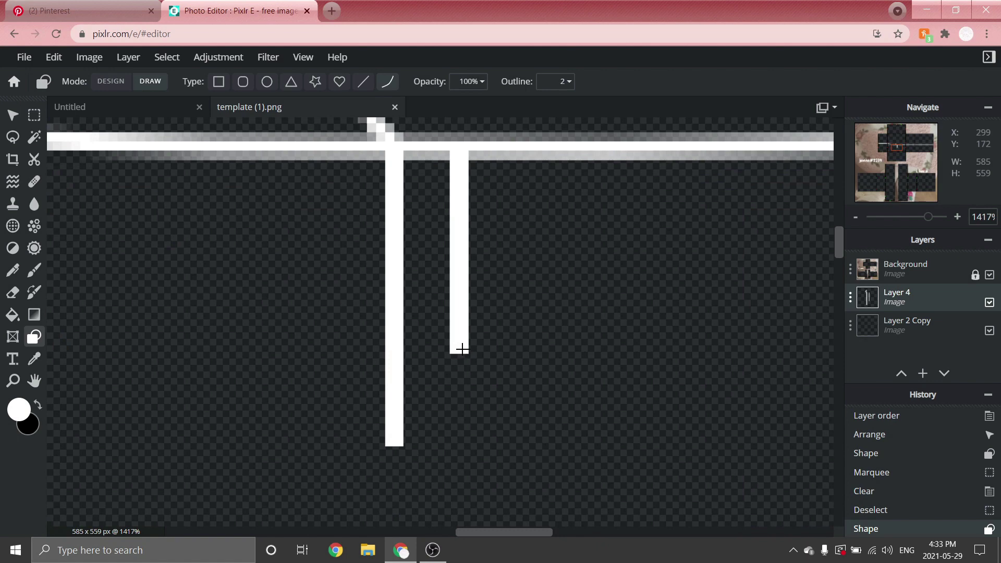
pyautogui.moveTo(461, 349); pyautogui.dragTo(402, 424)
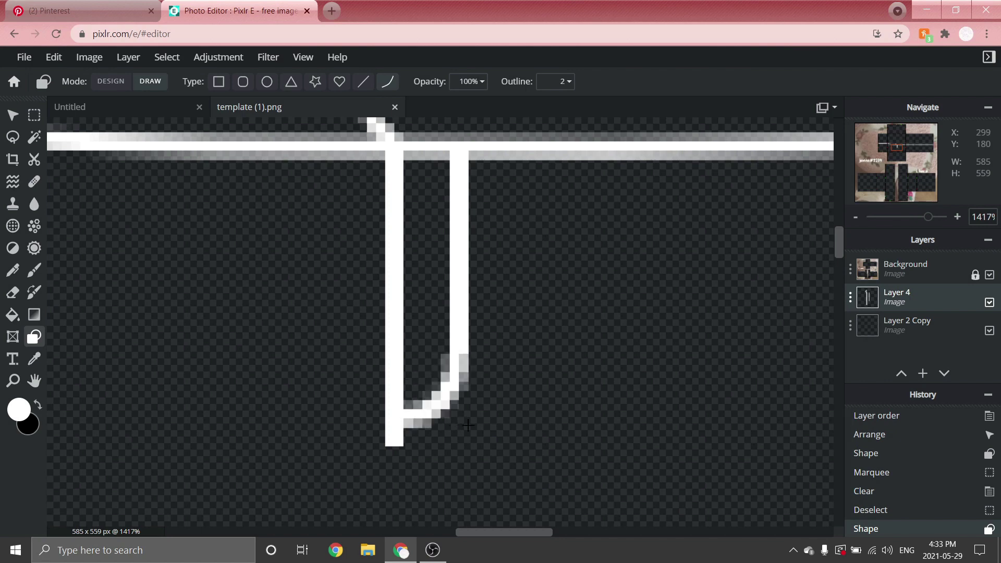
pyautogui.click(476, 427)
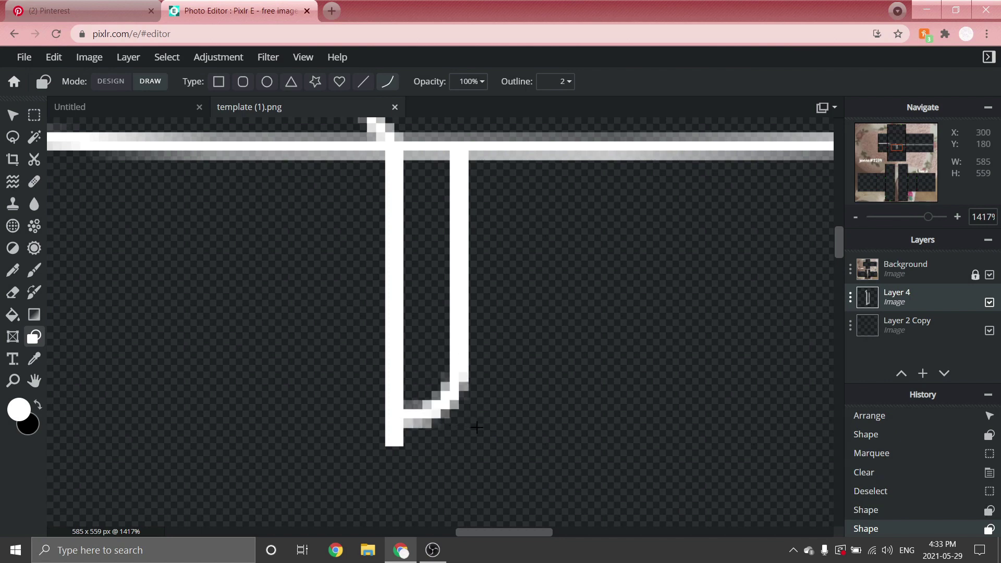
pyautogui.scroll(-10, 476, 427)
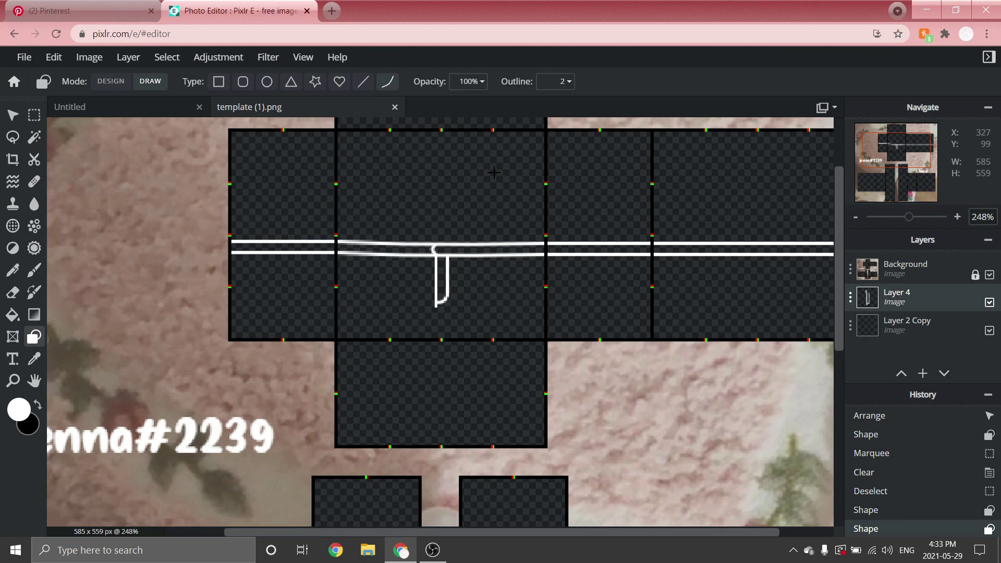
# - Select the short vertical line and its curve with a marquee of about 10 by 34 px, move them up about 1 px, and deselect
pyautogui.scroll(6, 493, 172)
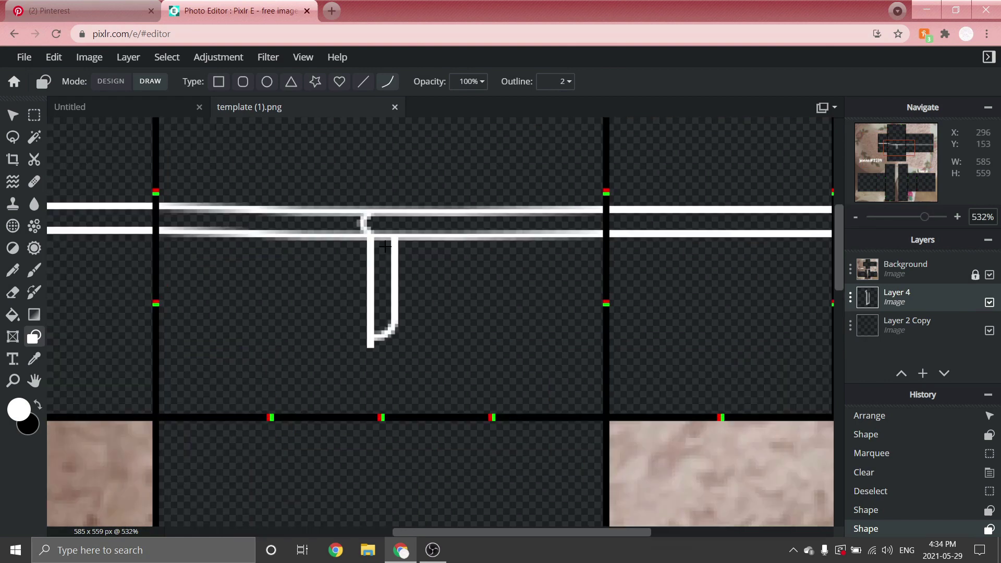
pyautogui.click(35, 116)
pyautogui.scroll(1, 377, 227)
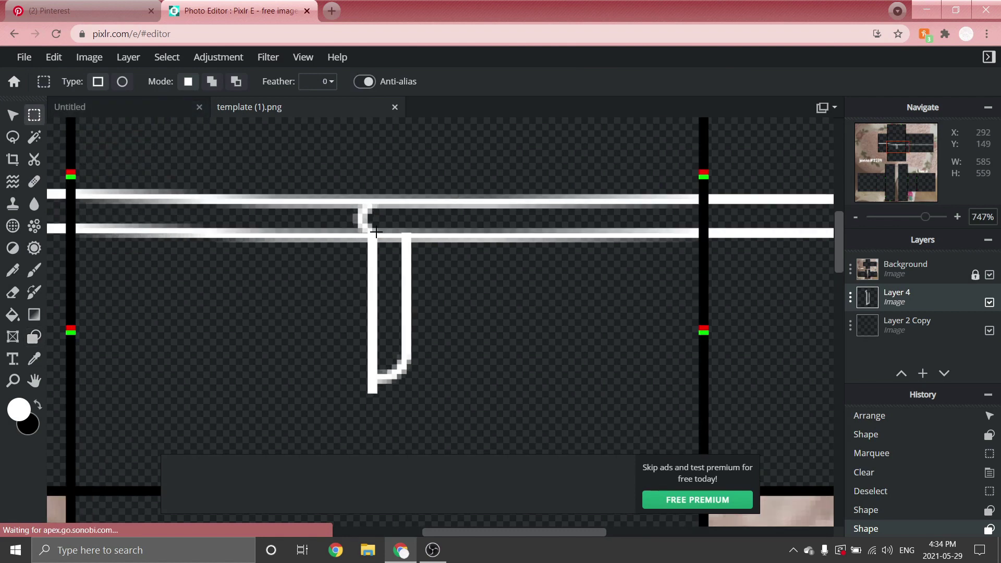
pyautogui.moveTo(379, 228); pyautogui.dragTo(423, 389)
pyautogui.scroll(2, 390, 198)
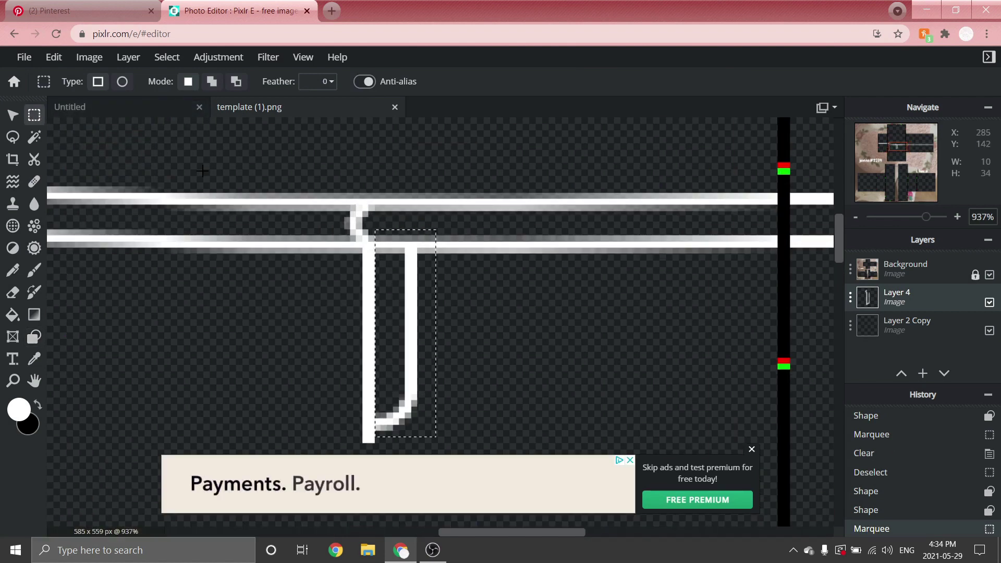
pyautogui.click(13, 119)
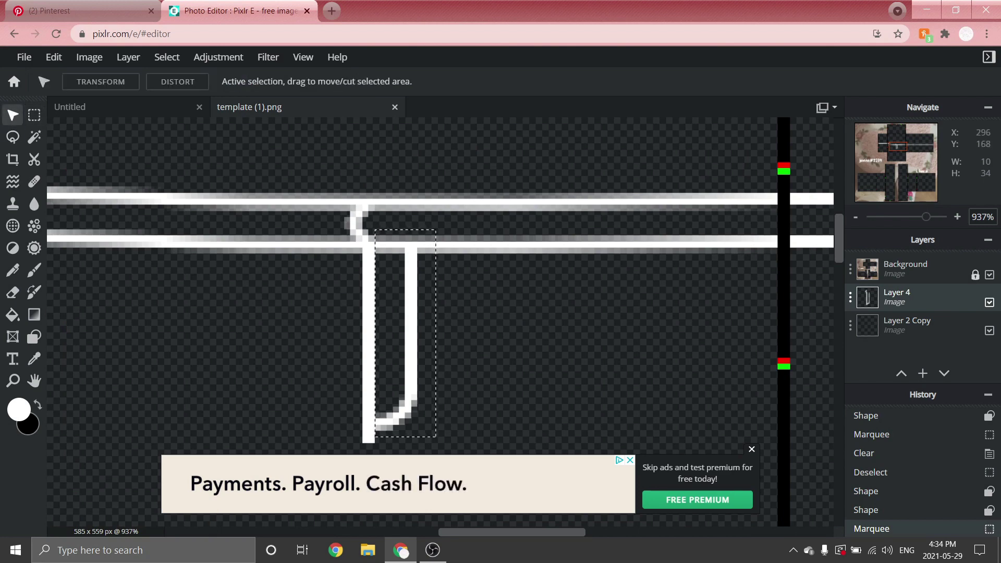
pyautogui.moveTo(412, 350); pyautogui.dragTo(408, 342)
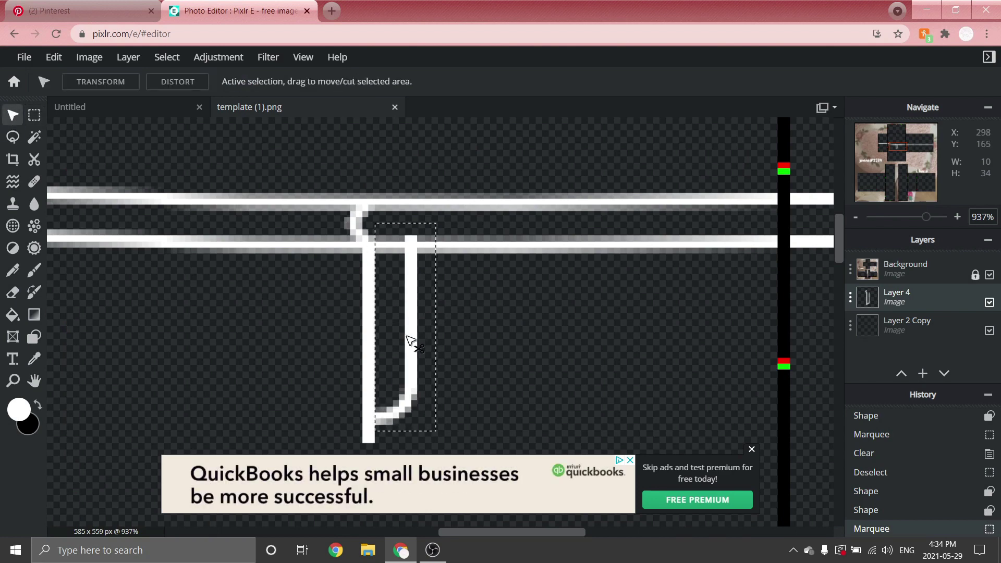
pyautogui.scroll(-3, 252, 255)
pyautogui.press('m')
pyautogui.hotkey('ctrl', 'd')
pyautogui.scroll(-2, 252, 254)
pyautogui.scroll(1, 313, 313)
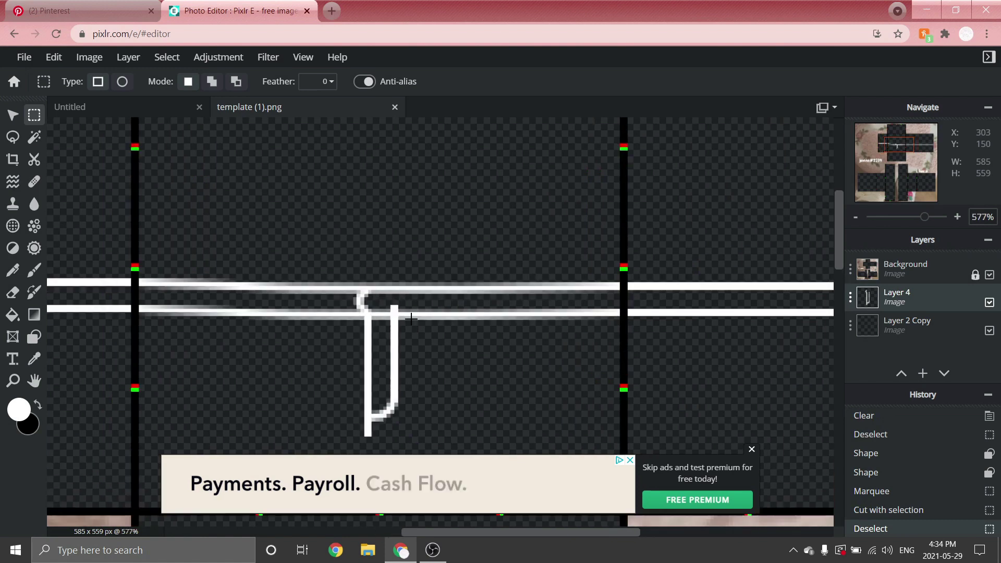
# - Trim the short line's tip above the waistband's lower line by clearing a rectangular selection about 9 by 8 px, then deselect
pyautogui.scroll(5, 408, 300)
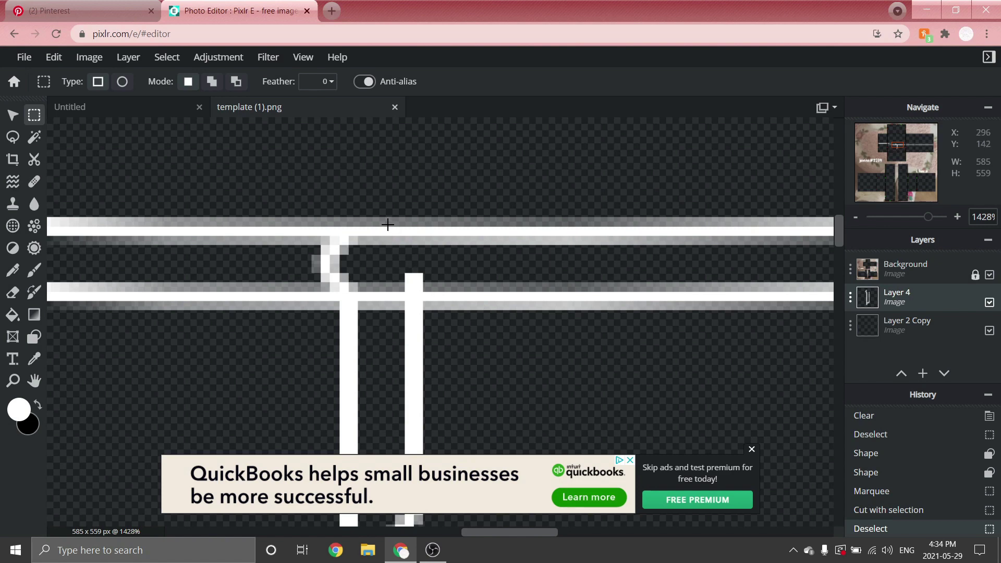
pyautogui.moveTo(386, 218); pyautogui.dragTo(468, 291)
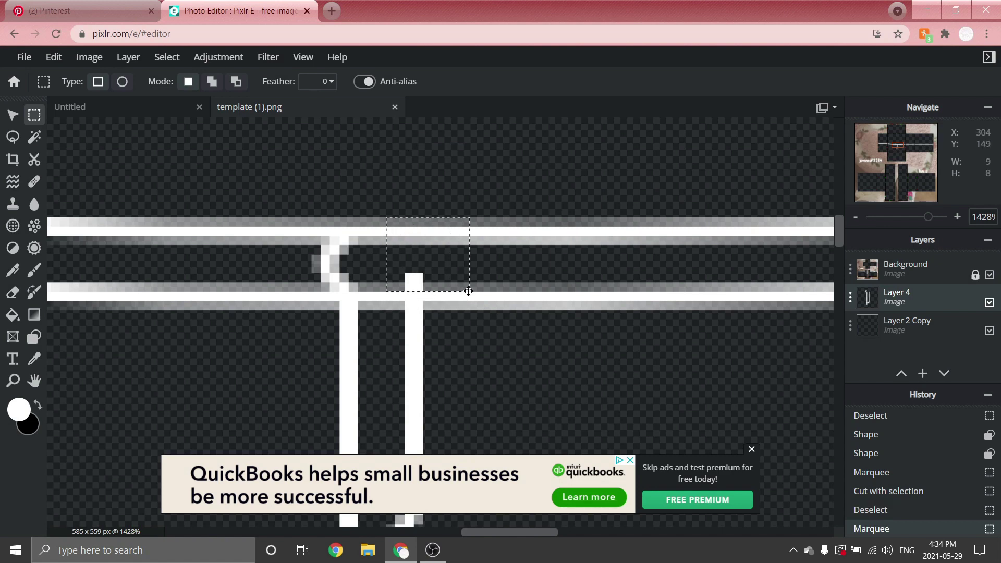
pyautogui.press('Delete')
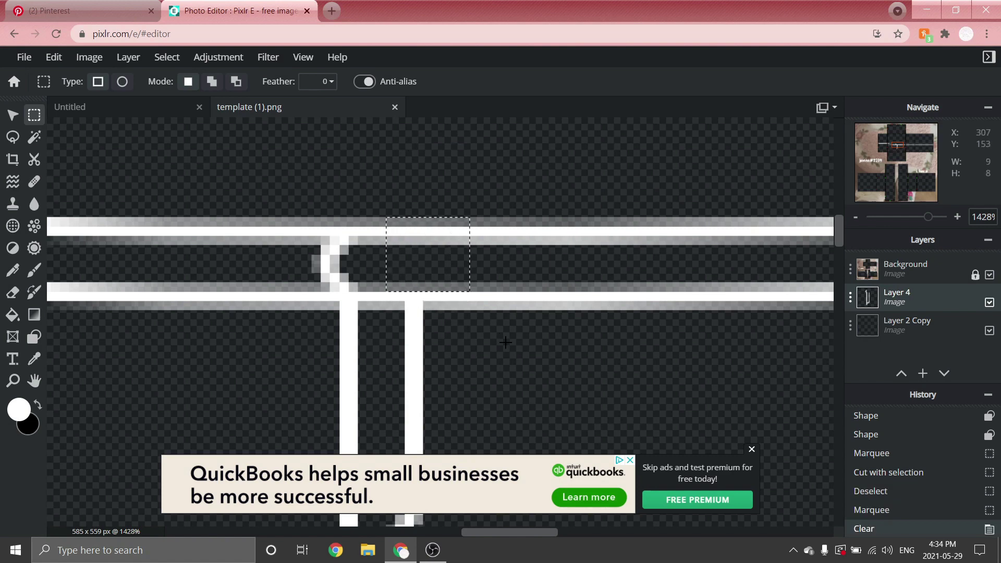
pyautogui.hotkey('ctrl', 'd')
# - Merge Layer 4 with Layer 2 Copy beneath it and add a new empty layer
pyautogui.scroll(-5, 428, 311)
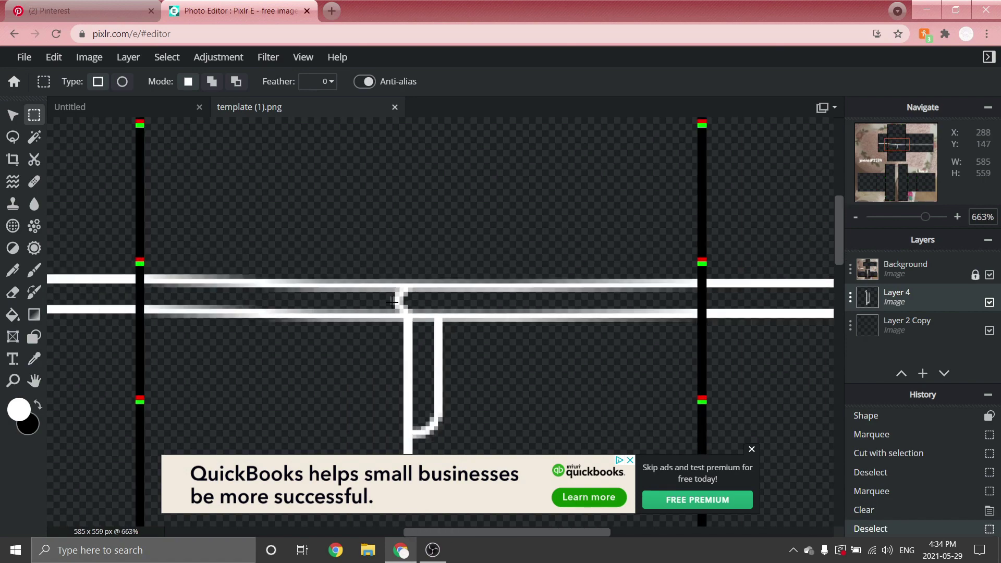
pyautogui.scroll(-4, 424, 305)
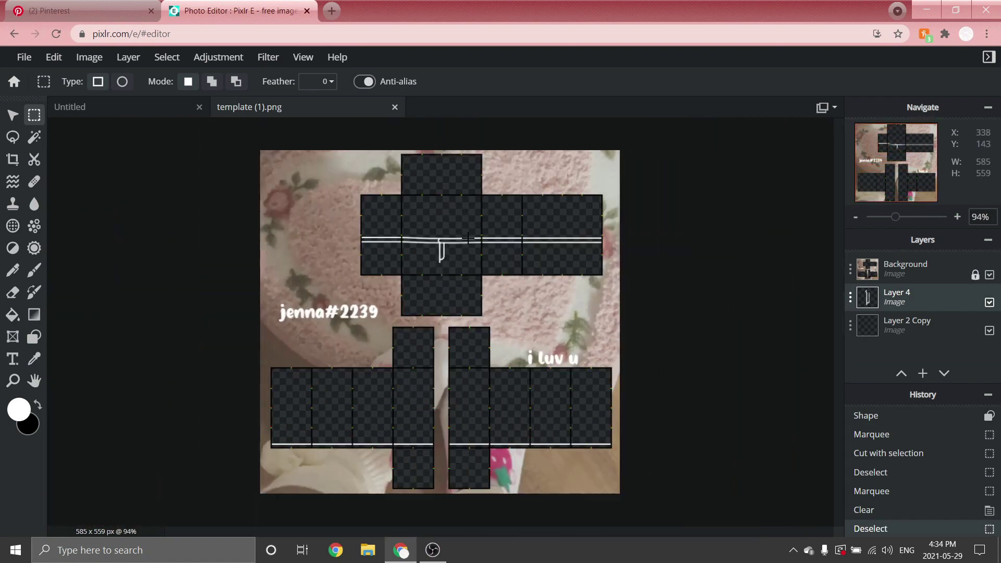
pyautogui.scroll(1, 468, 238)
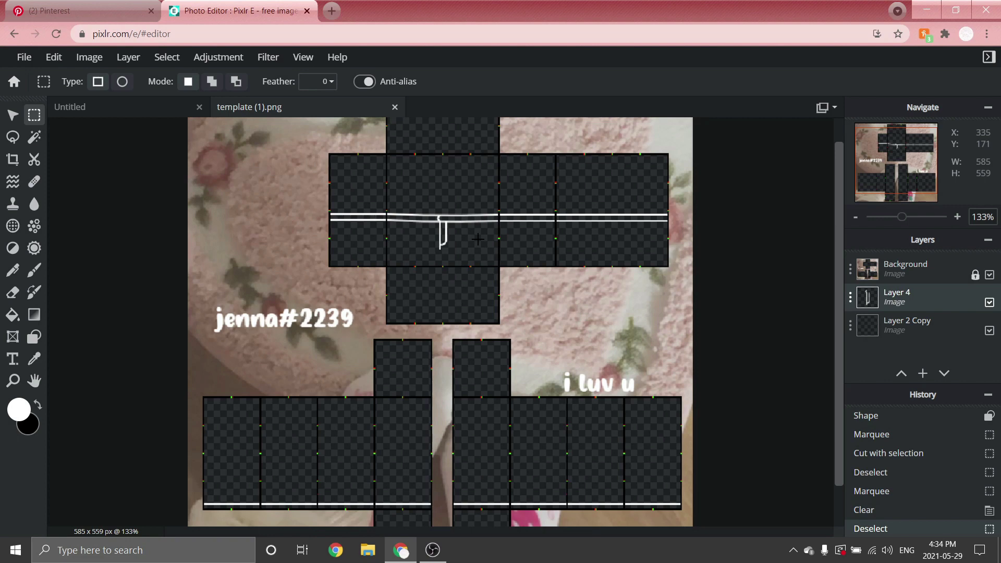
pyautogui.press('alt')
pyautogui.hotkey('ctrl', 'e')
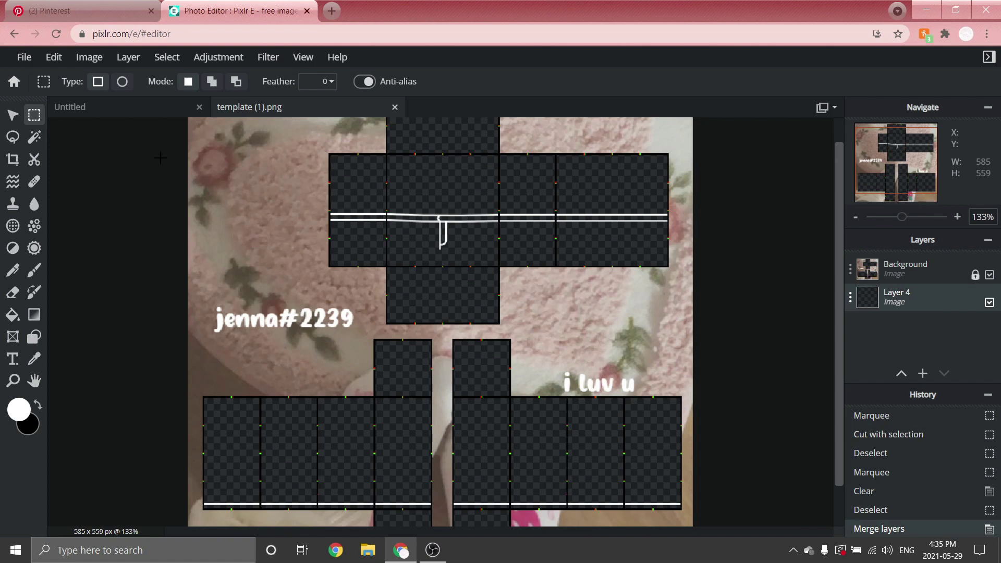
pyautogui.click(123, 58)
pyautogui.click(125, 73)
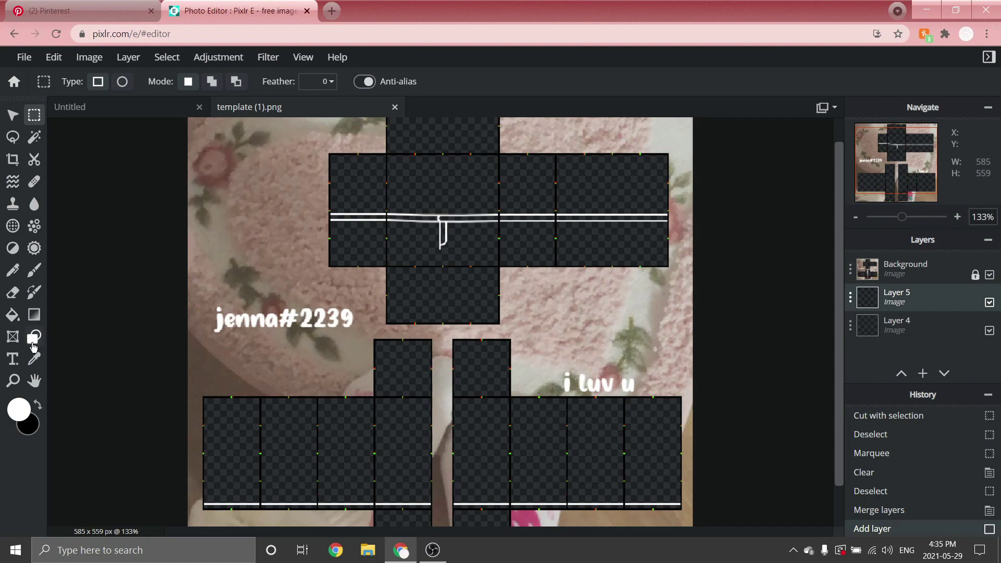
# - Draw a straight horizontal line about 32 px long below the waistband, starting at the front torso panel's left edge
pyautogui.click(32, 344)
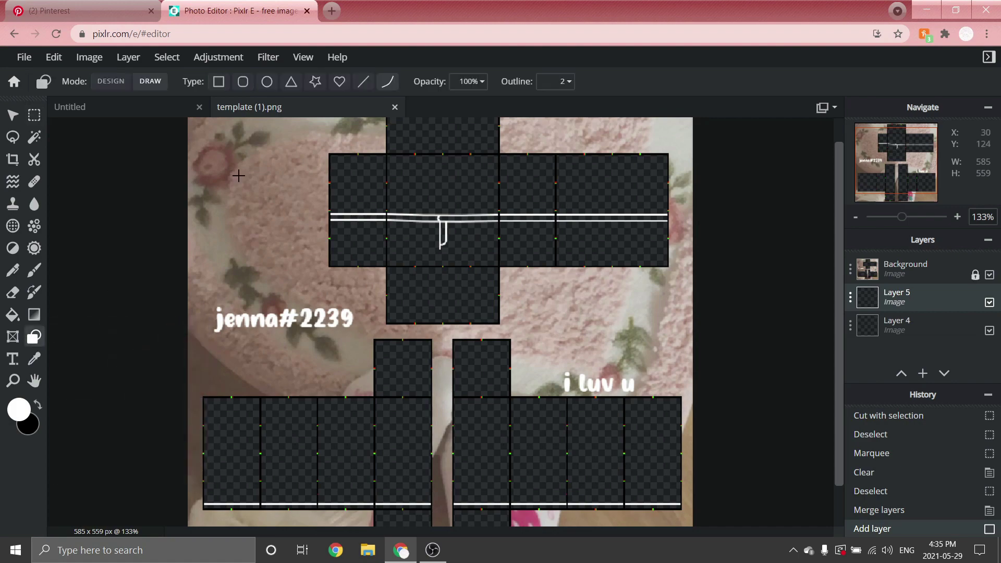
pyautogui.click(362, 83)
pyautogui.scroll(5, 412, 219)
pyautogui.scroll(-2, 342, 254)
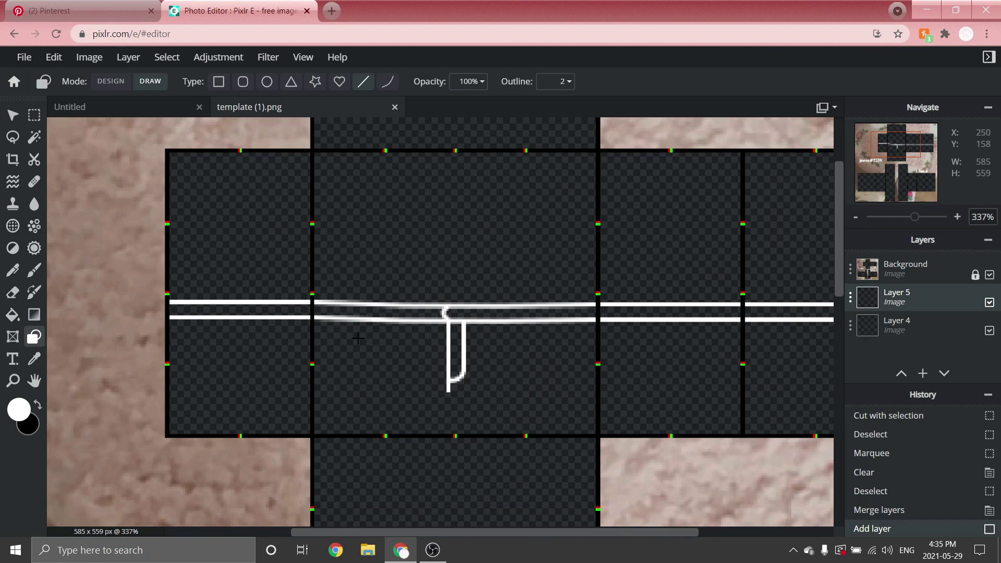
pyautogui.scroll(2, 358, 342)
pyautogui.scroll(2, 354, 358)
pyautogui.moveTo(273, 345)
pyautogui.mouseDown()
pyautogui.moveTo(441, 345)
pyautogui.moveTo(432, 345)
pyautogui.mouseUp()
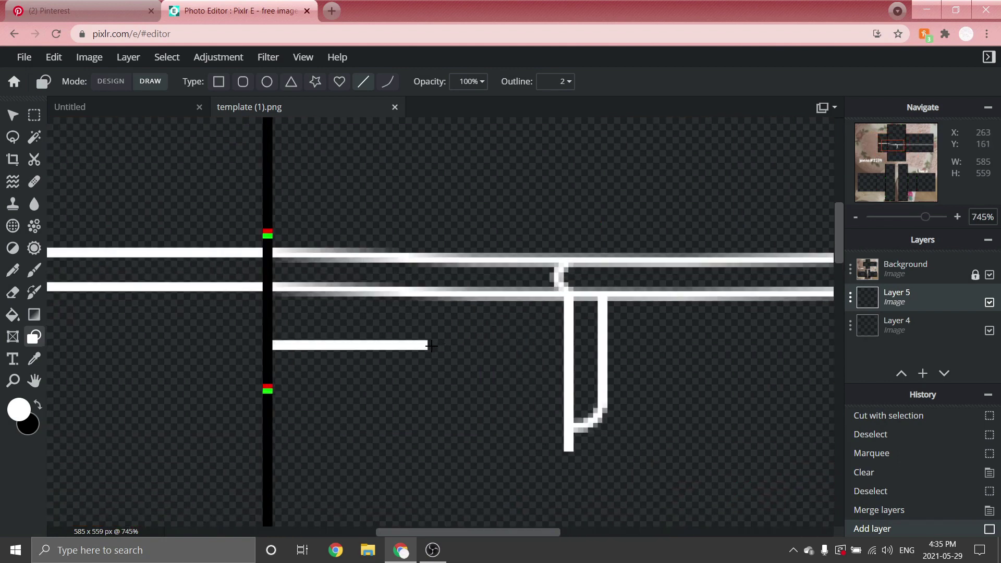
# - Connect the horizontal line's right end up to the waistband's lower line with a curve bowed outward to the lower right
pyautogui.click(387, 82)
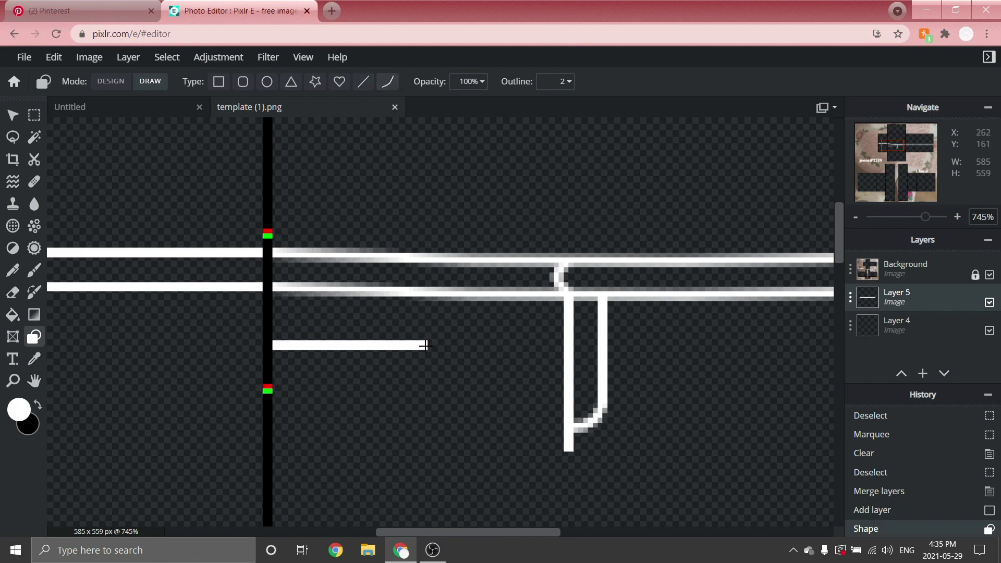
pyautogui.moveTo(426, 345); pyautogui.dragTo(461, 332)
pyautogui.moveTo(480, 304); pyautogui.dragTo(481, 297)
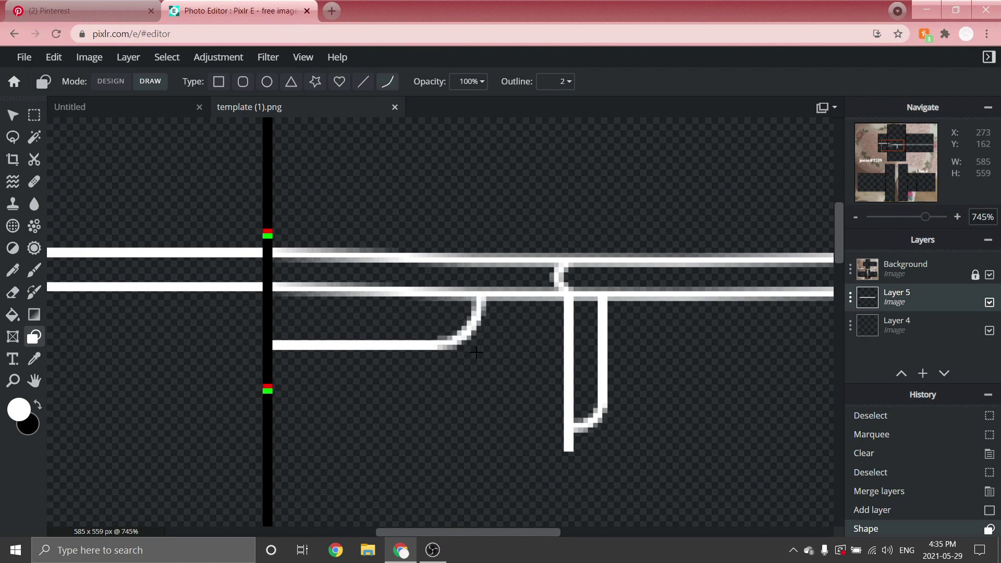
pyautogui.click(476, 353)
# - Move the pocket outline to X 223, Y 150 so that it crosses the front panel's left seam
pyautogui.scroll(-5, 472, 352)
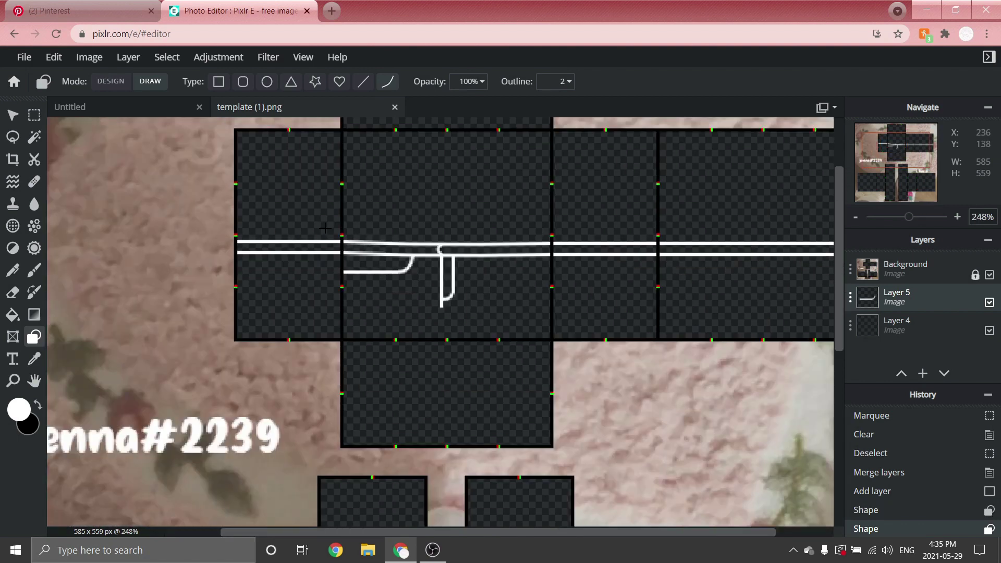
pyautogui.click(14, 115)
pyautogui.scroll(5, 360, 224)
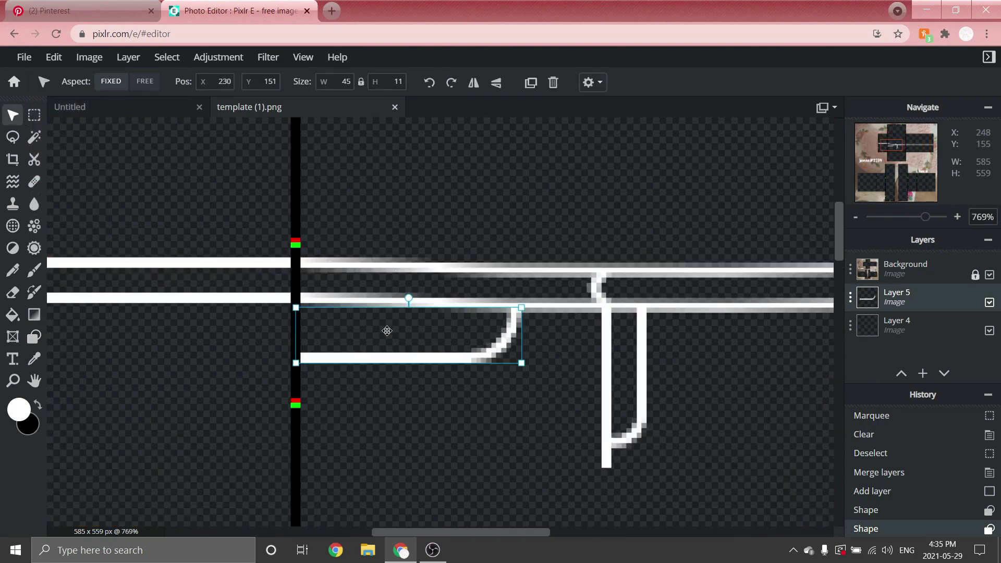
pyautogui.moveTo(387, 331); pyautogui.dragTo(345, 331)
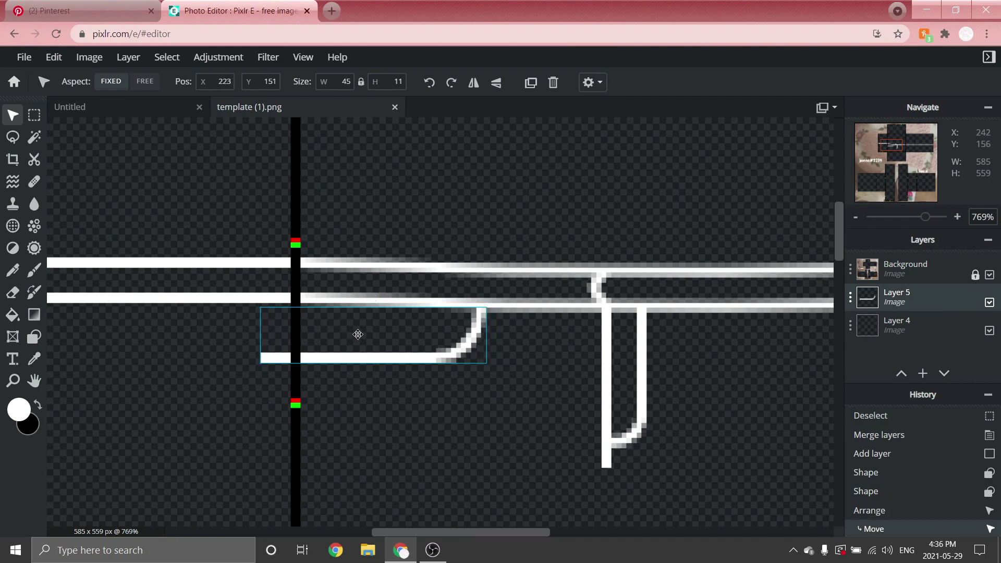
pyautogui.scroll(-5, 358, 334)
pyautogui.press('Up')
# - Clear the part of the pocket outline left of the seam with a rectangular selection about 10 by 34 px, then deselect
pyautogui.scroll(6, 315, 349)
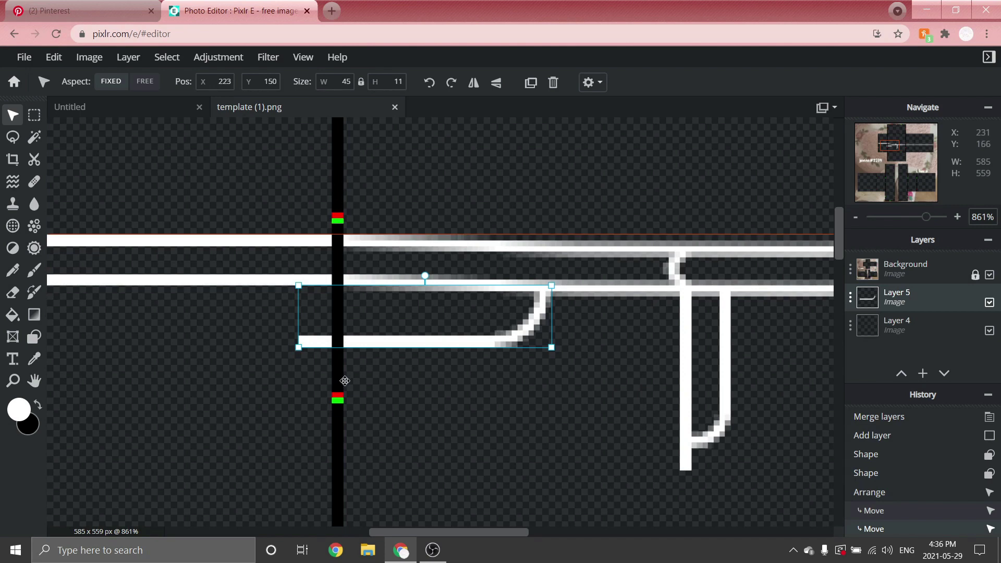
pyautogui.click(34, 115)
pyautogui.moveTo(276, 213); pyautogui.dragTo(332, 403)
pyautogui.press('Delete')
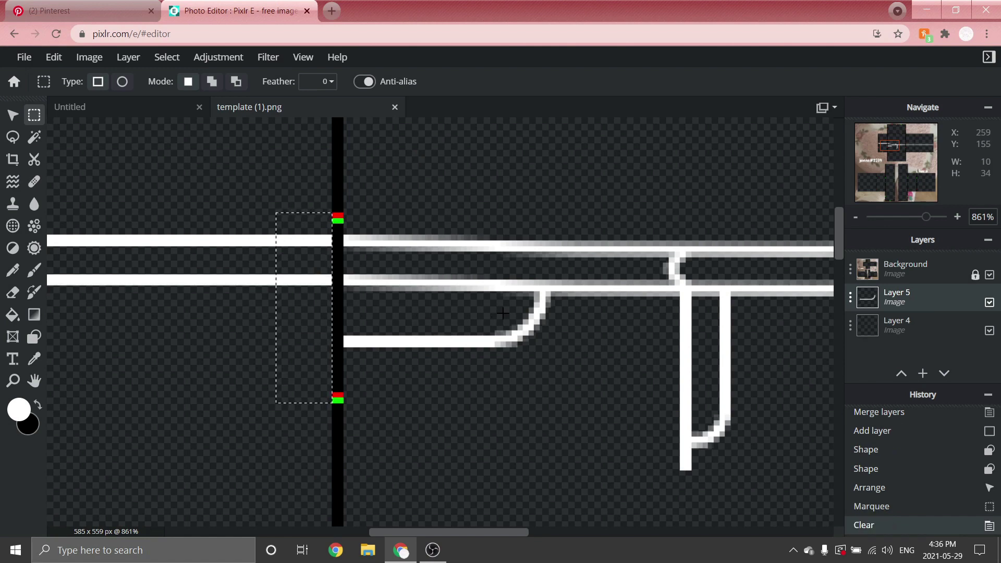
pyautogui.click(498, 282)
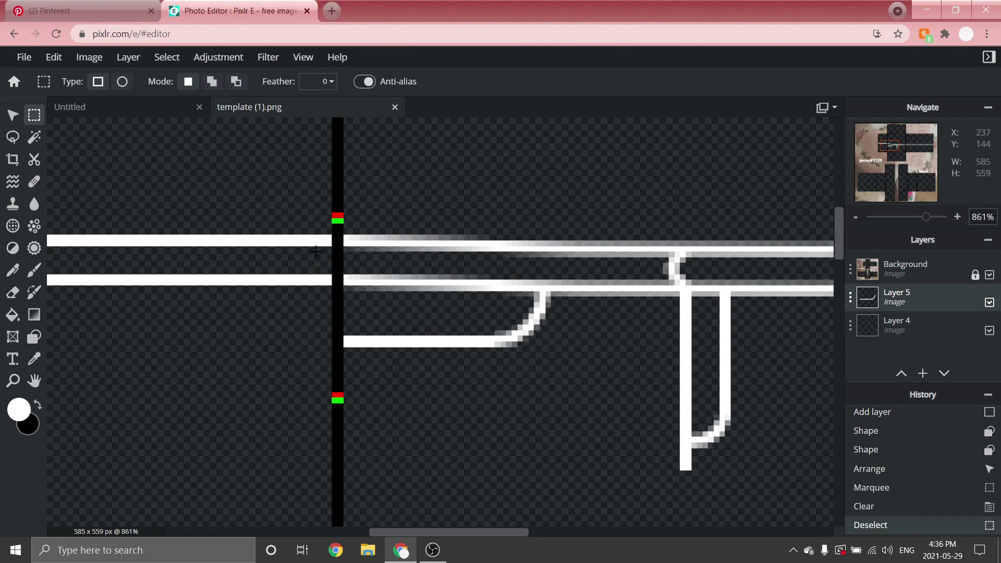
# - Duplicate the pocket outline, flip the copy horizontally, and move it left across the seam to form the mirrored pocket half
pyautogui.click(13, 115)
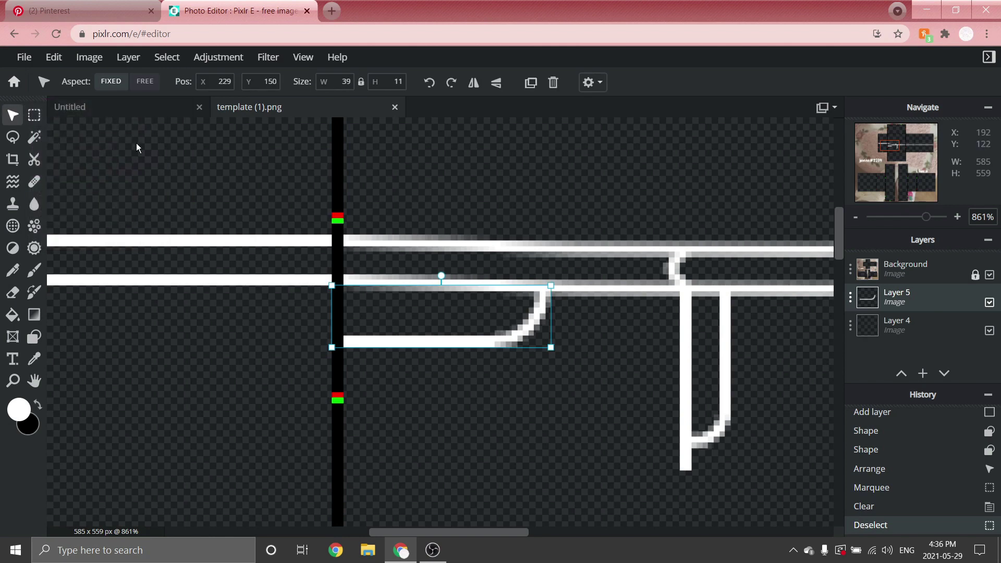
pyautogui.click(531, 83)
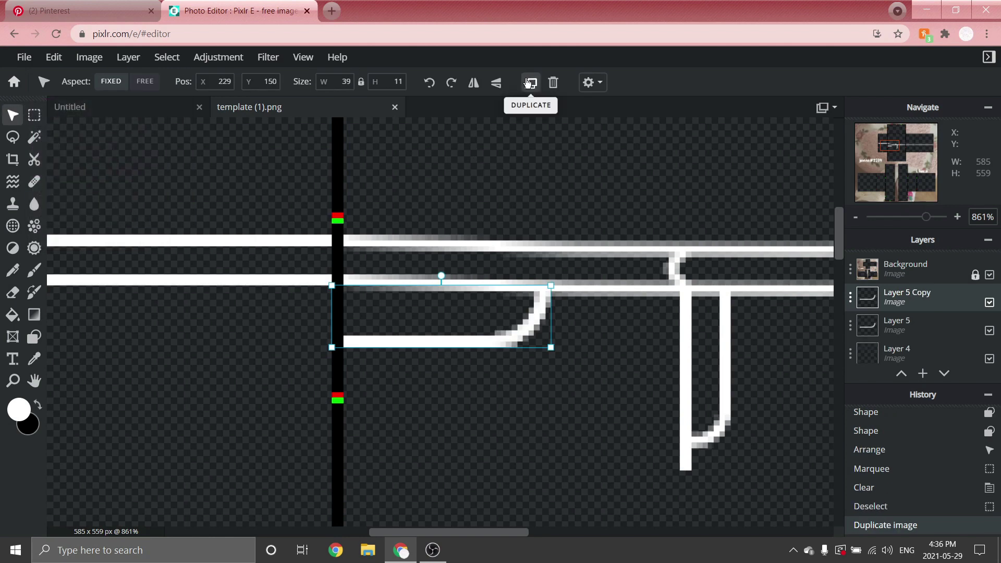
pyautogui.click(468, 86)
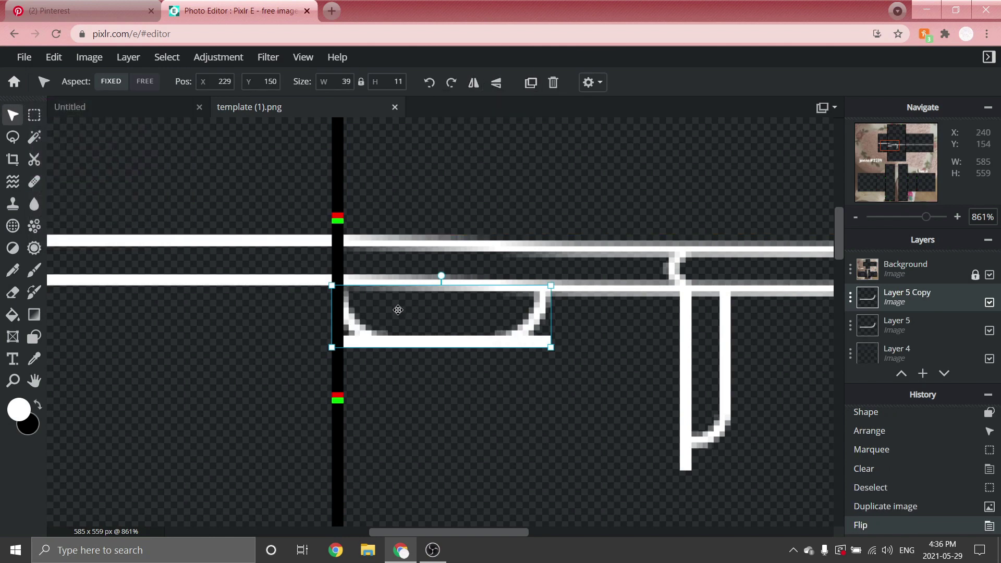
pyautogui.moveTo(389, 308); pyautogui.dragTo(265, 313)
pyautogui.moveTo(342, 314); pyautogui.dragTo(286, 315)
pyautogui.scroll(-1, 286, 315)
# - Clear the mirrored half's overlap right of the seam with a rectangular selection about 32 by 45 px, then deselect
pyautogui.press('m')
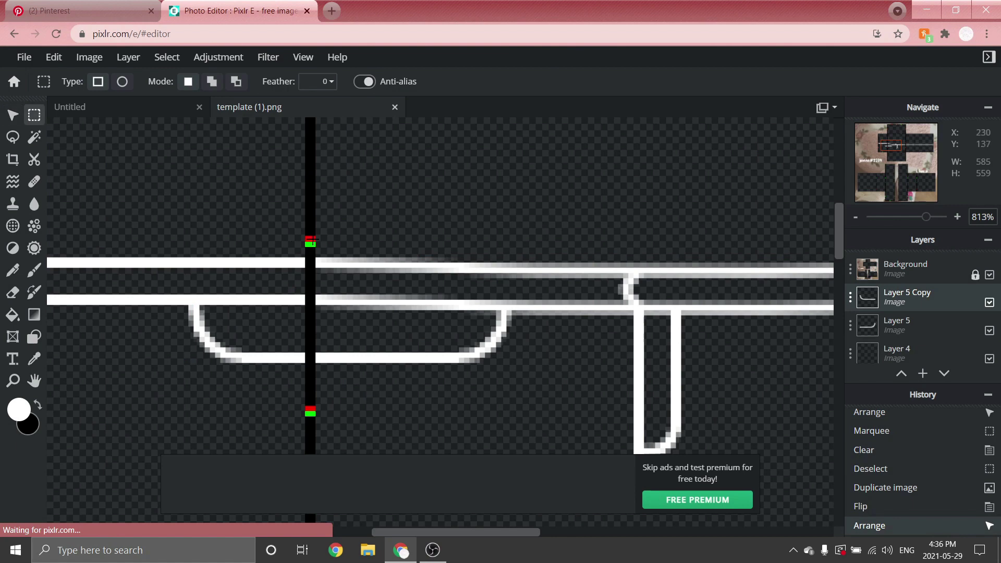
pyautogui.moveTo(312, 215); pyautogui.dragTo(479, 453)
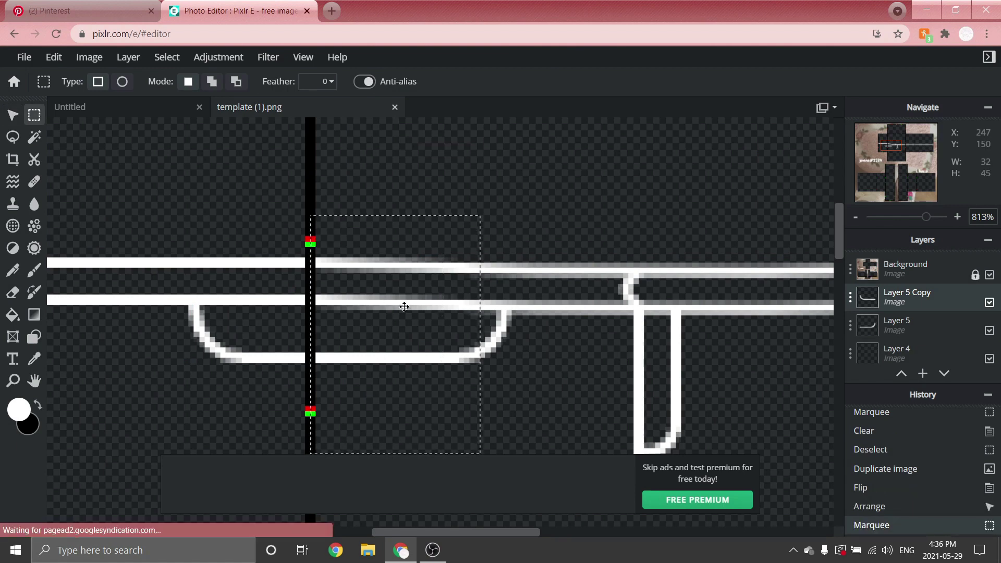
pyautogui.press('Delete')
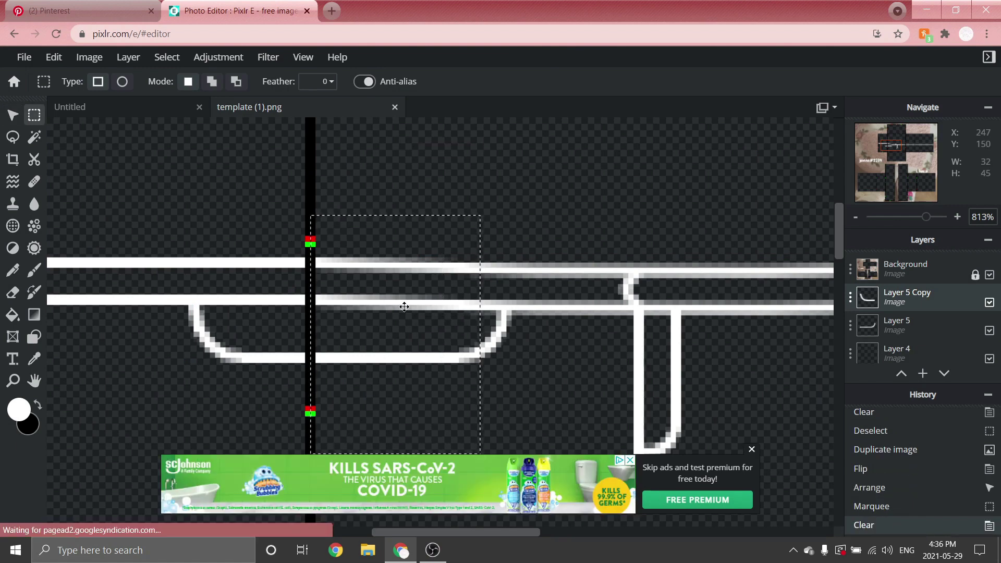
pyautogui.hotkey('ctrl', 'd')
# - Merge the two pocket halves into one layer and duplicate the complete pocket outline
pyautogui.scroll(-15, 359, 332)
pyautogui.scroll(-5, 360, 333)
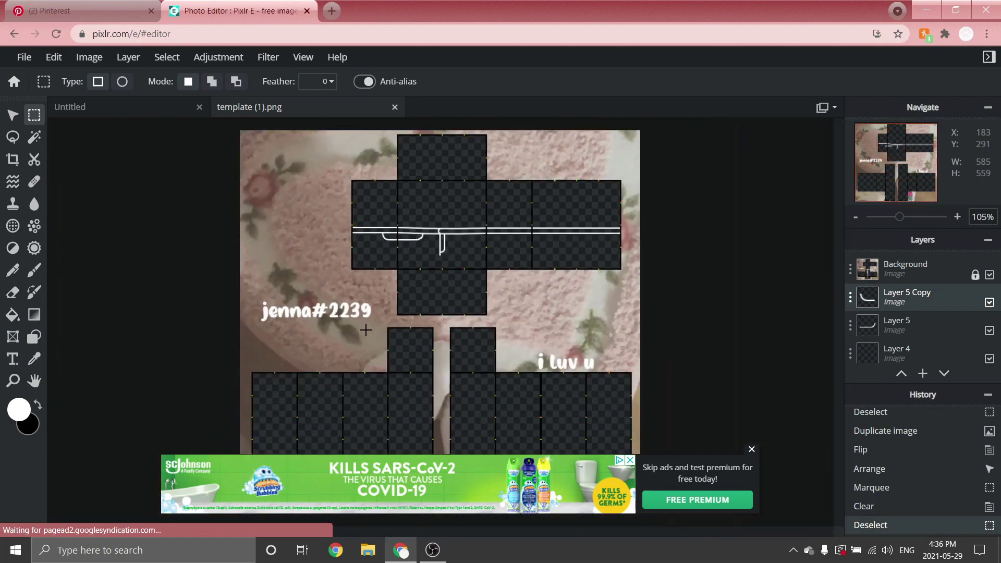
pyautogui.scroll(5, 365, 328)
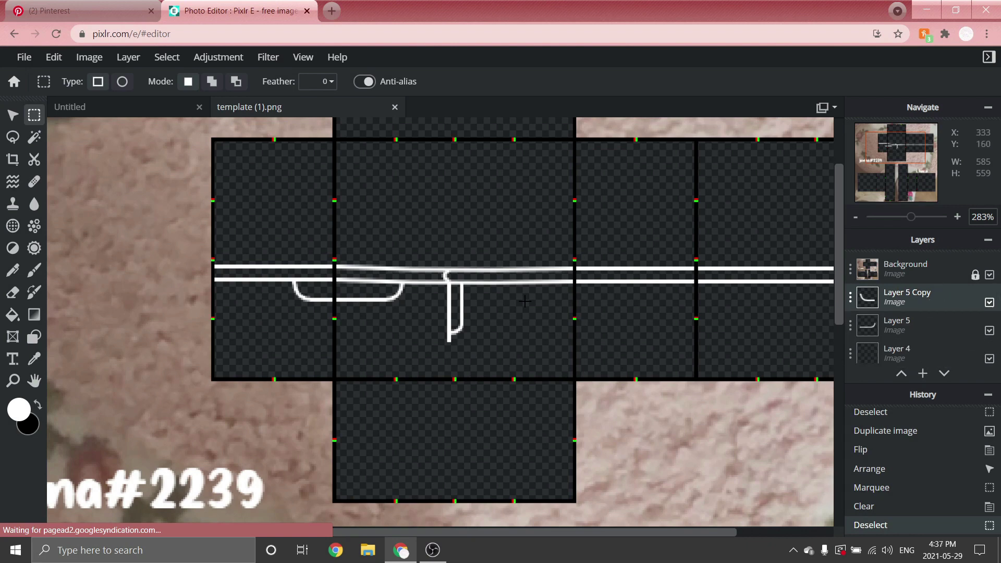
pyautogui.hotkey('ctrl', 'e')
pyautogui.press('v')
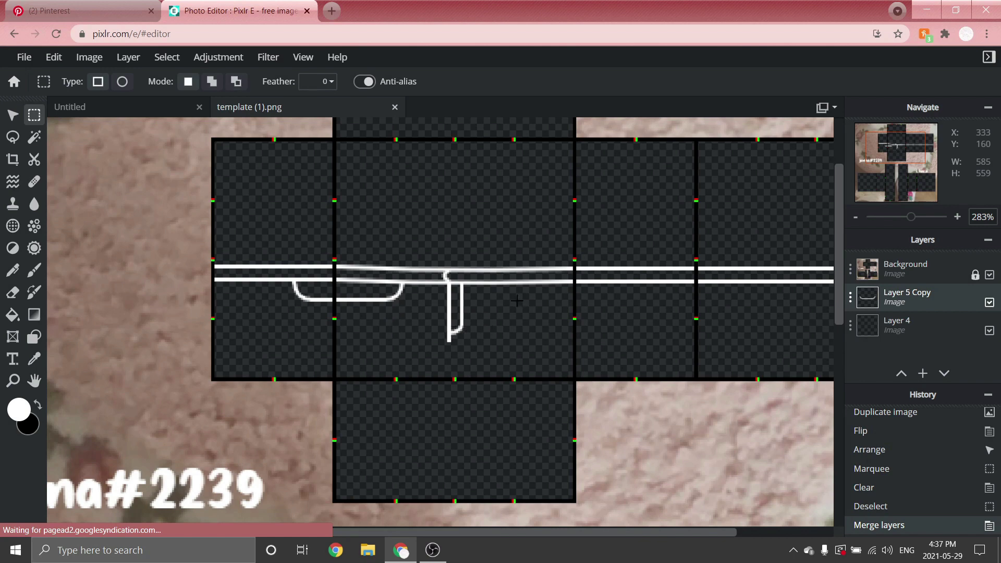
pyautogui.scroll(1, 526, 172)
pyautogui.click(530, 83)
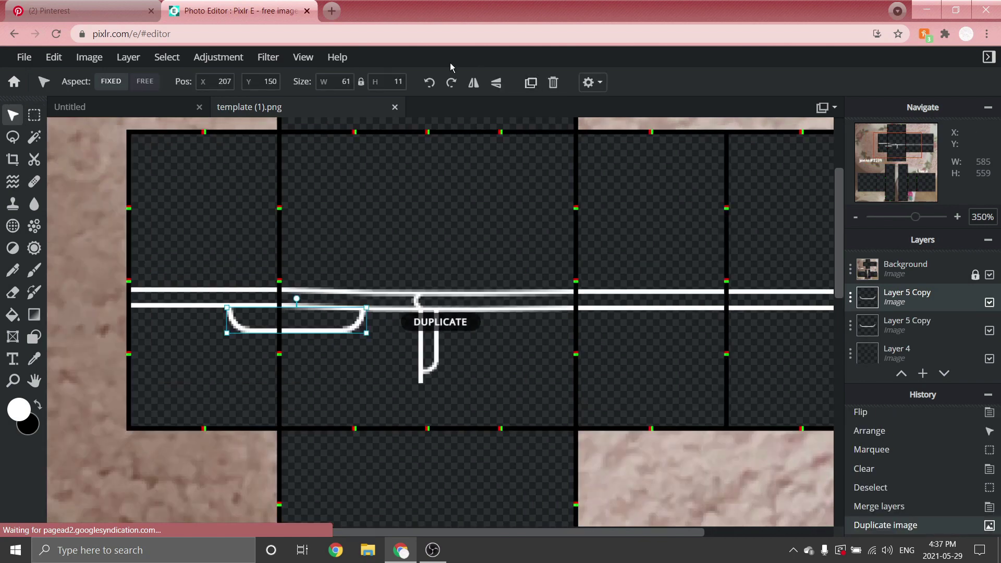
# - Flip the duplicated pocket outline horizontally and move it across the front panel's right seam, to about X 322, Y 151
pyautogui.click(474, 83)
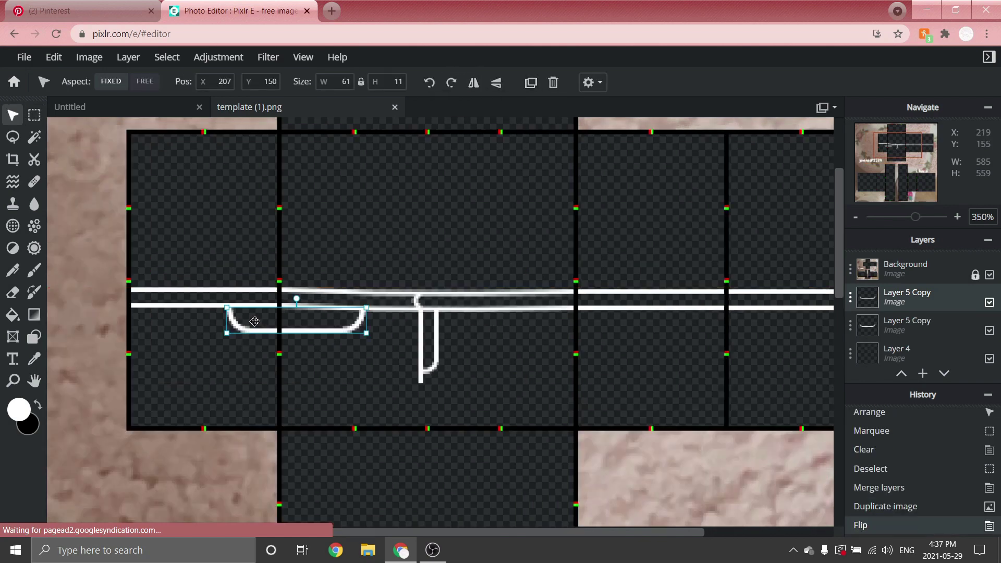
pyautogui.moveTo(253, 326); pyautogui.dragTo(532, 334)
pyautogui.moveTo(628, 303); pyautogui.dragTo(616, 302)
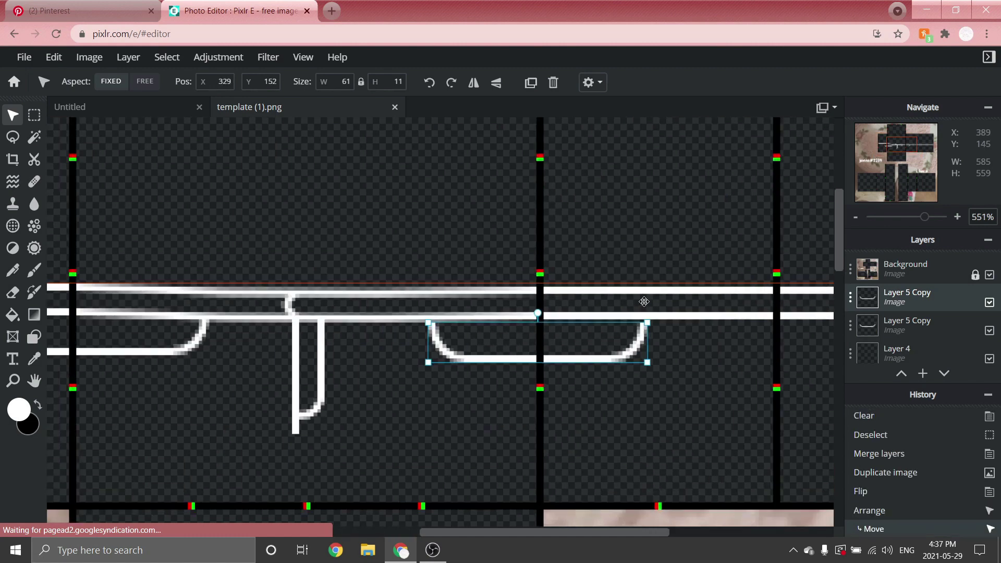
pyautogui.scroll(-5, 474, 170)
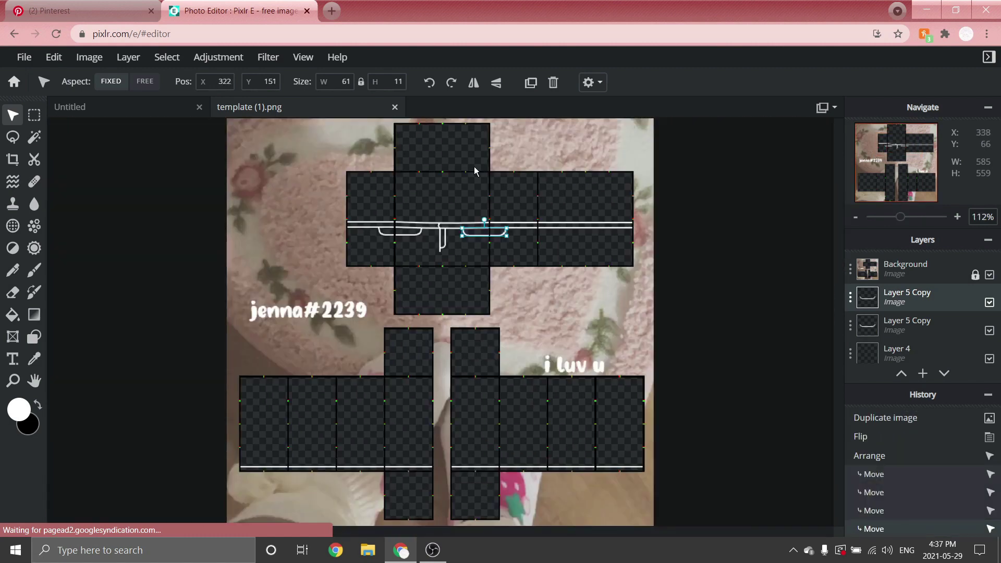
# - Merge the pocket copies and the other white outline layers into a single layer beneath the template background
pyautogui.hotkey('ctrl', 'e')
pyautogui.hotkey('ctrl', 'e')
pyautogui.scroll(1, 491, 260)
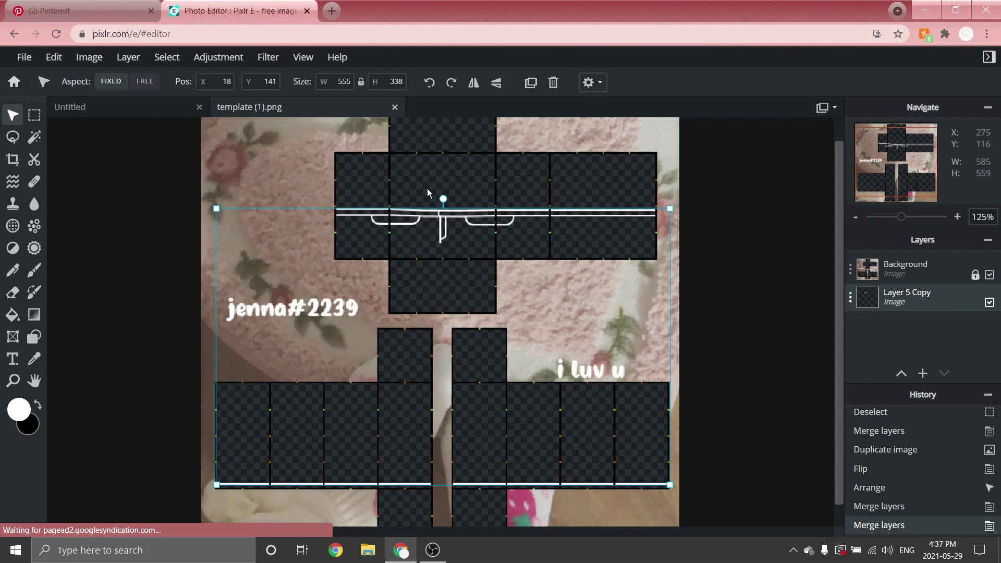
# - Draw a vertical side seam with outline width 1 from the lower edge to the waistband, midway across the torso's leftmost panel
pyautogui.click(32, 339)
pyautogui.click(363, 81)
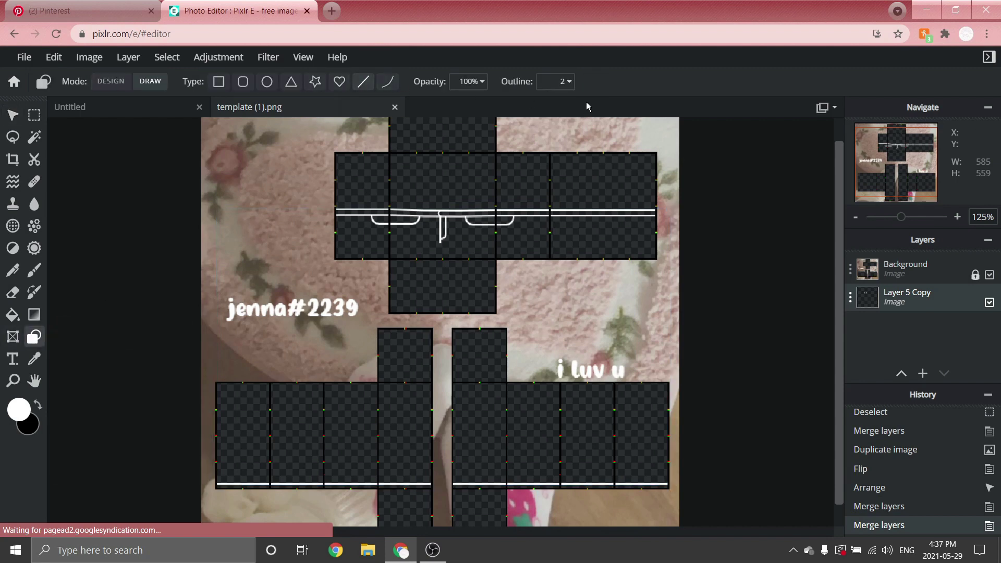
pyautogui.click(554, 82)
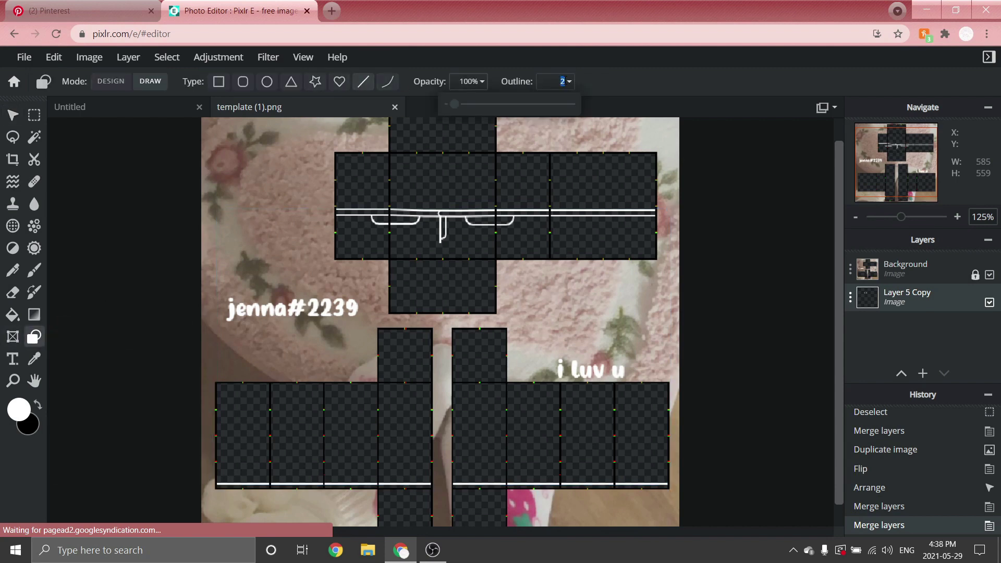
pyautogui.write('1')
pyautogui.scroll(10, 337, 197)
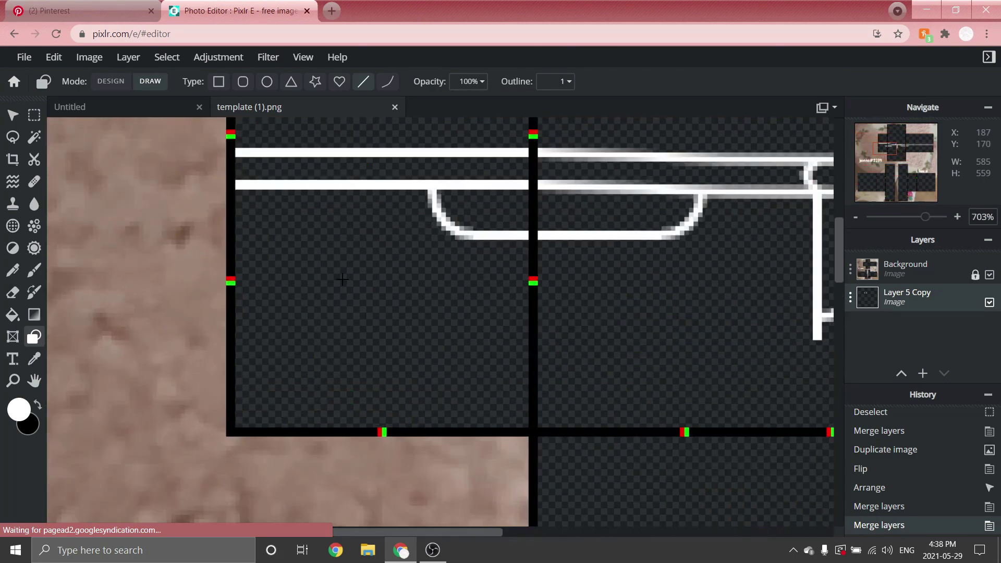
pyautogui.scroll(2, 342, 279)
pyautogui.click(387, 495)
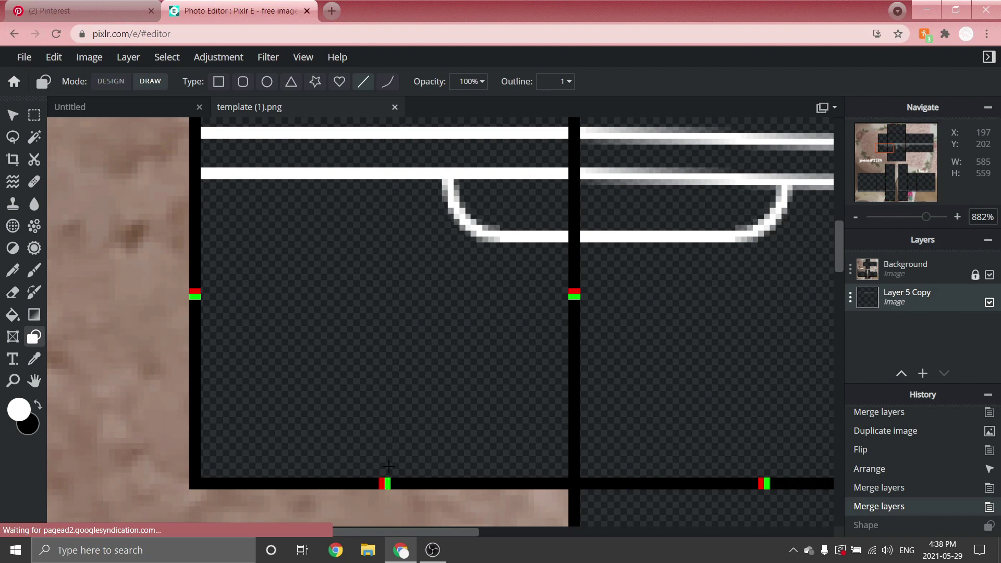
pyautogui.moveTo(388, 467); pyautogui.dragTo(387, 177)
pyautogui.scroll(-3, 213, 298)
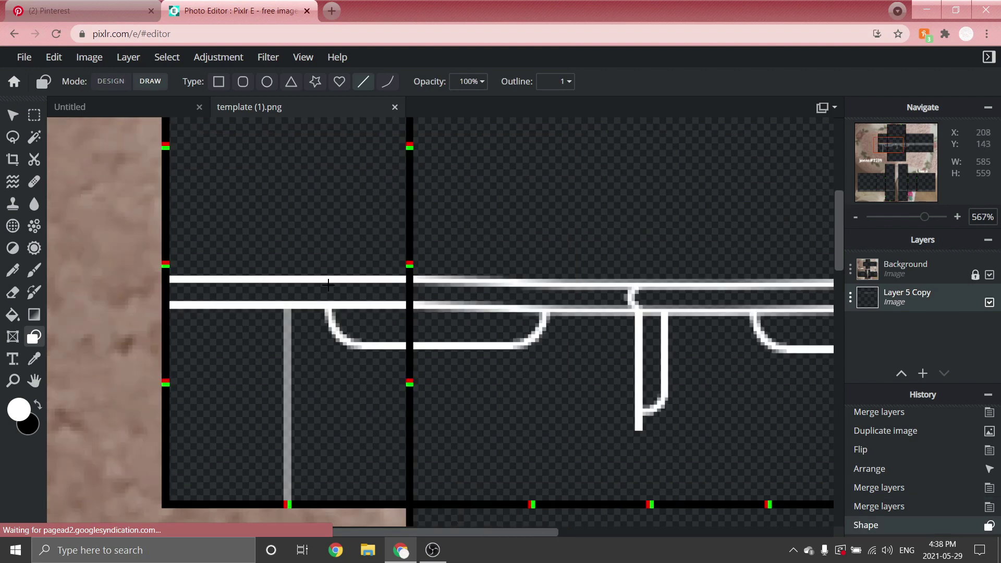
# - Draw a matching vertical side seam up to the waistband, midway across the torso panel right of the front
pyautogui.scroll(-3, 287, 290)
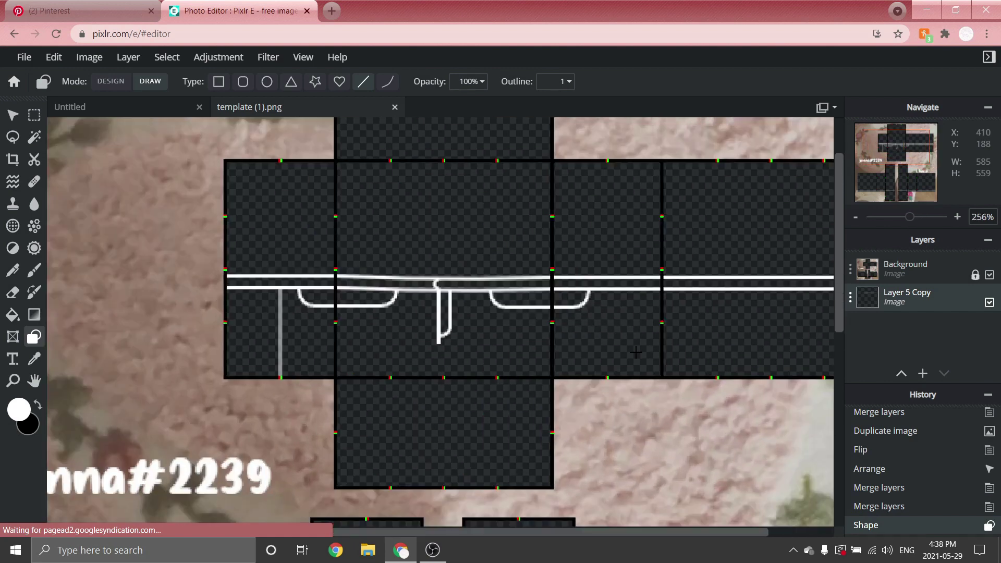
pyautogui.scroll(4, 734, 342)
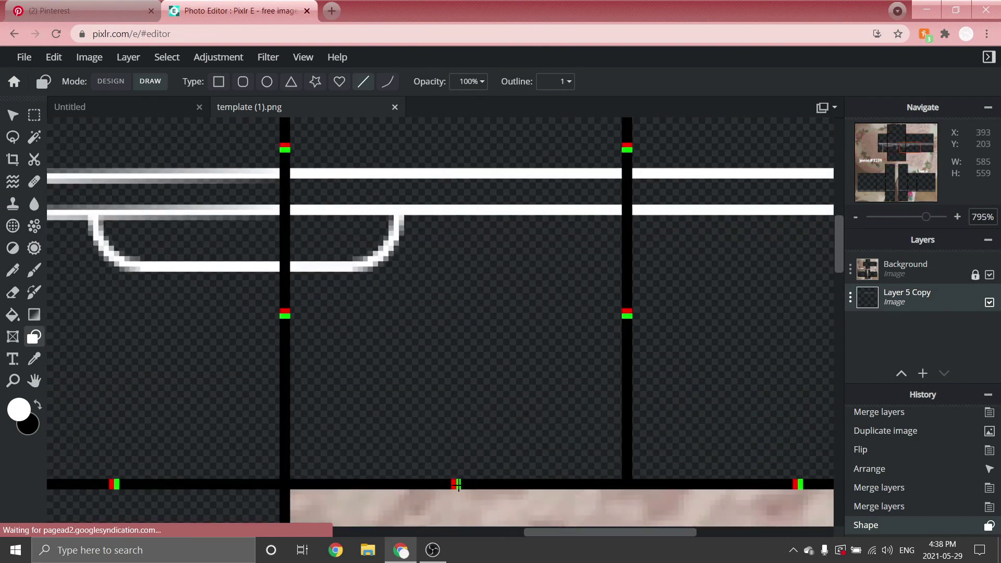
pyautogui.moveTo(457, 485); pyautogui.dragTo(460, 208)
pyautogui.hotkey('ctrl', '0')
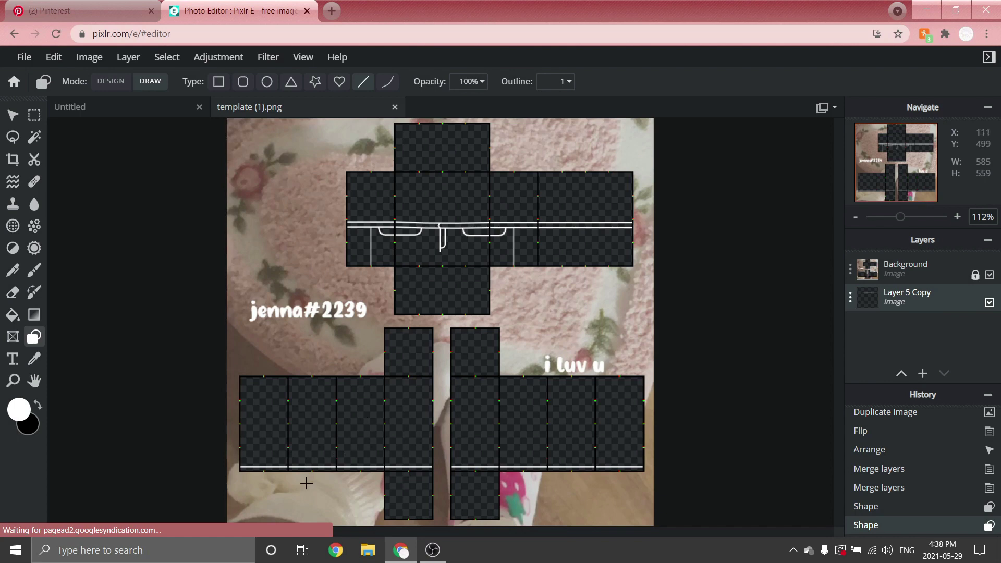
# - Draw a full-height vertical seam line down the middle of the left leg template's third panel
pyautogui.scroll(1, 275, 466)
pyautogui.scroll(4, 259, 490)
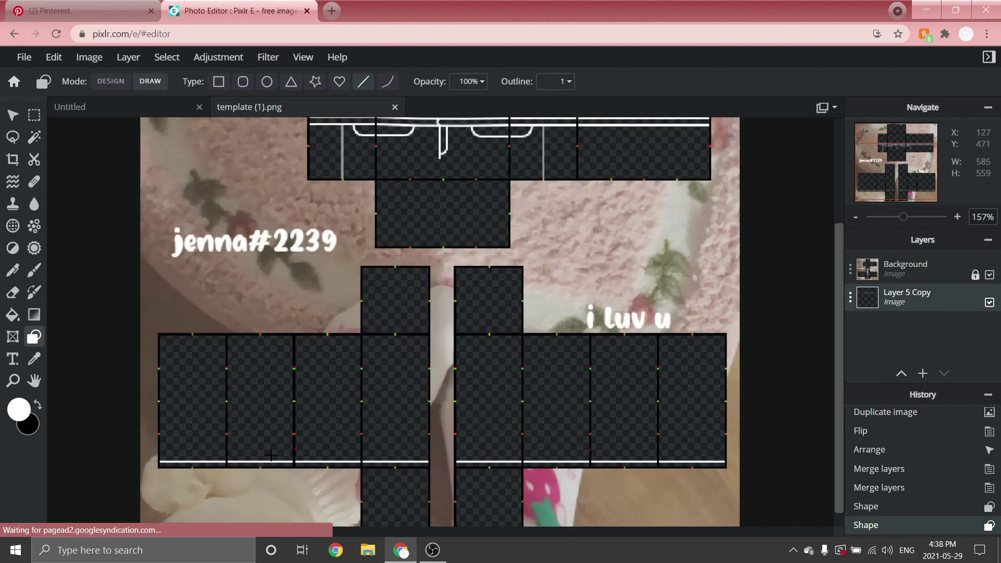
pyautogui.scroll(1, 300, 485)
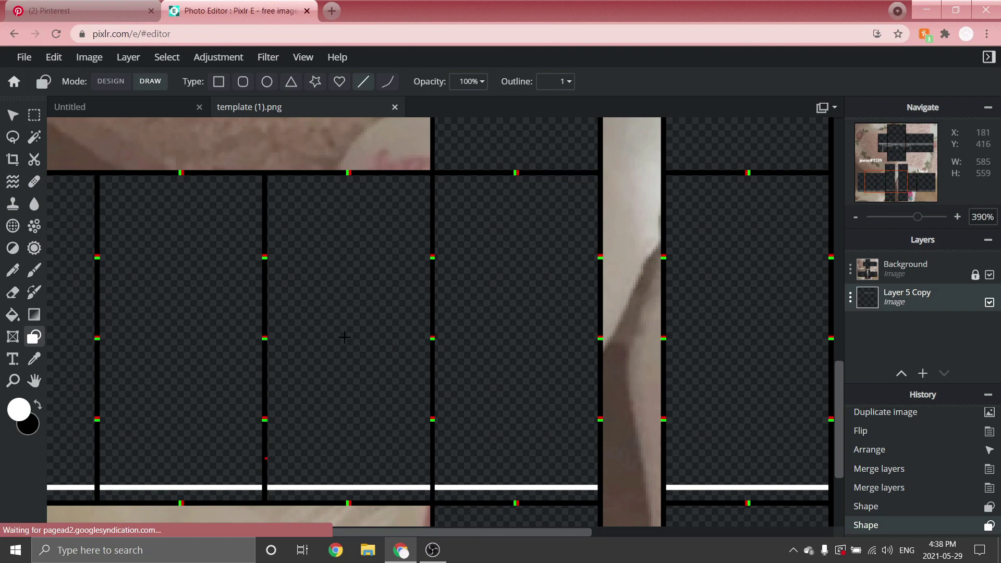
pyautogui.scroll(1, 346, 522)
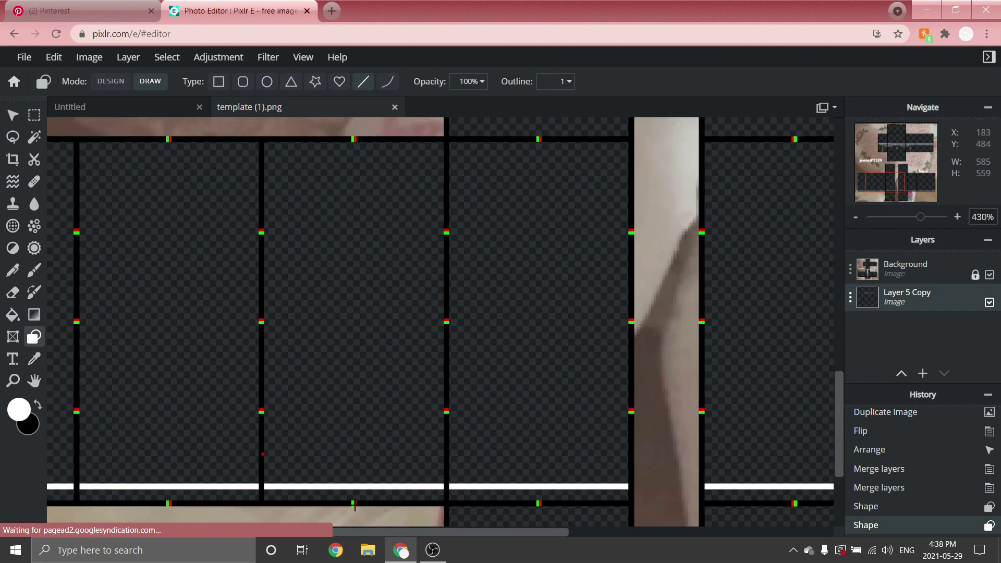
pyautogui.moveTo(355, 505); pyautogui.dragTo(356, 129)
pyautogui.scroll(-8, 645, 479)
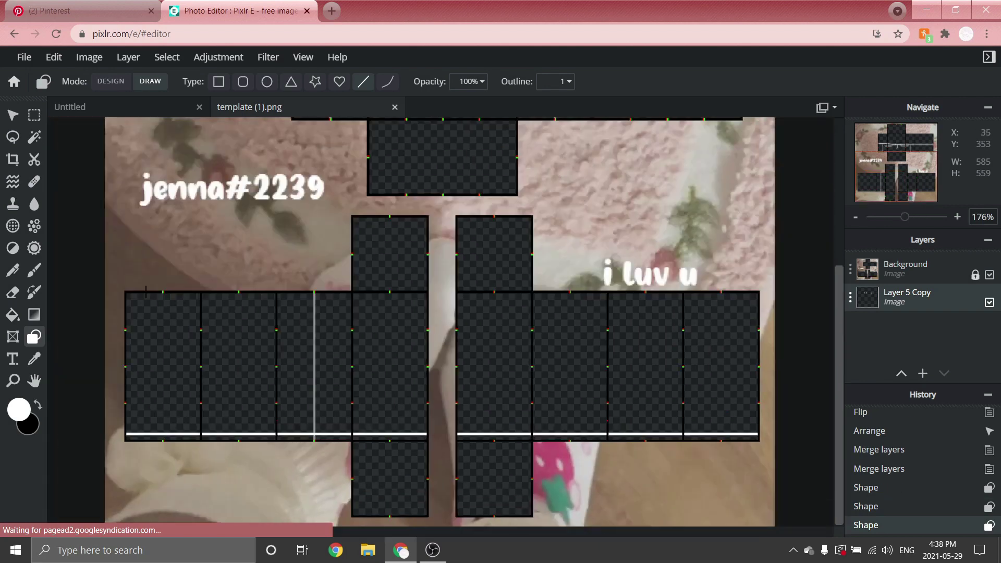
# - Draw a full-height vertical seam line down the middle of the right leg template's second panel
pyautogui.scroll(14, 645, 479)
pyautogui.scroll(-1, 491, 503)
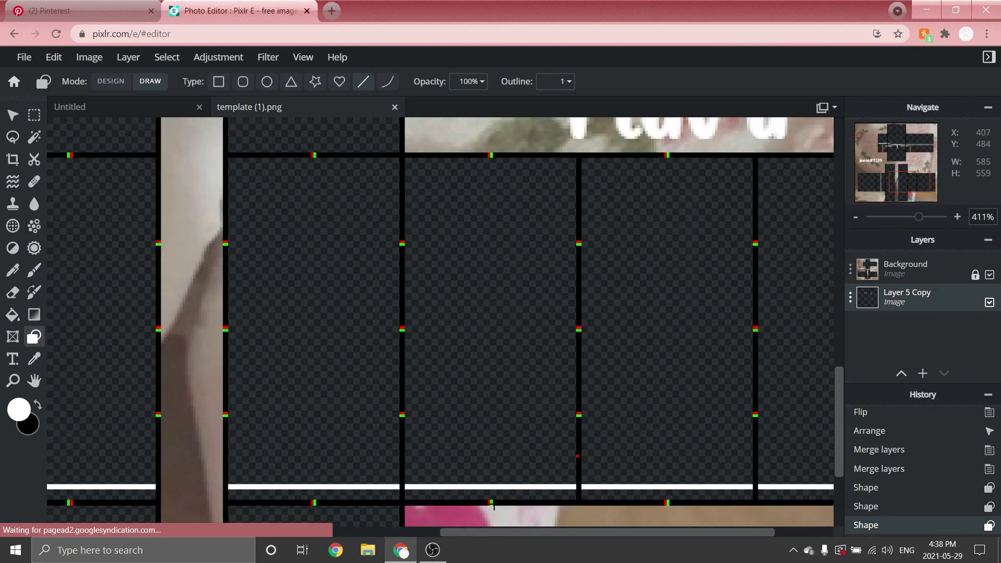
pyautogui.moveTo(491, 503); pyautogui.dragTo(490, 125)
pyautogui.scroll(-8, 500, 279)
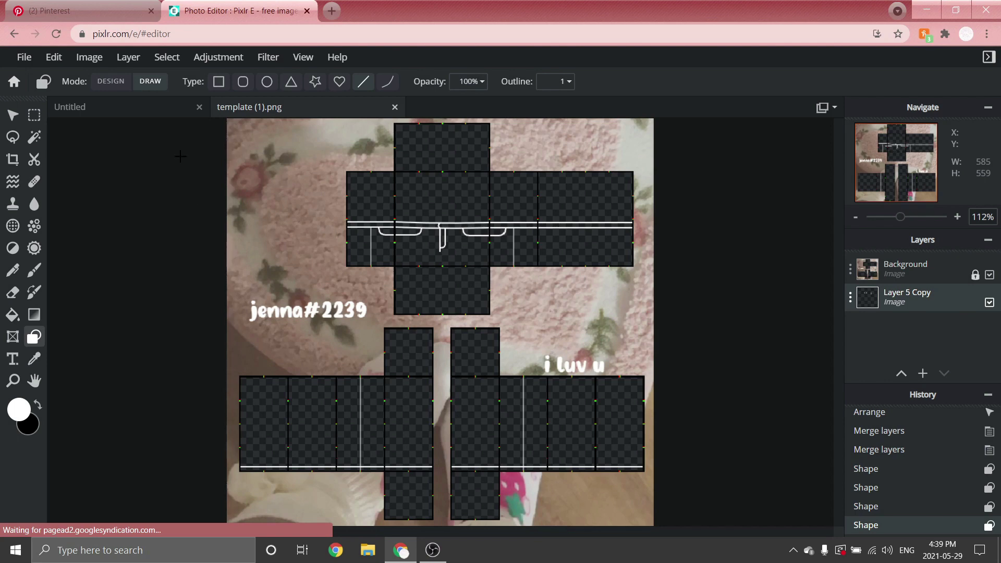
# - Add a new layer and draw a short slanted line of width 2, about 4 by 11 px, across the waistband left of the fly
pyautogui.click(136, 59)
pyautogui.click(132, 76)
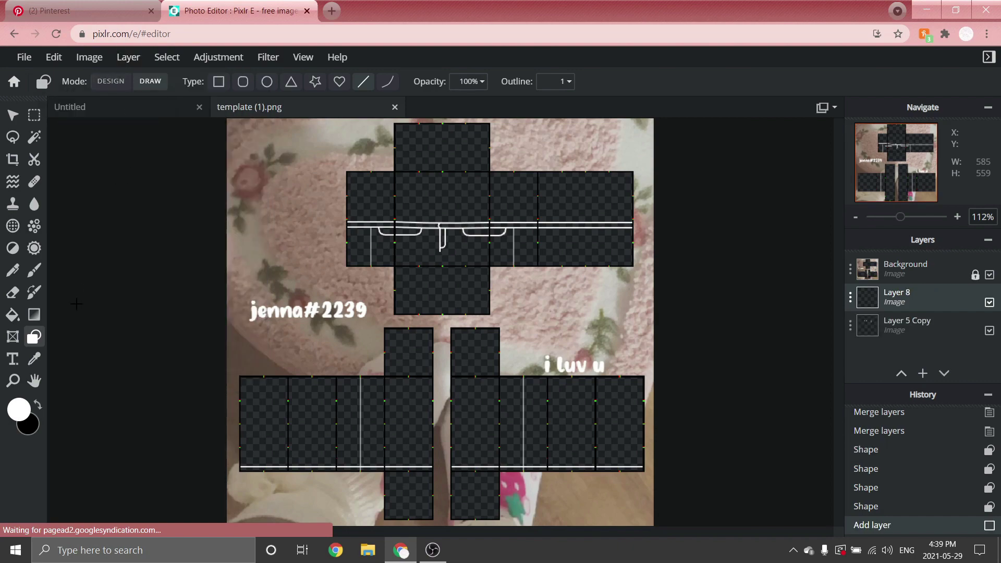
pyautogui.scroll(2, 364, 313)
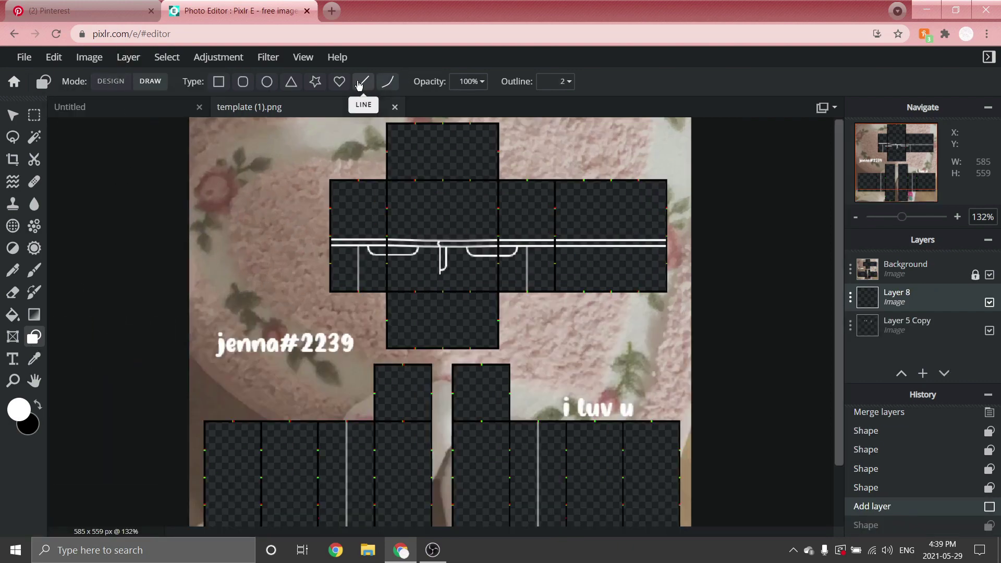
pyautogui.click(363, 82)
pyautogui.scroll(6, 448, 202)
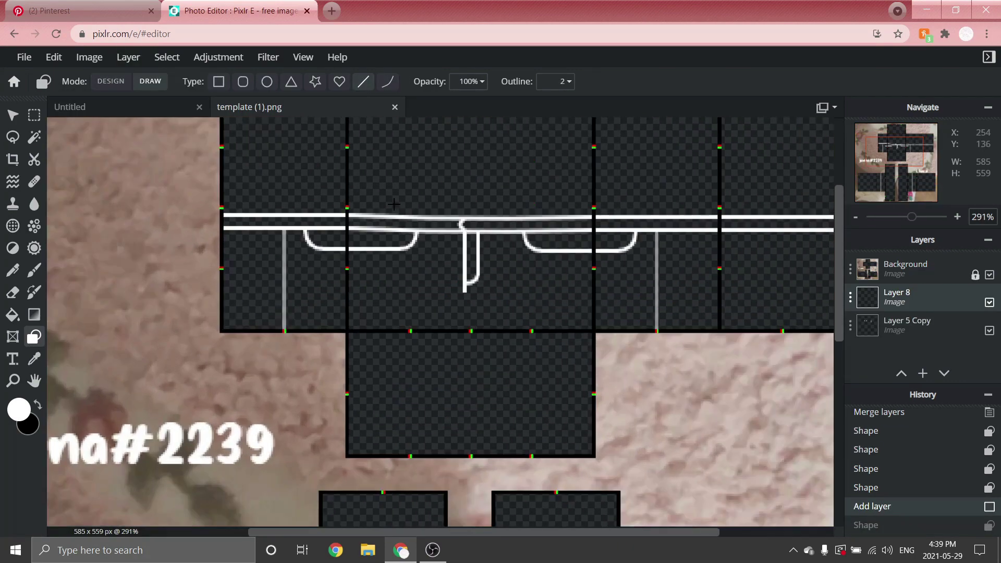
pyautogui.scroll(2, 443, 209)
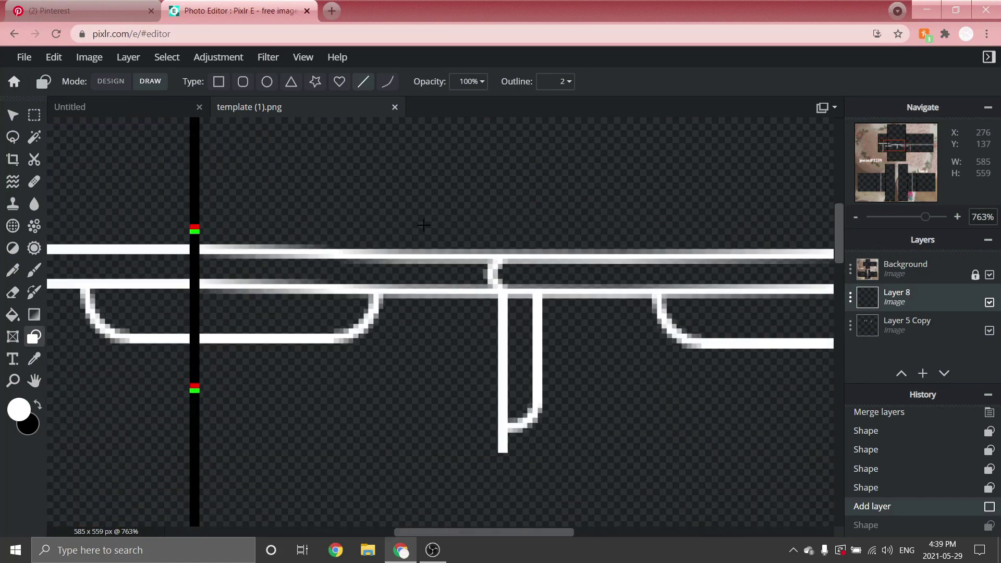
pyautogui.scroll(2, 412, 235)
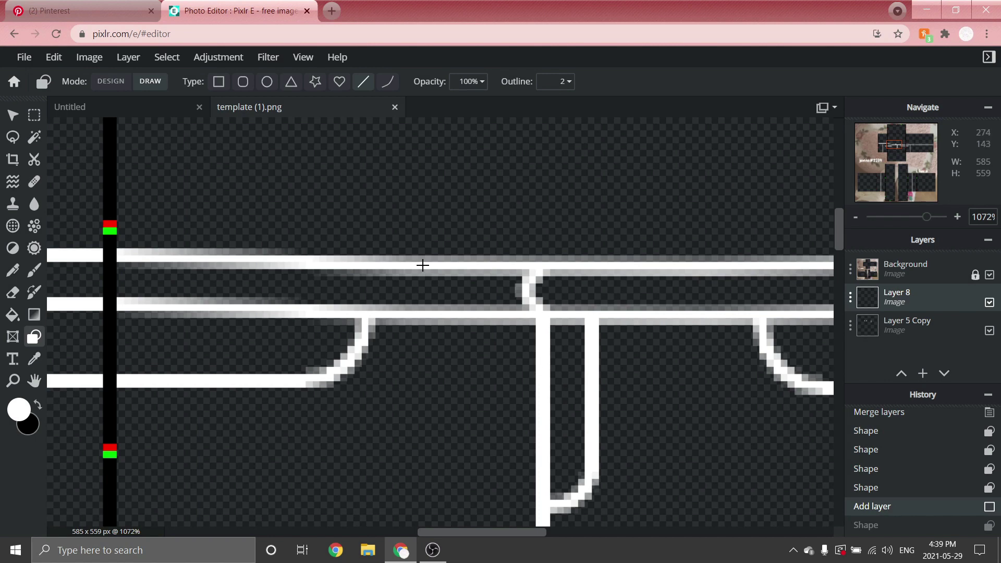
pyautogui.scroll(1, 424, 264)
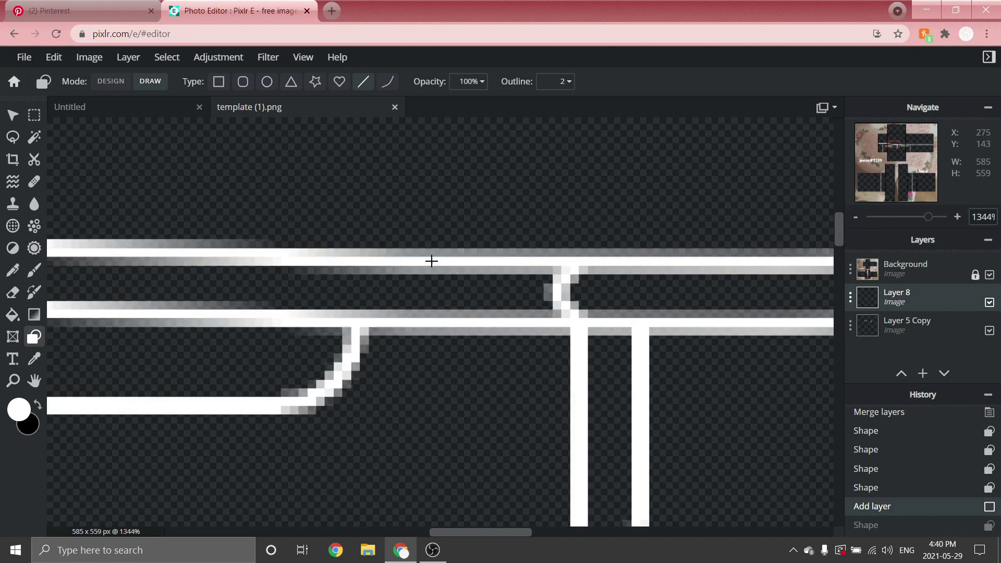
pyautogui.moveTo(431, 261); pyautogui.dragTo(419, 336)
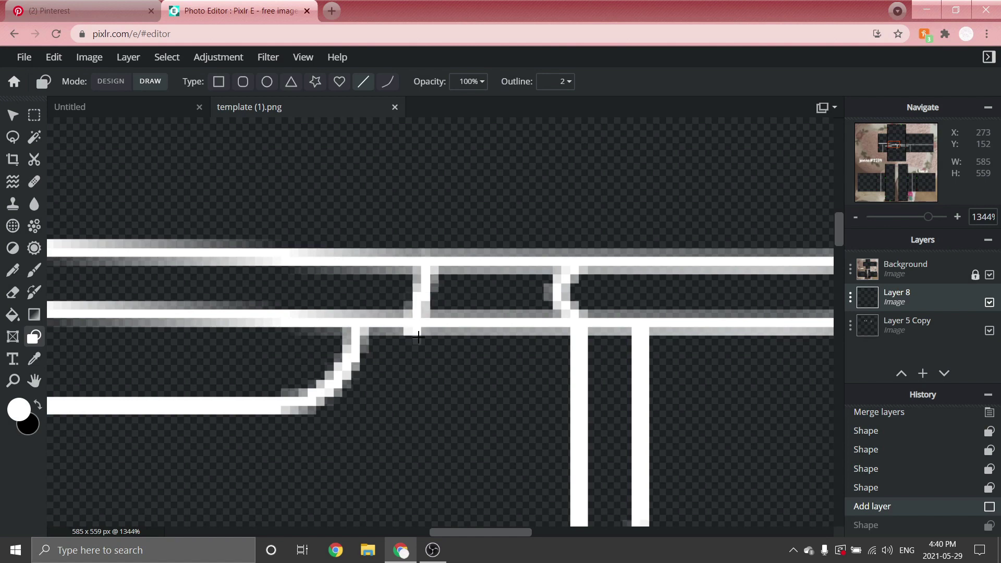
pyautogui.scroll(1, 652, 130)
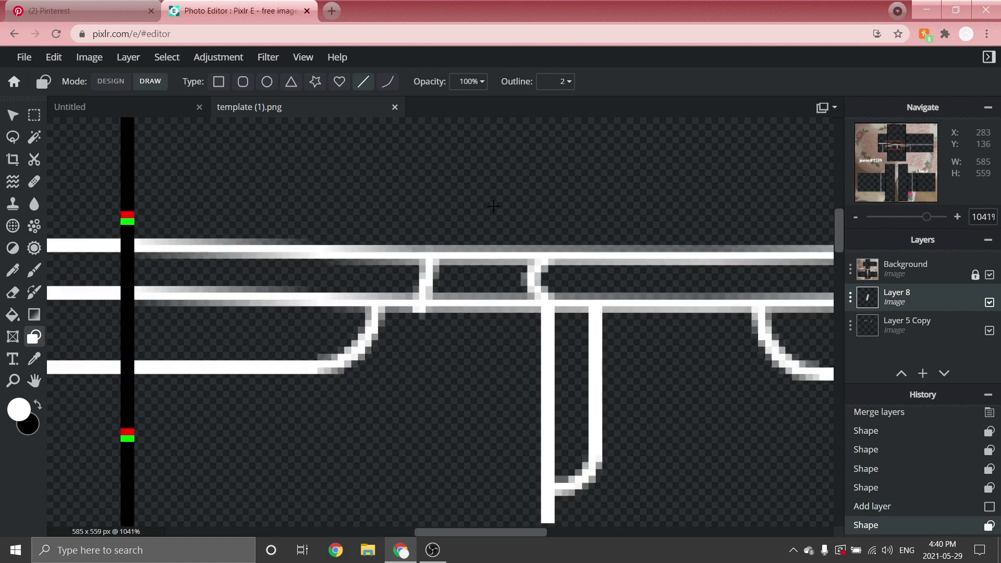
# - Duplicate the slanted line 3 px to the right, merge both into one belt loop, and shift it left to X 269
pyautogui.click(12, 115)
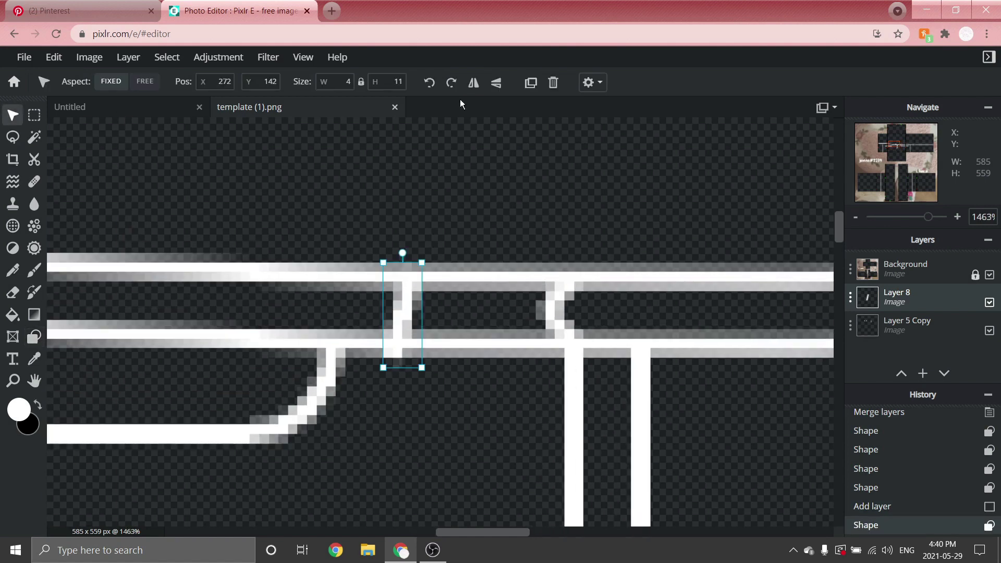
pyautogui.click(531, 84)
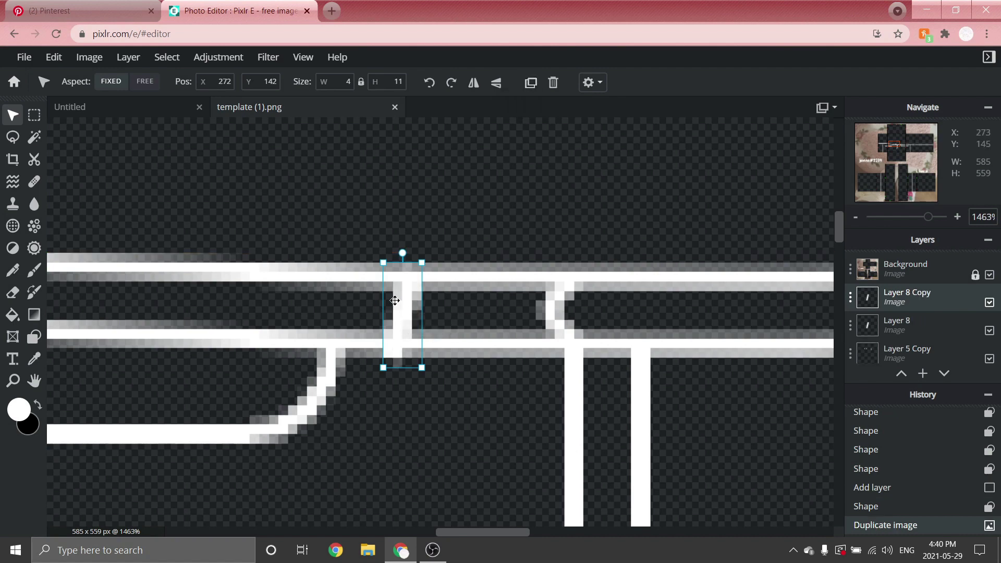
pyautogui.moveTo(402, 288); pyautogui.dragTo(426, 300)
pyautogui.scroll(-3, 422, 285)
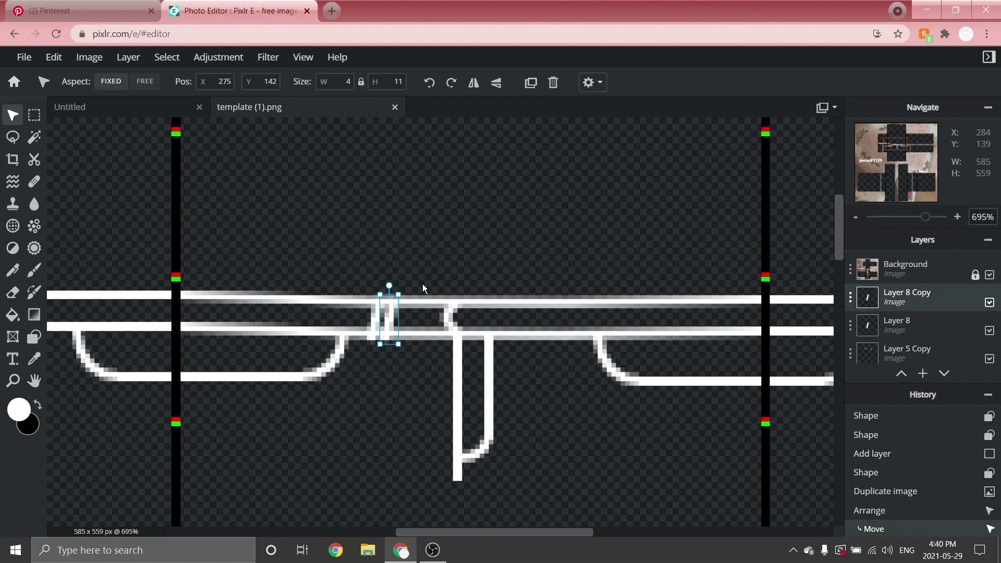
pyautogui.hotkey('ctrl', 'e')
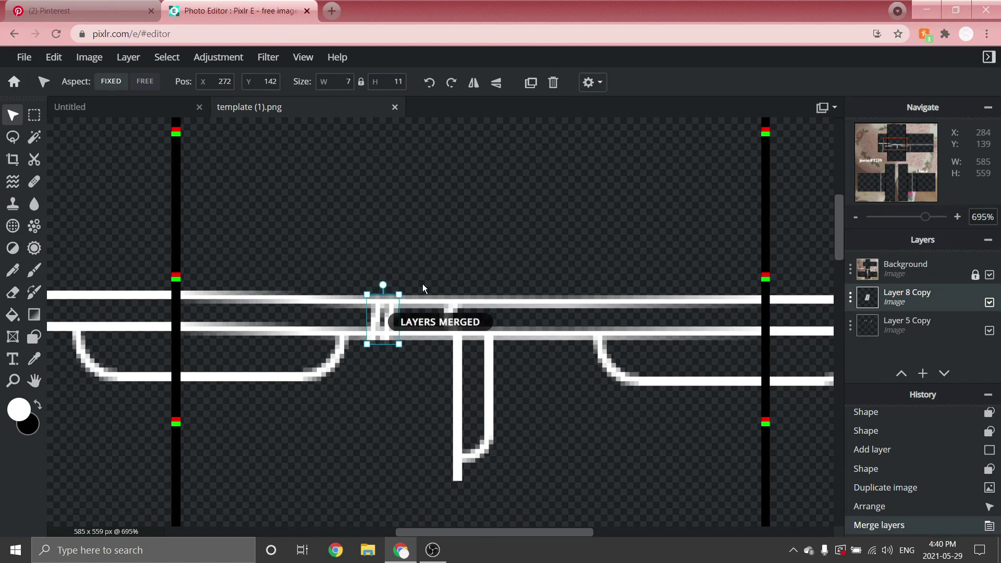
pyautogui.scroll(1, 457, 297)
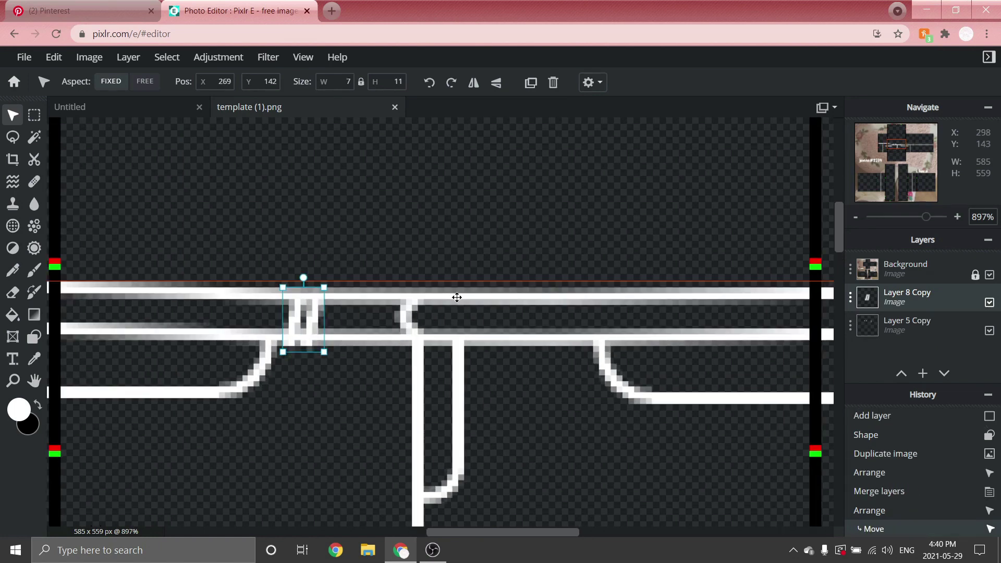
# - Duplicate the belt loop, flip the copy horizontally, and move it along the waistband to the right of the fly
pyautogui.click(532, 85)
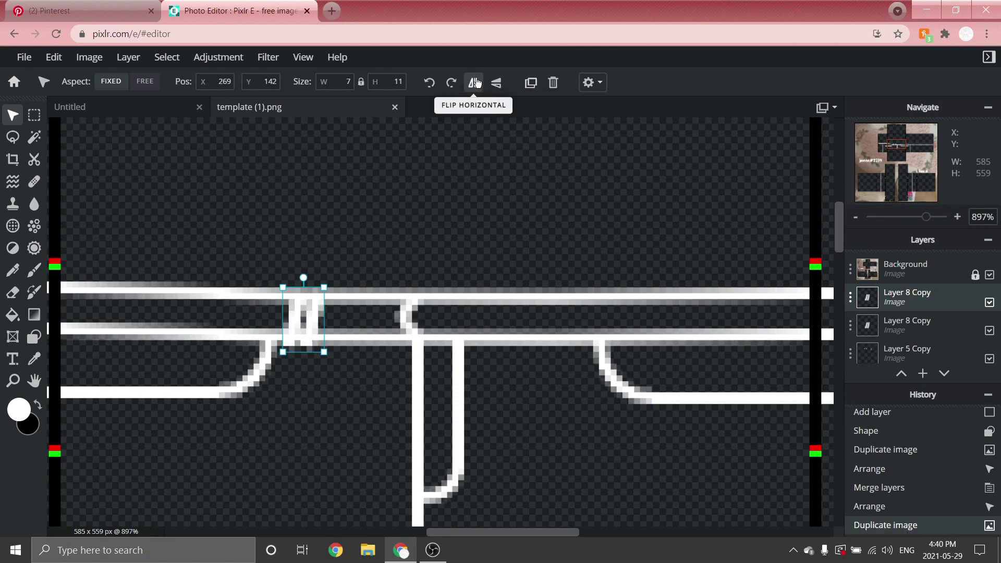
pyautogui.click(476, 82)
pyautogui.moveTo(309, 323); pyautogui.dragTo(559, 323)
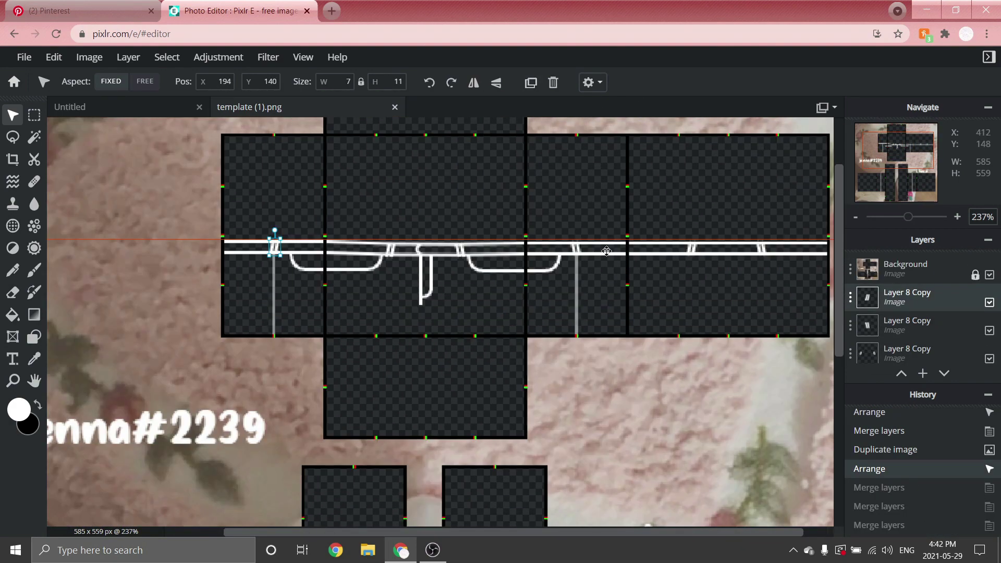
pyautogui.scroll(-5, 596, 222)
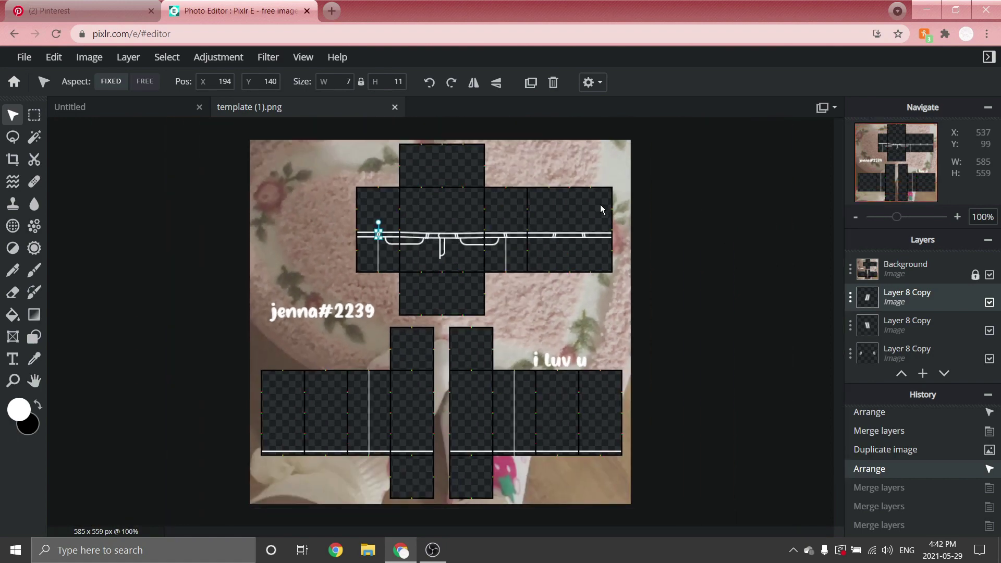
pyautogui.scroll(4, 600, 204)
pyautogui.scroll(-2, 620, 177)
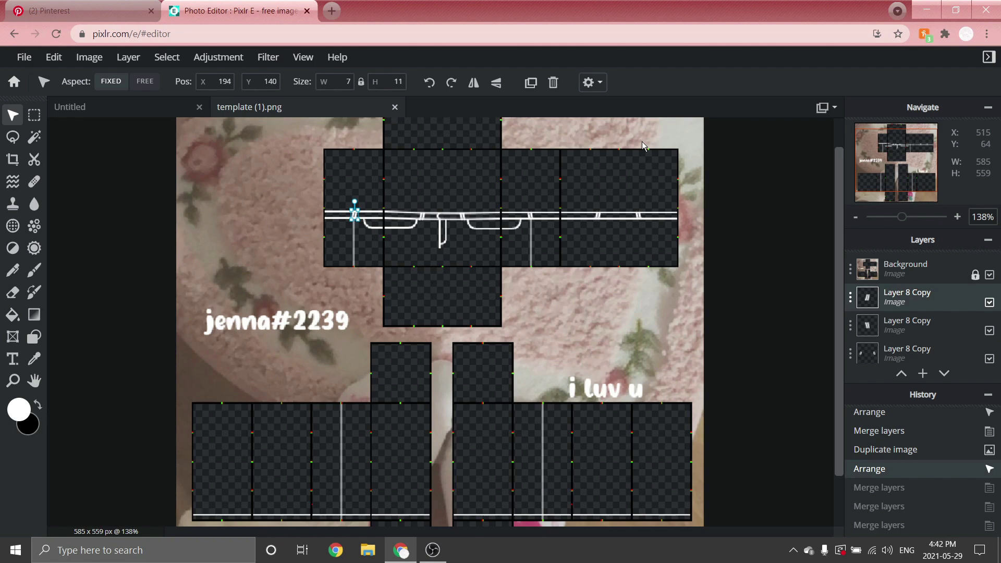
# - Merge all the separate jeans outline layers into a single layer beneath the locked template
pyautogui.hotkey('ctrl', 'y')
pyautogui.hotkey('ctrl', 'y')
pyautogui.hotkey('ctrl', 'y')
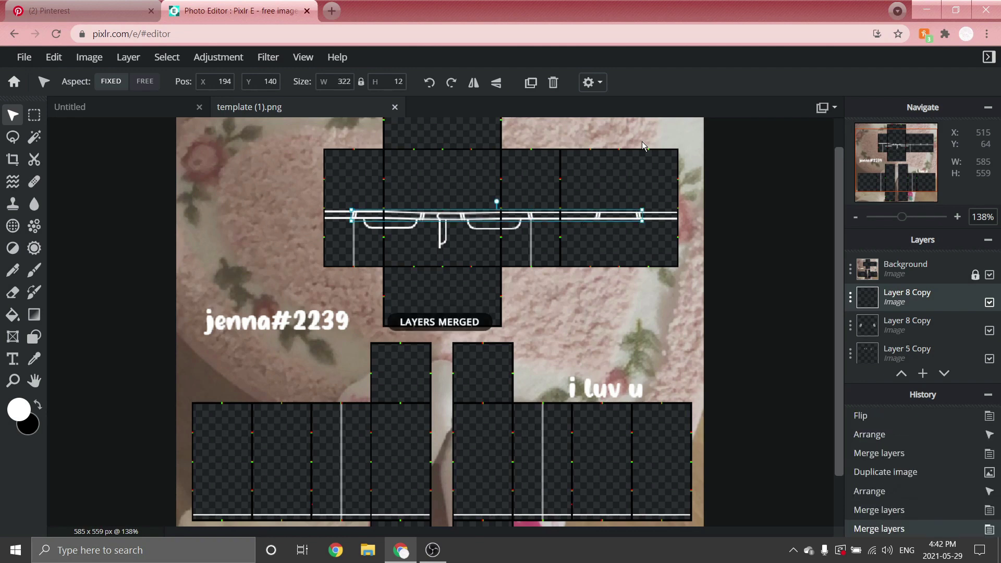
pyautogui.hotkey('ctrl', 'y')
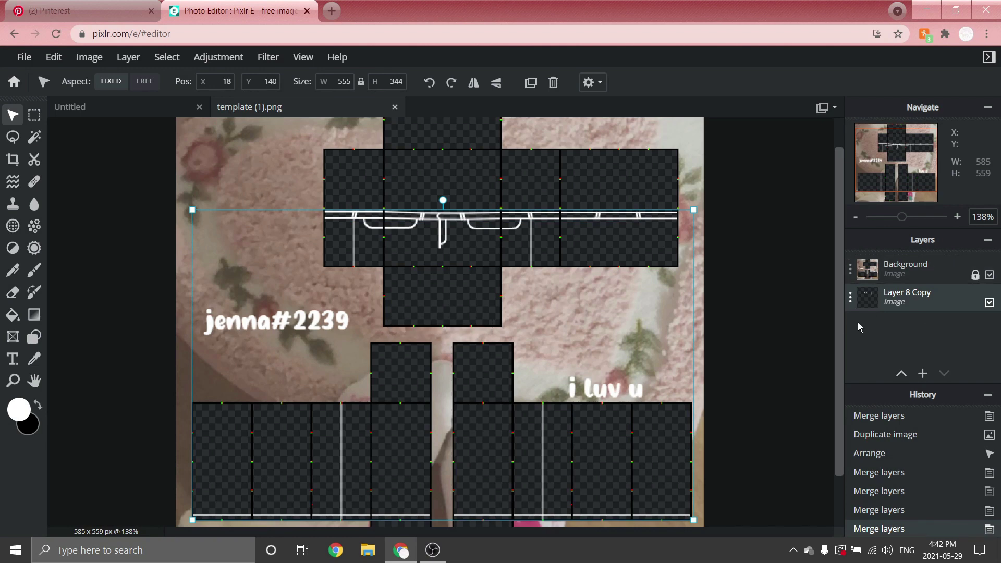
pyautogui.scroll(-4, 728, 304)
pyautogui.scroll(2, 643, 270)
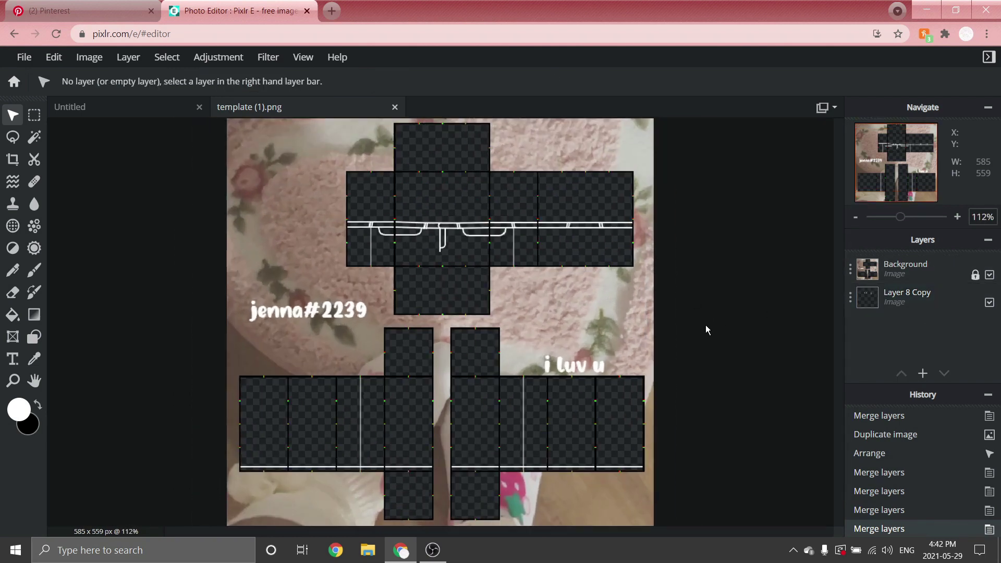
# - Add a new empty layer and move it below the merged outline layer
pyautogui.click(457, 335)
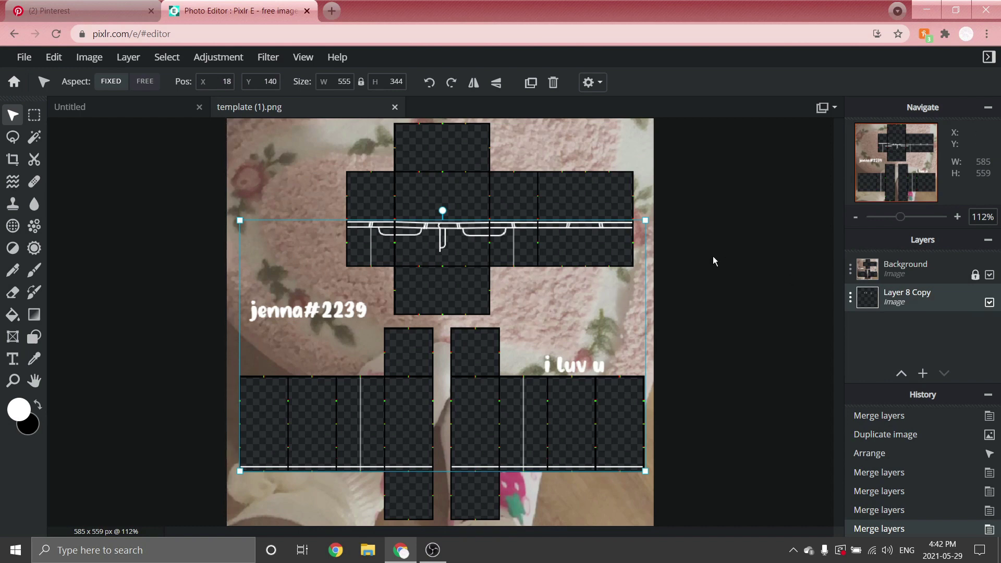
pyautogui.click(128, 57)
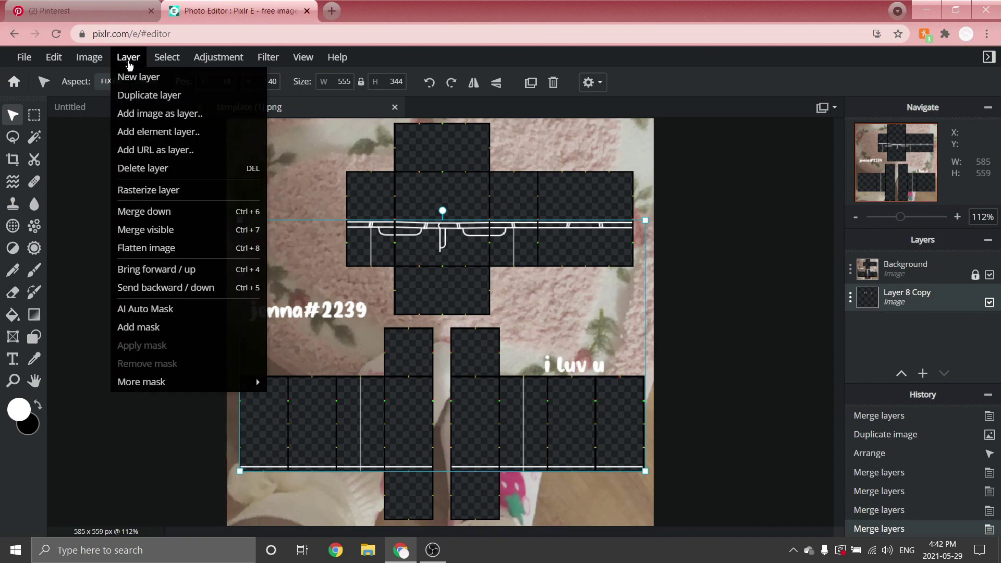
pyautogui.click(149, 74)
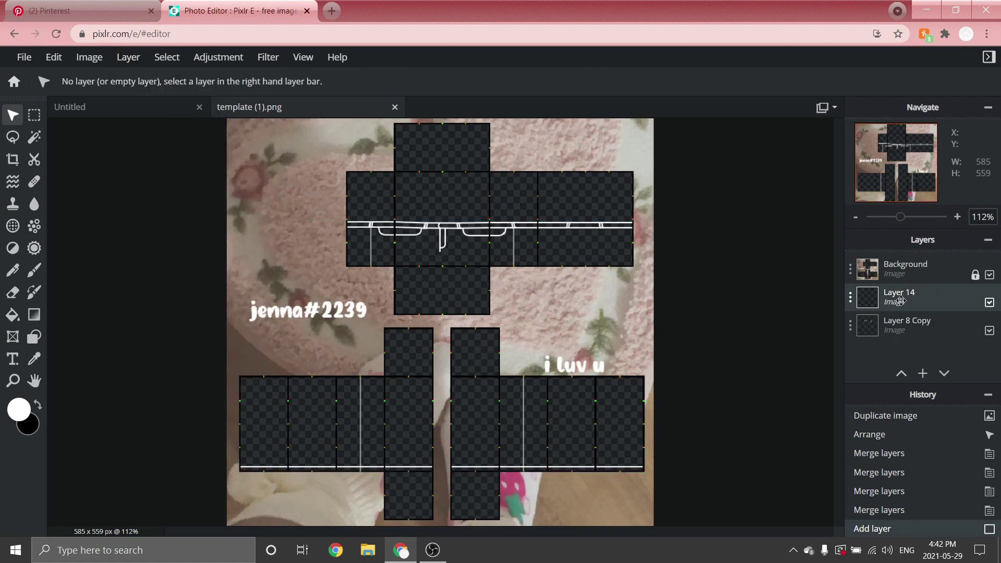
pyautogui.moveTo(901, 301); pyautogui.dragTo(901, 328)
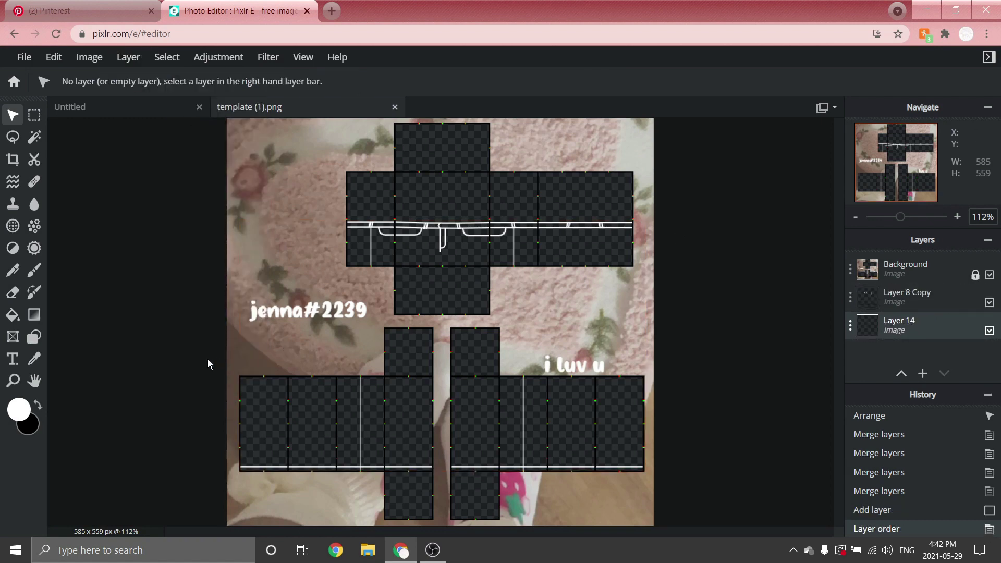
# - Set the main colour to a muted greyish blue for the denim base
pyautogui.click(20, 415)
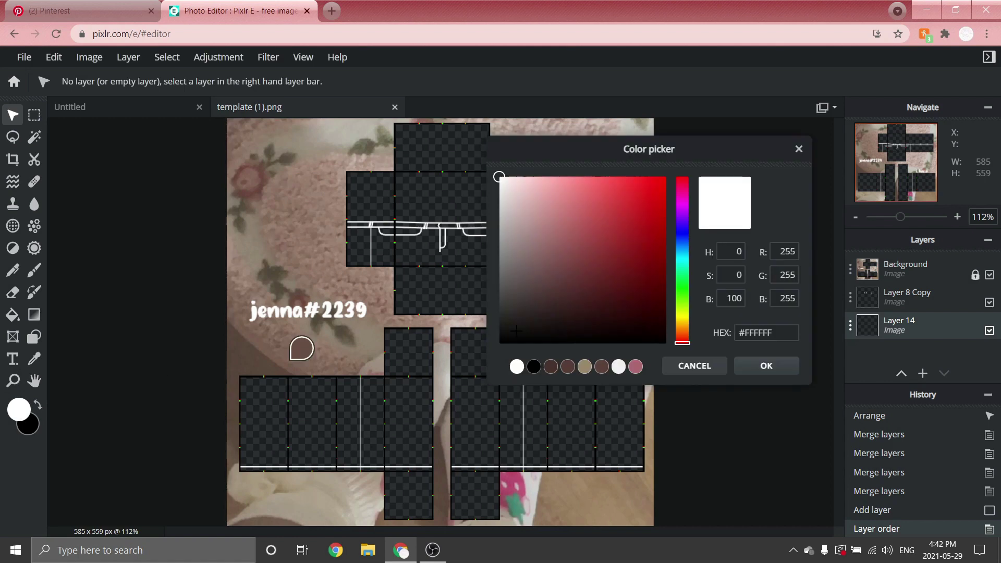
pyautogui.moveTo(684, 263); pyautogui.dragTo(684, 239)
pyautogui.click(523, 232)
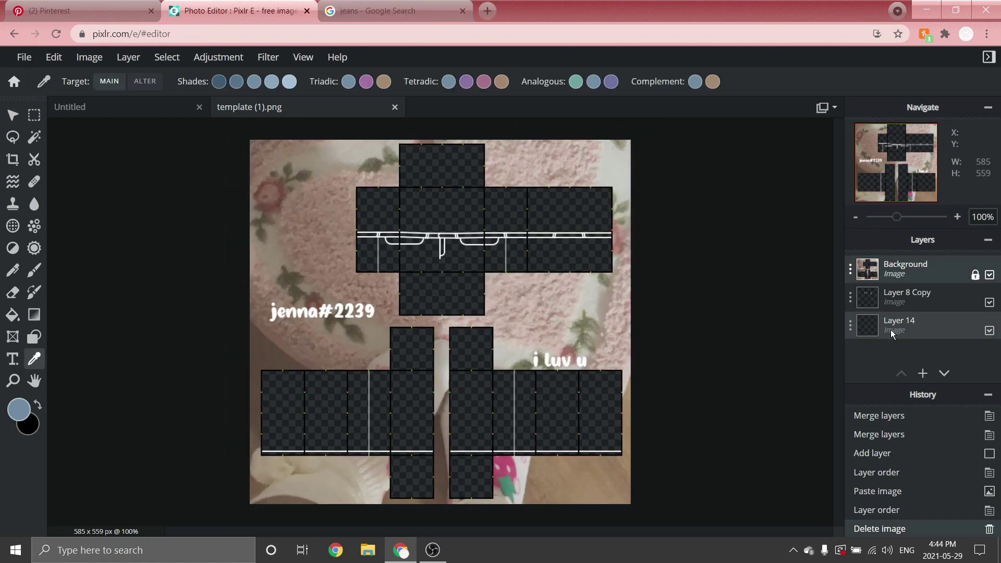
# - On the new layer, select the leg area down to the hem lines plus the torso area from the waistband's upper edge
pyautogui.click(893, 326)
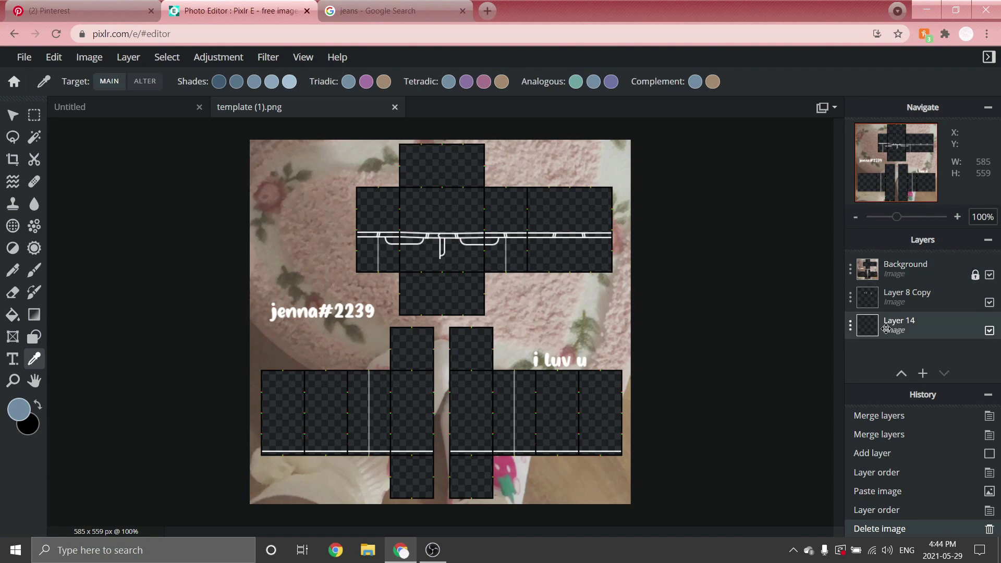
pyautogui.click(34, 115)
pyautogui.scroll(2, 222, 196)
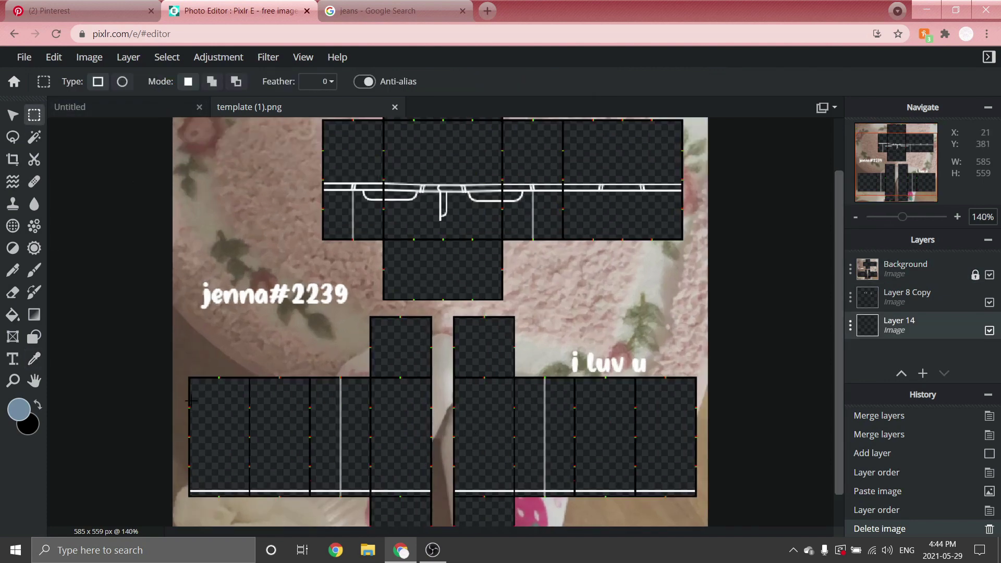
pyautogui.moveTo(181, 294); pyautogui.dragTo(728, 492)
pyautogui.scroll(-1, 448, 515)
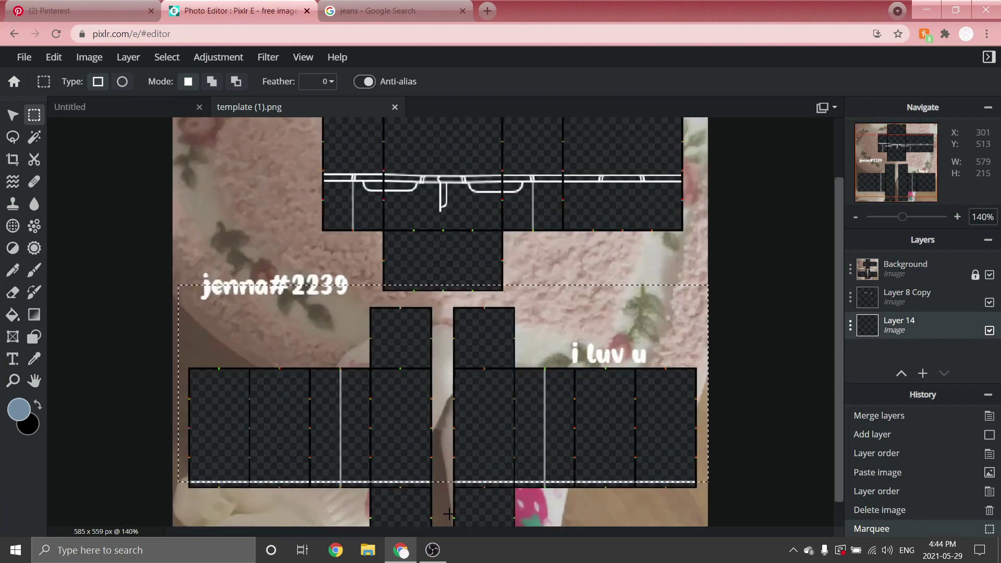
pyautogui.scroll(-1, 448, 515)
pyautogui.moveTo(602, 291); pyautogui.dragTo(365, 240)
pyautogui.scroll(-1, 389, 264)
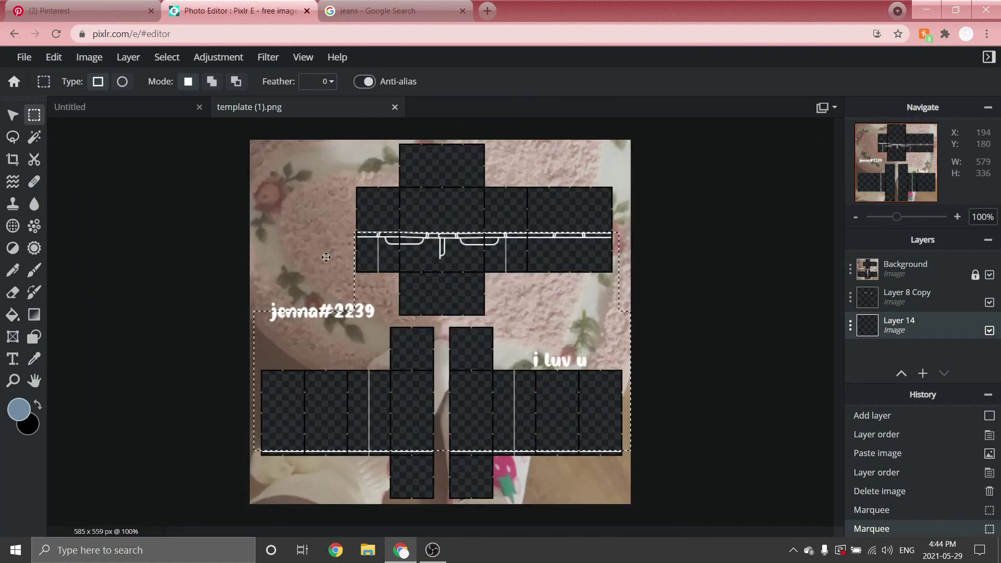
# - Fill the selected trouser area with the muted blue and remove the selection
pyautogui.click(19, 316)
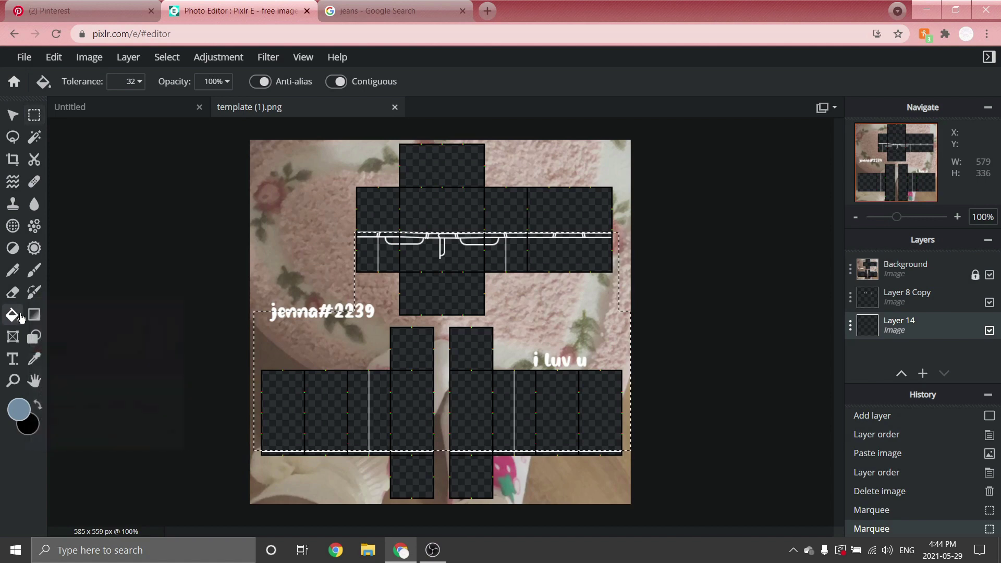
pyautogui.click(444, 284)
pyautogui.scroll(1, 443, 285)
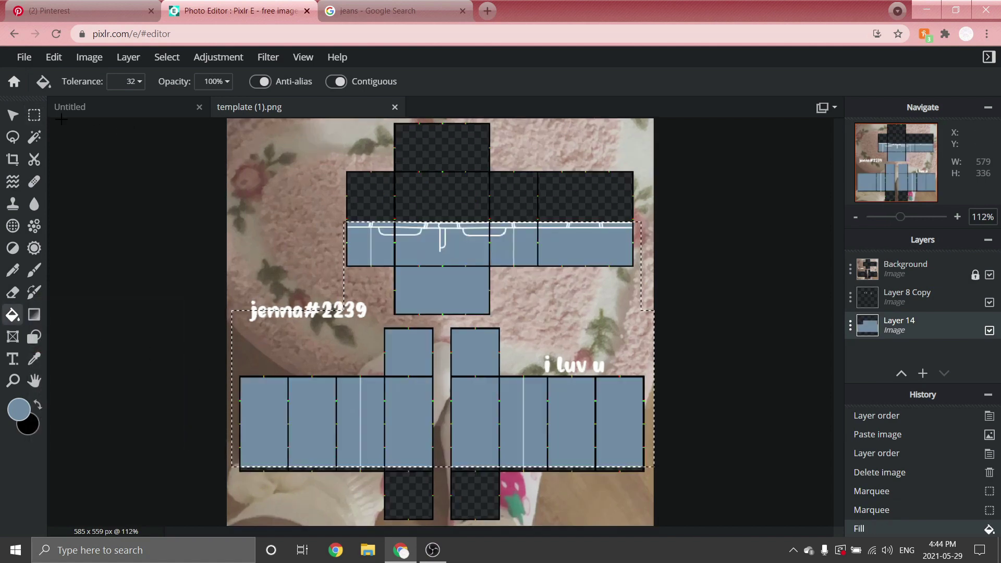
pyautogui.click(31, 115)
pyautogui.click(167, 204)
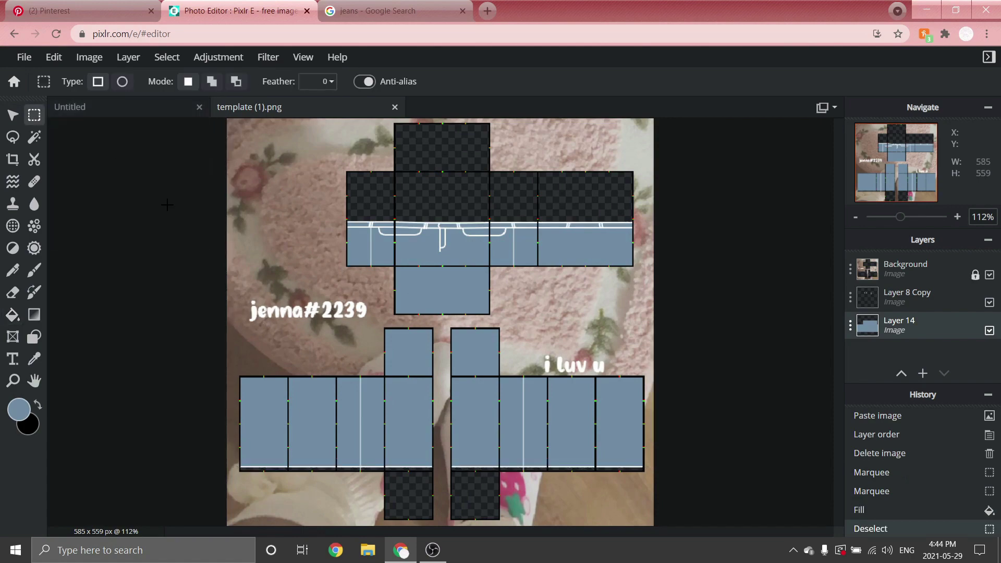
# - Erase the blue spilling over the waistband's upper edge with a 5 px eraser at 100% opacity
pyautogui.scroll(6, 396, 219)
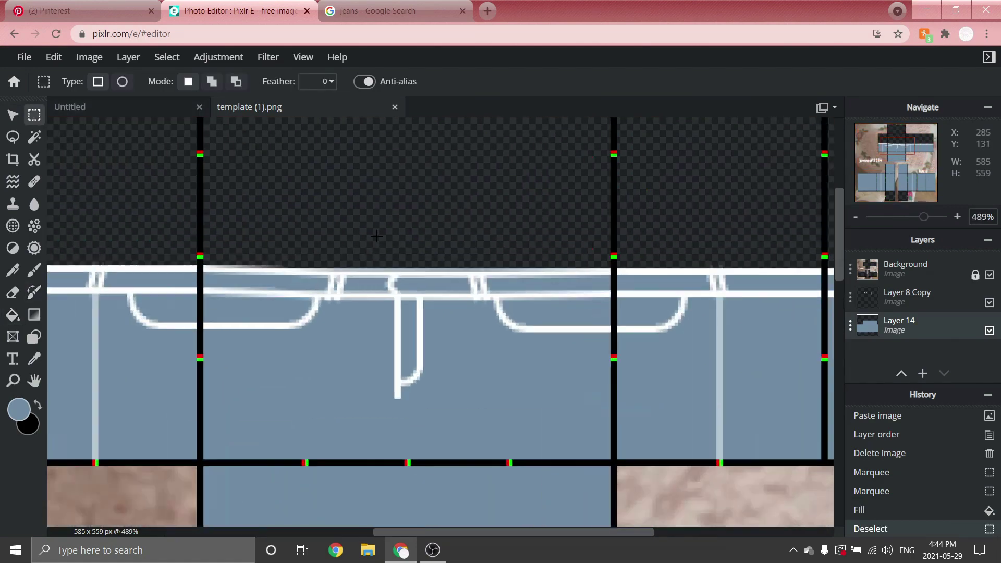
pyautogui.scroll(-1, 345, 241)
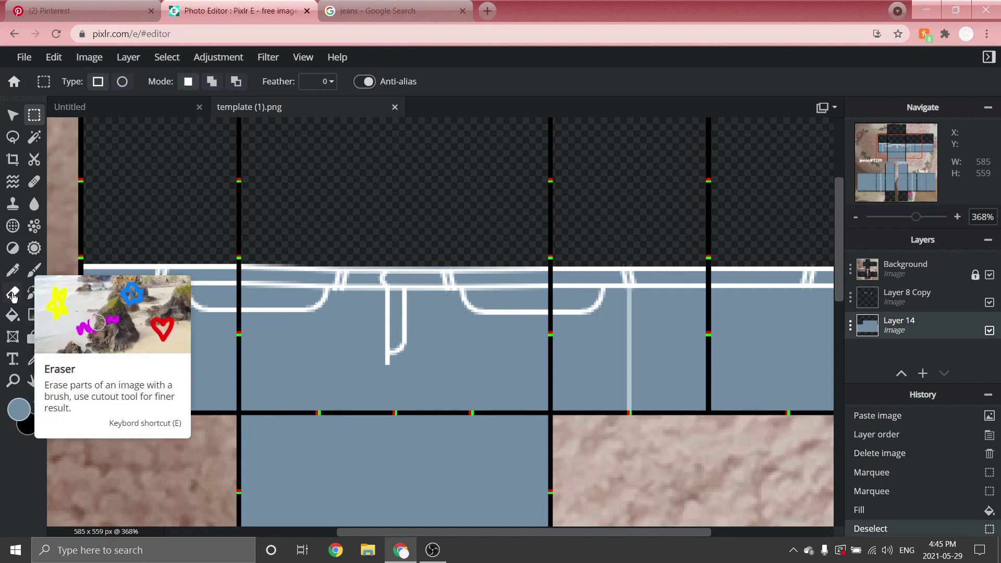
pyautogui.click(13, 294)
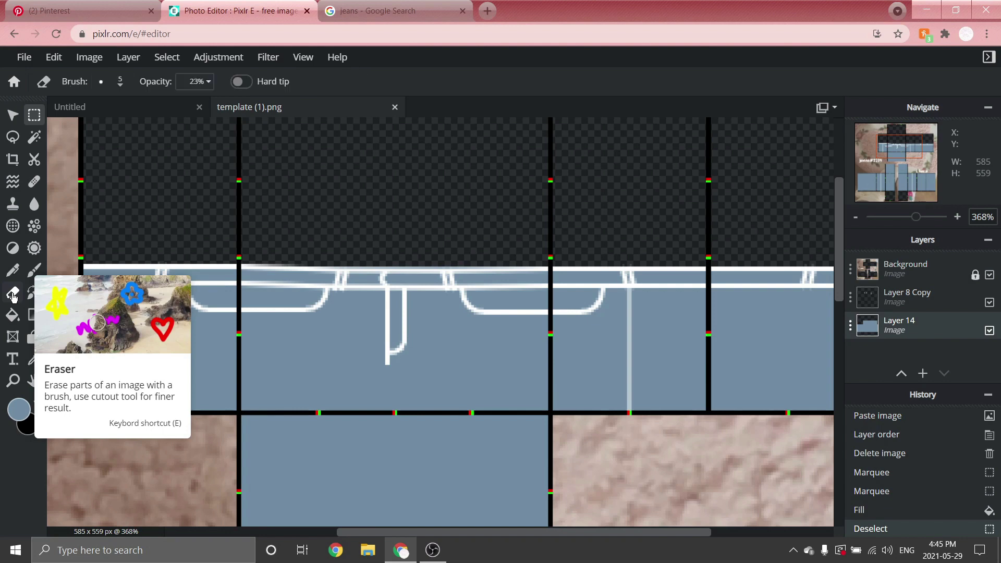
pyautogui.click(107, 87)
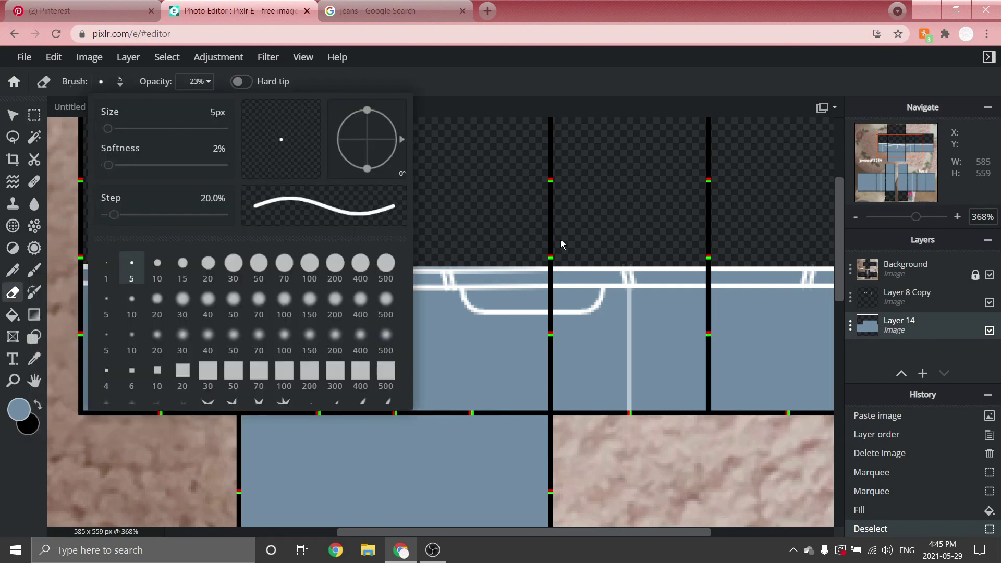
pyautogui.scroll(7, 398, 225)
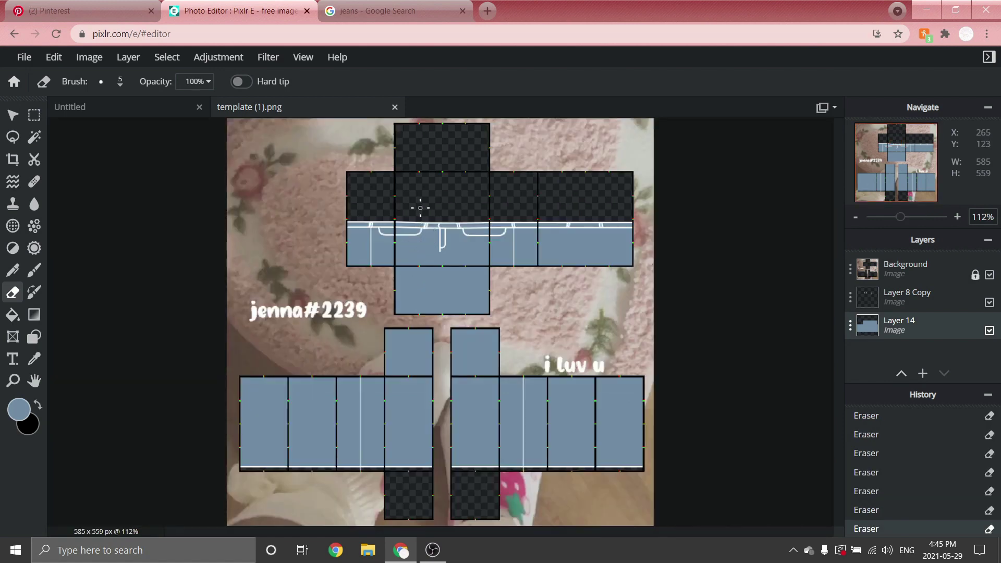
# - Switch to the Google image results, search for "jean texture" and browse the denim swatches
pyautogui.click(390, 5)
pyautogui.click(368, 33)
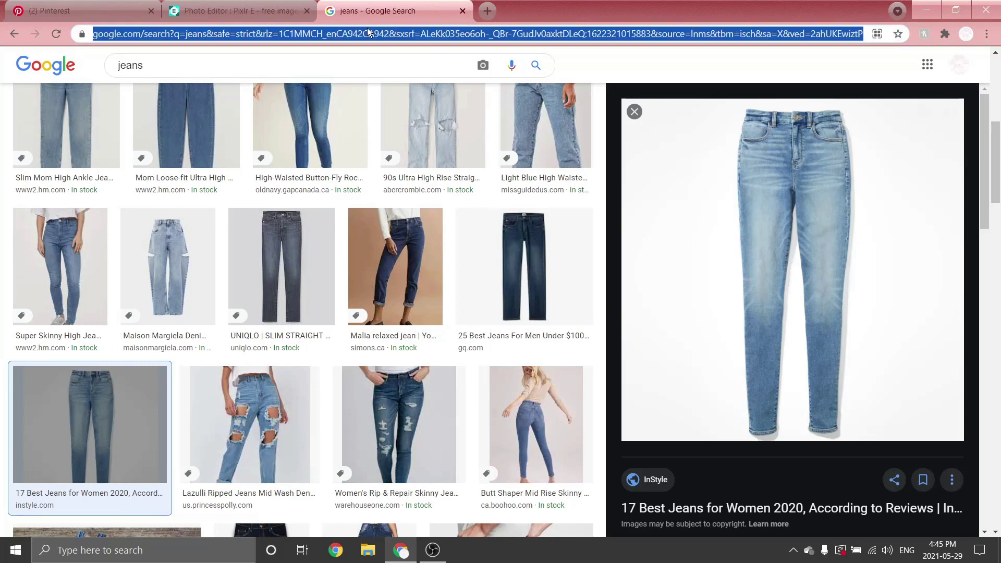
pyautogui.write('jean texture')
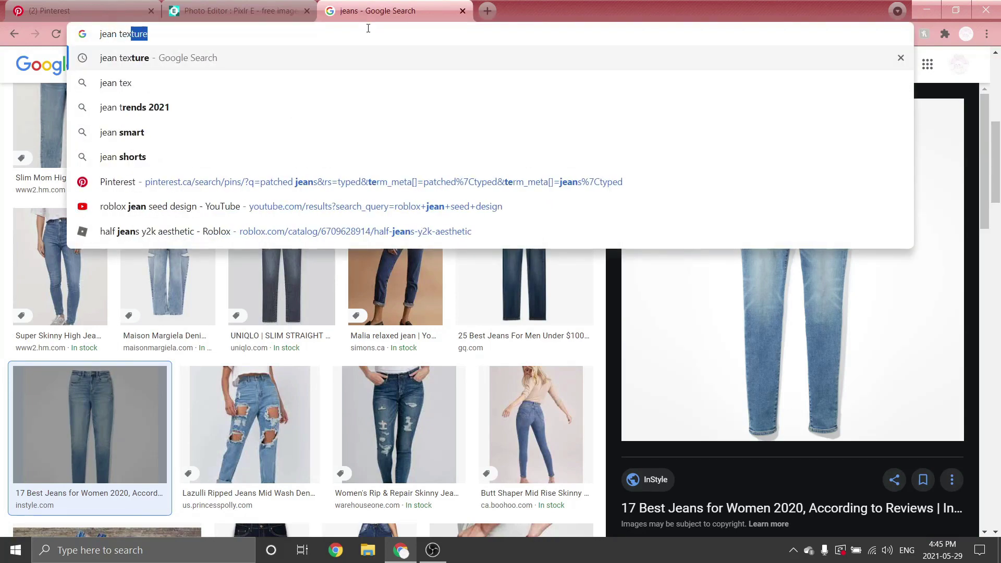
pyautogui.press('Return')
pyautogui.scroll(-6, 219, 142)
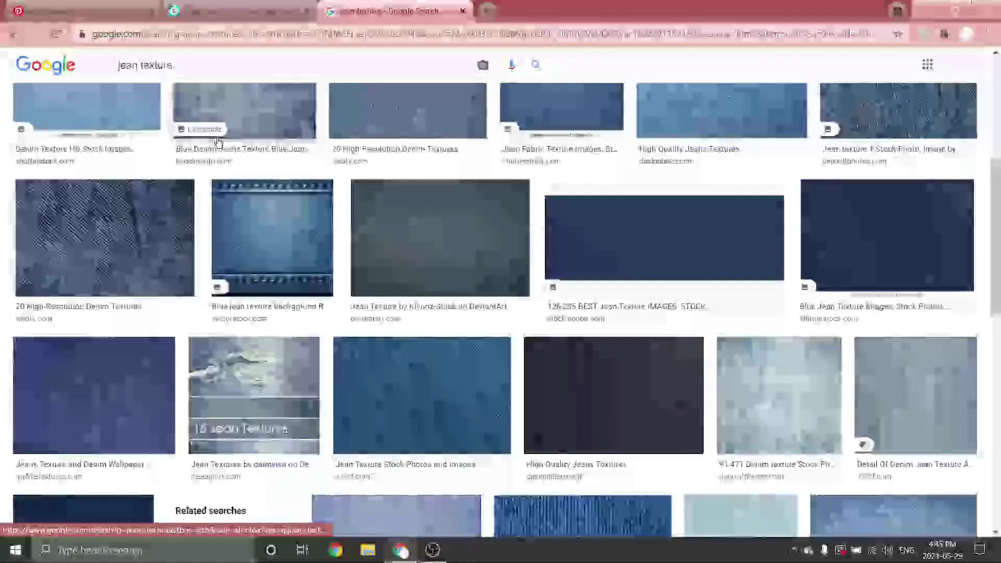
pyautogui.scroll(5, 219, 142)
# - Copy a light blue denim texture image and paste it into the clothing template in Pixlr E
pyautogui.click(157, 261)
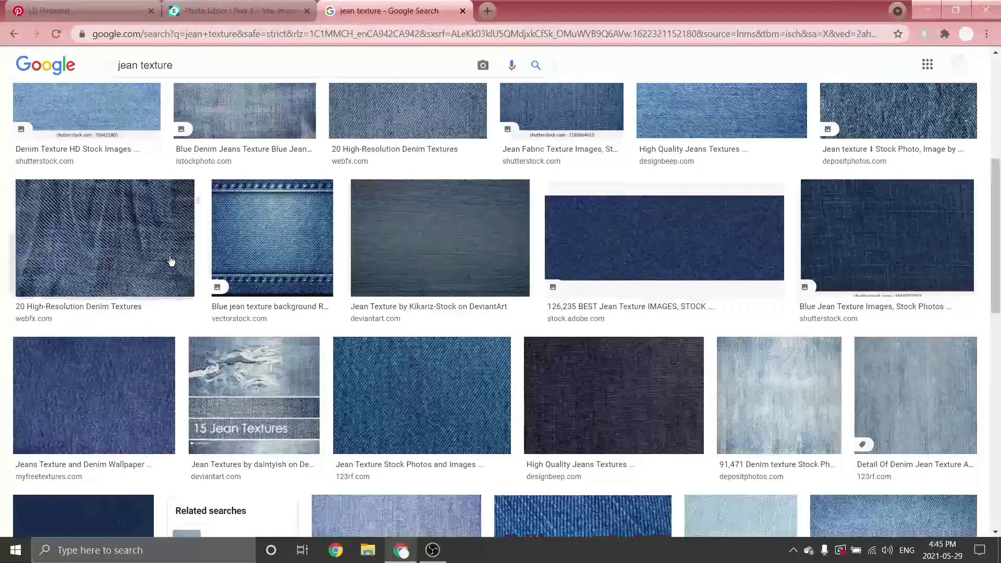
pyautogui.rightClick(691, 213)
pyautogui.click(754, 361)
pyautogui.click(225, 11)
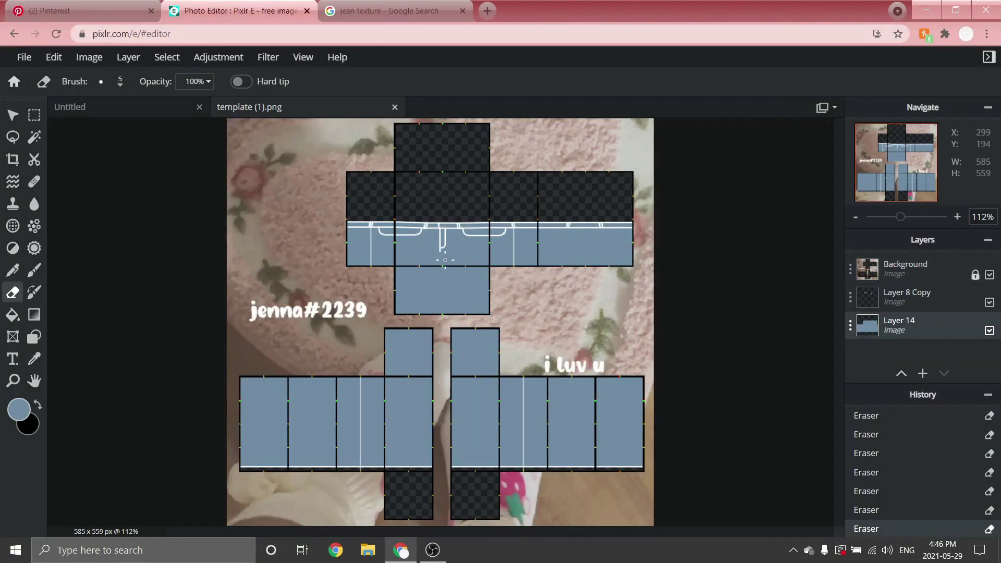
pyautogui.hotkey('ctrl', 'v')
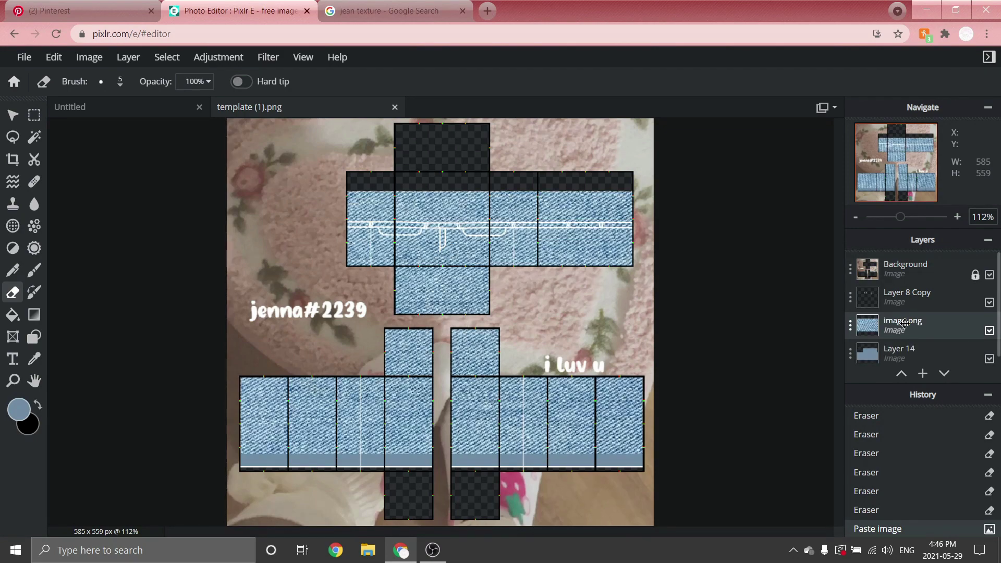
# - Bring the denim texture layer above the template, shrink it to about 277 by 156 px and place it over the torso
pyautogui.moveTo(905, 323); pyautogui.dragTo(905, 267)
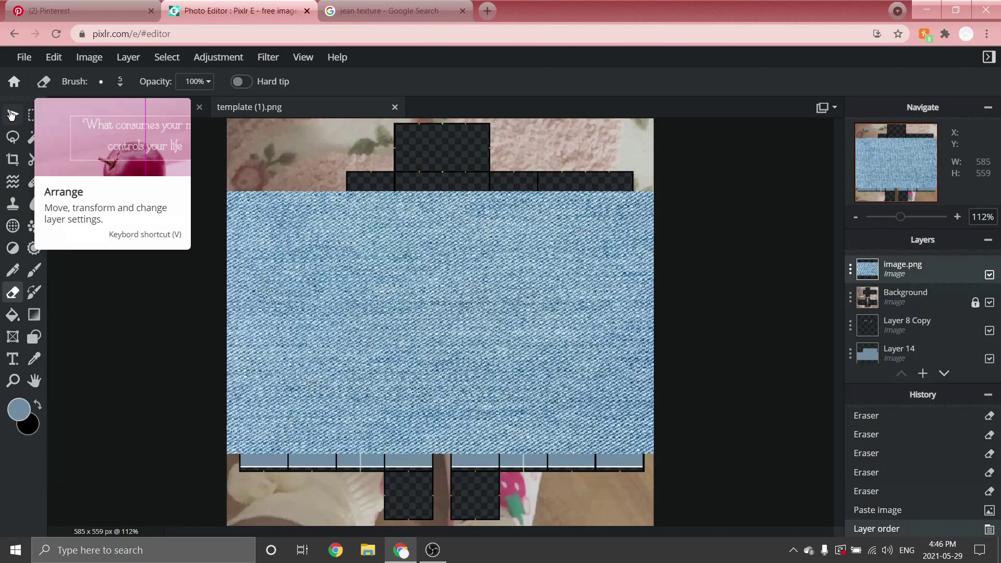
pyautogui.click(13, 113)
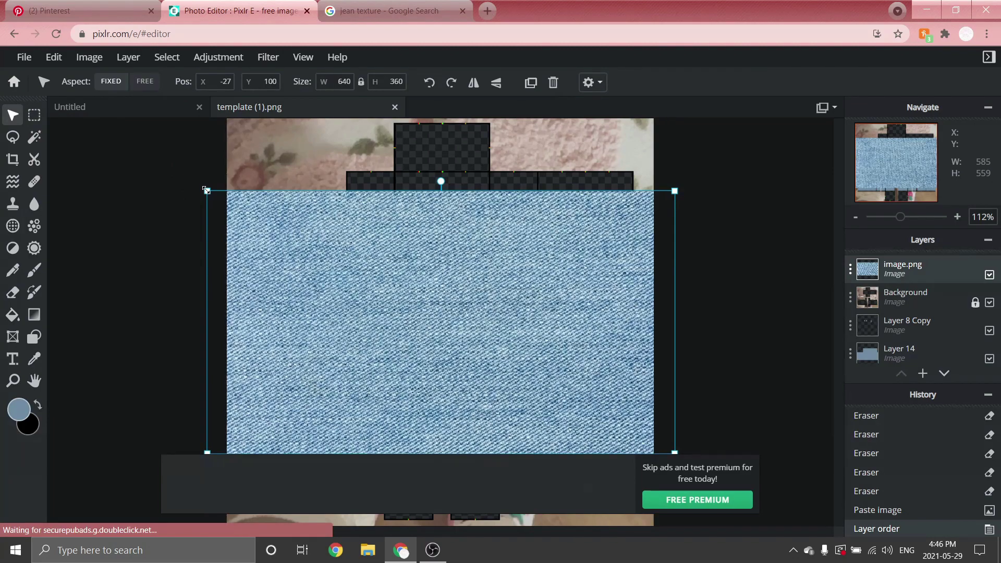
pyautogui.moveTo(206, 190); pyautogui.dragTo(472, 339)
pyautogui.moveTo(523, 364); pyautogui.dragTo(433, 230)
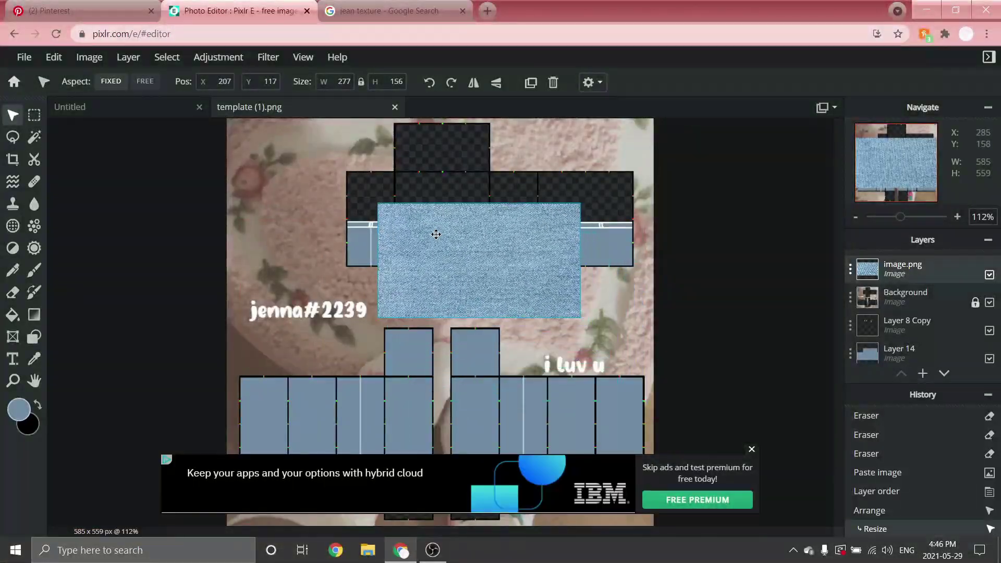
# - Duplicate the denim texture sideways and merge the copies into one strip spanning the full template width
pyautogui.scroll(-1, 539, 232)
pyautogui.scroll(5, 539, 231)
pyautogui.hotkey('ctrl', 'j')
pyautogui.moveTo(496, 237); pyautogui.dragTo(239, 219)
pyautogui.hotkey('ctrl', 'e')
pyautogui.click(524, 89)
pyautogui.moveTo(621, 287); pyautogui.dragTo(793, 284)
pyautogui.hotkey('ctrl', 'e')
# - Duplicate the denim strip downward and merge the copies into one sheet covering the template from above the waistband to the bottom
pyautogui.hotkey('ctrl', 'j')
pyautogui.scroll(-5, 447, 241)
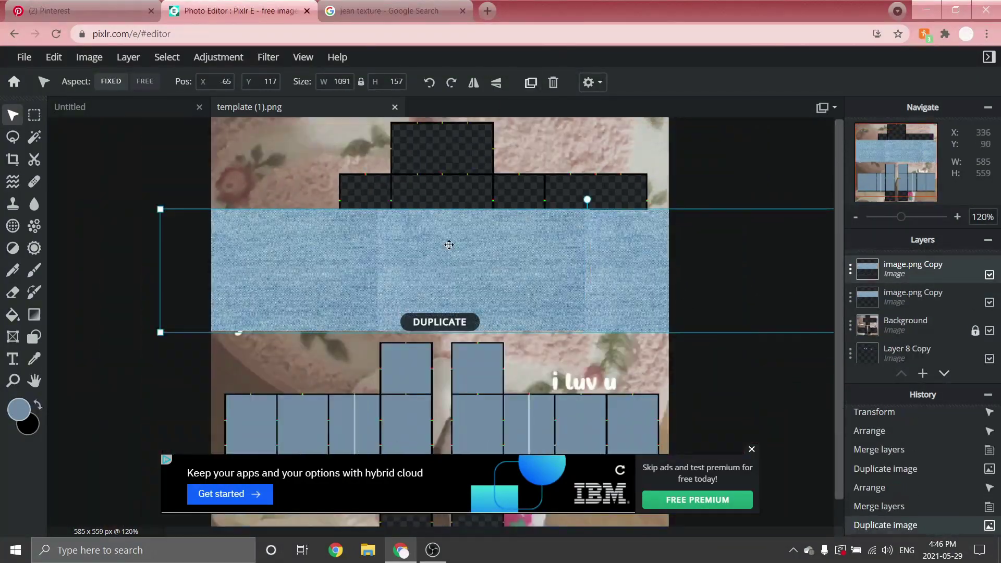
pyautogui.moveTo(447, 242); pyautogui.dragTo(492, 459)
pyautogui.scroll(-3, 492, 459)
pyautogui.hotkey('ctrl', 'e')
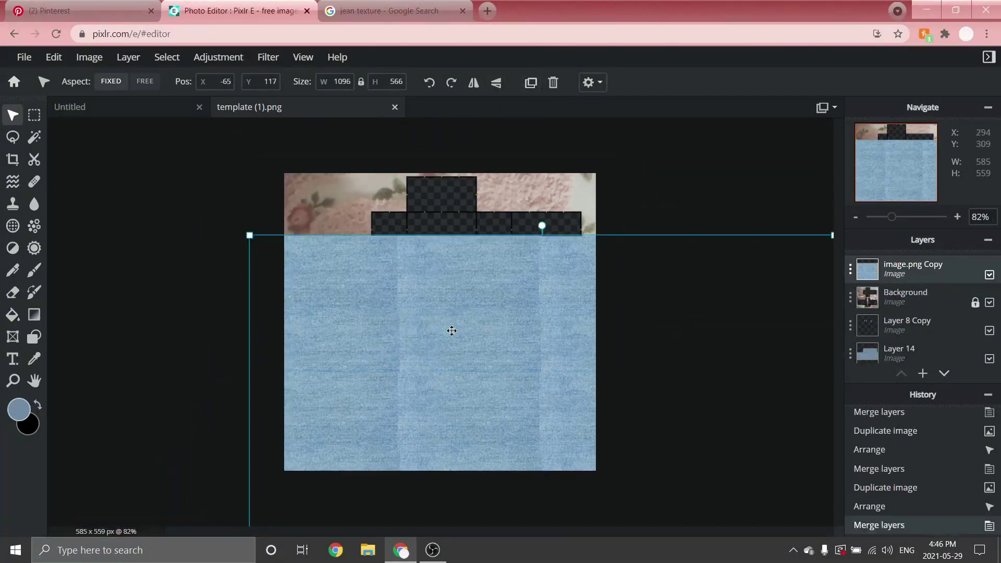
# - Move the denim sheet below the outline layer and clear the texture beneath the leg hems
pyautogui.moveTo(894, 268); pyautogui.dragTo(894, 328)
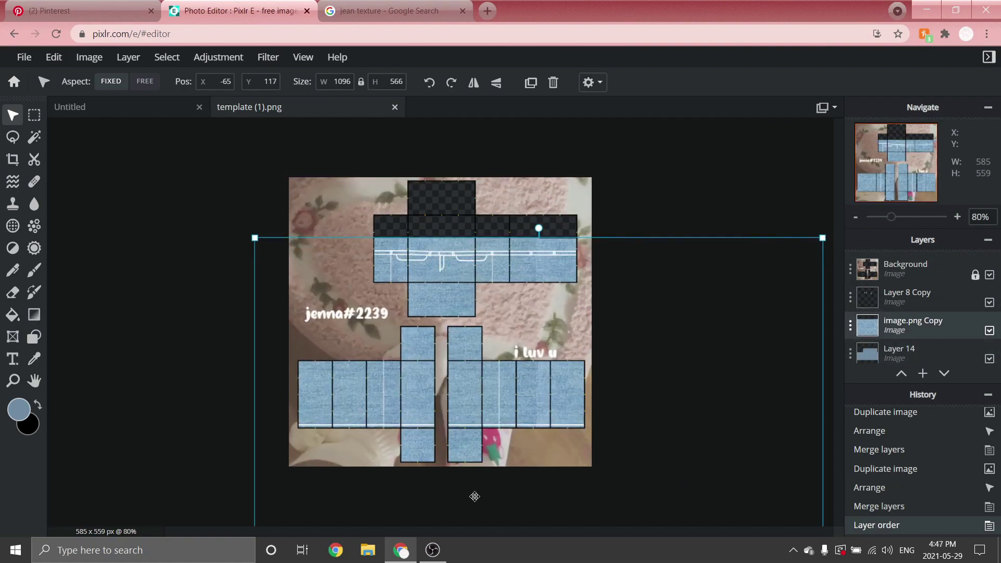
pyautogui.scroll(2, 474, 496)
pyautogui.click(34, 115)
pyautogui.moveTo(225, 468); pyautogui.dragTo(723, 547)
# - Clear the denim texture above the waistband from the torso's side panel to the front panel's first quarter, and deselect
pyautogui.scroll(5, 437, 504)
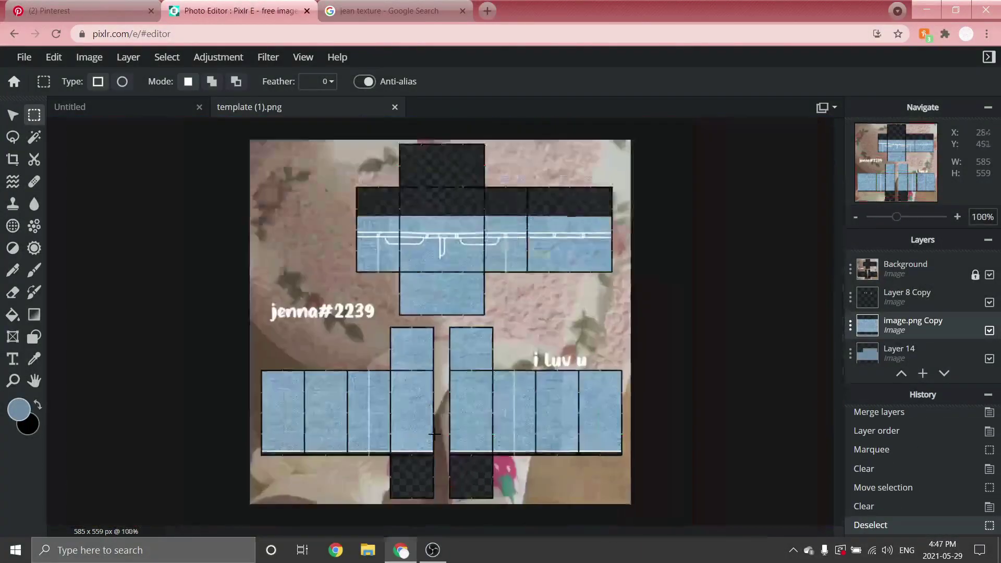
pyautogui.scroll(5, 434, 433)
pyautogui.moveTo(133, 102); pyautogui.dragTo(542, 340)
pyautogui.press('Delete')
pyautogui.hotkey('ctrl', 'd')
pyautogui.scroll(-2, 543, 339)
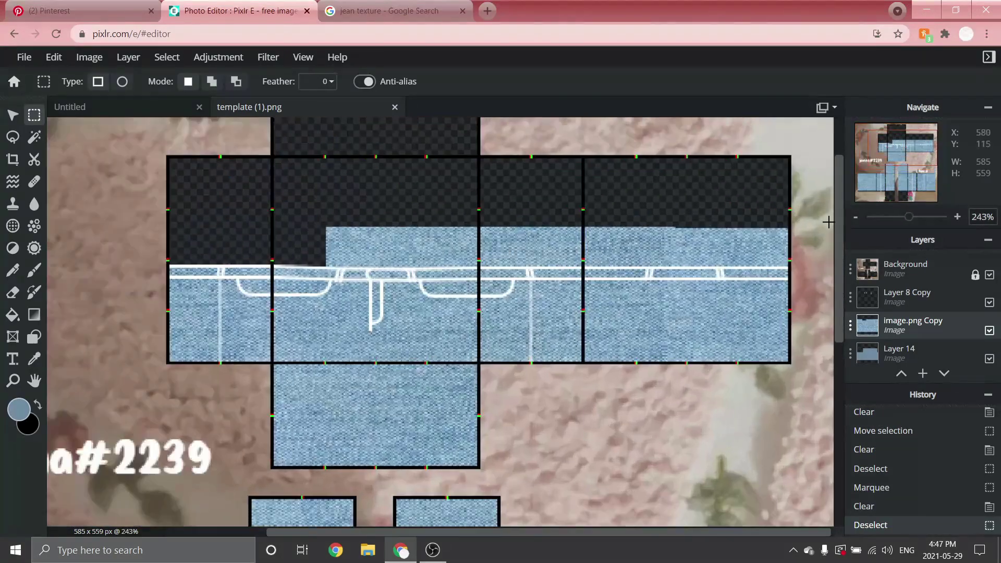
# - Clear the remaining denim texture above the waistband across the front, side and back torso panels, and deselect
pyautogui.moveTo(133, 198); pyautogui.dragTo(827, 334)
pyautogui.press('Delete')
pyautogui.hotkey('ctrl', 'd')
pyautogui.scroll(3, 827, 334)
pyautogui.moveTo(133, 226); pyautogui.dragTo(827, 383)
pyautogui.scroll(-5, 476, 308)
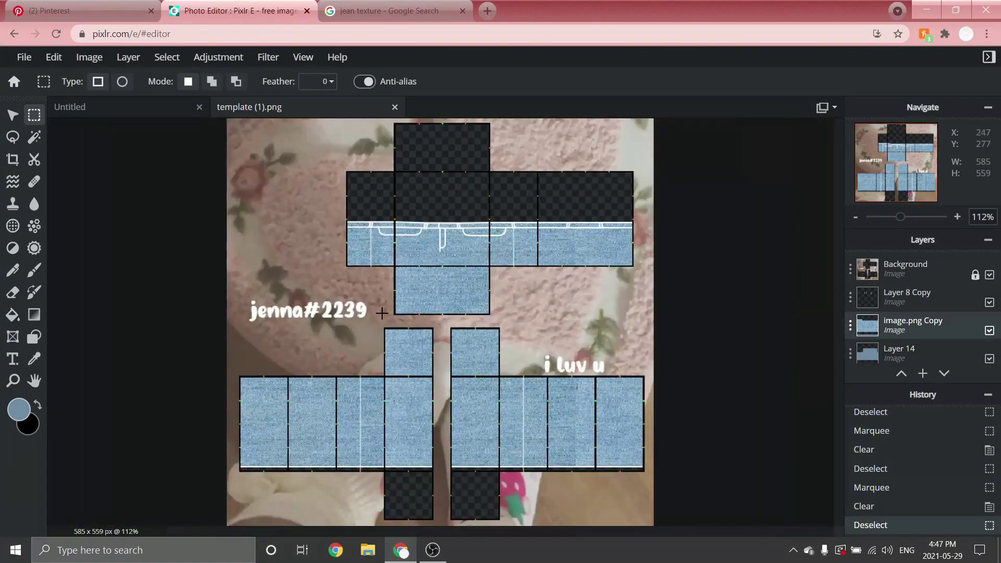
# - Set the denim texture layer's blend mode to Overlay and its transparency to 34, and lock the layer
pyautogui.click(12, 114)
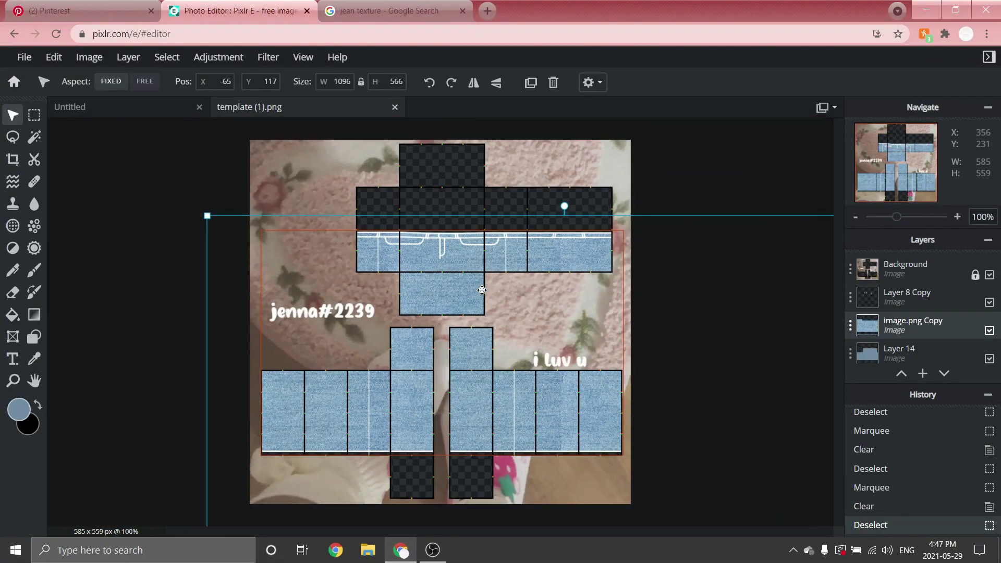
pyautogui.click(851, 330)
pyautogui.click(768, 370)
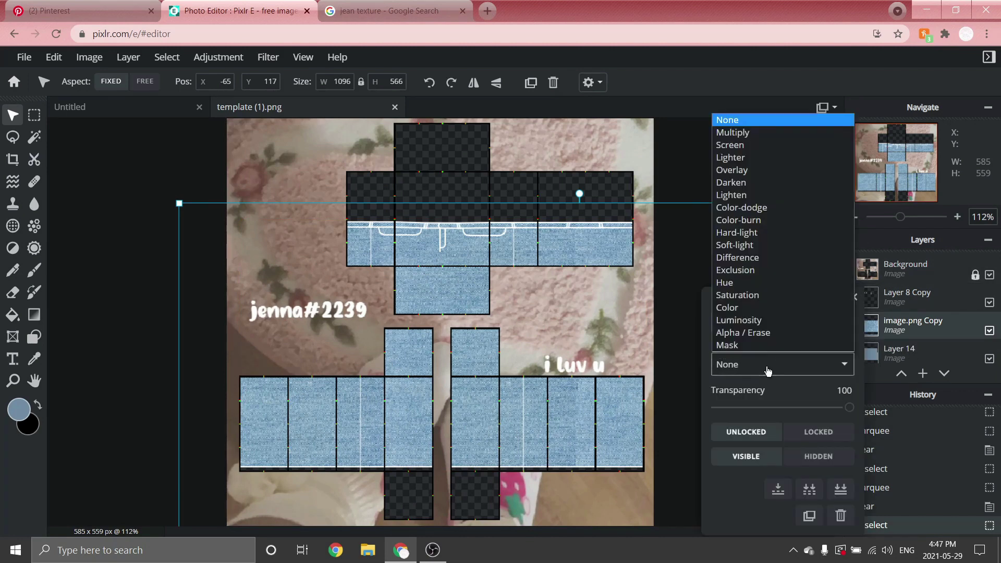
pyautogui.click(748, 170)
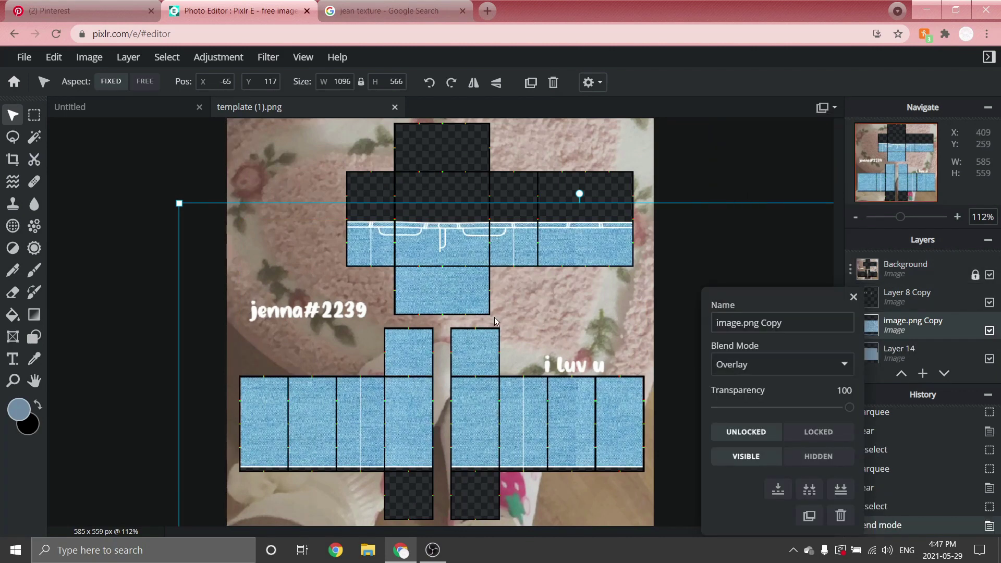
pyautogui.scroll(-1, 477, 321)
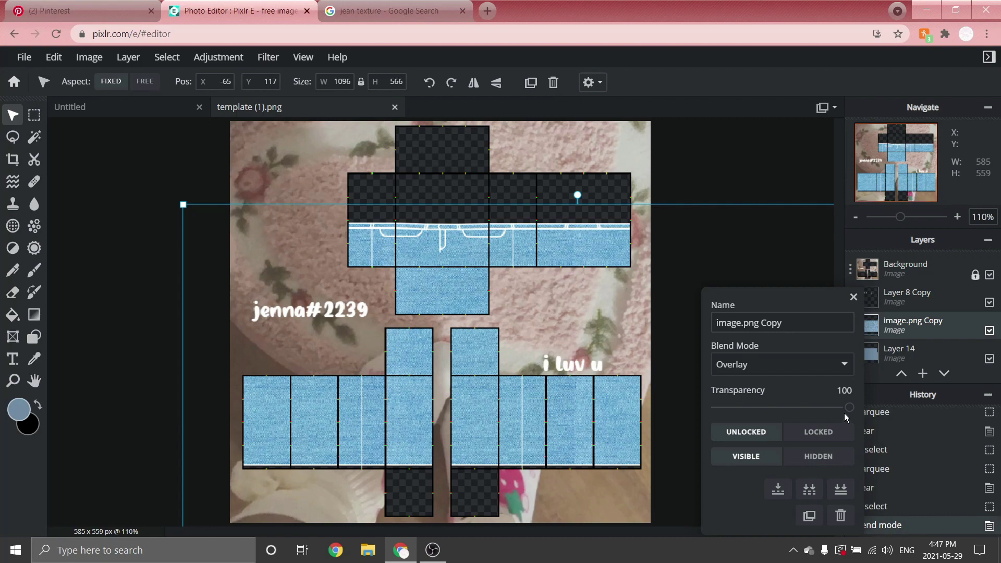
pyautogui.moveTo(849, 410); pyautogui.dragTo(761, 408)
pyautogui.scroll(-3, 803, 385)
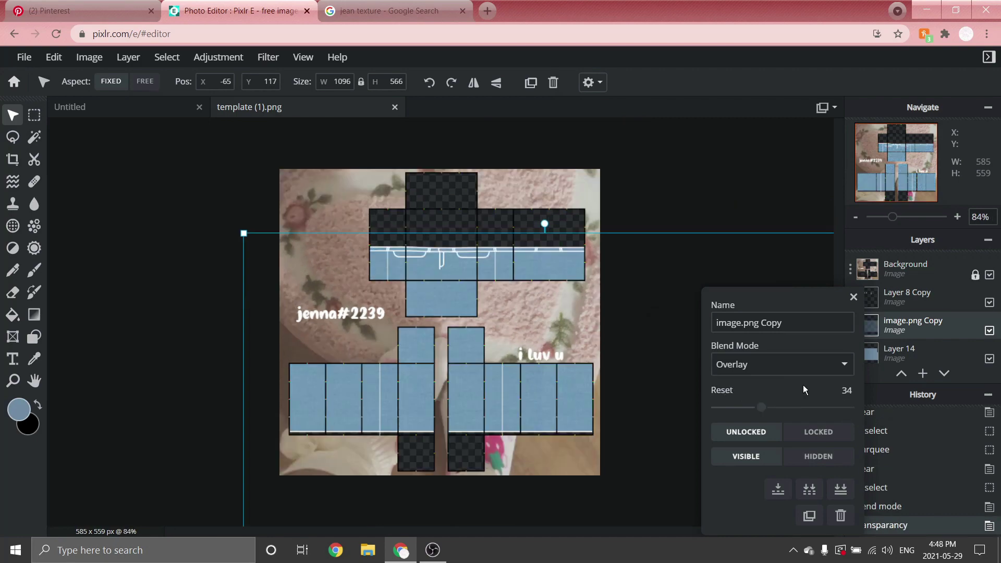
pyautogui.click(825, 432)
pyautogui.scroll(5, 754, 372)
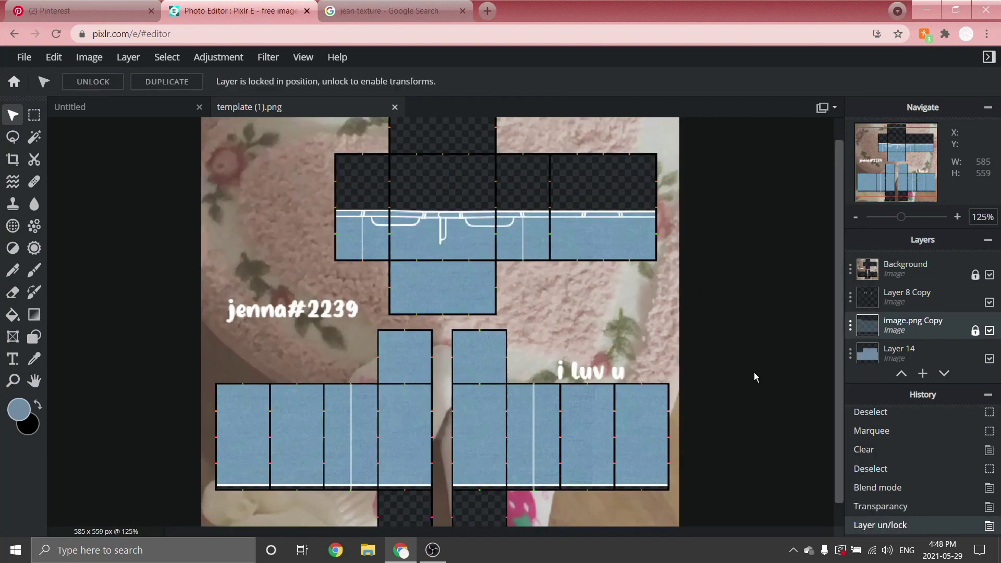
pyautogui.scroll(-3, 603, 240)
pyautogui.scroll(1, 605, 239)
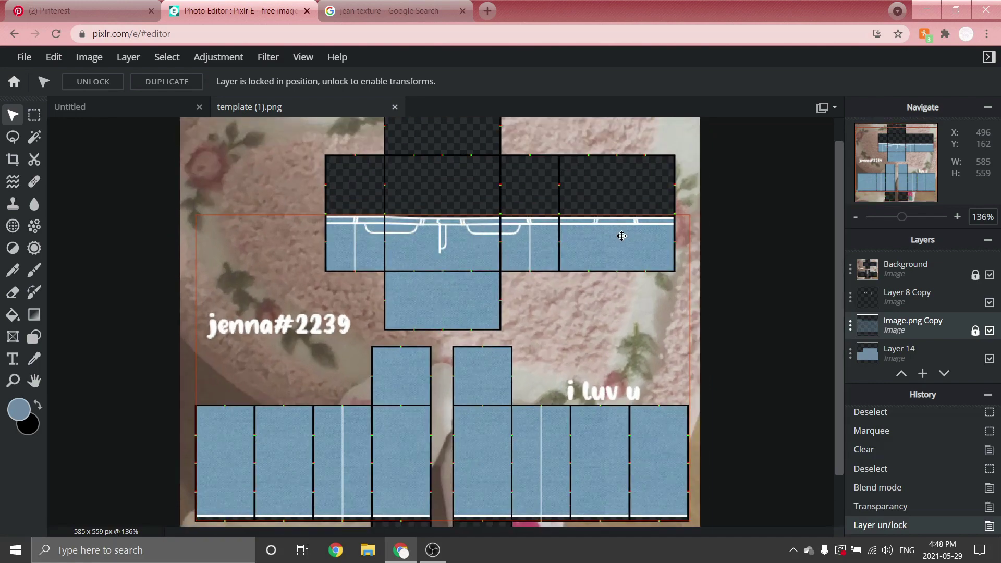
pyautogui.scroll(-1, 619, 235)
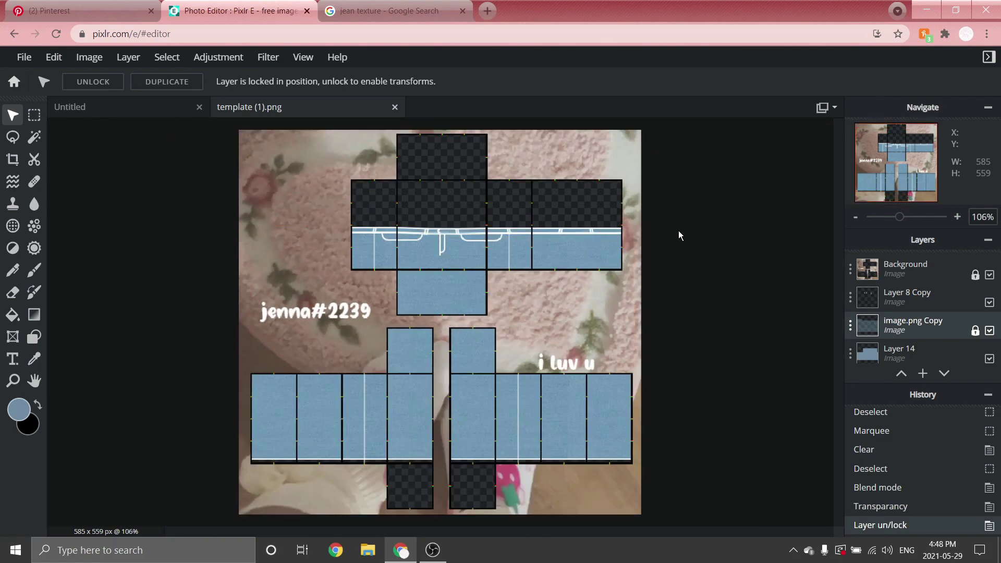
# - Sample the denim blue from the jeans and darken the main colour to #5F829B
pyautogui.click(35, 361)
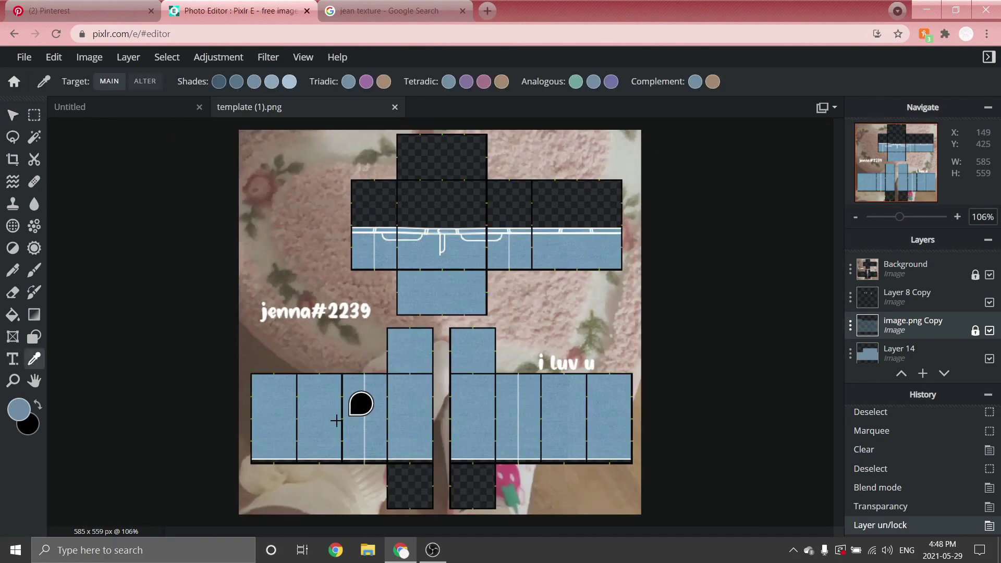
pyautogui.scroll(-1, 326, 396)
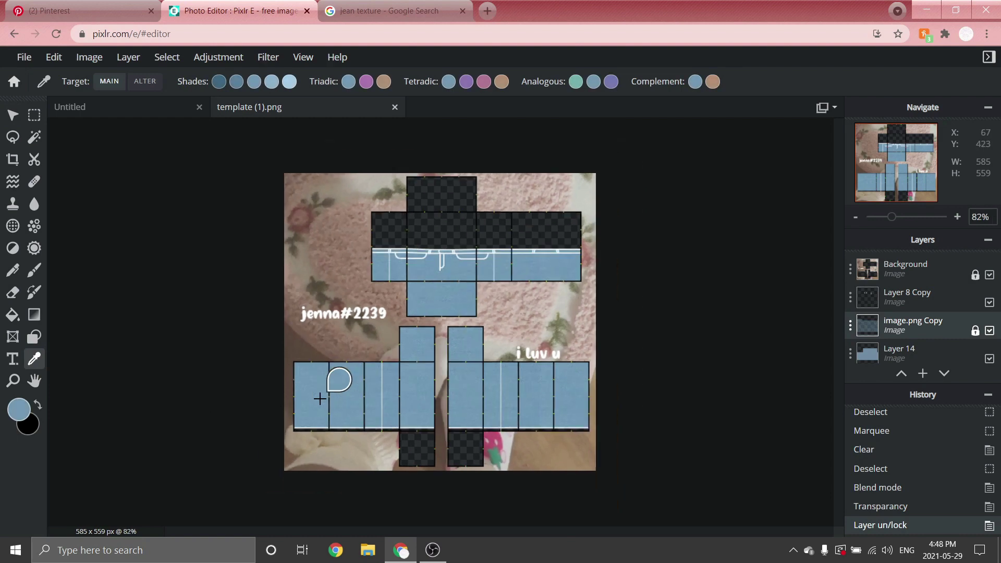
pyautogui.scroll(2, 326, 396)
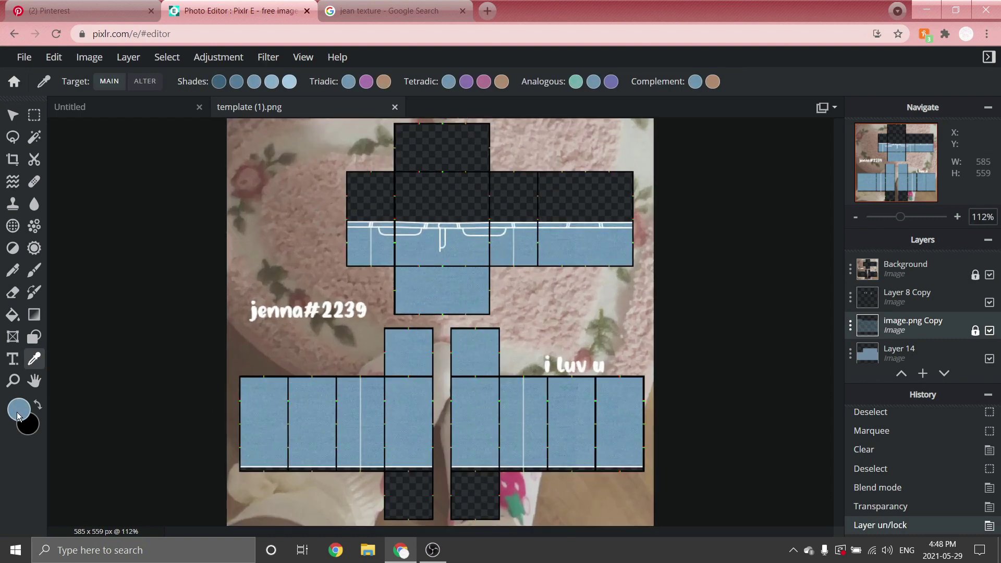
pyautogui.click(19, 414)
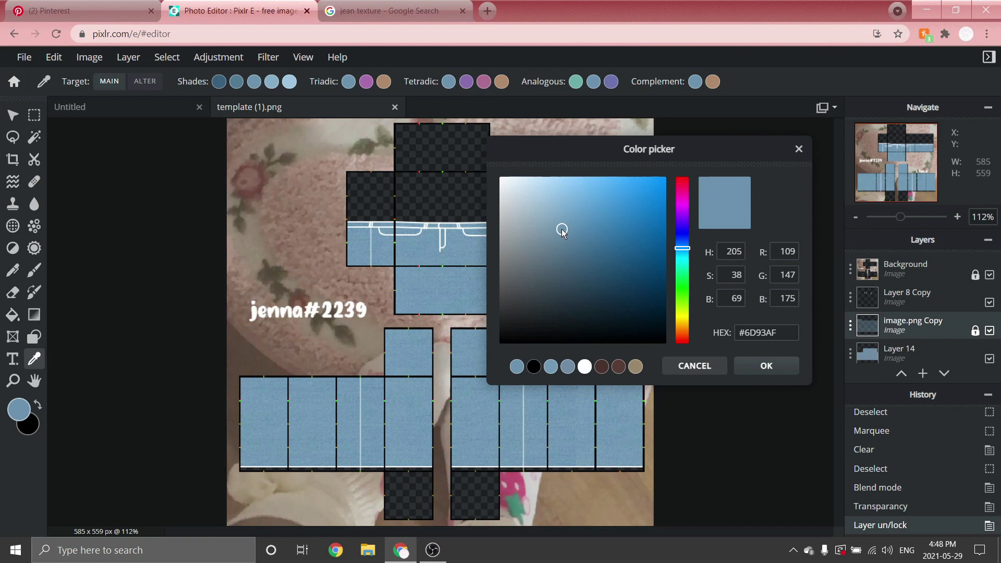
pyautogui.moveTo(562, 229); pyautogui.dragTo(565, 242)
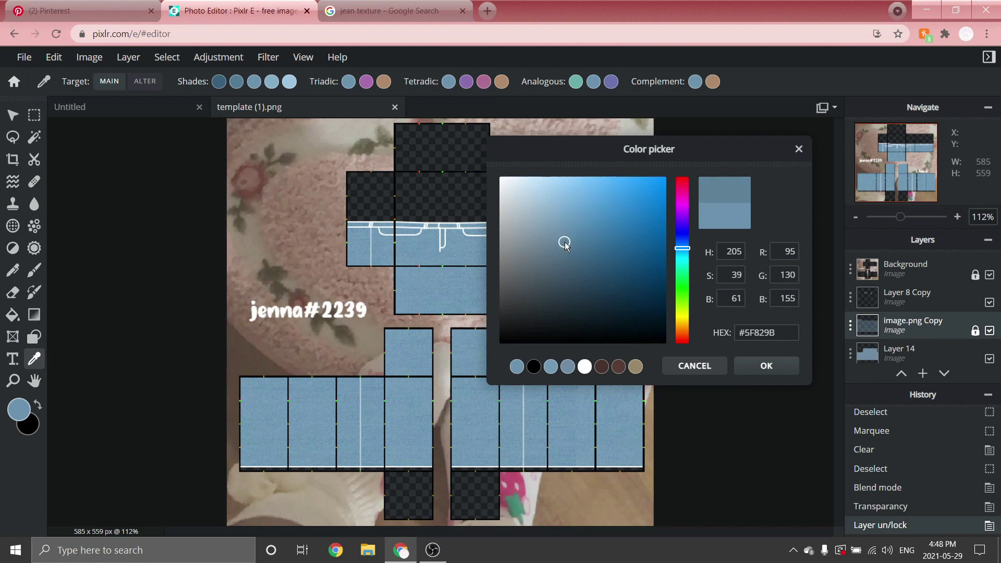
pyautogui.press('Return')
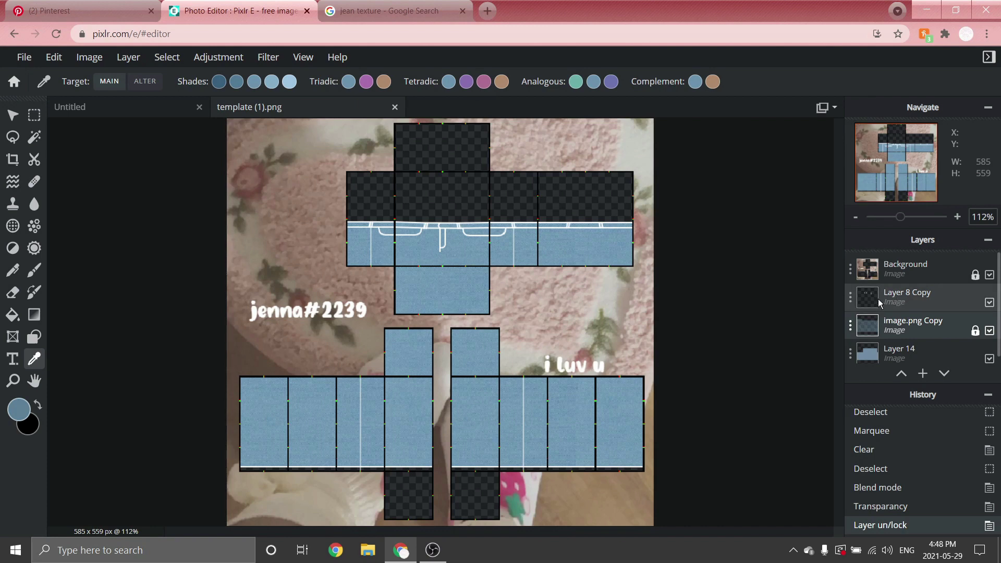
# - Recolour the white outlines on Layer 8 Copy to the solid darker denim blue with a Color lookup adjustment
pyautogui.click(894, 301)
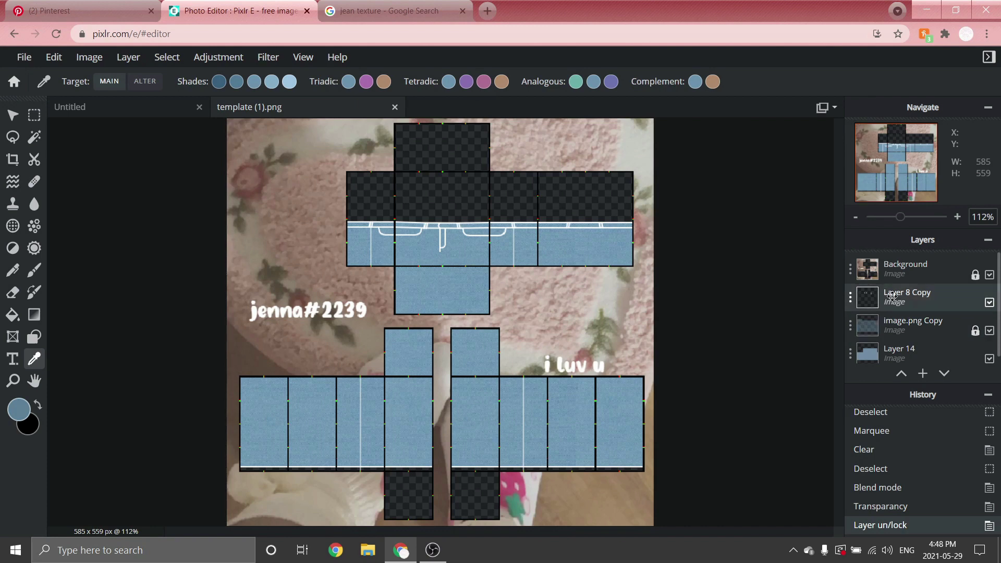
pyautogui.click(241, 59)
pyautogui.click(251, 226)
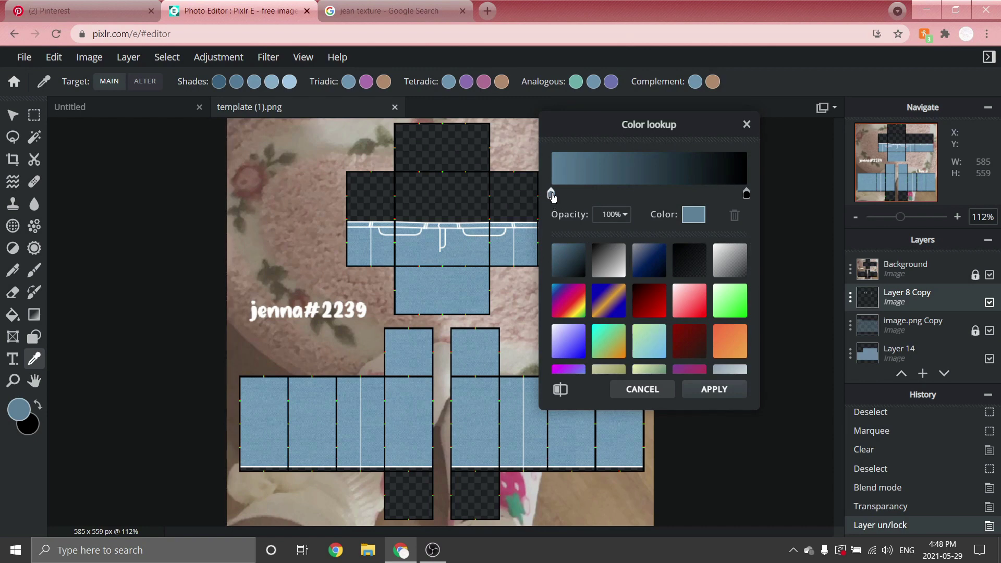
pyautogui.moveTo(553, 196); pyautogui.dragTo(837, 202)
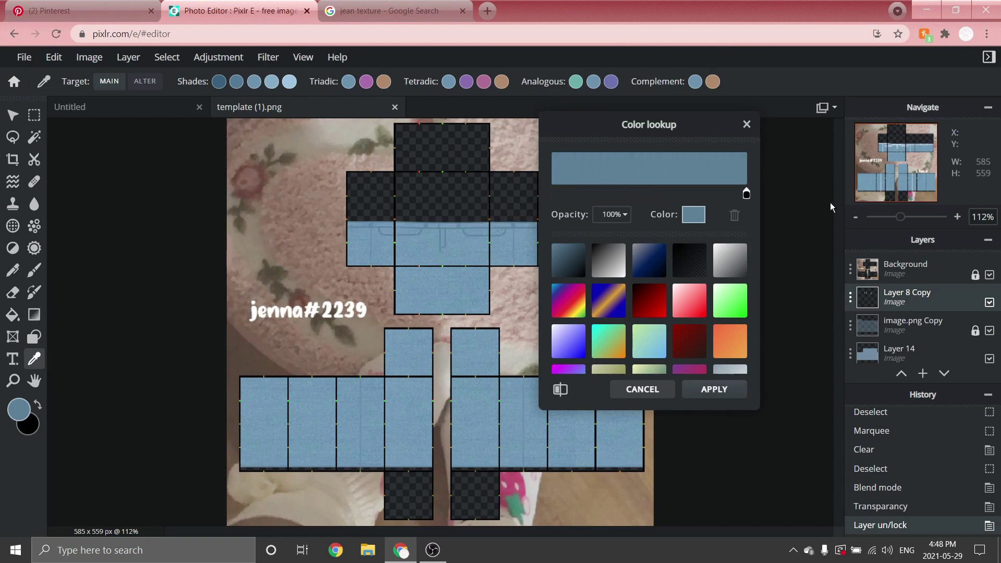
pyautogui.click(713, 390)
pyautogui.scroll(1, 526, 301)
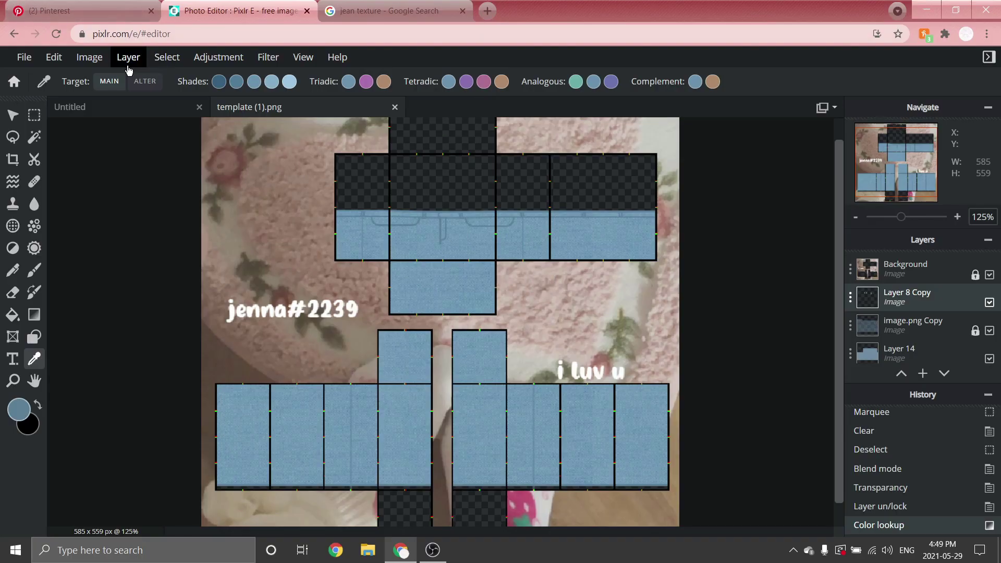
# - Add an empty layer and place it directly below the outline layer, Layer 8 Copy
pyautogui.click(129, 58)
pyautogui.click(140, 82)
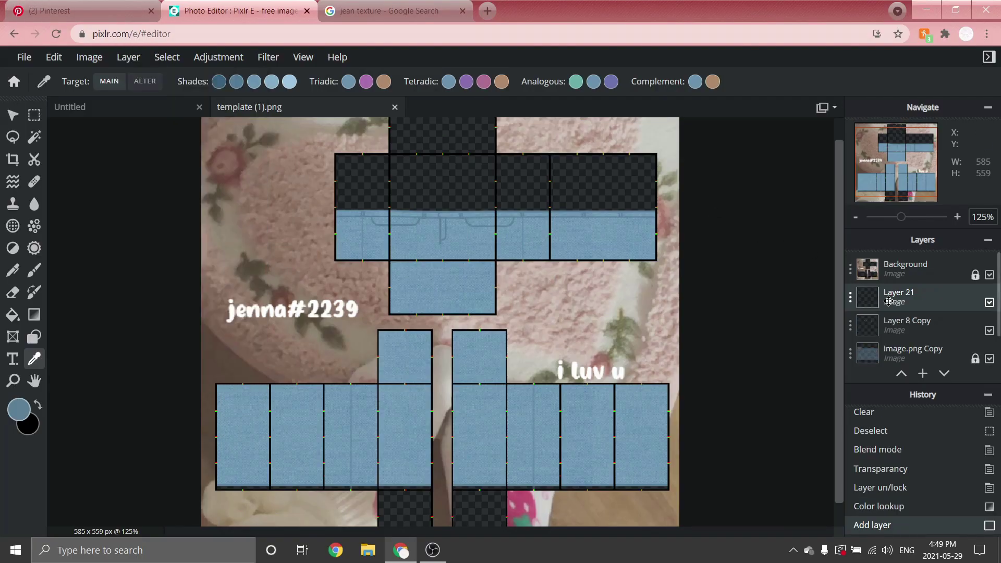
pyautogui.moveTo(894, 301); pyautogui.dragTo(895, 328)
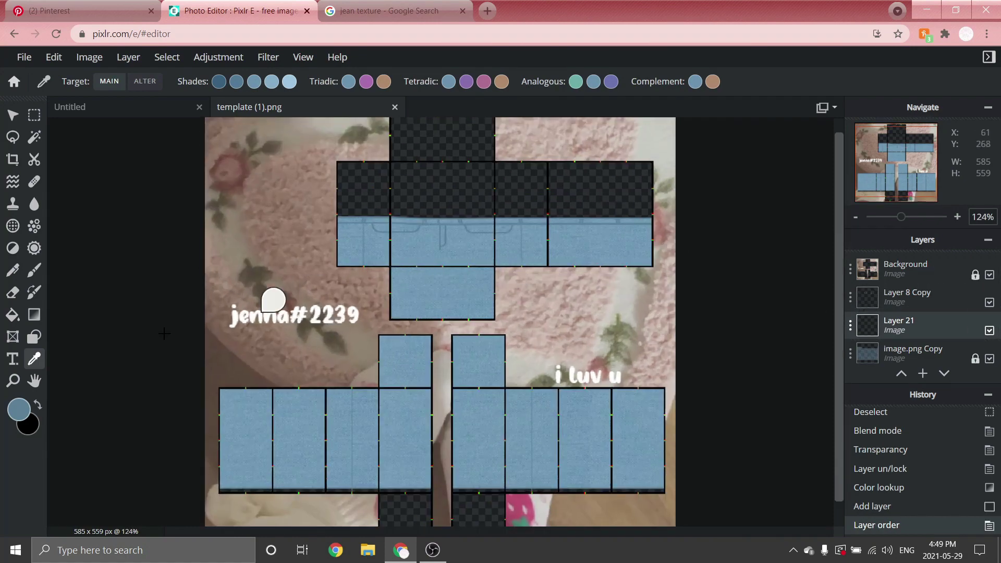
# - Draw straight black lines with outline width 1 along both inner edges of the waistband on the first side panel
pyautogui.click(39, 402)
pyautogui.click(19, 410)
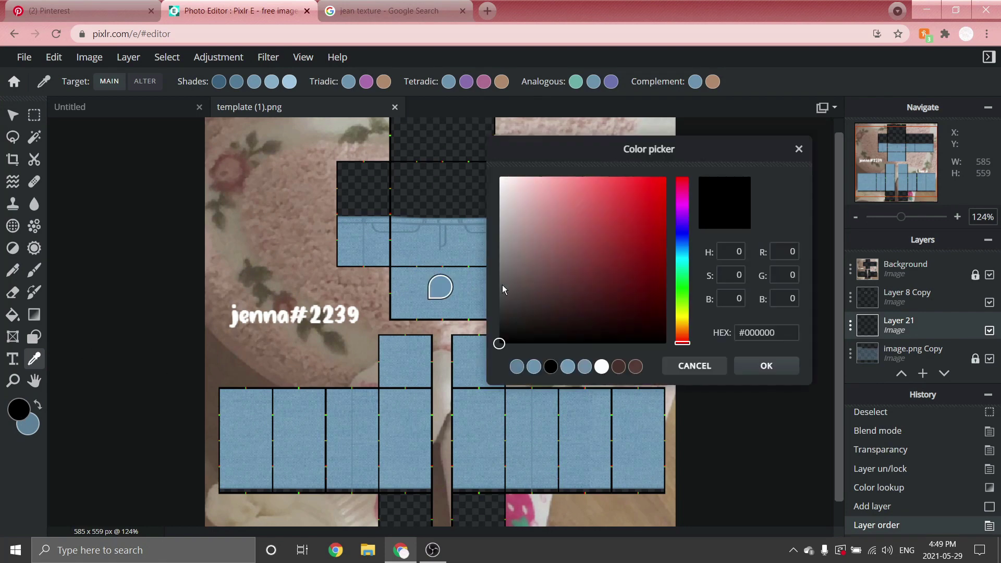
pyautogui.click(533, 203)
pyautogui.press('Escape')
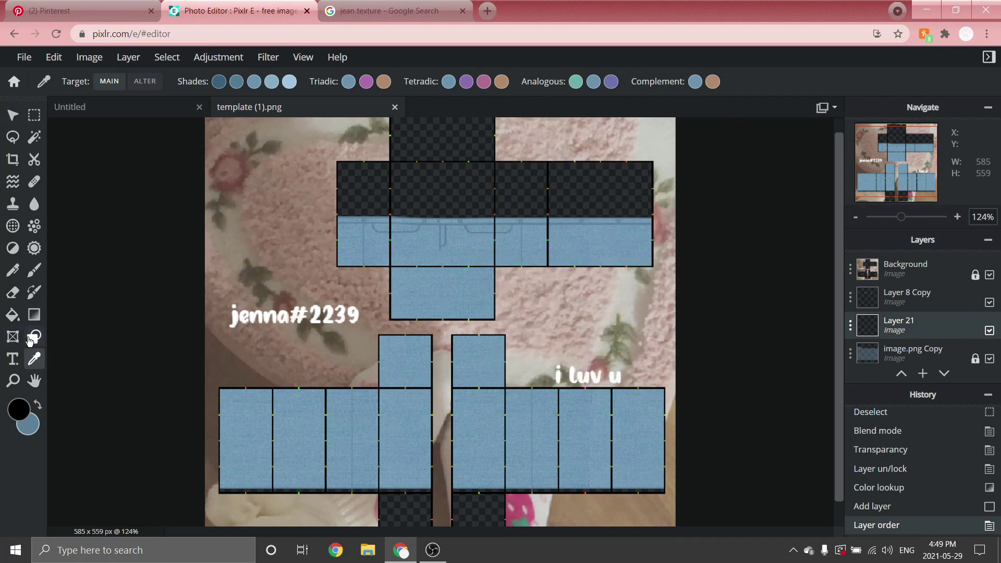
pyautogui.click(34, 337)
pyautogui.click(567, 83)
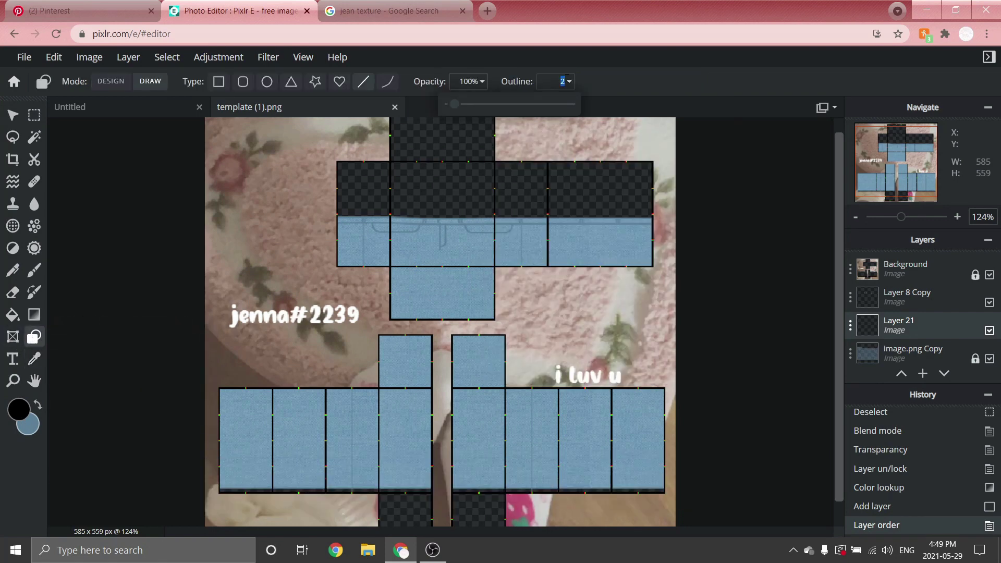
pyautogui.write('1')
pyautogui.click(366, 85)
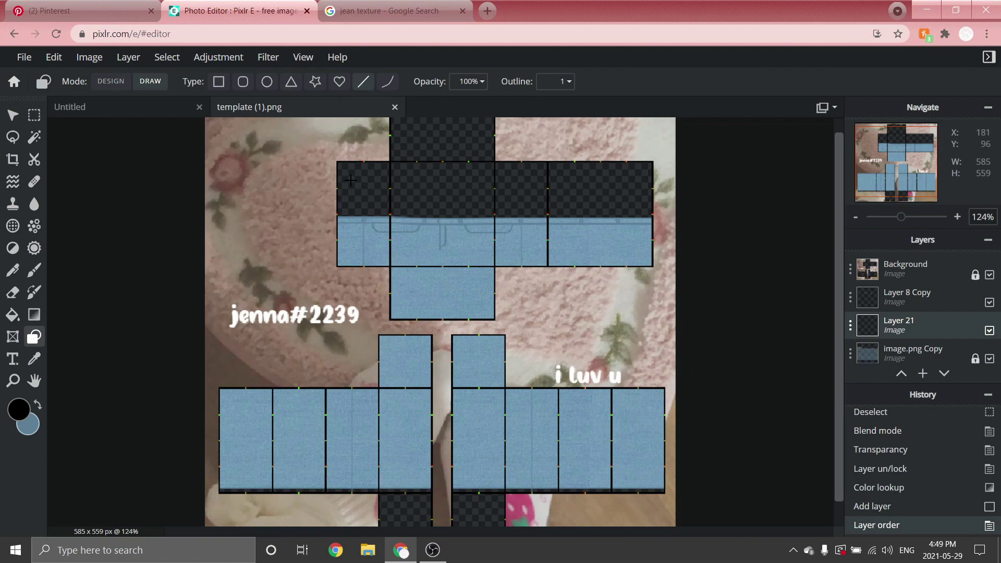
pyautogui.scroll(8, 339, 219)
pyautogui.moveTo(190, 300); pyautogui.dragTo(563, 299)
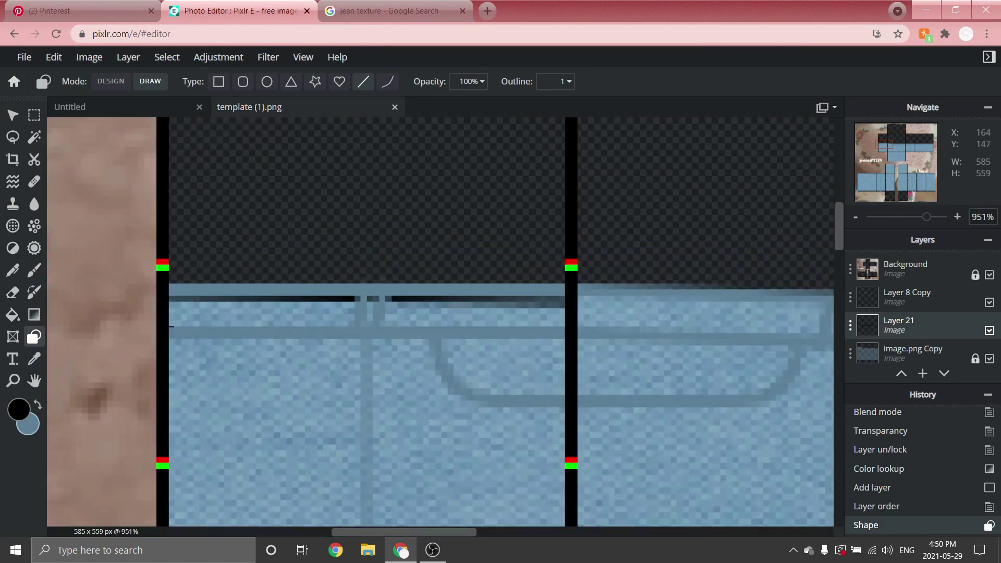
pyautogui.moveTo(175, 325); pyautogui.dragTo(563, 323)
# - Draw matching black lines along both inner edges of the waistband across the front, second side and back panels
pyautogui.hscroll(5, 365, 313)
pyautogui.moveTo(179, 293); pyautogui.dragTo(547, 292)
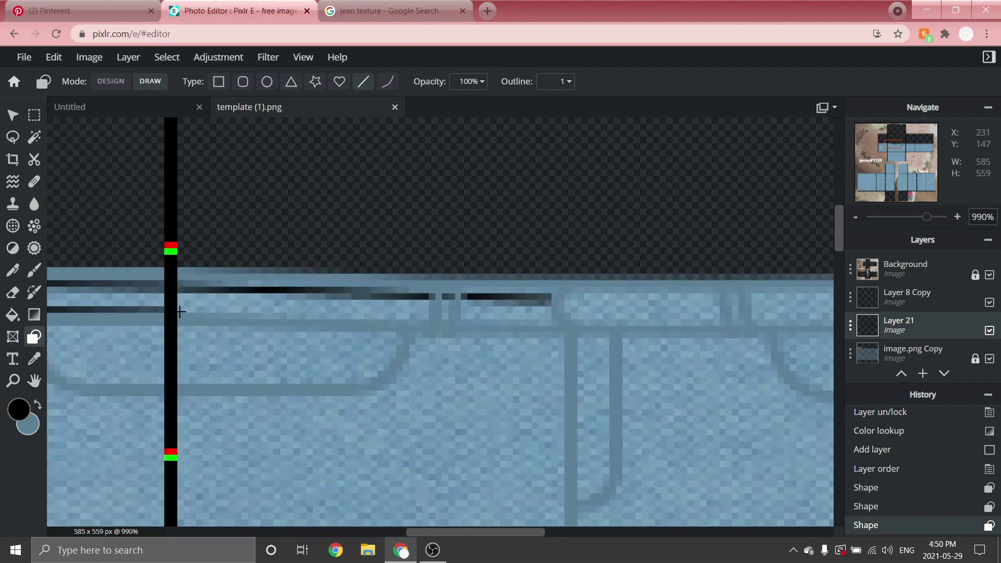
pyautogui.moveTo(179, 313); pyautogui.dragTo(553, 320)
pyautogui.hscroll(5, 276, 305)
pyautogui.moveTo(276, 305); pyautogui.dragTo(668, 306)
pyautogui.scroll(-3, 429, 352)
pyautogui.scroll(-3, 766, 380)
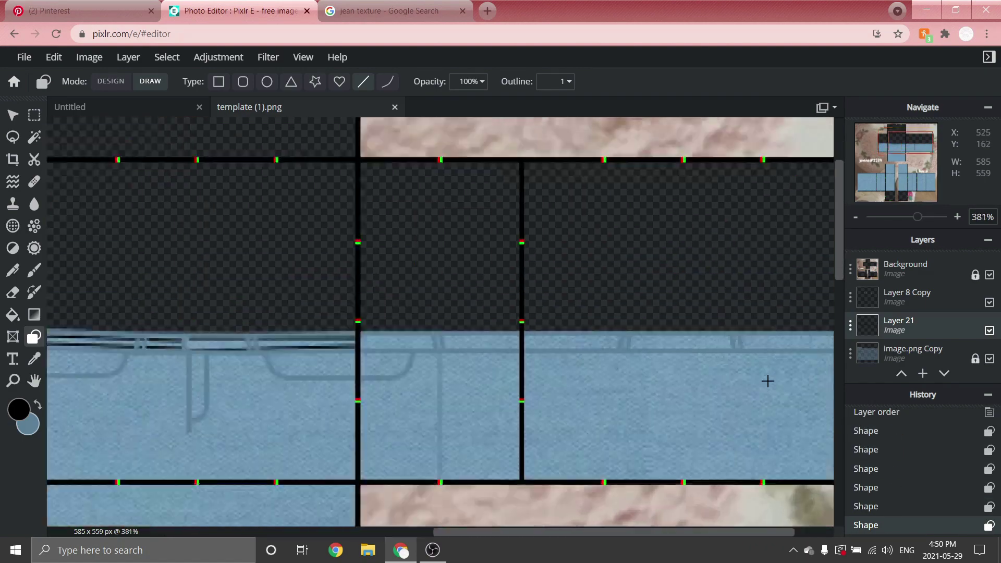
pyautogui.scroll(6, 435, 328)
pyautogui.scroll(-6, 435, 329)
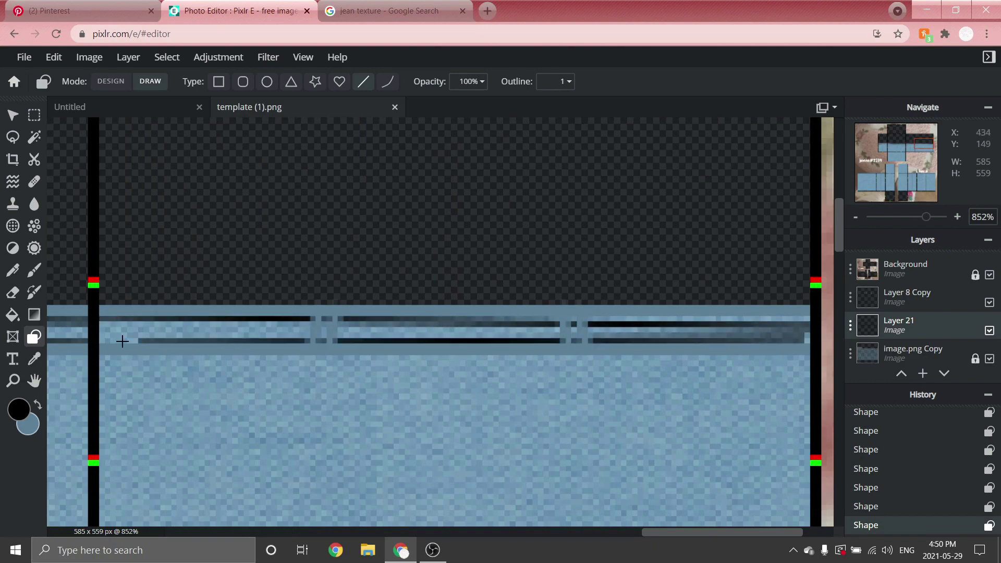
# - Draw curved black lines with outline width 1 along the inside of both front pocket outlines
pyautogui.click(387, 81)
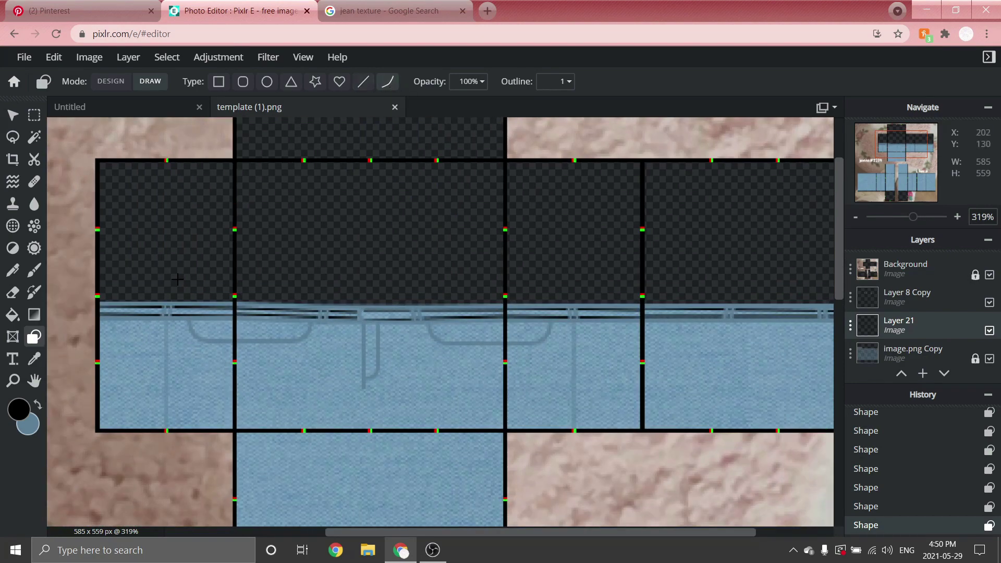
pyautogui.scroll(6, 174, 282)
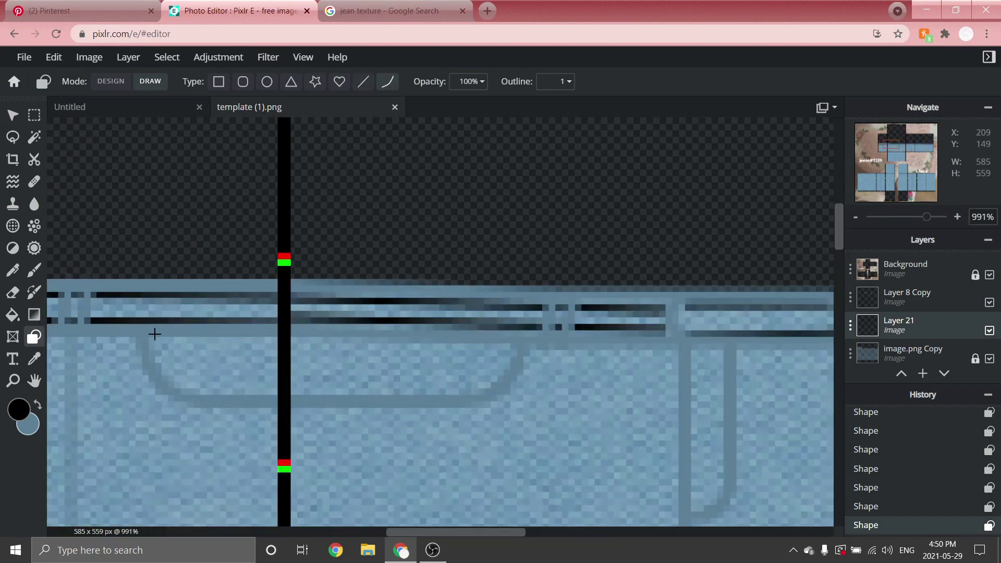
pyautogui.moveTo(154, 334)
pyautogui.mouseDown()
pyautogui.moveTo(227, 391)
pyautogui.moveTo(292, 393)
pyautogui.moveTo(186, 386)
pyautogui.moveTo(271, 393)
pyautogui.mouseUp()
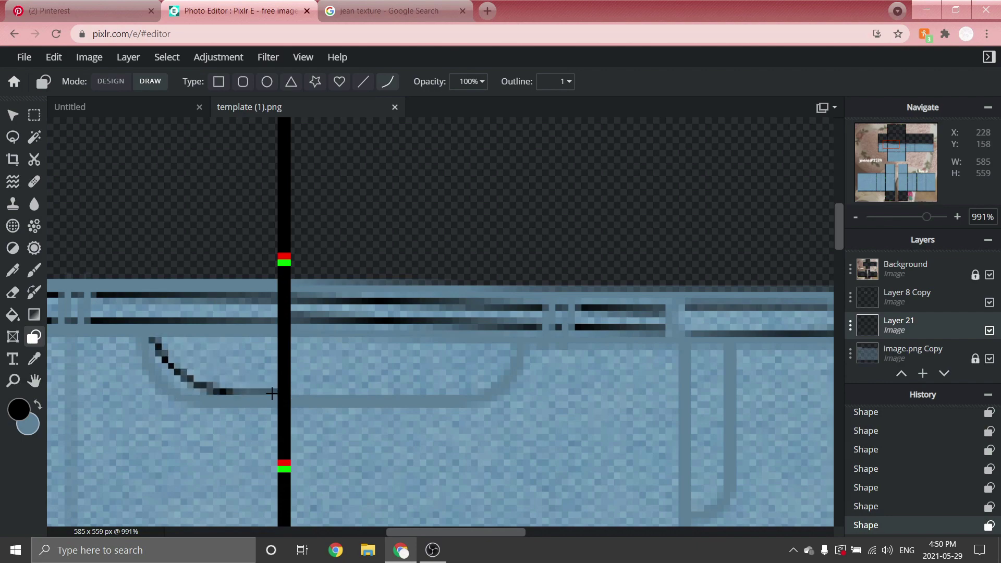
pyautogui.scroll(-3, 548, 426)
pyautogui.scroll(4, 537, 428)
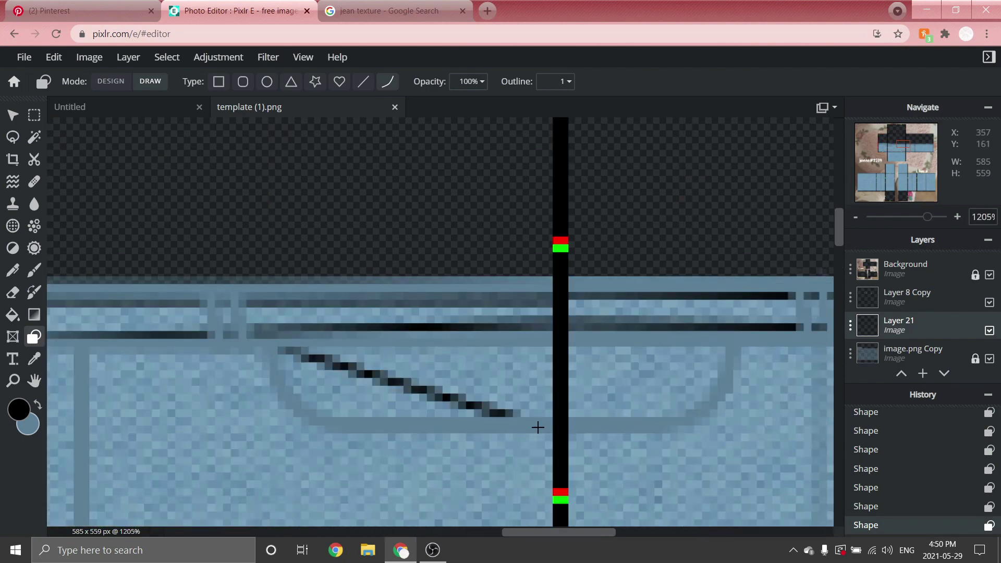
pyautogui.moveTo(538, 428); pyautogui.dragTo(727, 354)
pyautogui.scroll(-2, 420, 402)
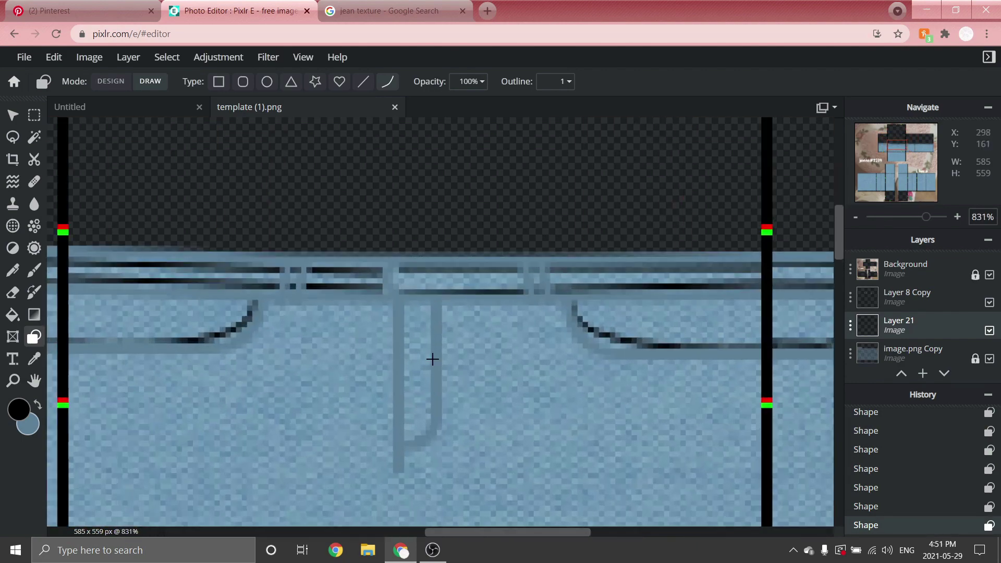
pyautogui.scroll(2, 433, 359)
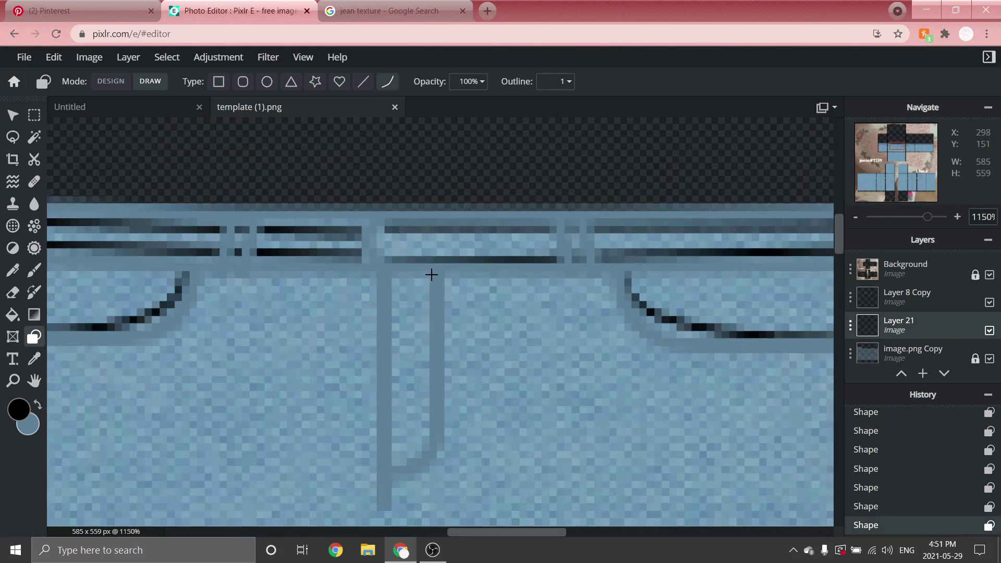
# - Draw a curved black line inside the fly stitching and a straight black line down the fly's vertical outline
pyautogui.moveTo(431, 275); pyautogui.dragTo(399, 415)
pyautogui.click(438, 478)
pyautogui.scroll(-1, 408, 251)
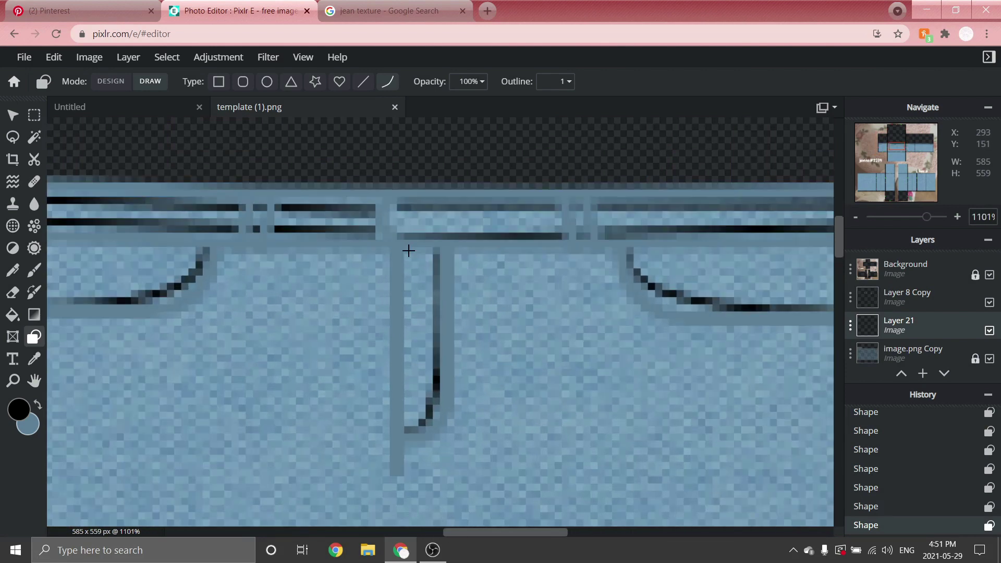
pyautogui.click(364, 81)
pyautogui.moveTo(386, 246); pyautogui.dragTo(396, 485)
pyautogui.scroll(-10, 436, 261)
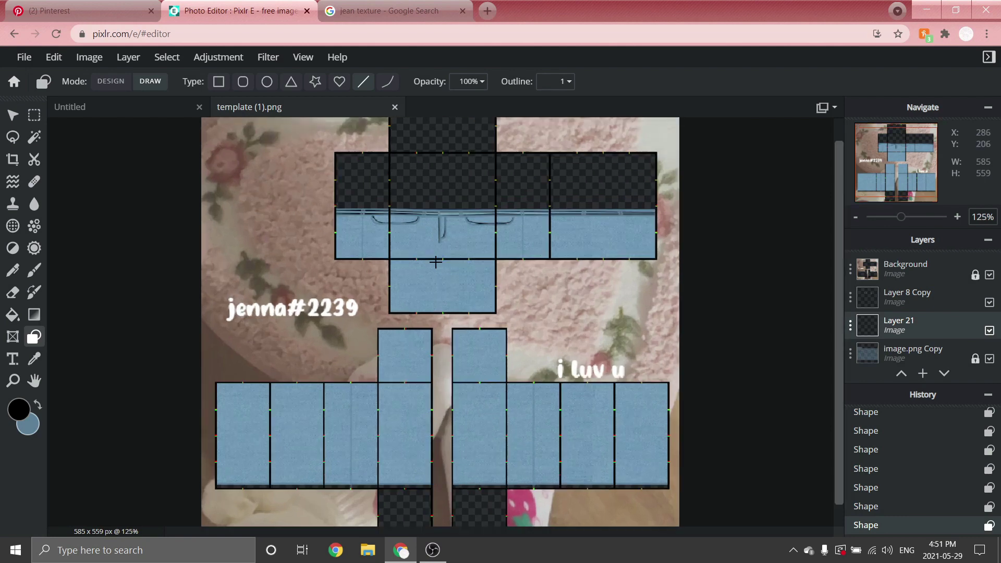
pyautogui.scroll(1, 436, 261)
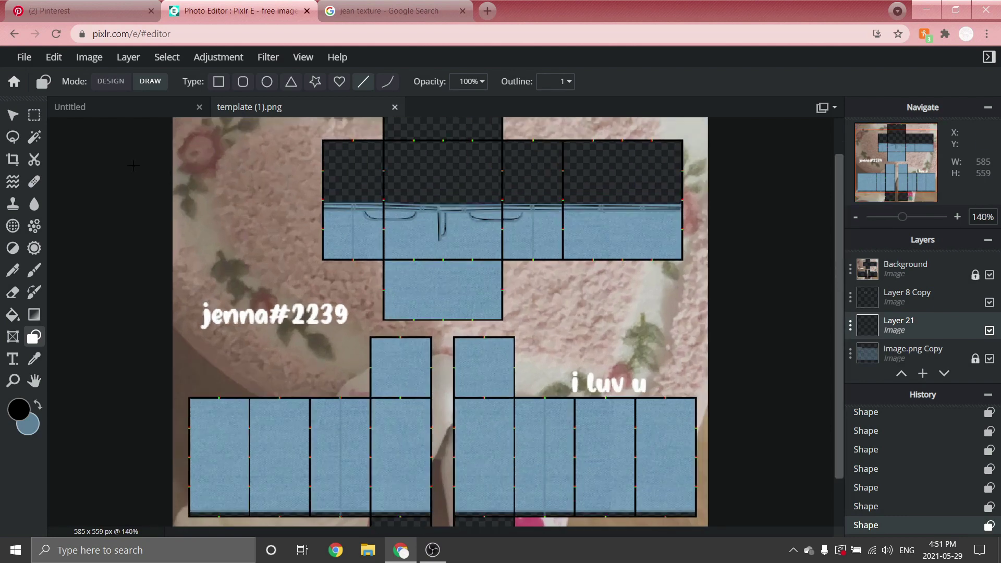
# - Apply a Blur filter with amount 8 to the black shading lines on Layer 21
pyautogui.click(13, 113)
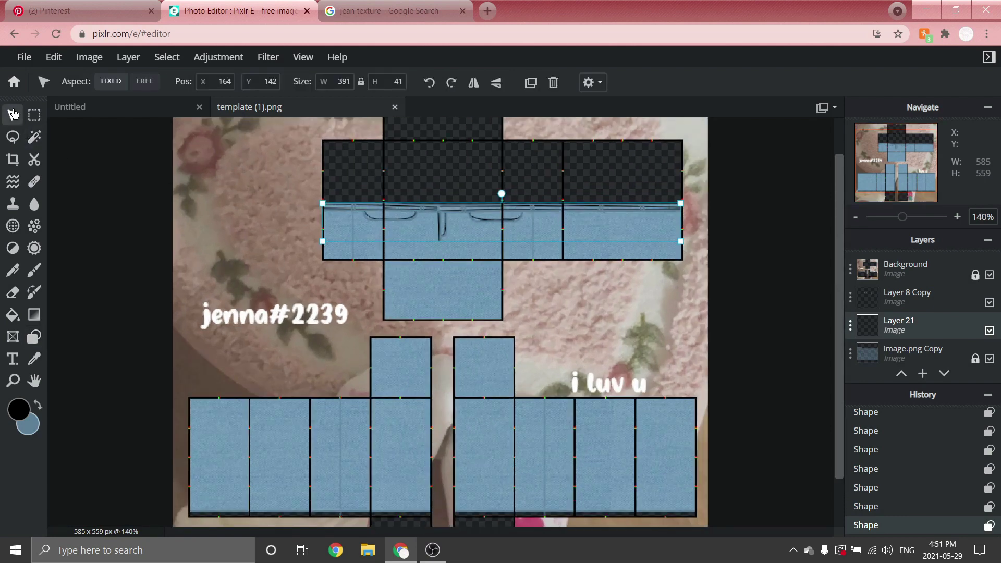
pyautogui.click(271, 61)
pyautogui.moveTo(275, 98)
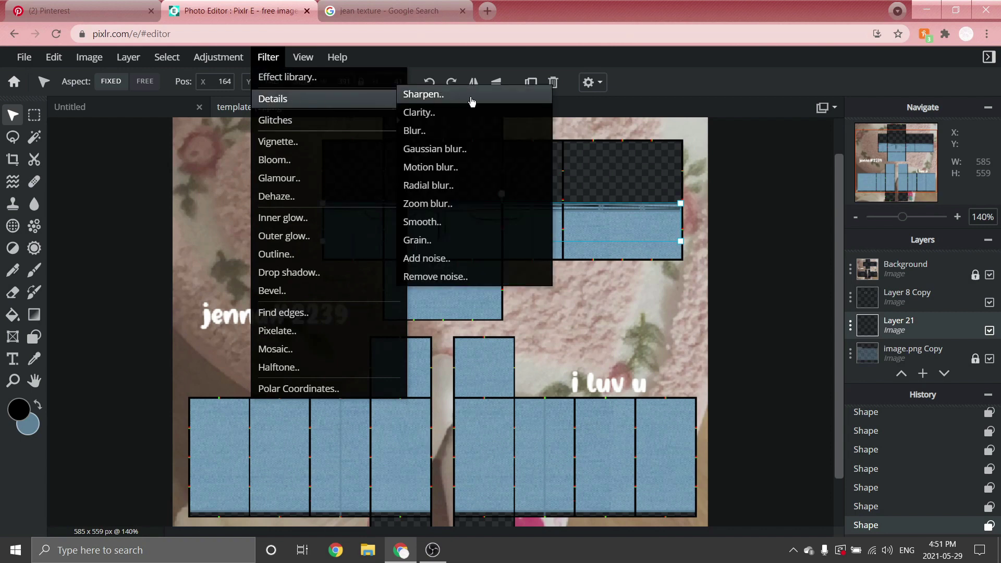
pyautogui.click(458, 136)
pyautogui.moveTo(536, 281); pyautogui.dragTo(571, 286)
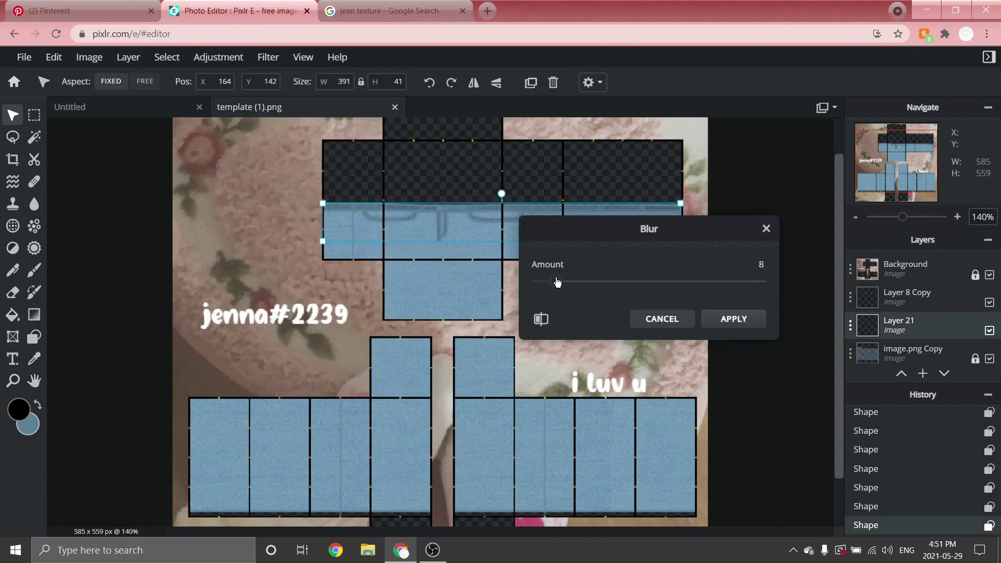
pyautogui.click(735, 319)
# - Set the transparency of the blurred shading on Layer 21 to 30
pyautogui.scroll(2, 793, 311)
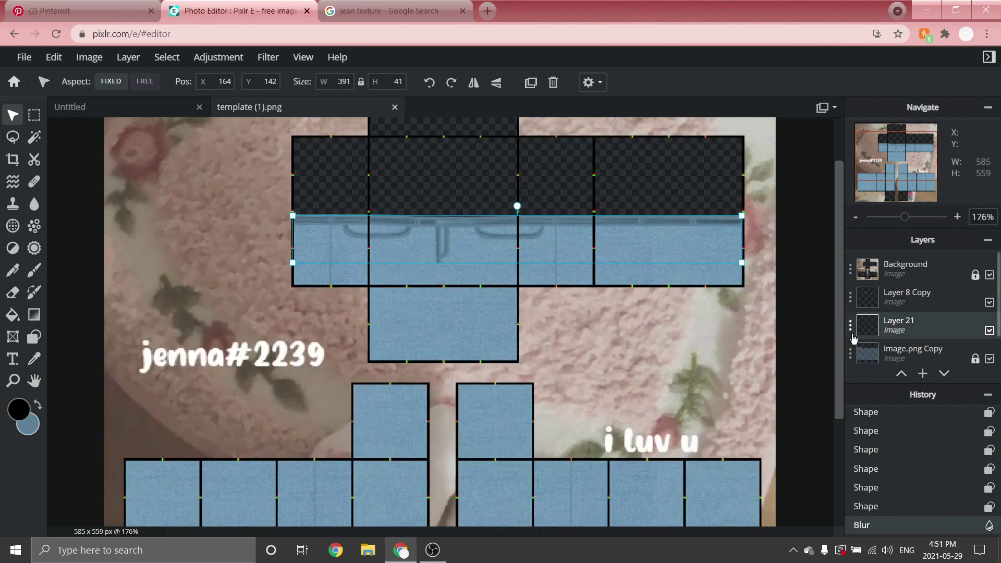
pyautogui.click(851, 325)
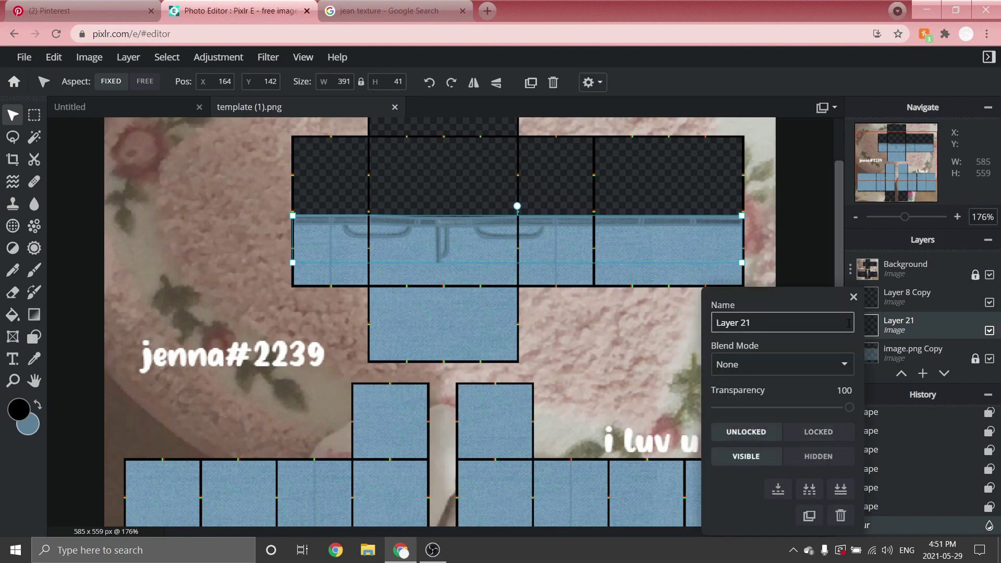
pyautogui.moveTo(850, 407); pyautogui.dragTo(777, 377)
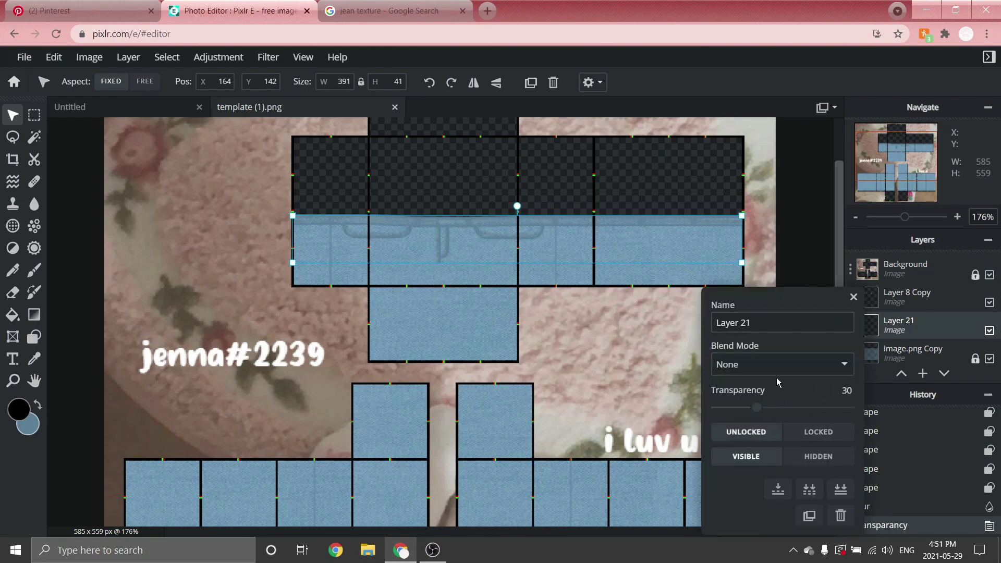
pyautogui.click(854, 297)
pyautogui.scroll(-3, 660, 286)
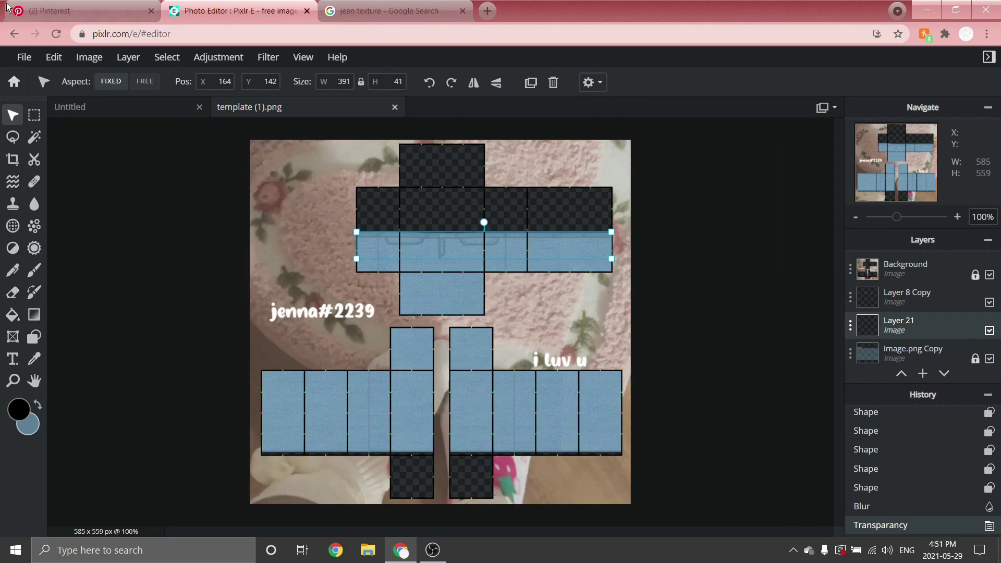
# - Add an empty layer above Layer 21 and start a row of short upright black lines in the first side panel's waistband
pyautogui.click(126, 58)
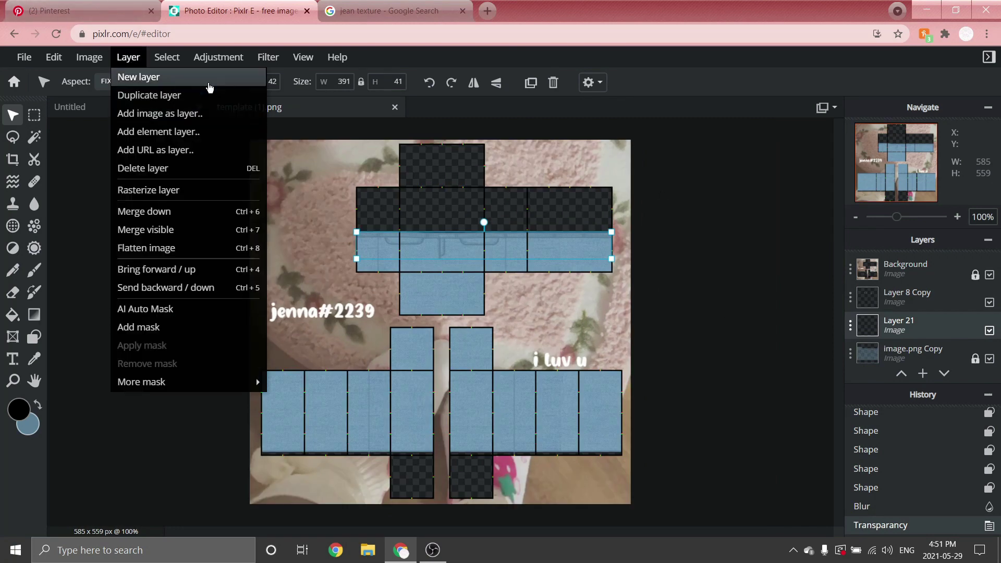
pyautogui.click(204, 76)
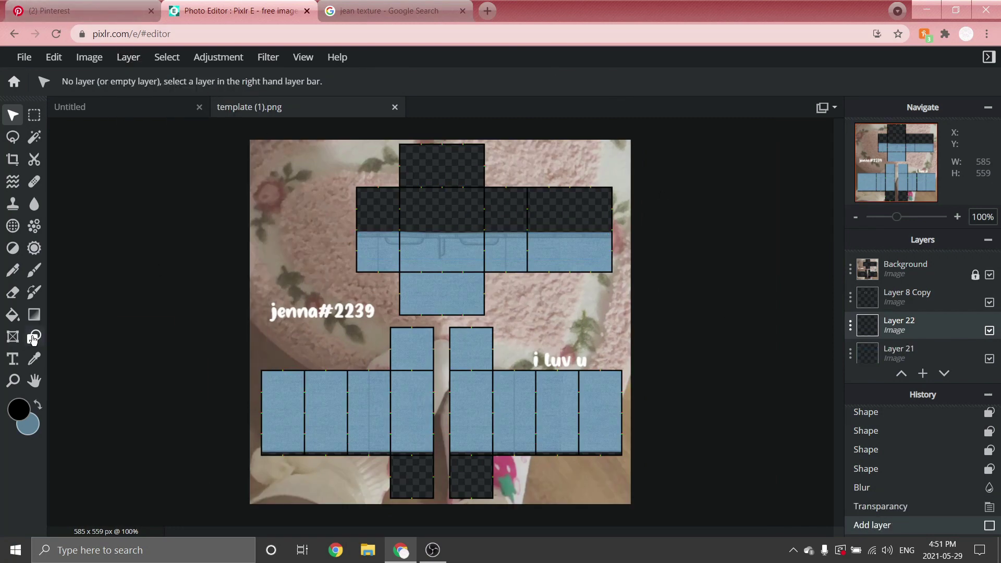
pyautogui.click(33, 337)
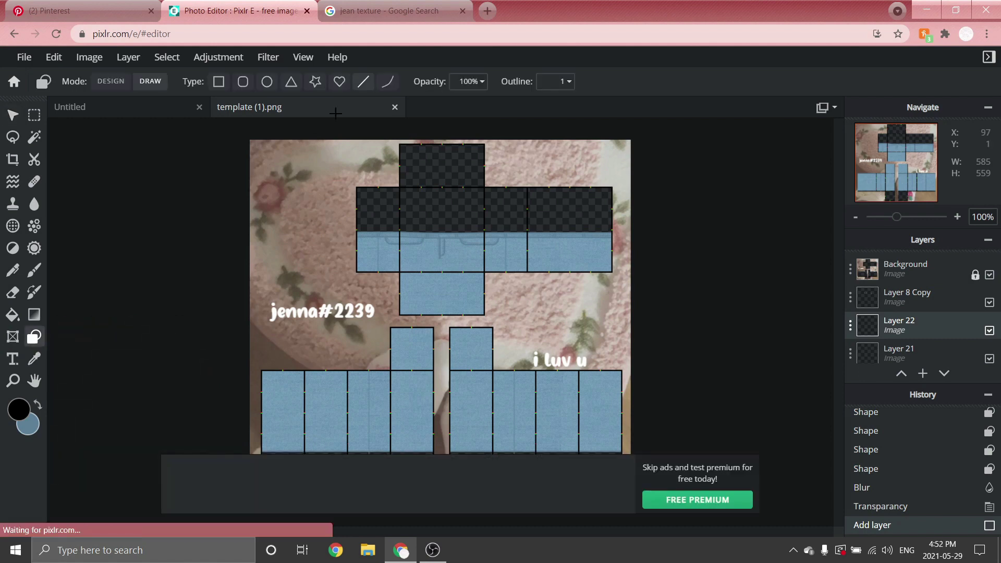
pyautogui.click(362, 83)
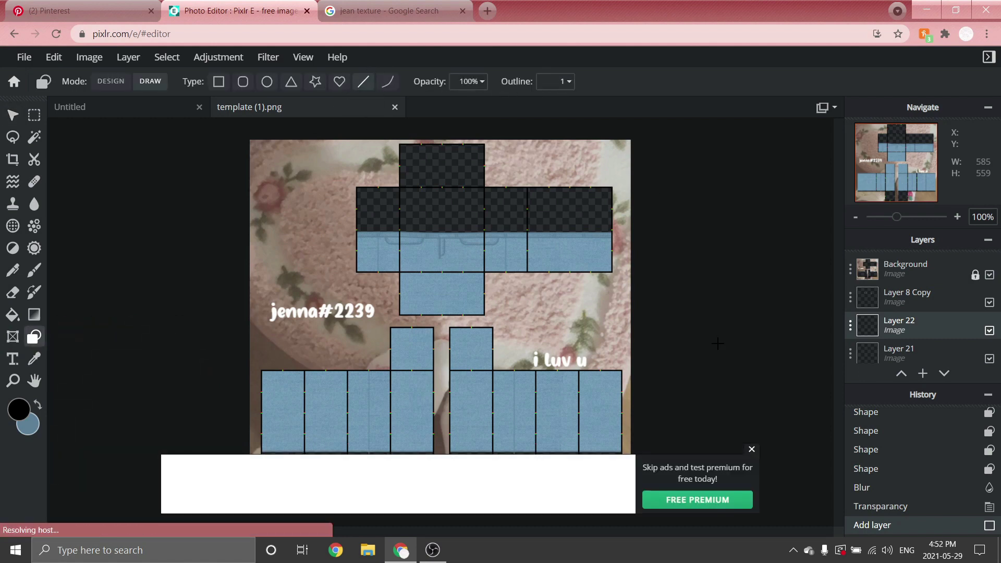
pyautogui.scroll(10, 376, 230)
pyautogui.moveTo(183, 263)
pyautogui.mouseDown()
pyautogui.moveTo(183, 296)
pyautogui.moveTo(211, 296)
pyautogui.mouseUp()
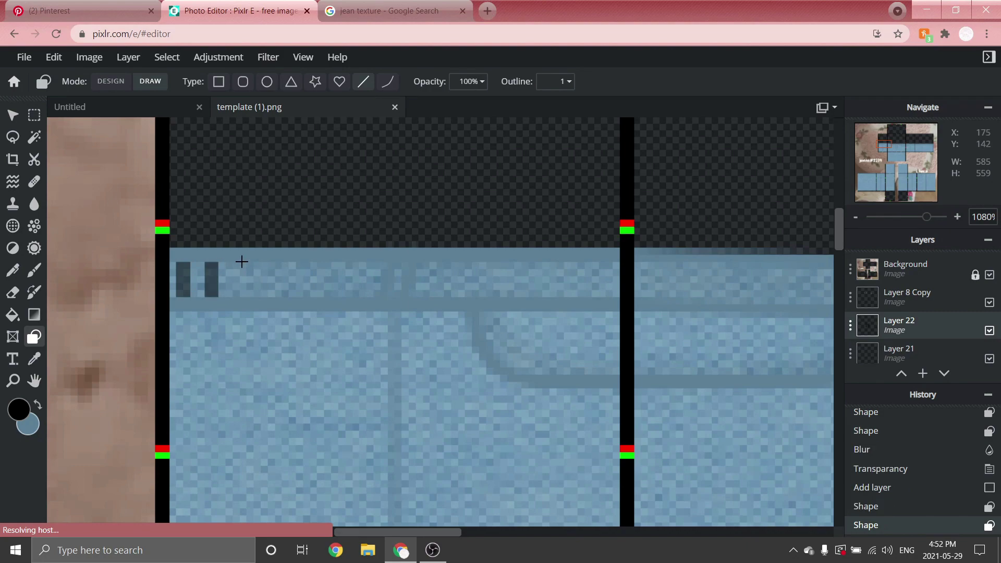
pyautogui.moveTo(239, 262); pyautogui.dragTo(239, 297)
pyautogui.scroll(-3, 201, 268)
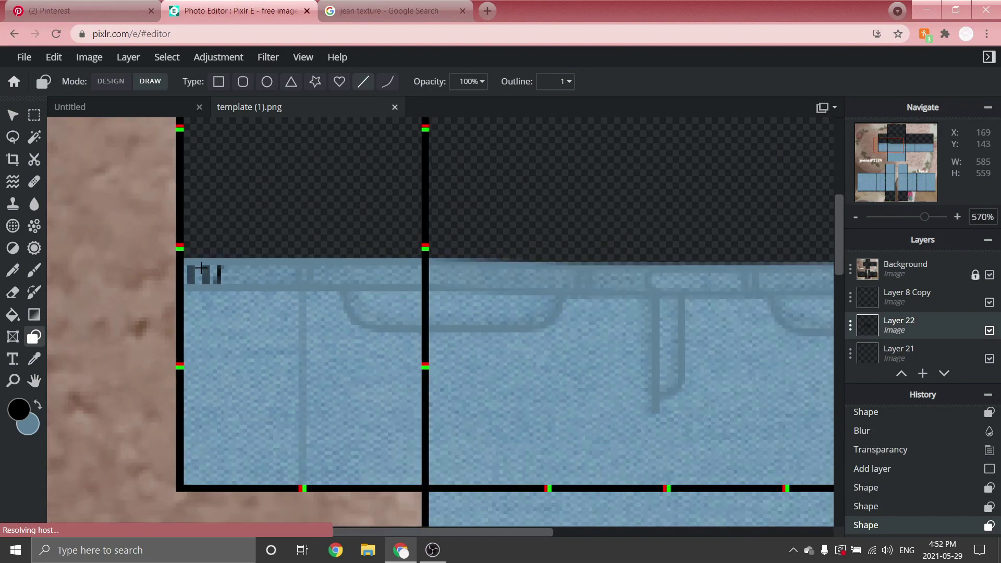
pyautogui.scroll(-2, 201, 268)
pyautogui.scroll(6, 157, 280)
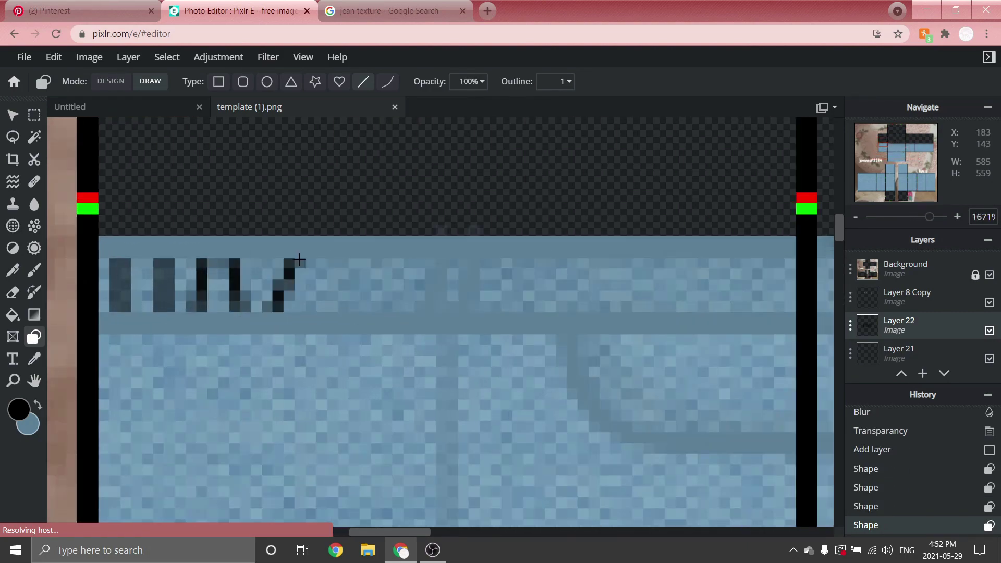
# - Continue the short upright black lines along the rest of the side waistband and across the front waistband, skipping the belt loops
pyautogui.moveTo(326, 264); pyautogui.dragTo(318, 300)
pyautogui.moveTo(422, 263); pyautogui.dragTo(417, 310)
pyautogui.scroll(-1, 293, 312)
pyautogui.moveTo(305, 319); pyautogui.dragTo(299, 363)
pyautogui.moveTo(336, 319); pyautogui.dragTo(333, 362)
pyautogui.moveTo(384, 319); pyautogui.dragTo(370, 363)
pyautogui.moveTo(420, 319); pyautogui.dragTo(417, 363)
pyautogui.scroll(-5, 420, 333)
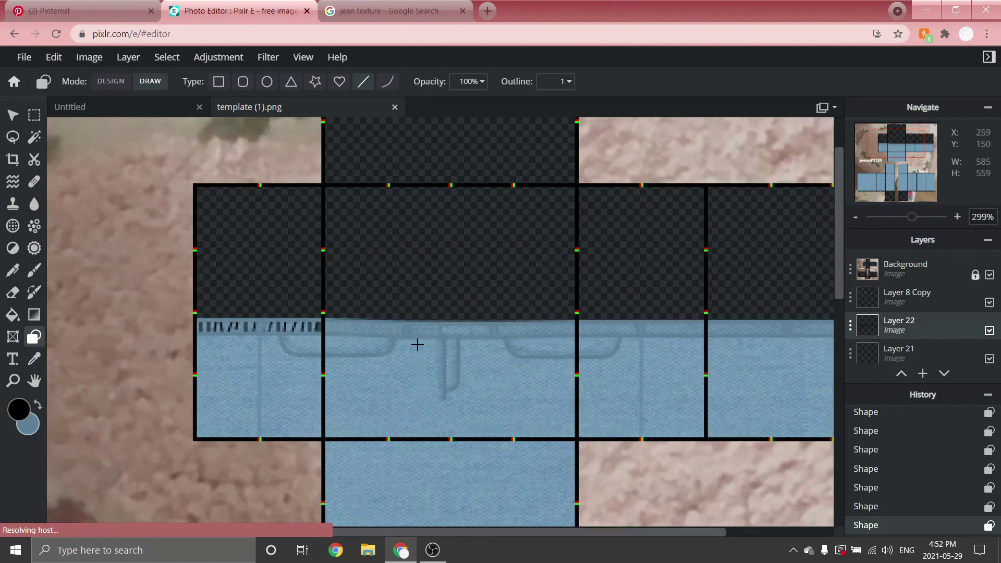
pyautogui.scroll(6, 346, 313)
pyautogui.scroll(-4, 639, 373)
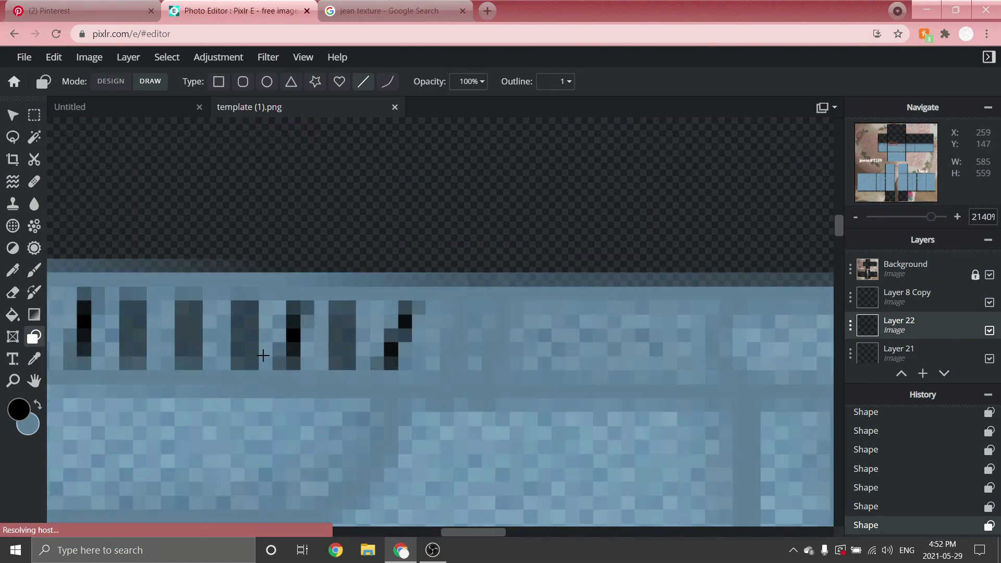
pyautogui.scroll(1, 371, 357)
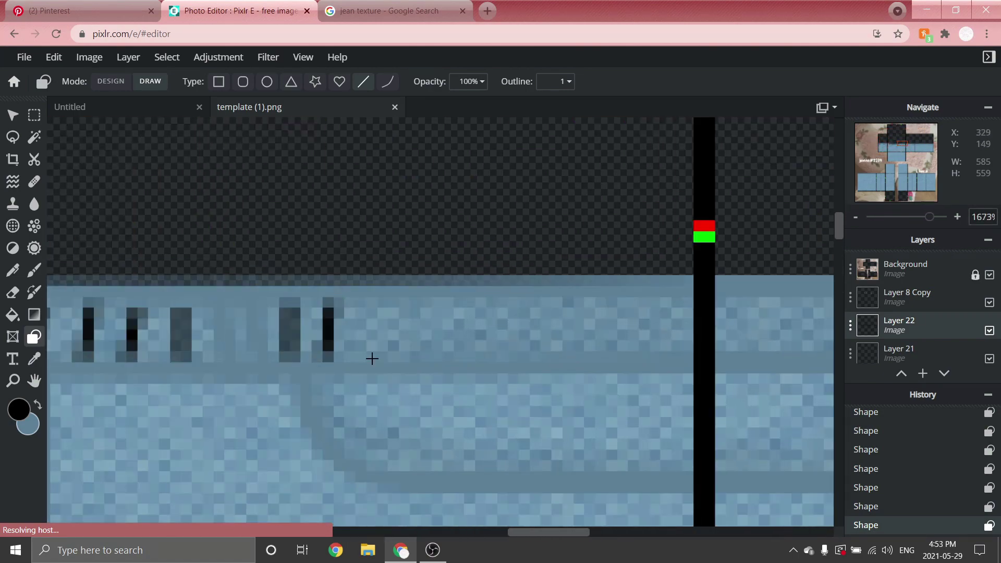
# - Apply a Blur filter with amount 3 to the merged layer of short waistband lines
pyautogui.scroll(-4, 329, 340)
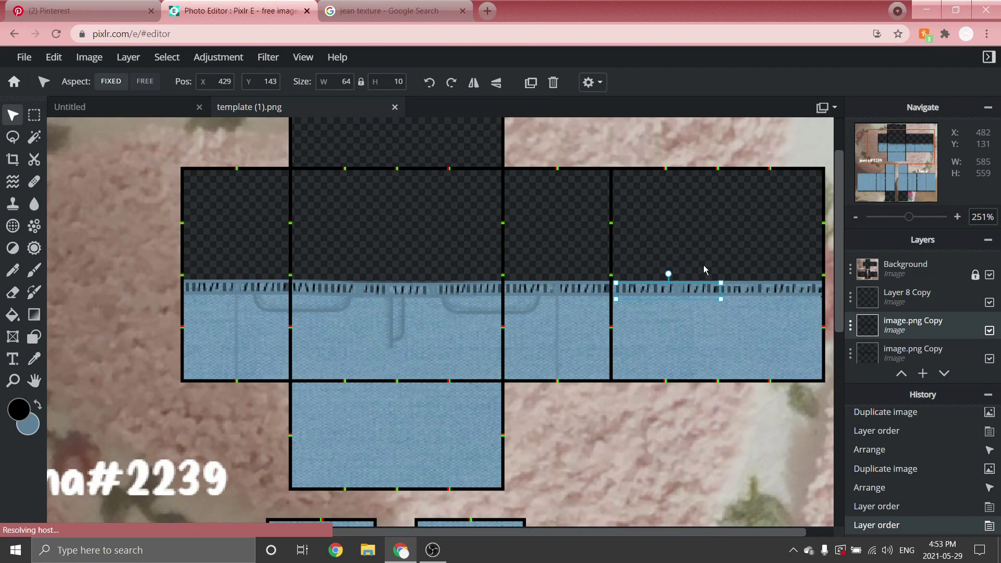
pyautogui.scroll(-1, 703, 265)
pyautogui.scroll(-2, 918, 313)
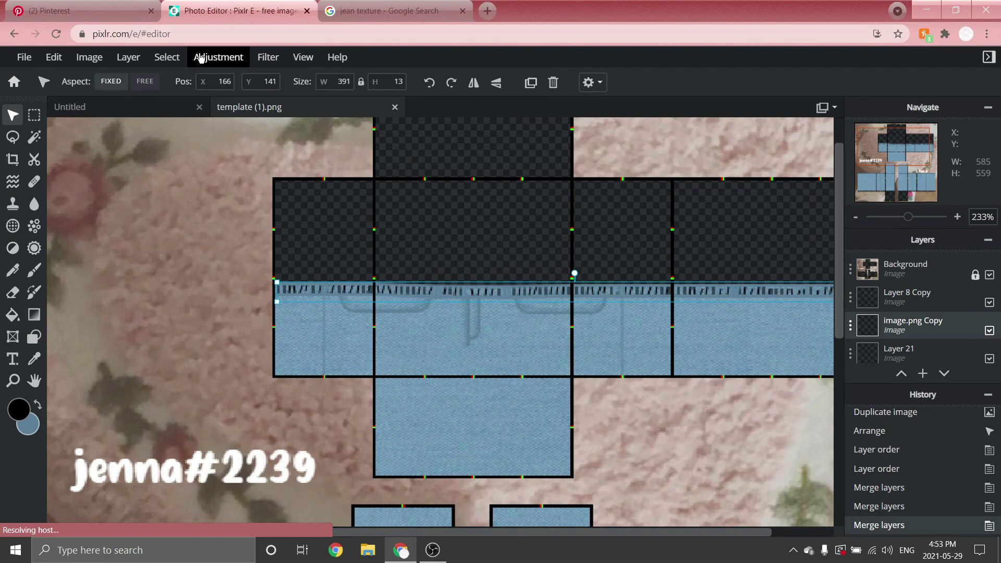
pyautogui.click(267, 57)
pyautogui.moveTo(366, 102)
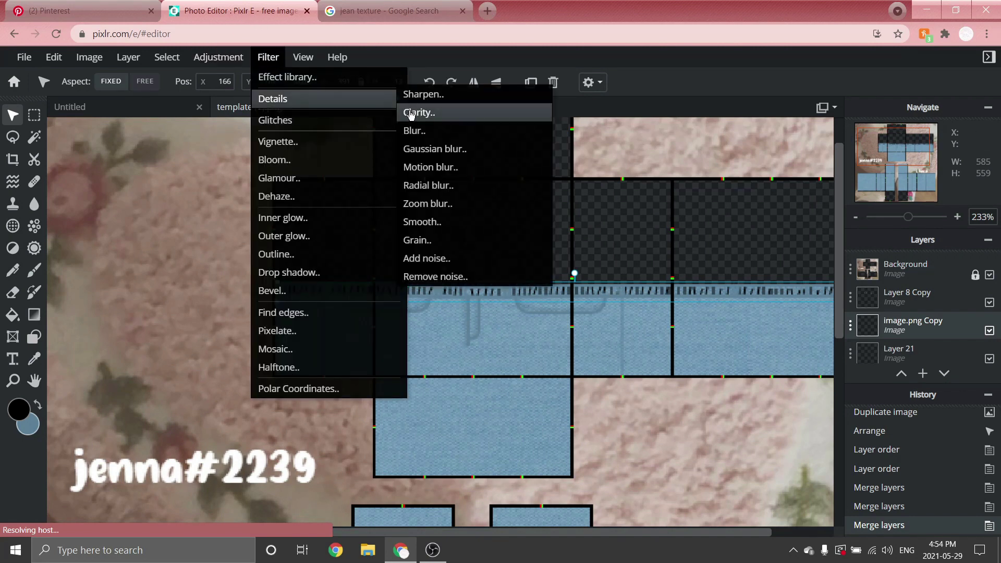
pyautogui.click(413, 131)
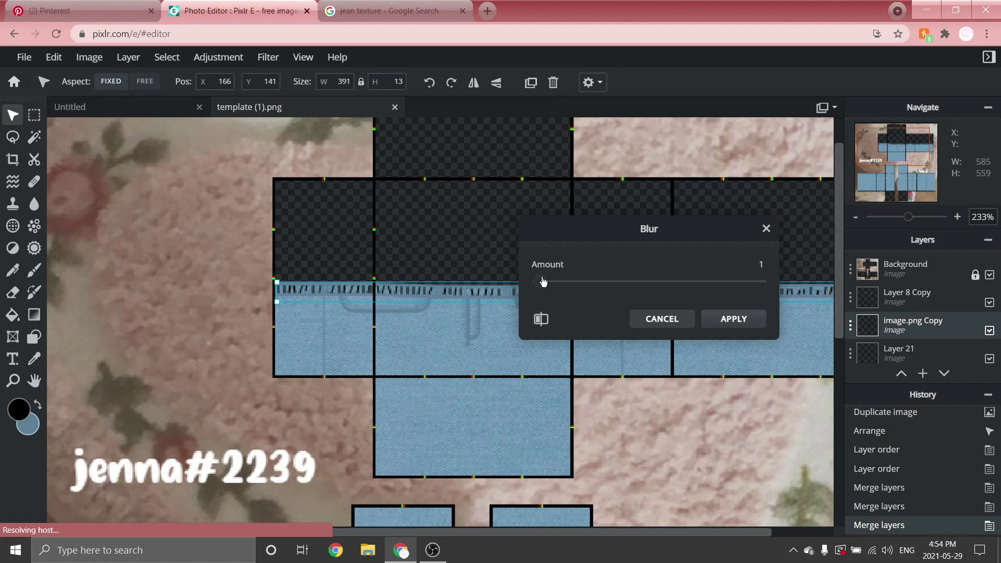
pyautogui.moveTo(543, 281); pyautogui.dragTo(546, 281)
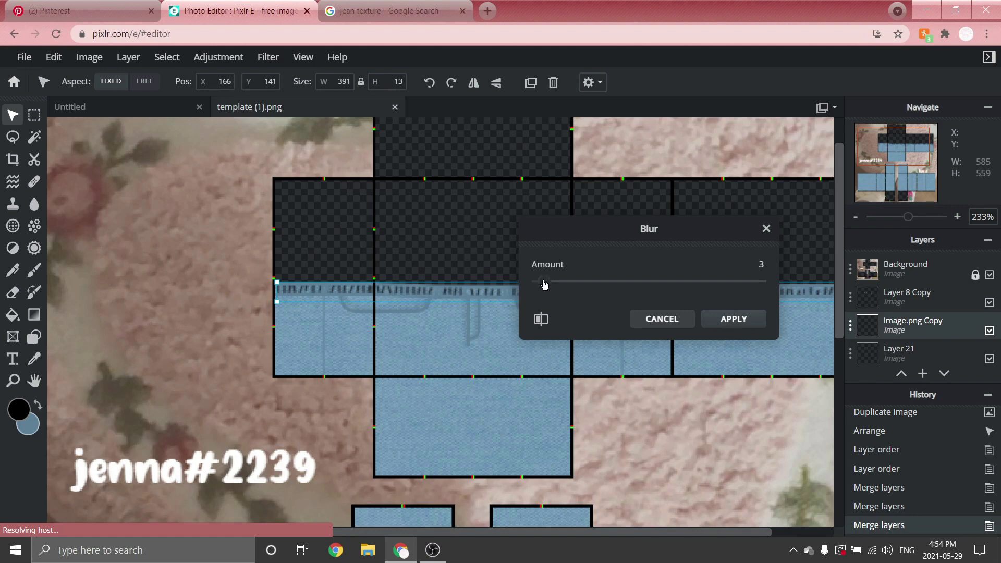
pyautogui.click(756, 320)
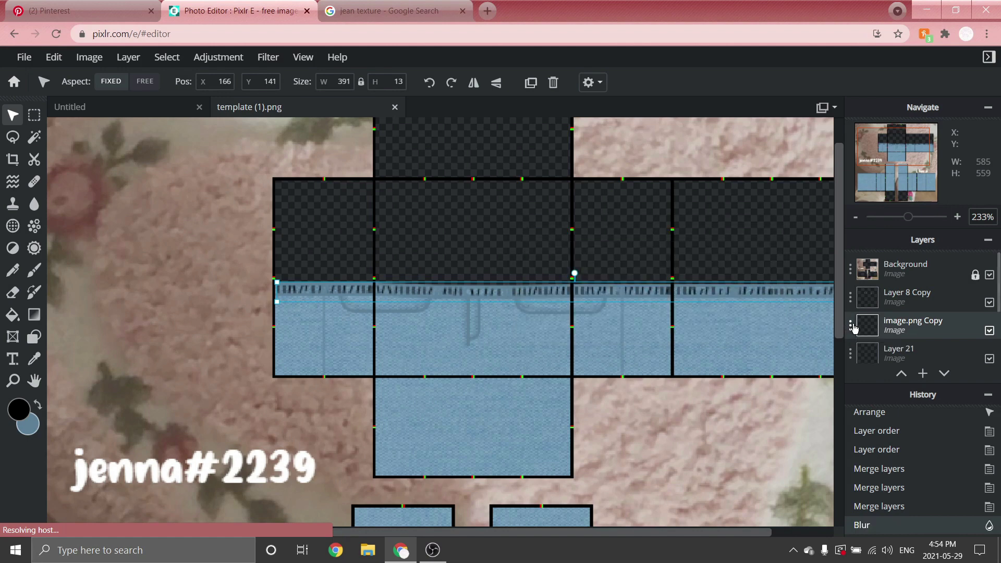
# - Lower the transparency value of the blurred waistband line layer so the lines look faint, and deselect the layer
pyautogui.click(850, 326)
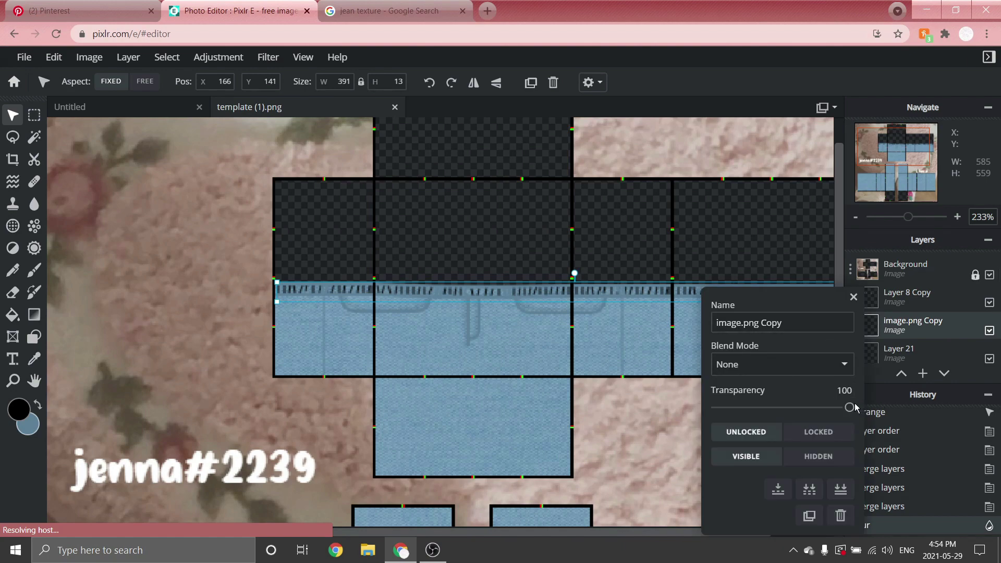
pyautogui.moveTo(850, 407); pyautogui.dragTo(739, 401)
pyautogui.click(853, 297)
pyautogui.click(730, 176)
pyautogui.scroll(-3, 340, 265)
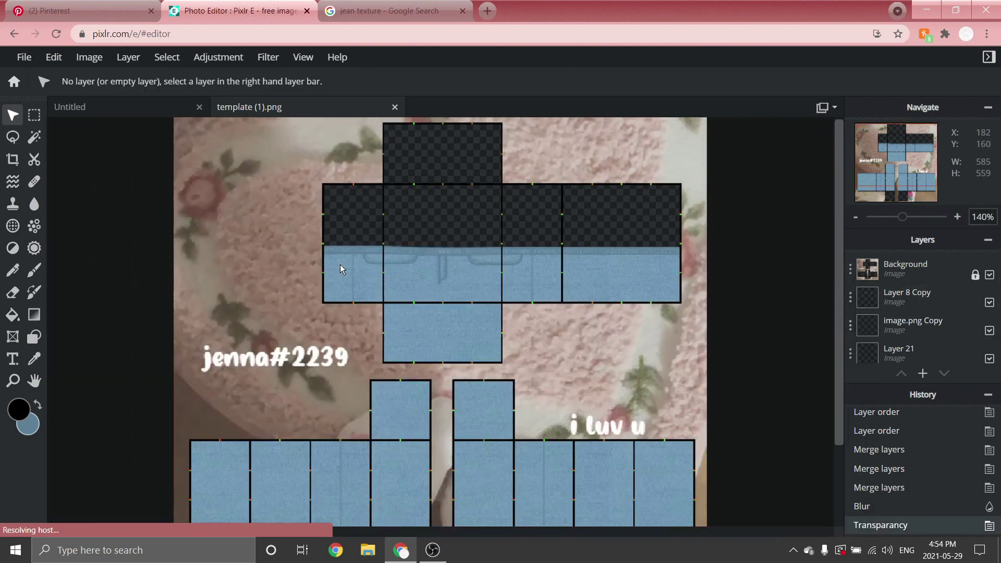
pyautogui.scroll(-2, 340, 264)
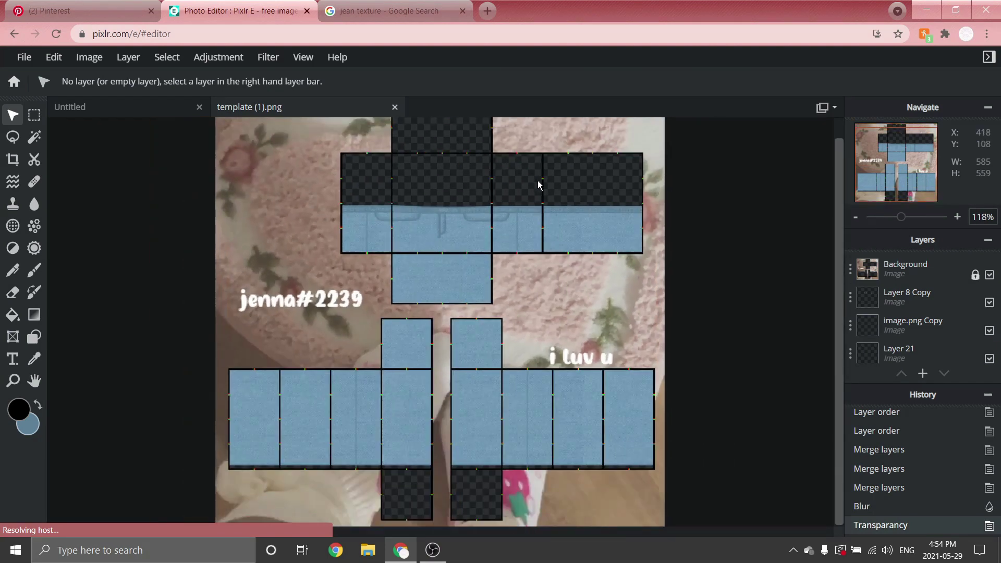
# - Select the waistband line layer, image.png Copy, and add an empty layer directly above it
pyautogui.click(538, 184)
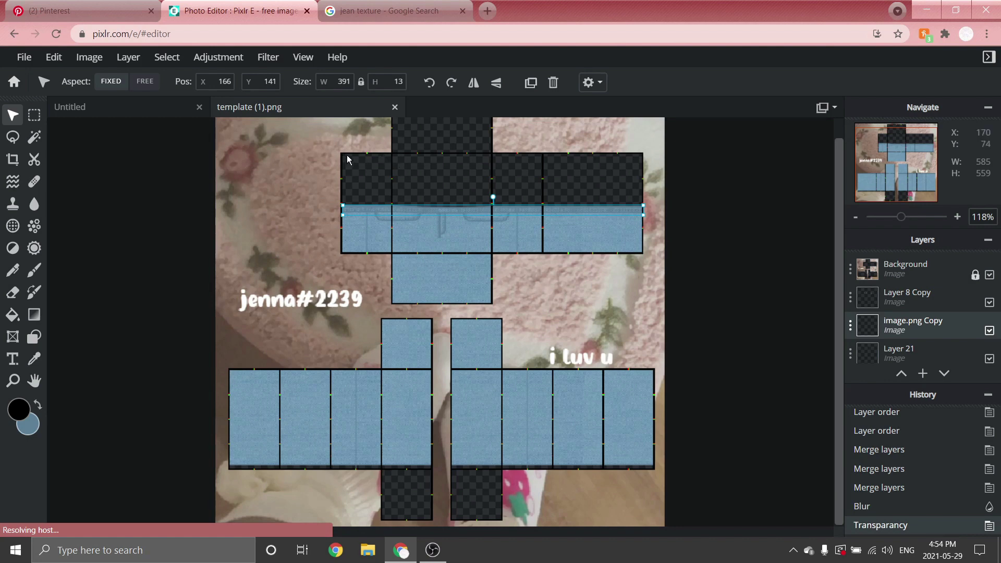
pyautogui.click(133, 59)
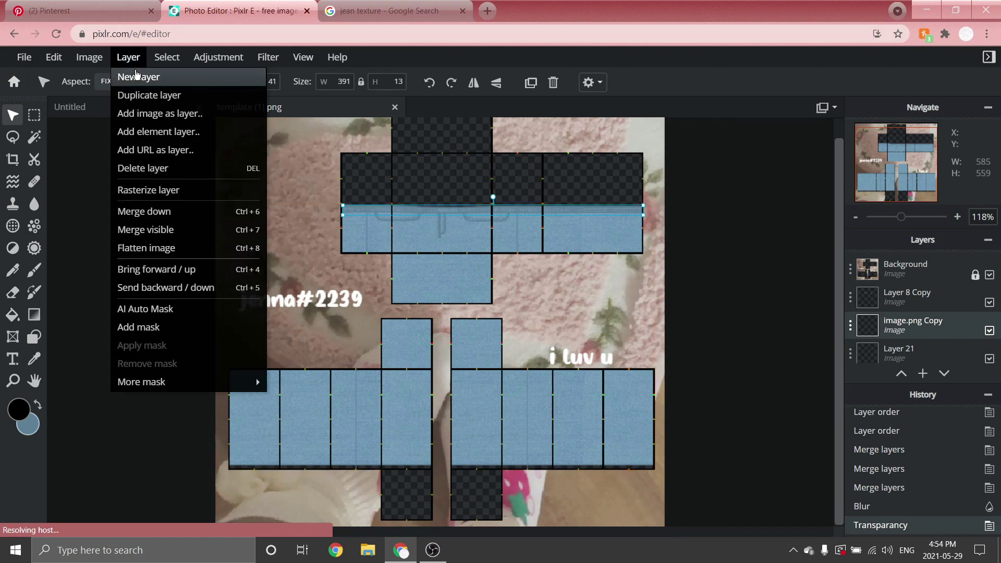
pyautogui.click(137, 79)
# - With the Bezier shape, draw thin curved black crease lines on the front torso panel, to the left of the fly
pyautogui.click(35, 340)
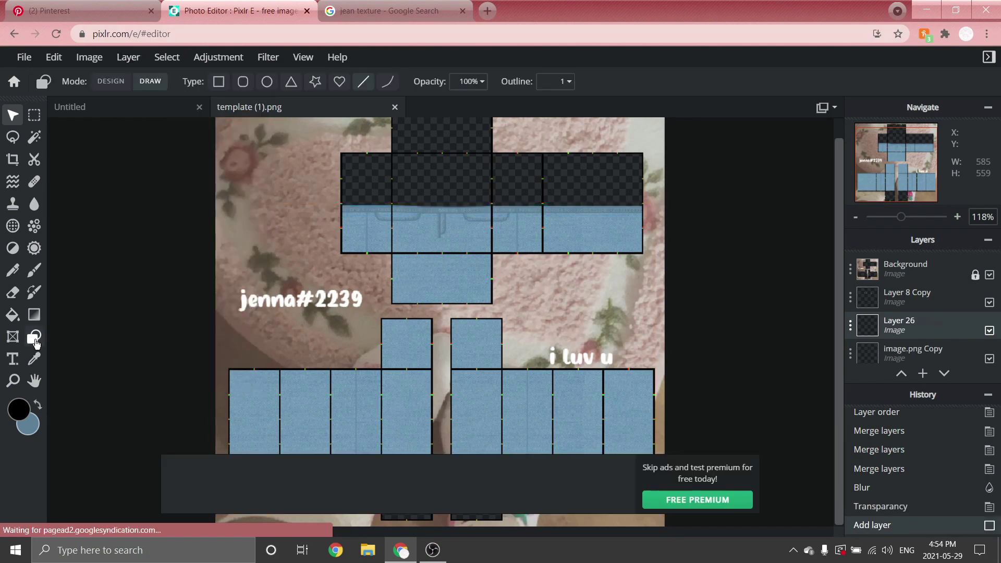
pyautogui.click(389, 84)
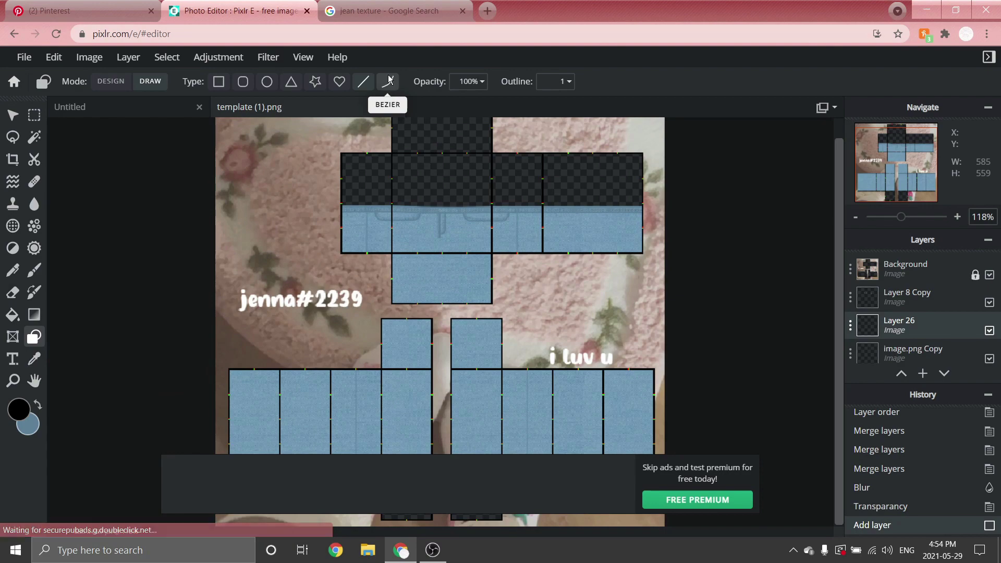
pyautogui.scroll(6, 411, 250)
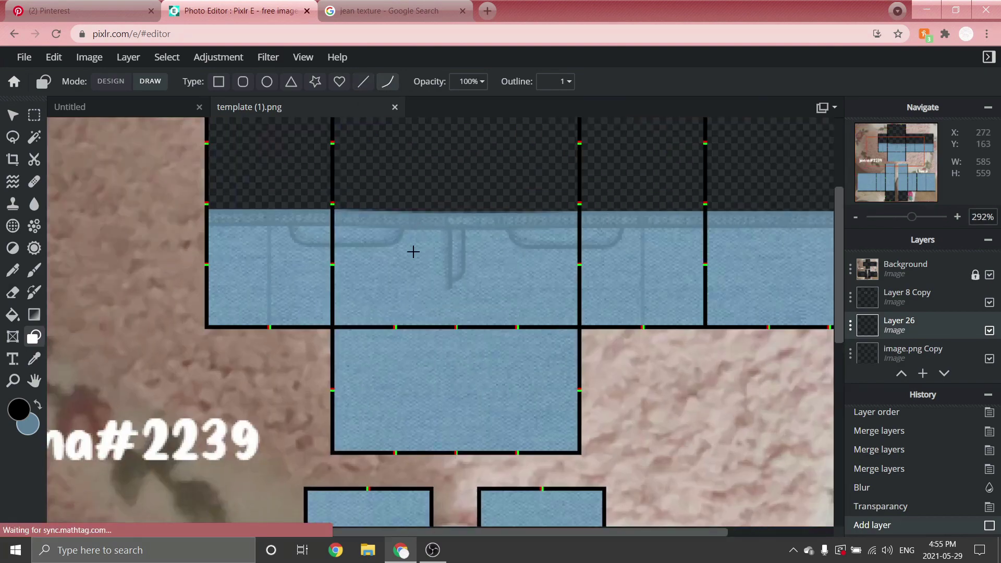
pyautogui.moveTo(272, 247); pyautogui.dragTo(385, 280)
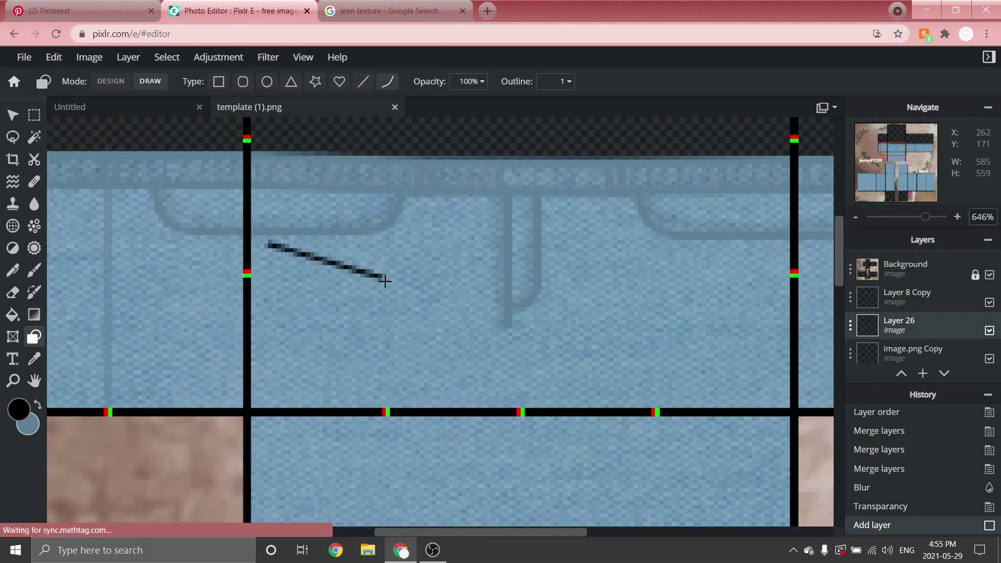
pyautogui.click(318, 278)
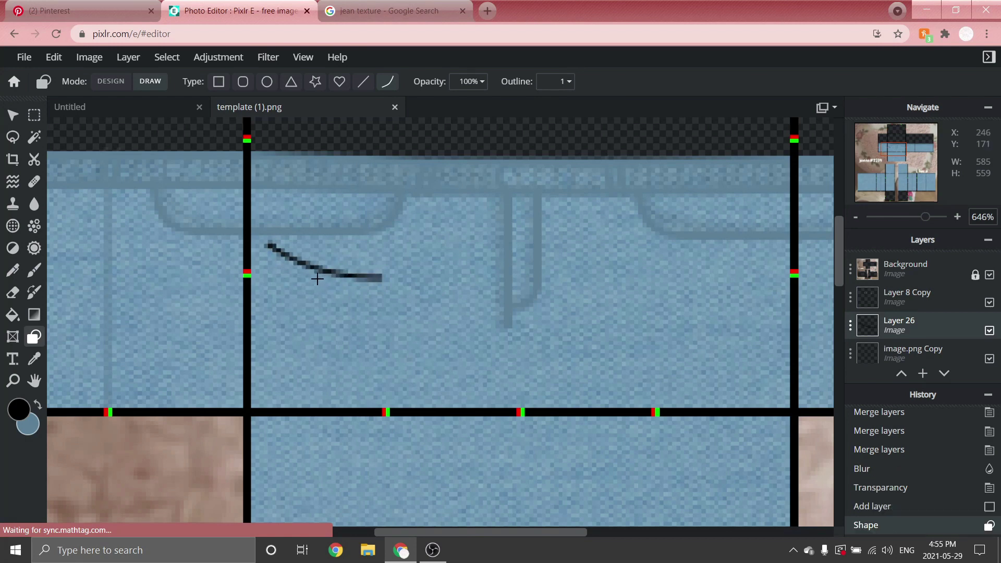
pyautogui.moveTo(277, 315); pyautogui.dragTo(466, 270)
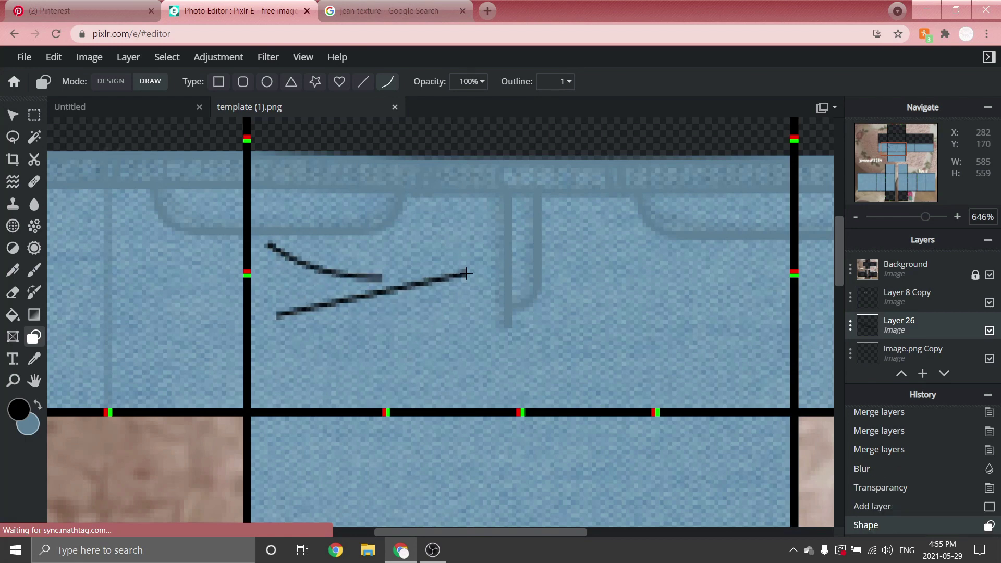
pyautogui.click(454, 303)
pyautogui.moveTo(260, 324); pyautogui.dragTo(402, 346)
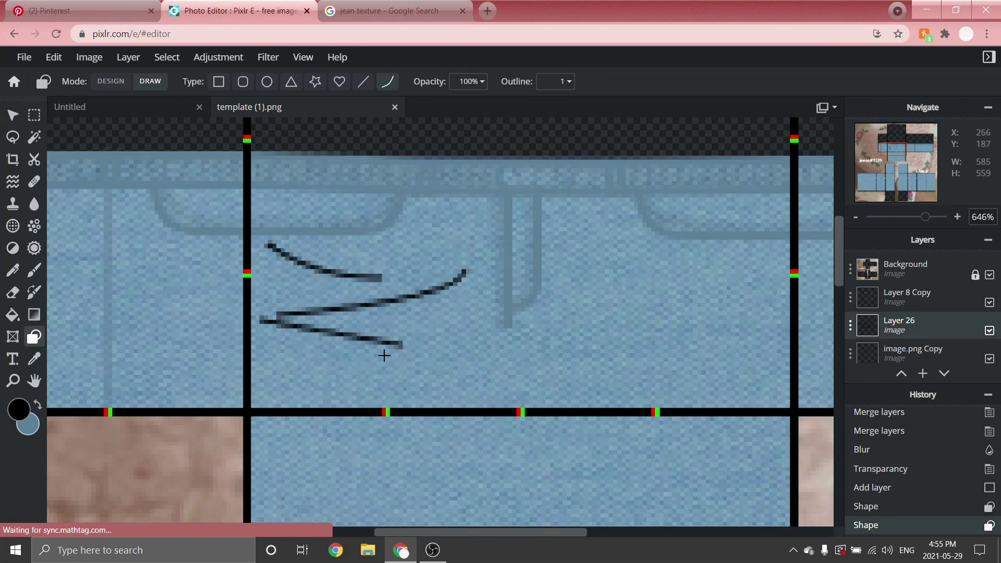
pyautogui.click(353, 358)
pyautogui.moveTo(281, 374); pyautogui.dragTo(487, 338)
pyautogui.click(474, 370)
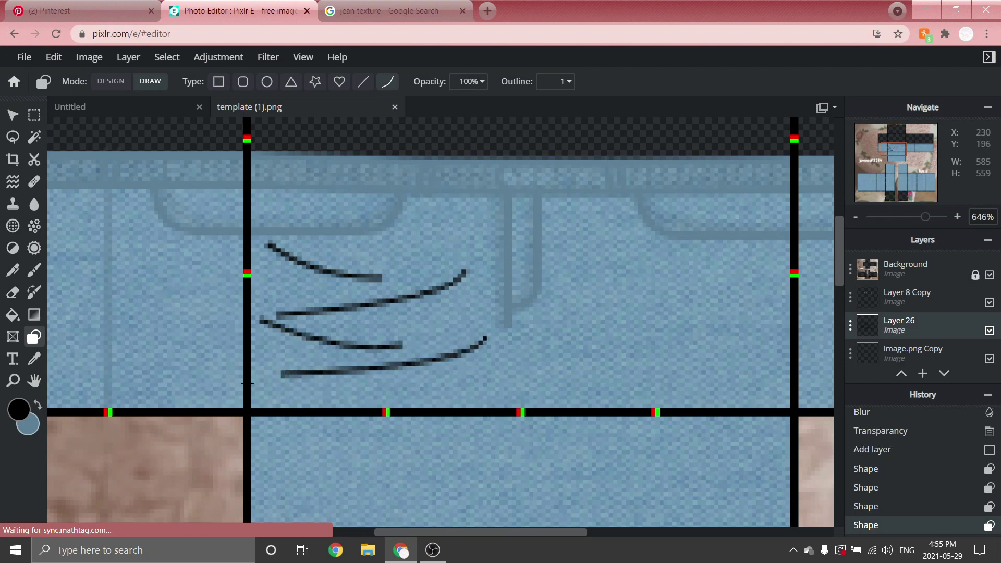
pyautogui.moveTo(264, 377); pyautogui.dragTo(462, 388)
pyautogui.click(365, 402)
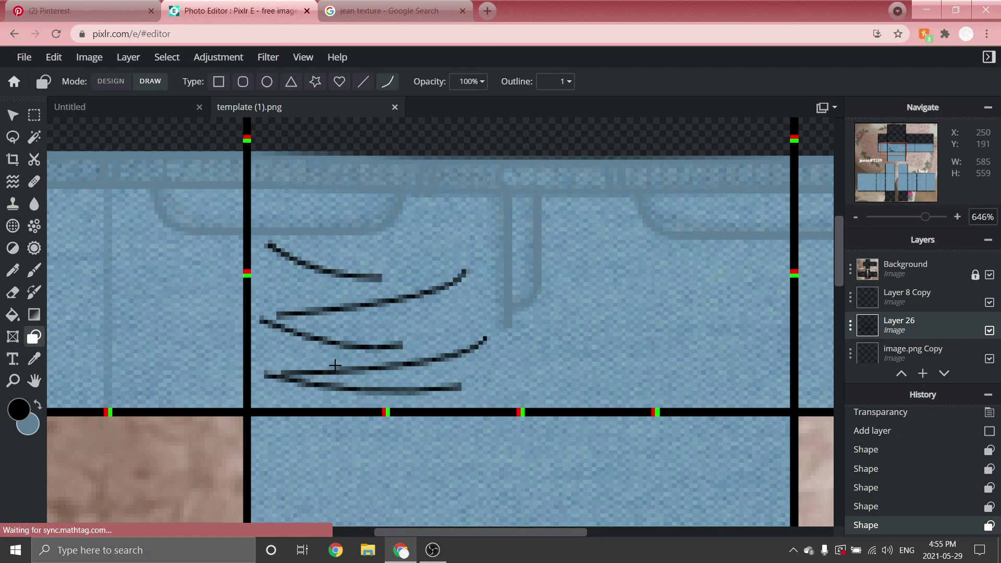
pyautogui.scroll(-1, 400, 286)
pyautogui.scroll(1, 400, 286)
pyautogui.moveTo(340, 340)
pyautogui.mouseDown()
pyautogui.moveTo(374, 324)
pyautogui.moveTo(413, 274)
pyautogui.mouseUp()
pyautogui.click(418, 298)
pyautogui.scroll(-4, 312, 293)
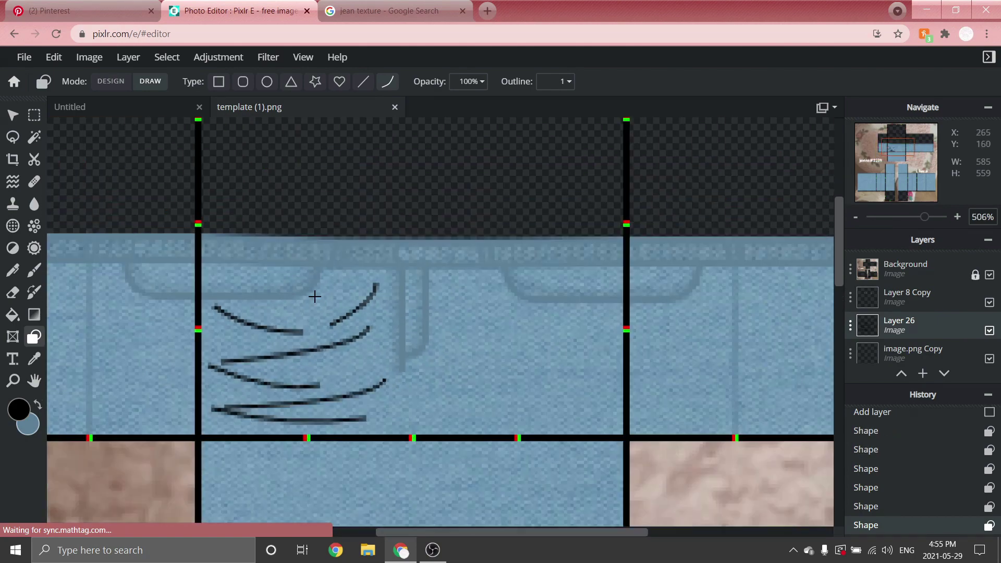
# - Draw matching curved black crease lines on the front torso panel to the right of the fly
pyautogui.scroll(2, 345, 309)
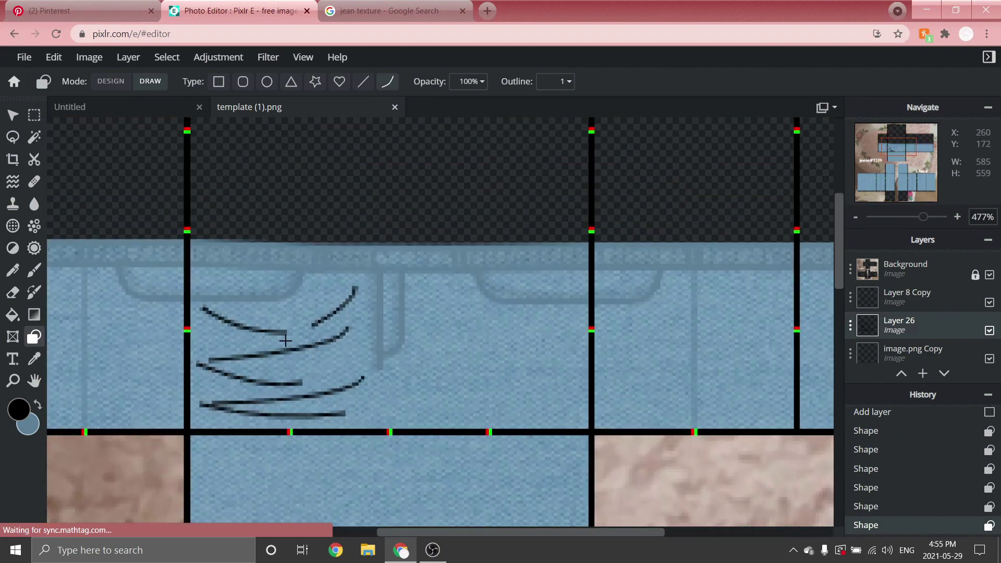
pyautogui.scroll(2, 546, 347)
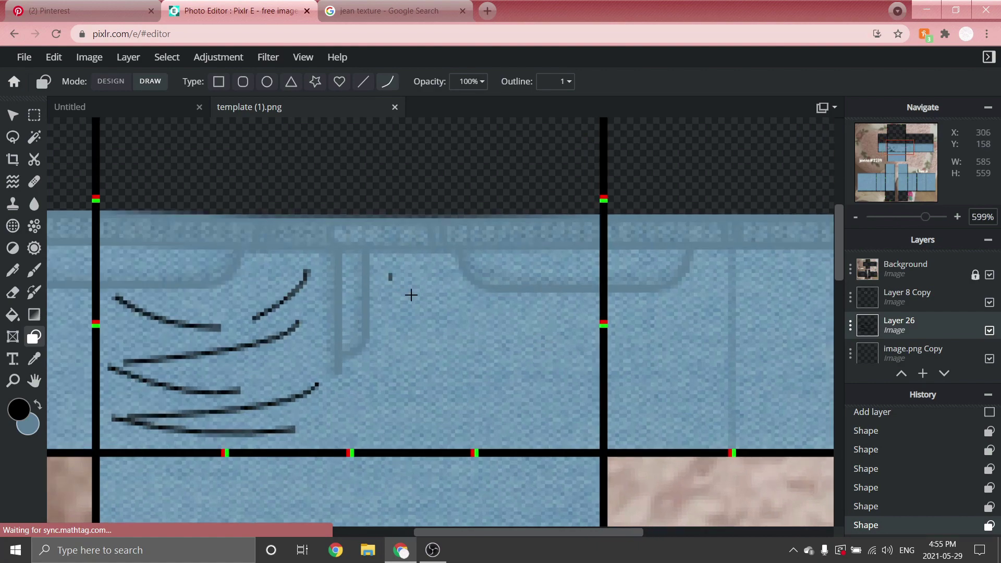
pyautogui.moveTo(410, 295); pyautogui.dragTo(580, 328)
pyautogui.click(519, 331)
pyautogui.moveTo(416, 386); pyautogui.dragTo(594, 344)
pyautogui.click(584, 370)
pyautogui.moveTo(385, 315); pyautogui.dragTo(505, 352)
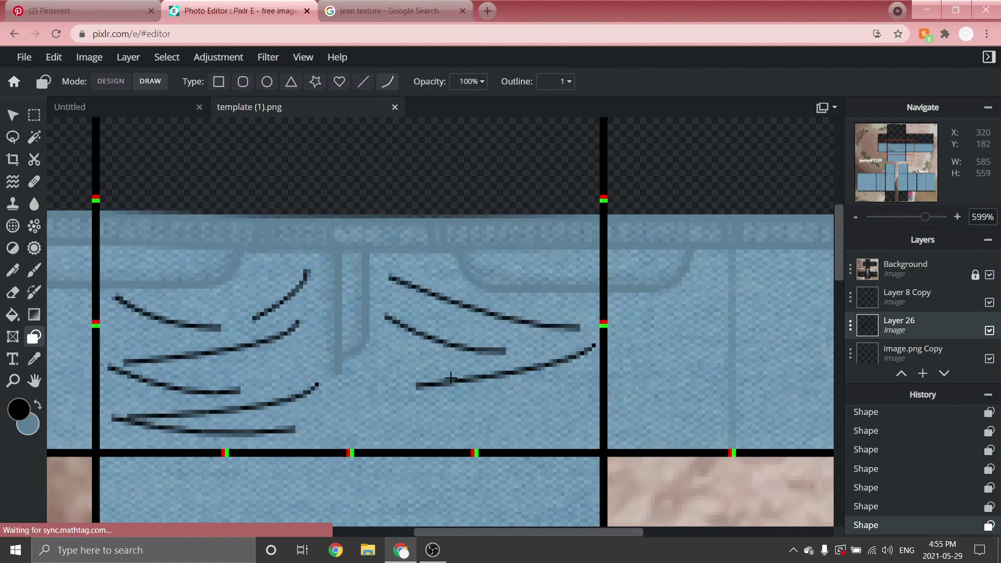
pyautogui.moveTo(419, 396); pyautogui.dragTo(530, 420)
pyautogui.click(509, 416)
pyautogui.moveTo(440, 437)
pyautogui.mouseDown()
pyautogui.moveTo(523, 439)
pyautogui.moveTo(576, 425)
pyautogui.mouseUp()
pyautogui.scroll(1, 576, 425)
pyautogui.scroll(-4, 224, 288)
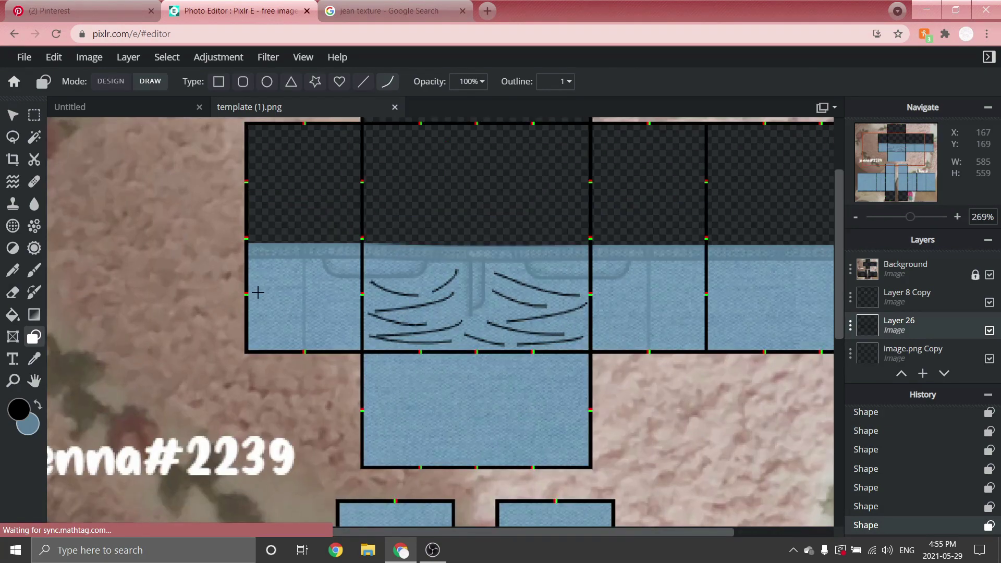
pyautogui.scroll(-2, 272, 284)
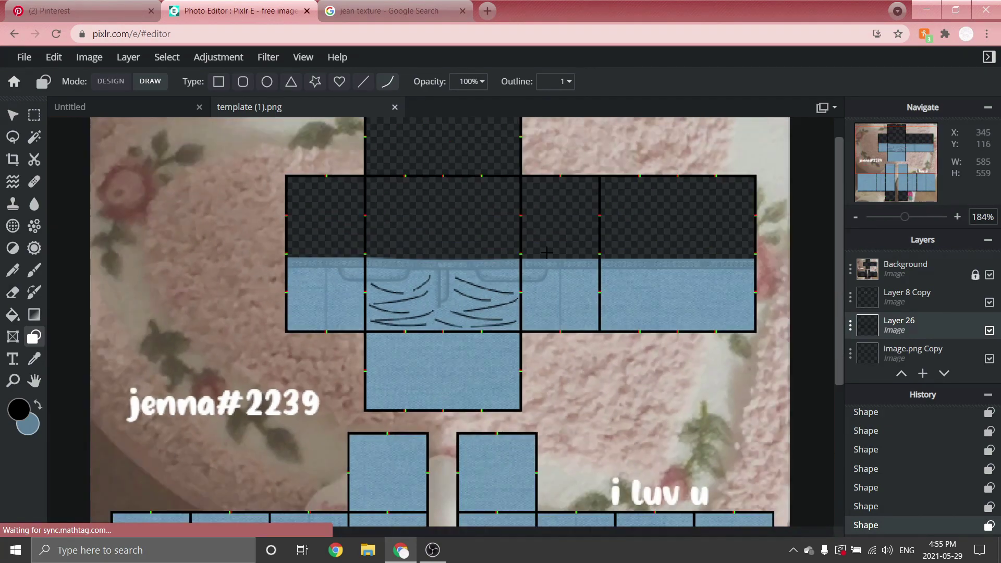
# - Draw curved black crease lines from below the waistband to the hem on the side torso panel left of the front
pyautogui.scroll(5, 342, 281)
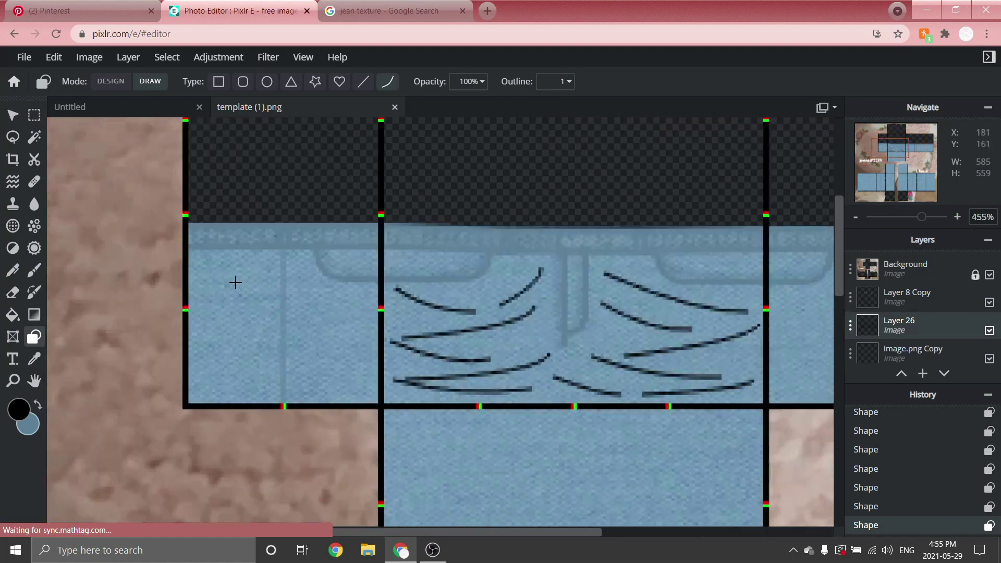
pyautogui.moveTo(188, 255); pyautogui.dragTo(314, 305)
pyautogui.click(192, 313)
pyautogui.moveTo(215, 339); pyautogui.dragTo(391, 304)
pyautogui.click(390, 326)
pyautogui.moveTo(191, 318); pyautogui.dragTo(318, 376)
pyautogui.click(212, 382)
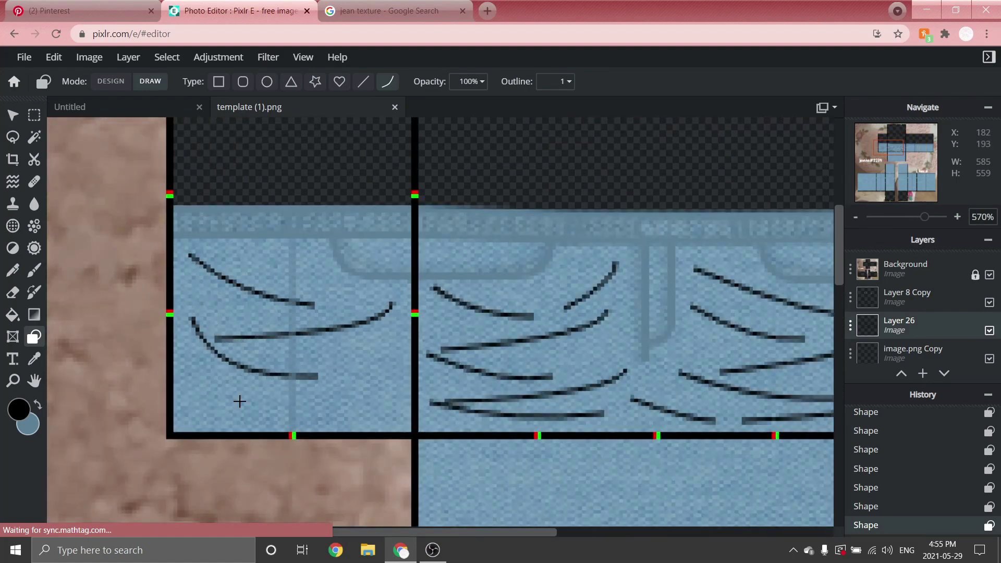
pyautogui.moveTo(239, 400); pyautogui.dragTo(396, 359)
pyautogui.click(373, 399)
pyautogui.moveTo(187, 374)
pyautogui.mouseDown()
pyautogui.moveTo(285, 414)
pyautogui.moveTo(411, 394)
pyautogui.mouseUp()
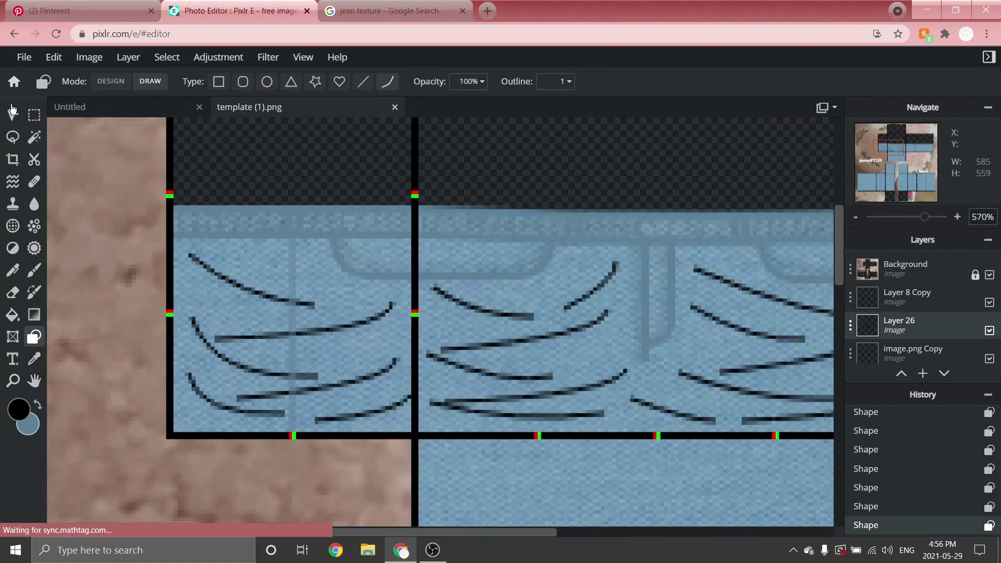
# - Copy the left side panel's creases, flip the copy horizontally onto the opposite side torso panel, and merge it into the crease layer
pyautogui.press('m')
pyautogui.moveTo(172, 199); pyautogui.dragTo(417, 386)
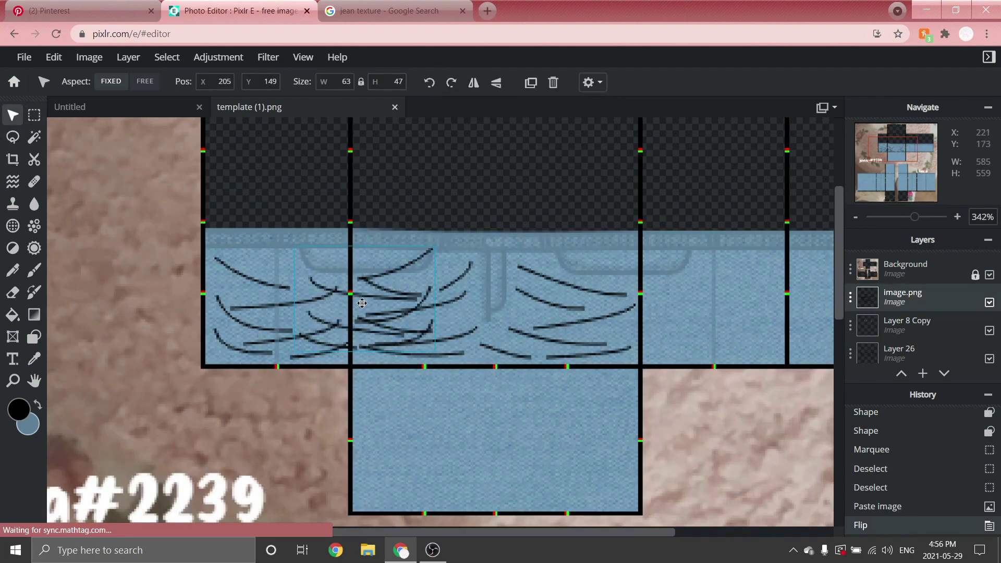
pyautogui.moveTo(362, 303); pyautogui.dragTo(709, 297)
pyautogui.hotkey('ctrl', 'e')
# - Copy the front torso panel's creases onto the back torso panel and merge the copy into the crease layer
pyautogui.scroll(2, 737, 264)
pyautogui.press('m')
pyautogui.moveTo(219, 237); pyautogui.dragTo(300, 396)
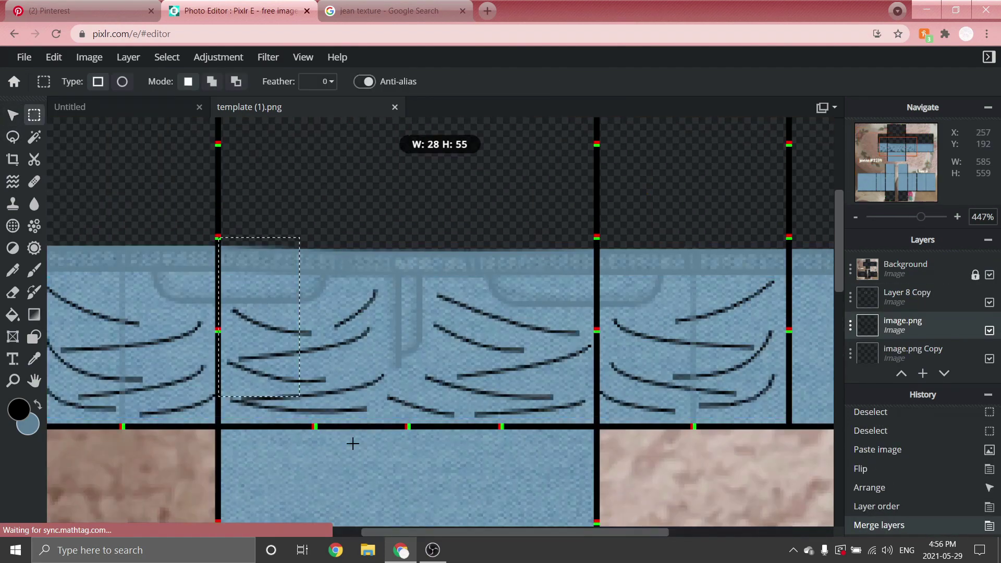
pyautogui.hotkey('ctrl', 'c')
pyautogui.hotkey('ctrl', 'v')
pyautogui.scroll(-4, 261, 318)
pyautogui.moveTo(304, 325); pyautogui.dragTo(799, 326)
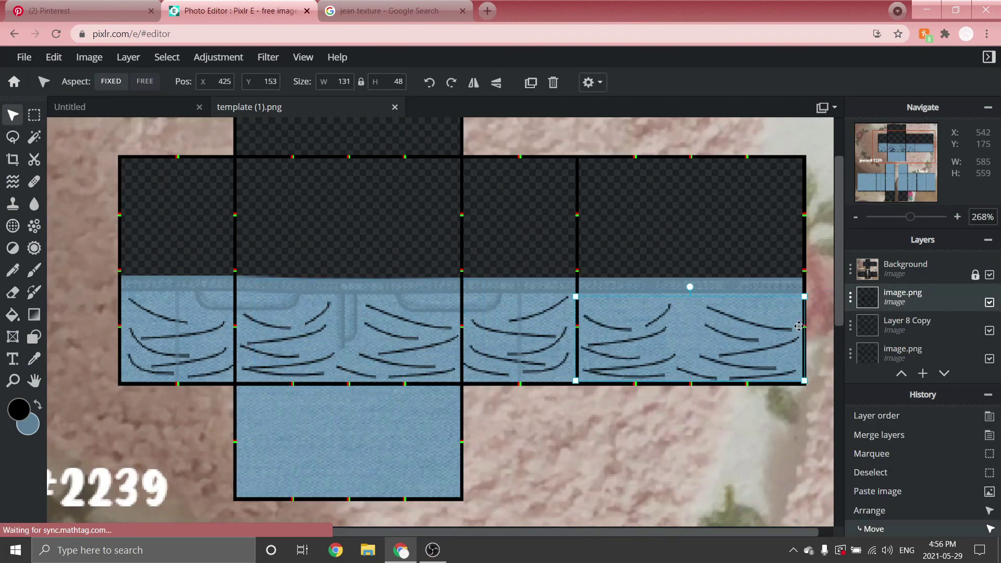
pyautogui.hotkey('ctrl', '[')
pyautogui.hotkey('ctrl', 'e')
# - Draw curved black crease lines down the full height of the left leg's innermost panel with the Bezier shape
pyautogui.scroll(-5, 799, 326)
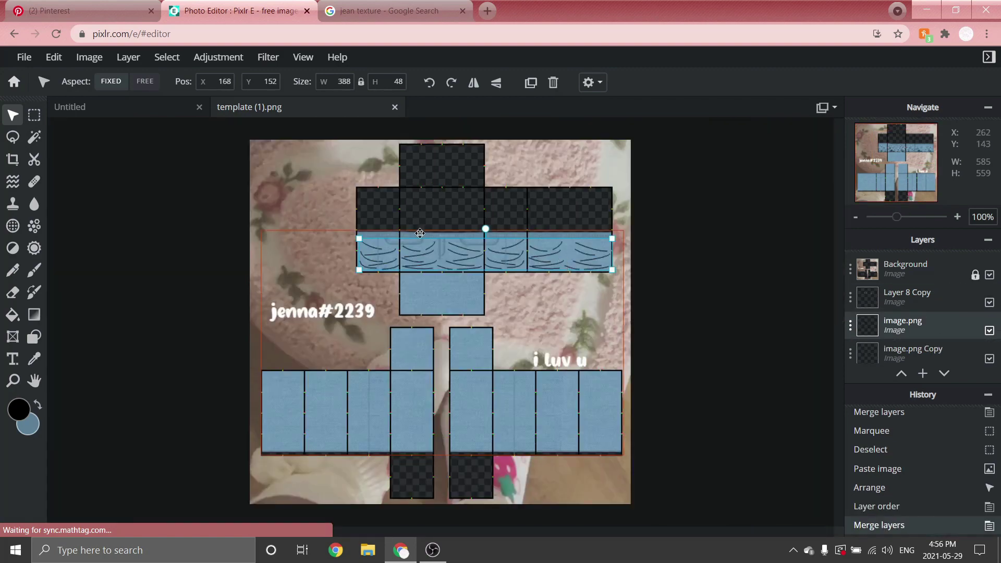
pyautogui.scroll(1, 499, 249)
pyautogui.scroll(-2, 485, 251)
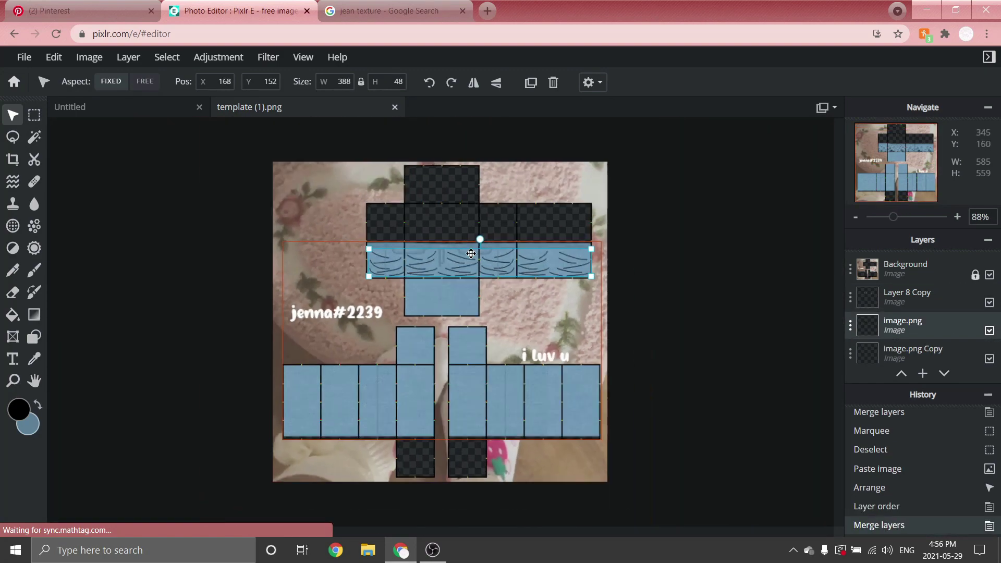
pyautogui.scroll(1, 471, 253)
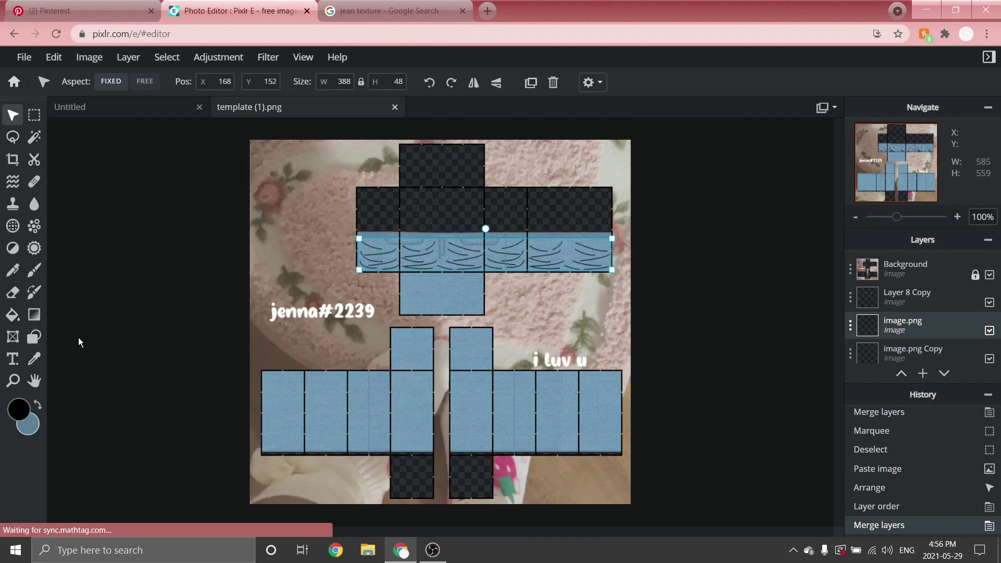
pyautogui.click(34, 337)
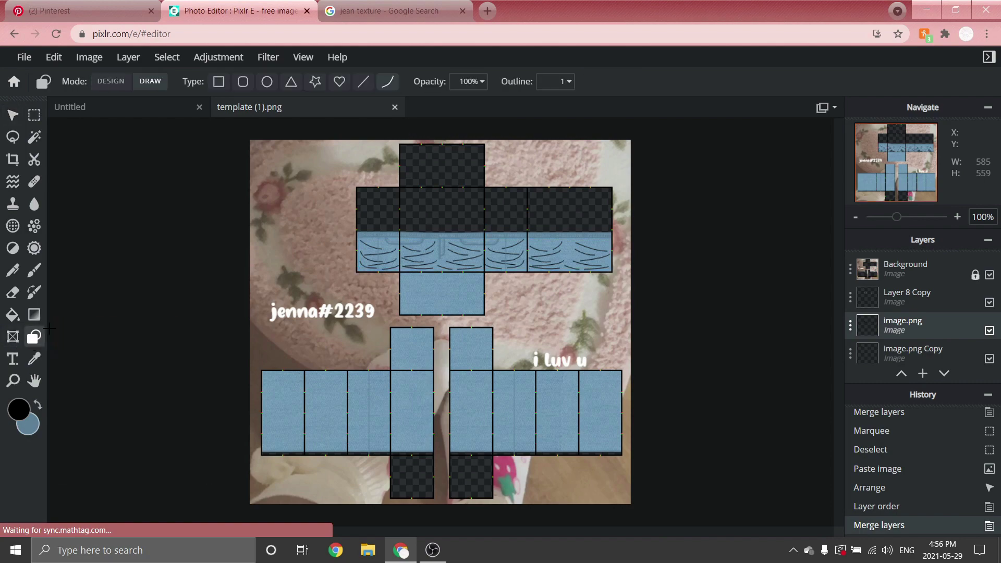
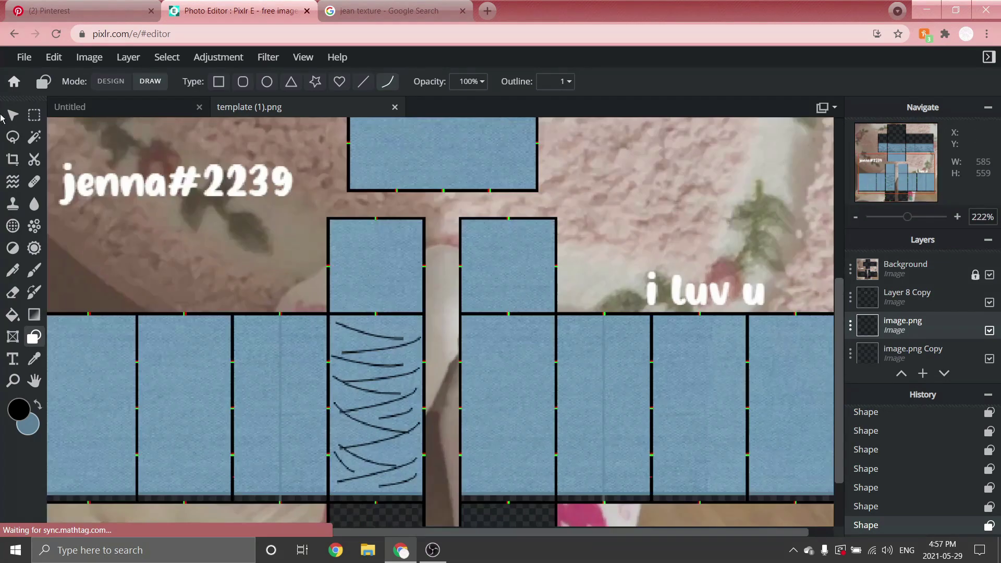
# - Copy the leg creases onto the adjacent panel, flip the copy horizontally, and duplicate it to cover the left leg's remaining panels
pyautogui.click(751, 449)
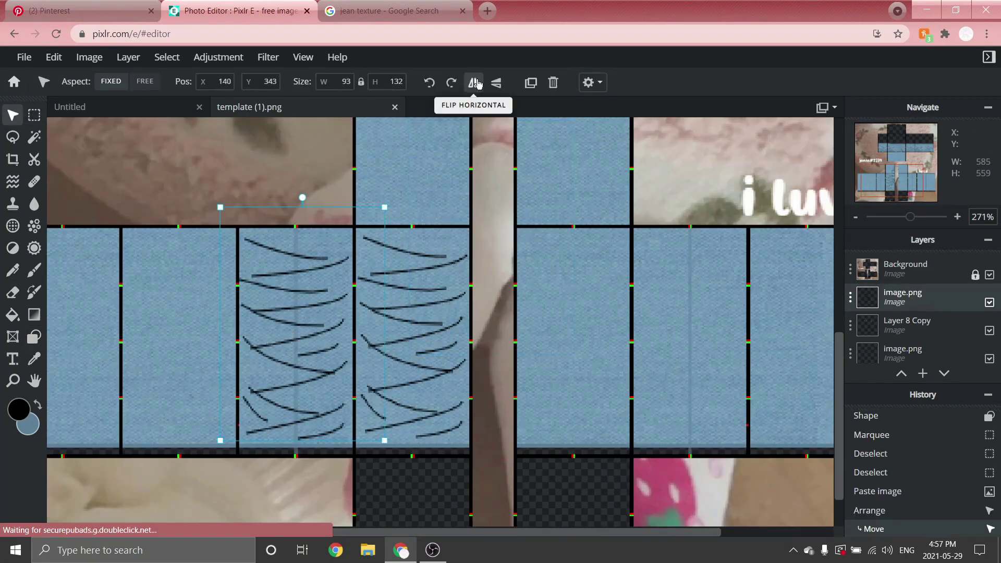
pyautogui.click(479, 85)
pyautogui.hotkey('ctrl', 'j')
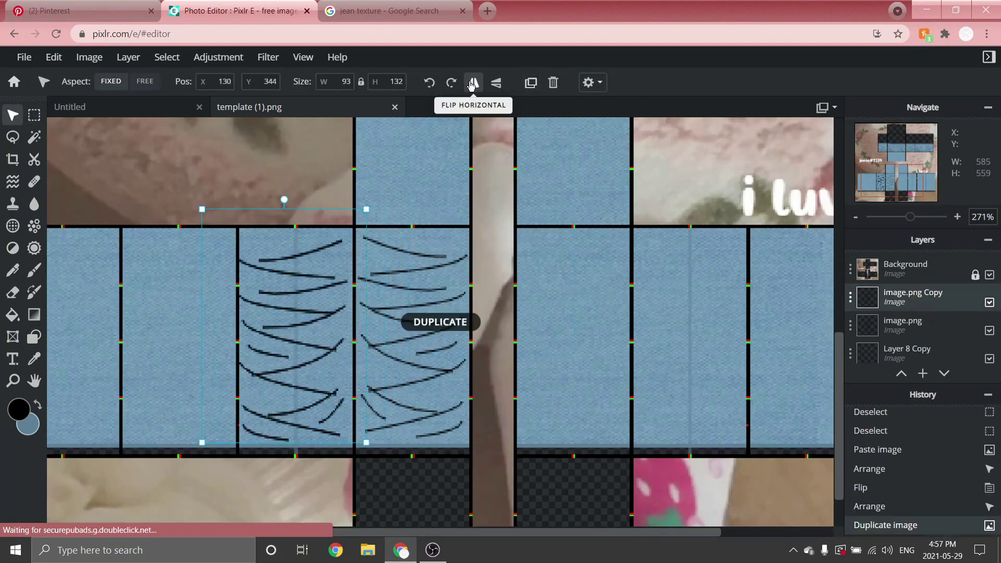
pyautogui.click(478, 84)
pyautogui.hotkey('ctrl', 'j')
pyautogui.scroll(-1, 409, 217)
# - Merge the left leg's crease layers, then place a horizontally flipped copy of them on the right leg's panels
pyautogui.hotkey('ctrl', 'e')
pyautogui.hotkey('ctrl', 'v')
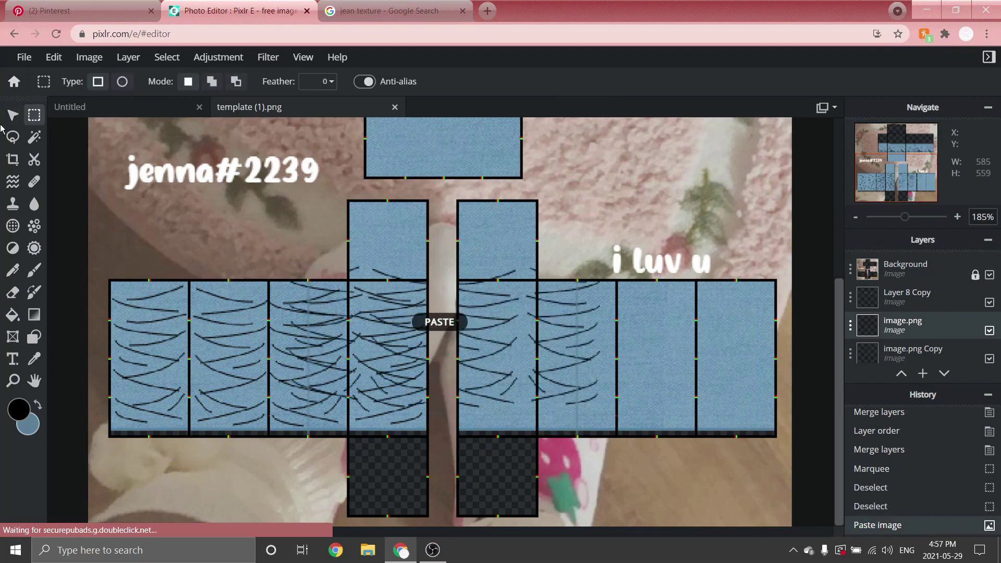
pyautogui.click(473, 83)
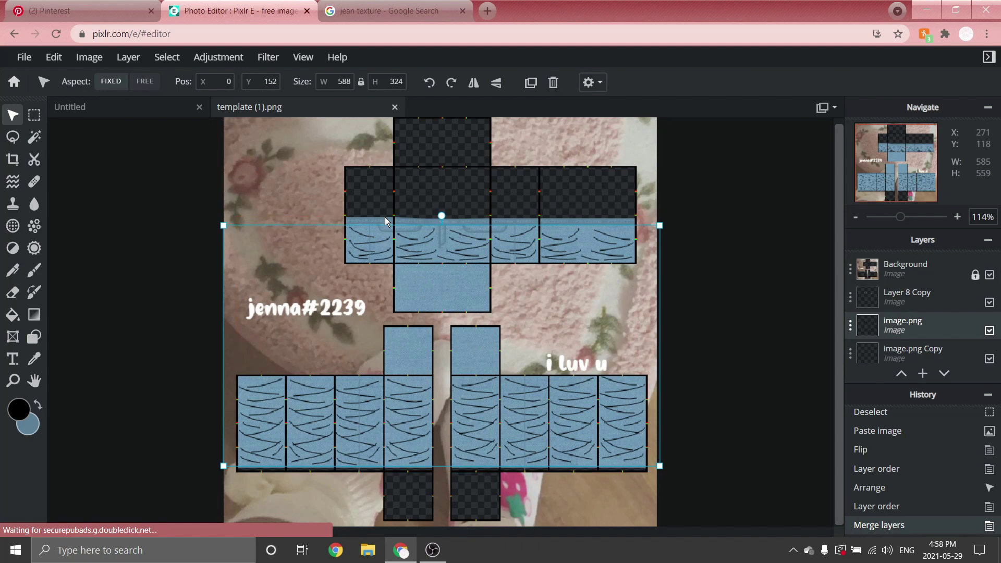
# - Duplicate the merged crease layer and place the copy above Layer 8 Copy
pyautogui.scroll(-1, 427, 398)
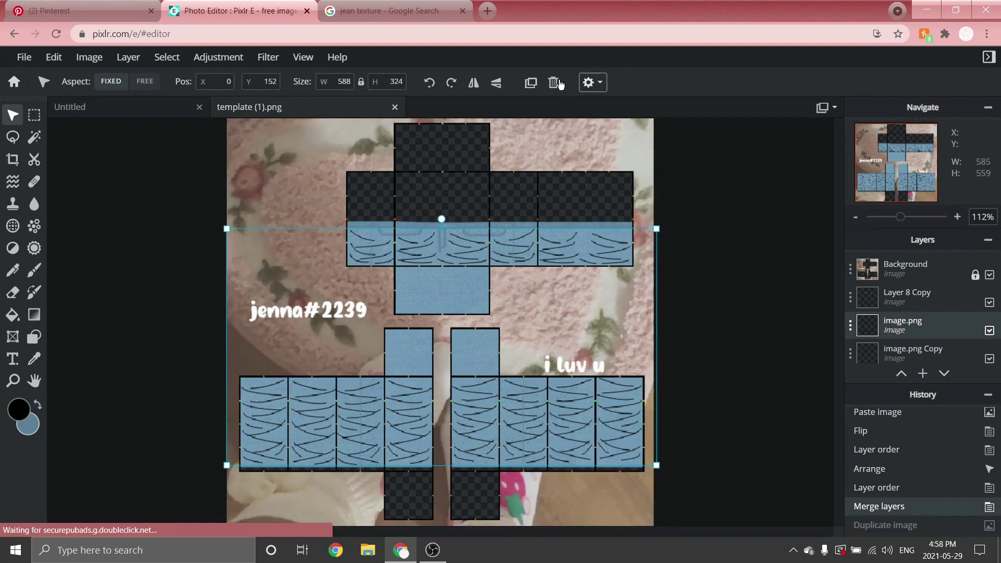
pyautogui.click(530, 83)
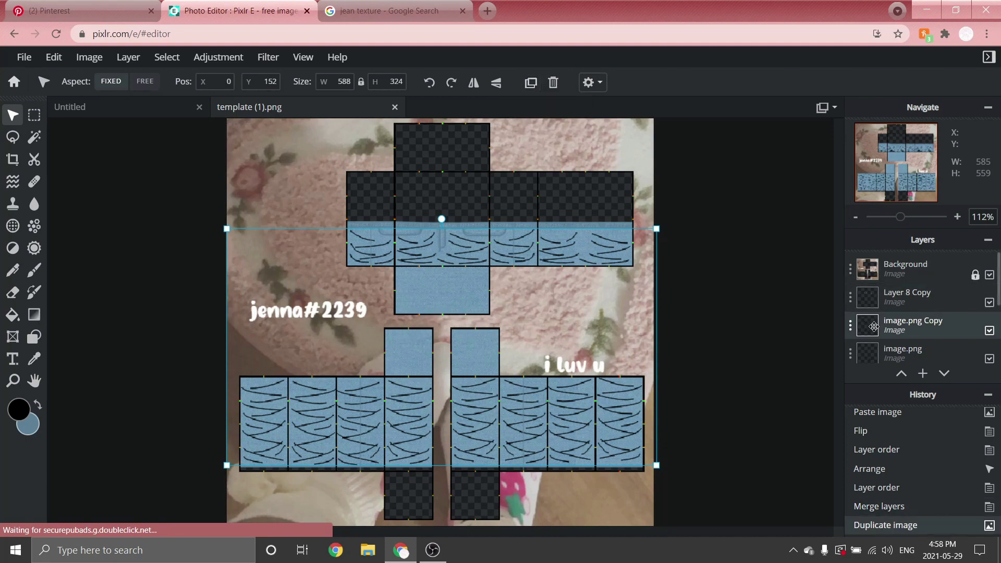
pyautogui.moveTo(874, 326); pyautogui.dragTo(874, 298)
# - Offset the duplicated crease layer slightly up and left of the original lines, to X -1, Y 150
pyautogui.scroll(10, 357, 371)
pyautogui.scroll(-2, 360, 383)
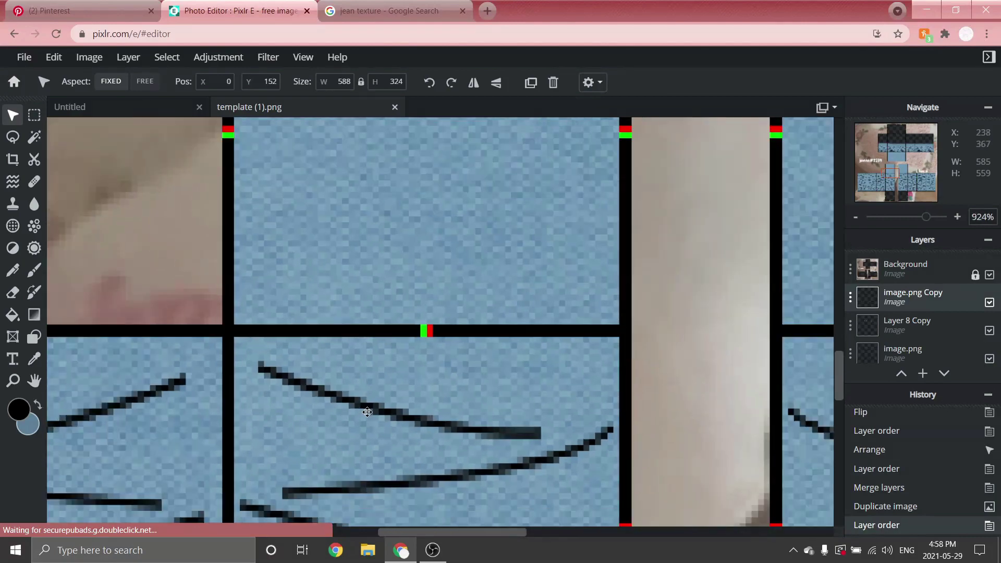
pyautogui.moveTo(368, 407); pyautogui.dragTo(361, 393)
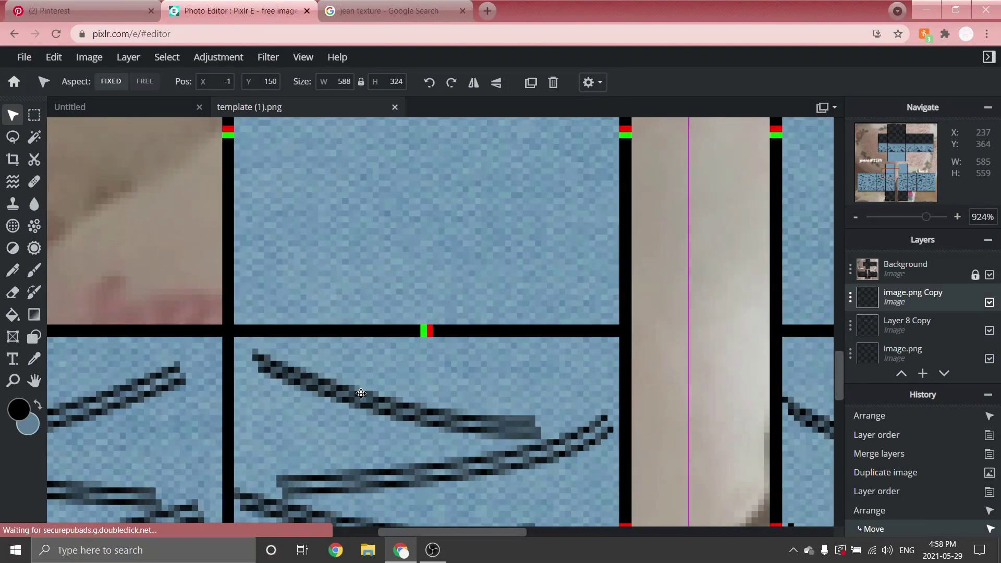
pyautogui.scroll(-10, 360, 393)
pyautogui.scroll(3, 460, 487)
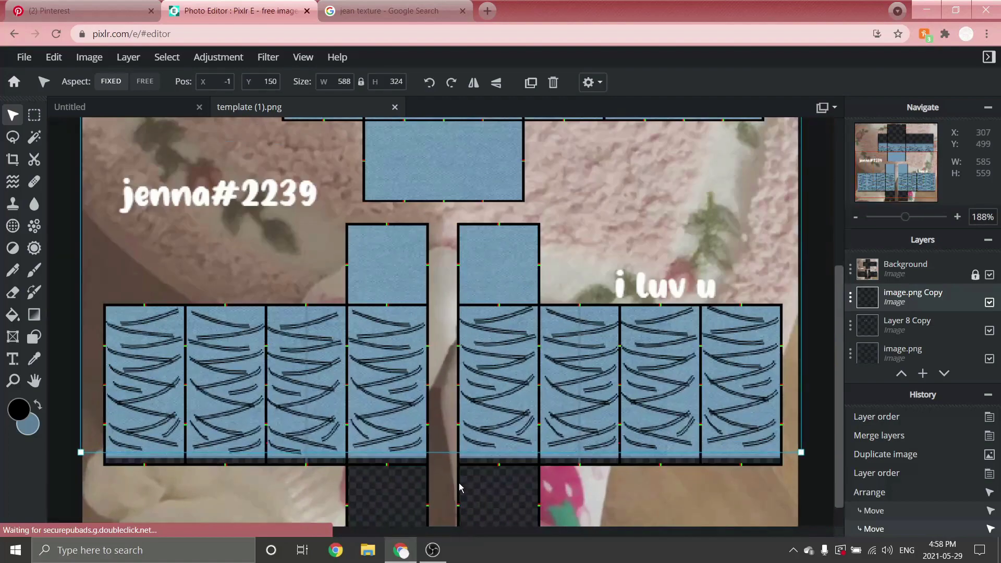
# - Set the foreground color to white and recolor the duplicated crease layer solid white with a Color lookup gradient
pyautogui.scroll(4, 425, 422)
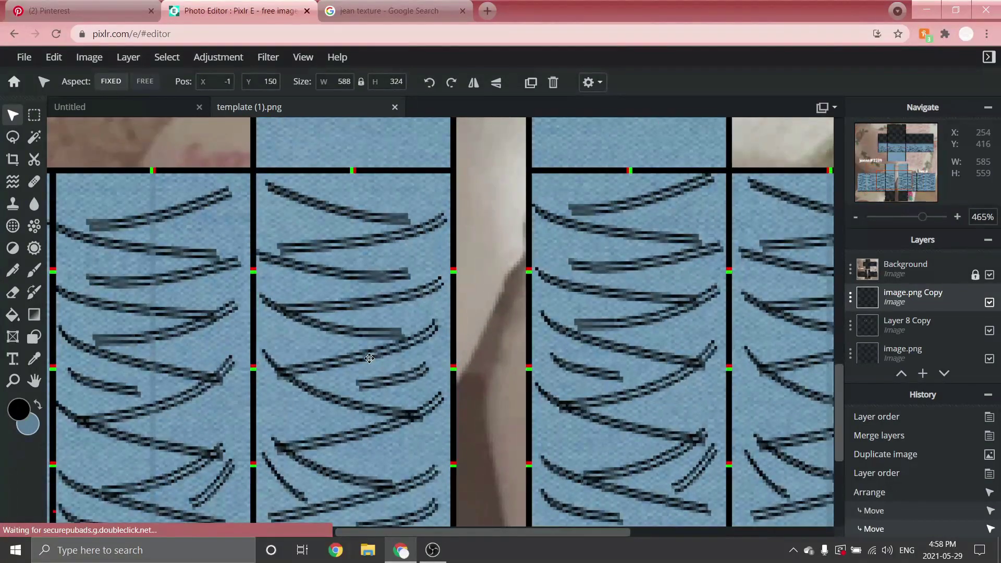
pyautogui.scroll(-6, 375, 364)
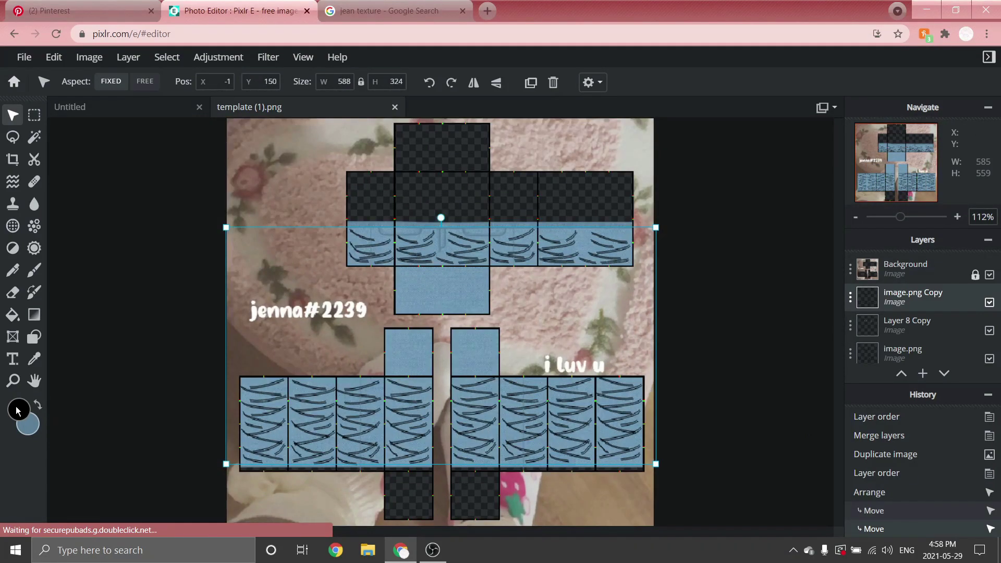
pyautogui.click(23, 412)
pyautogui.moveTo(535, 267); pyautogui.dragTo(495, 165)
pyautogui.click(767, 366)
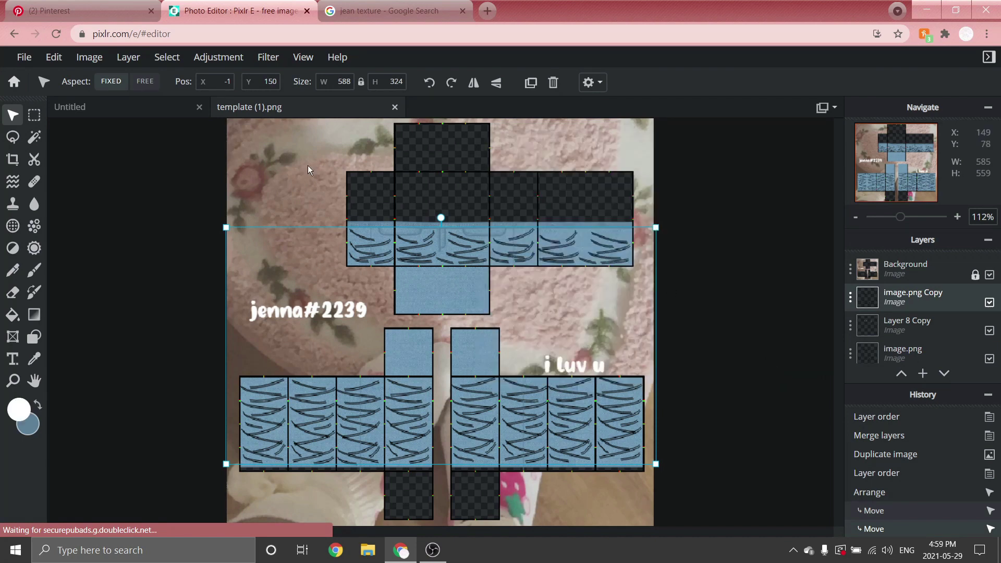
pyautogui.click(234, 61)
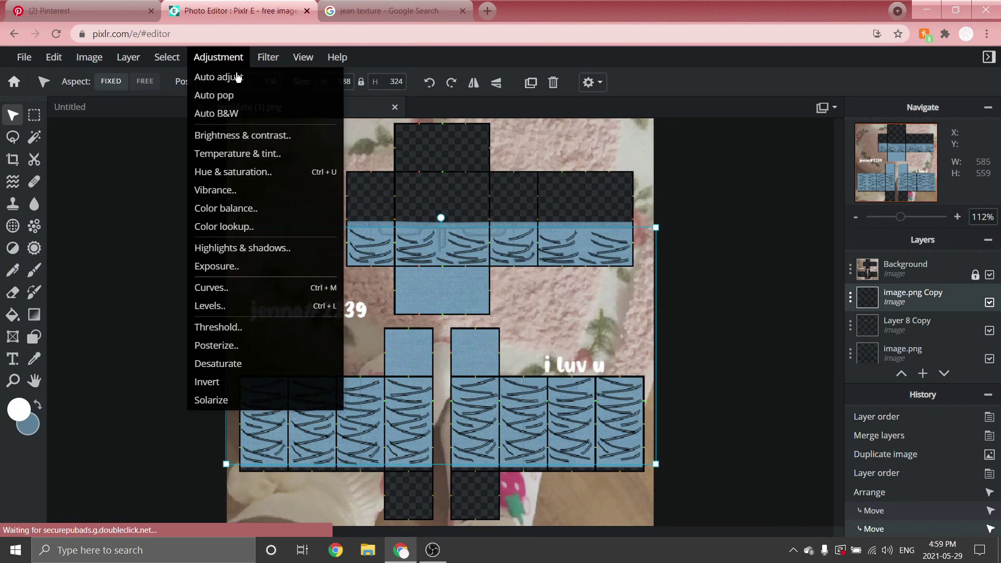
pyautogui.click(239, 230)
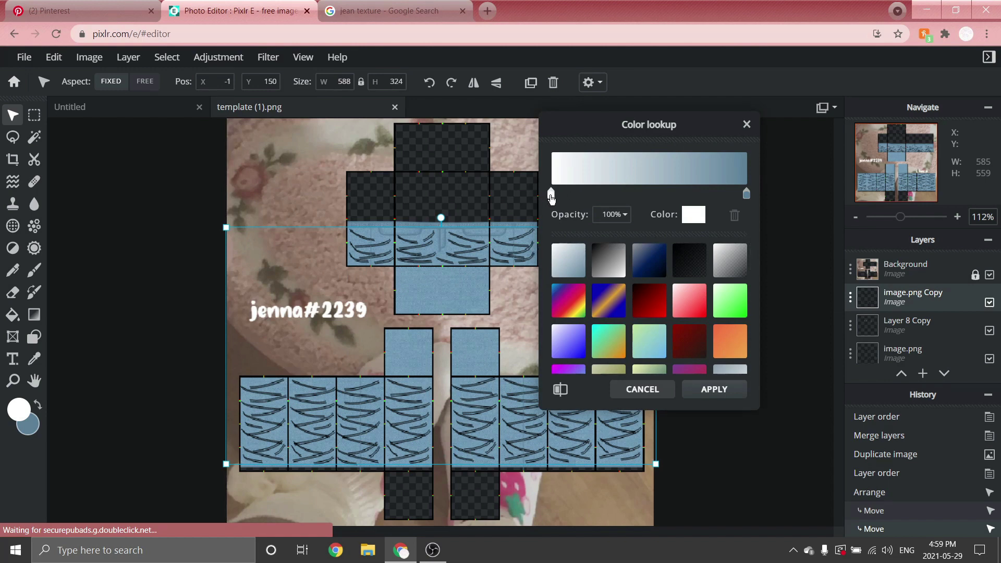
pyautogui.moveTo(552, 195); pyautogui.dragTo(835, 192)
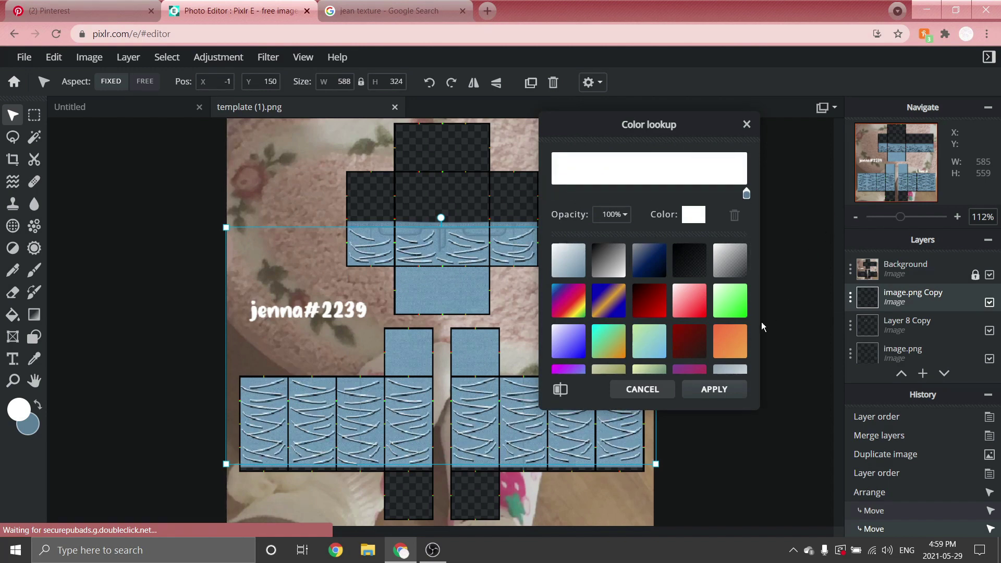
pyautogui.click(718, 390)
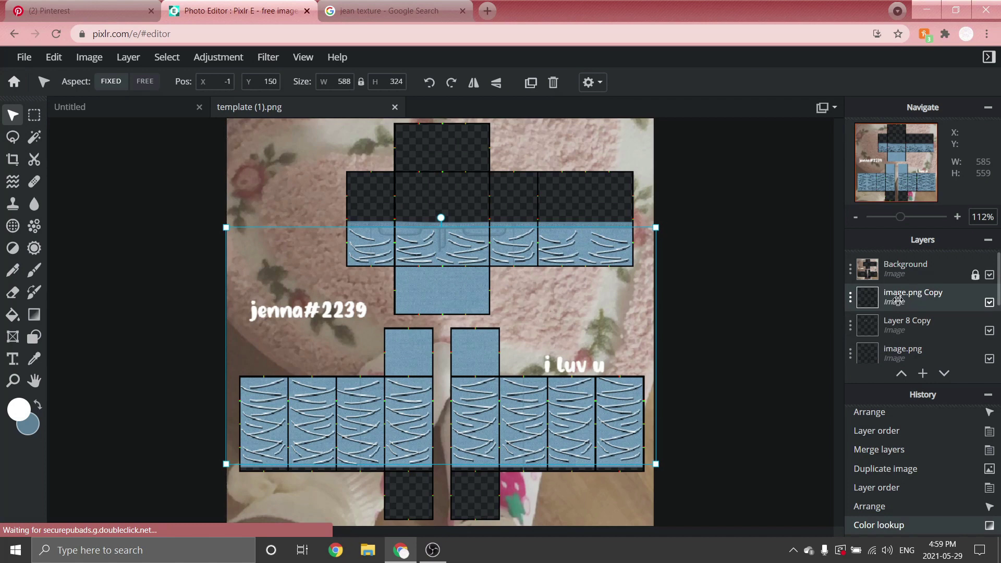
# - Move the white crease copy below Layer 8 Copy, merge it with the original creases, and blur them by just under 16
pyautogui.moveTo(897, 299); pyautogui.dragTo(896, 320)
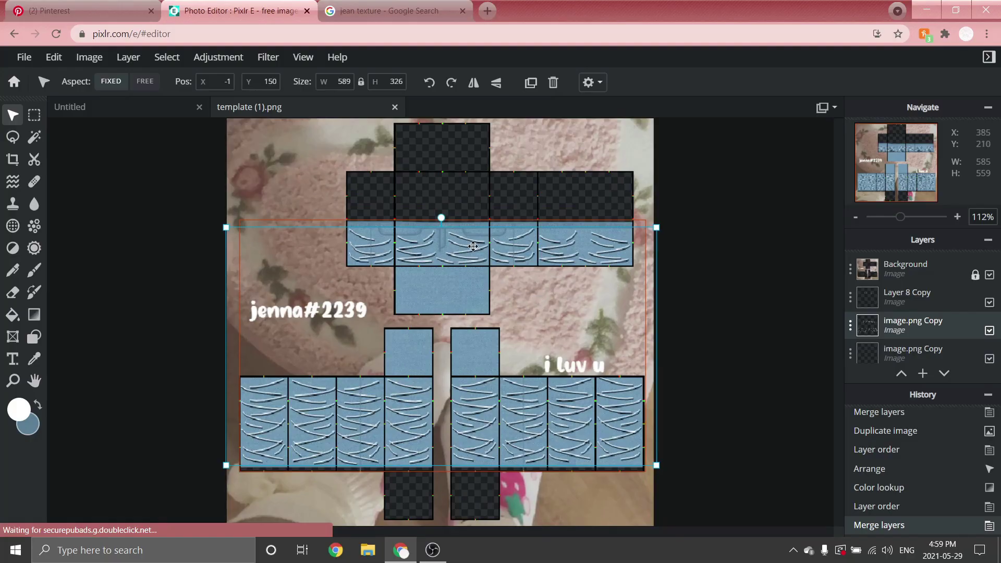
pyautogui.click(268, 57)
pyautogui.moveTo(358, 104)
pyautogui.click(476, 130)
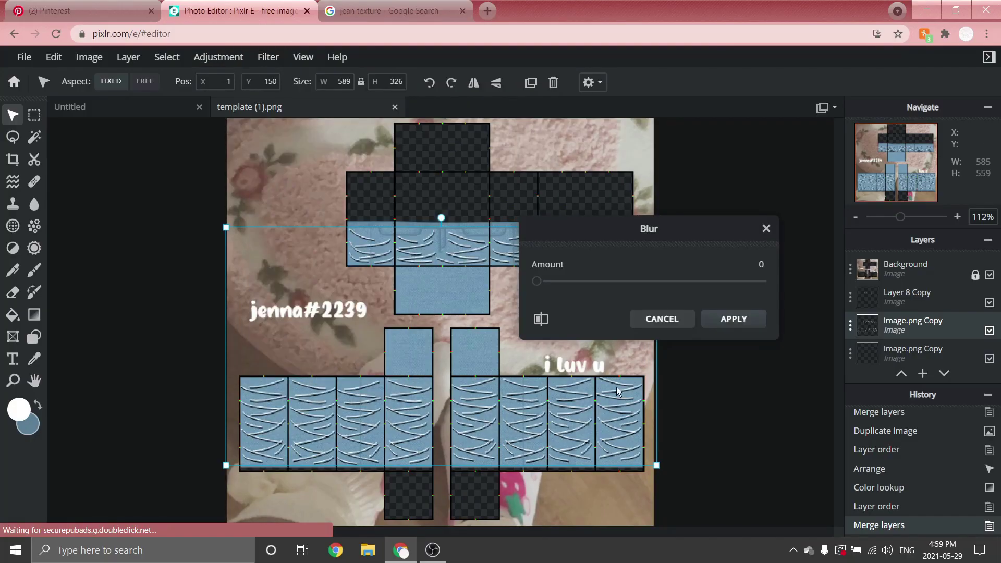
pyautogui.moveTo(536, 282); pyautogui.dragTo(569, 282)
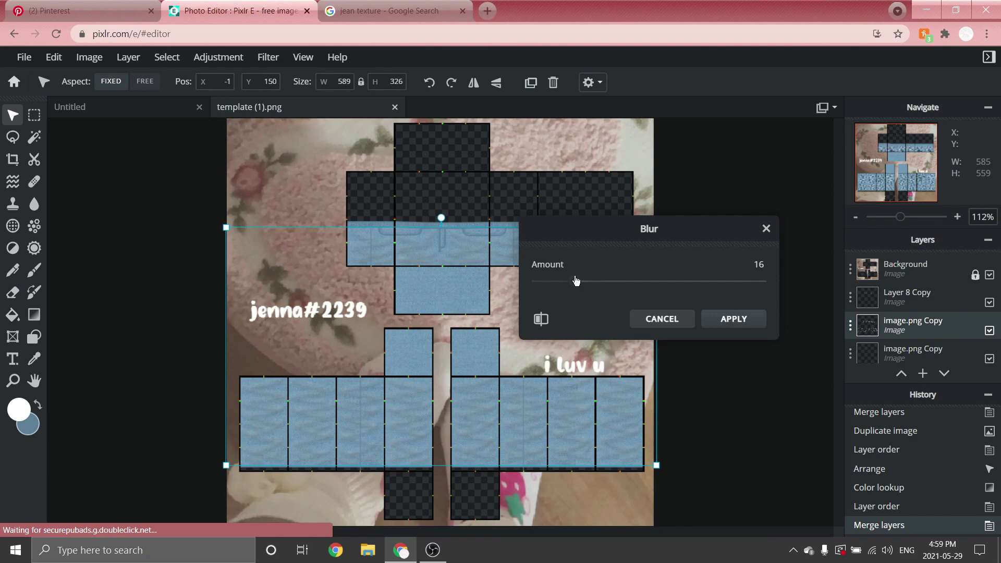
pyautogui.moveTo(577, 281)
pyautogui.mouseDown()
pyautogui.moveTo(561, 280)
pyautogui.moveTo(572, 280)
pyautogui.mouseUp()
pyautogui.click(748, 317)
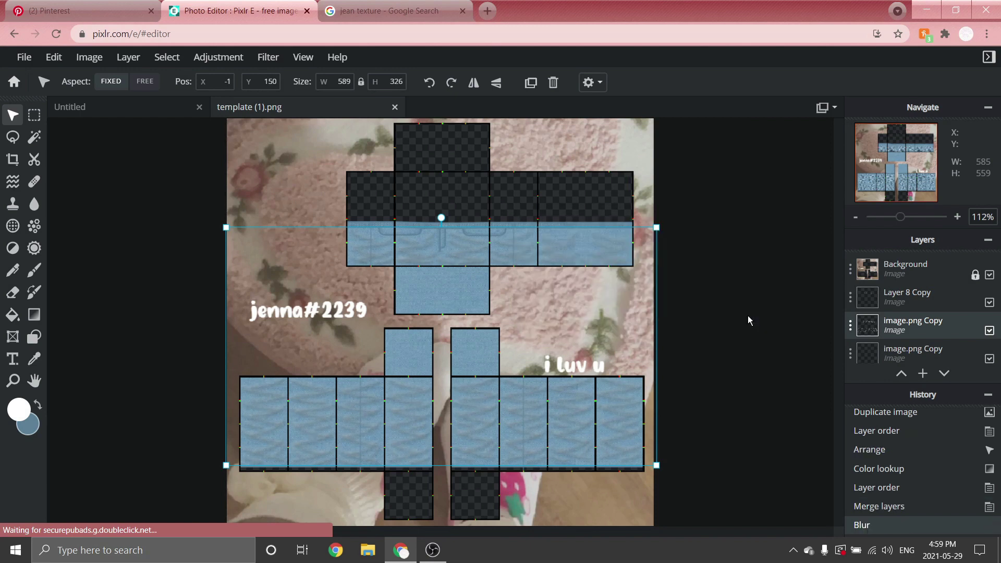
# - Set the merged crease layer's blend mode to Overlay and lower its opacity slightly
pyautogui.click(851, 327)
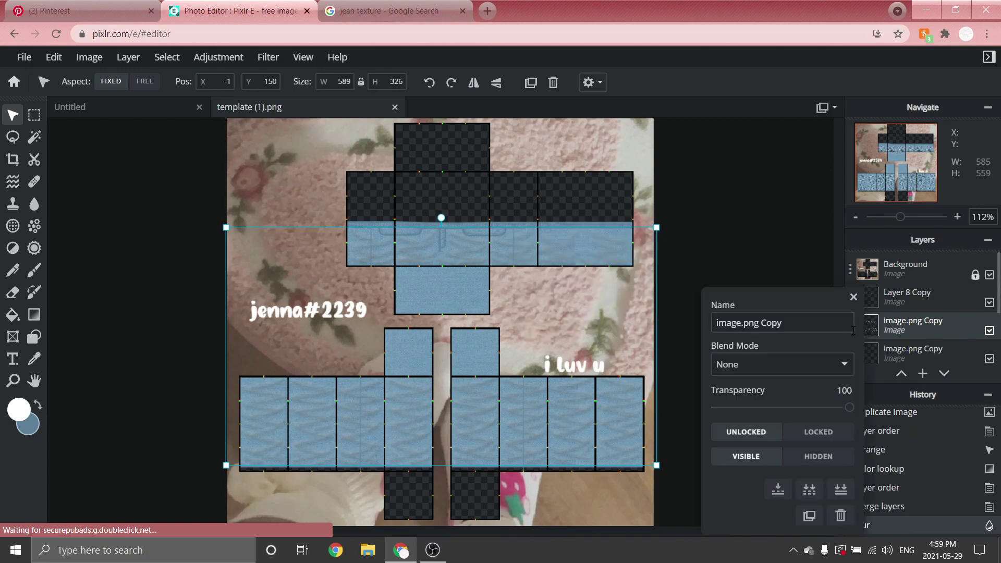
pyautogui.click(743, 377)
pyautogui.click(768, 173)
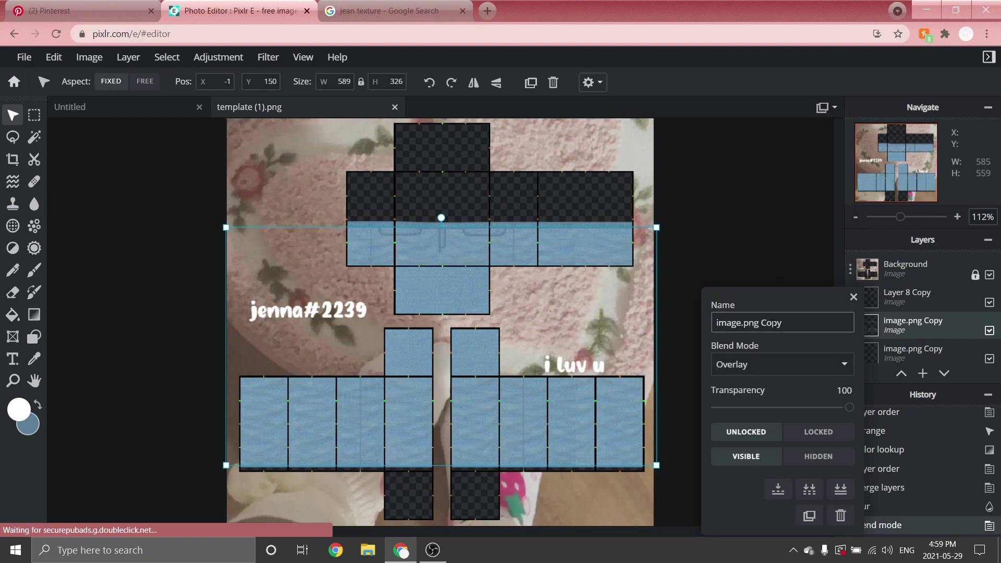
pyautogui.moveTo(850, 408); pyautogui.dragTo(832, 414)
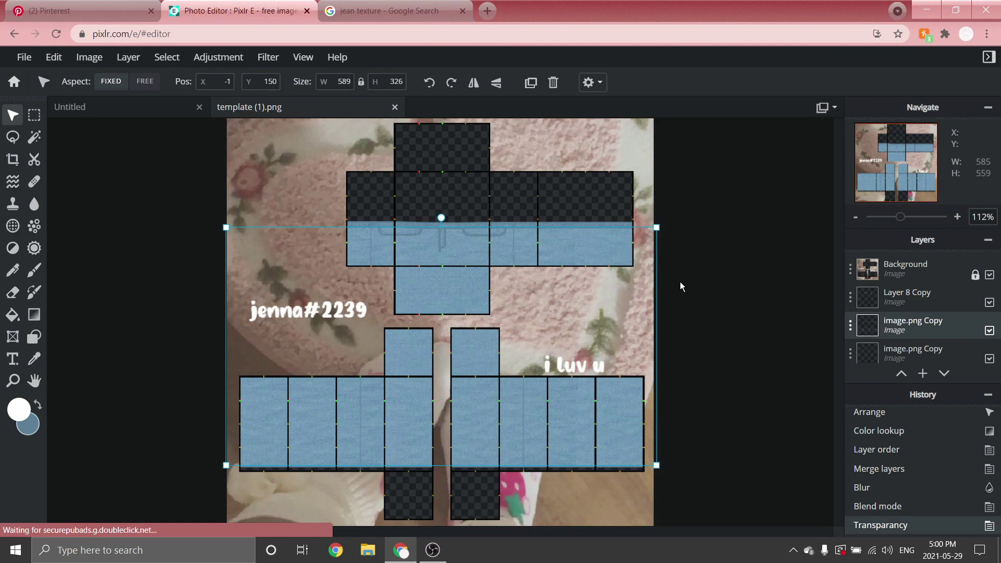
# - Add a new layer above the crease layer and choose the 5 px round brush for painting
pyautogui.scroll(-1, 452, 224)
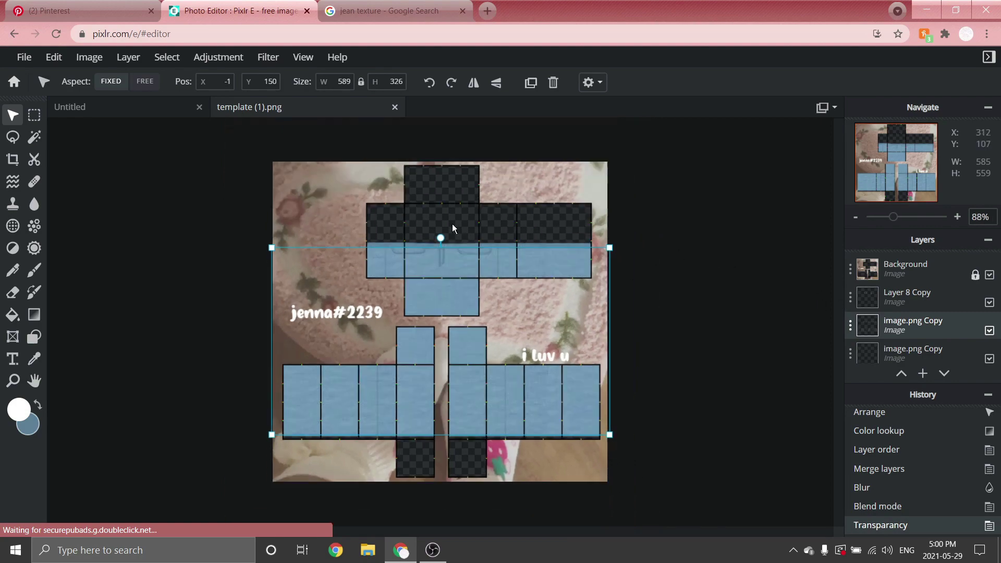
pyautogui.scroll(2, 452, 224)
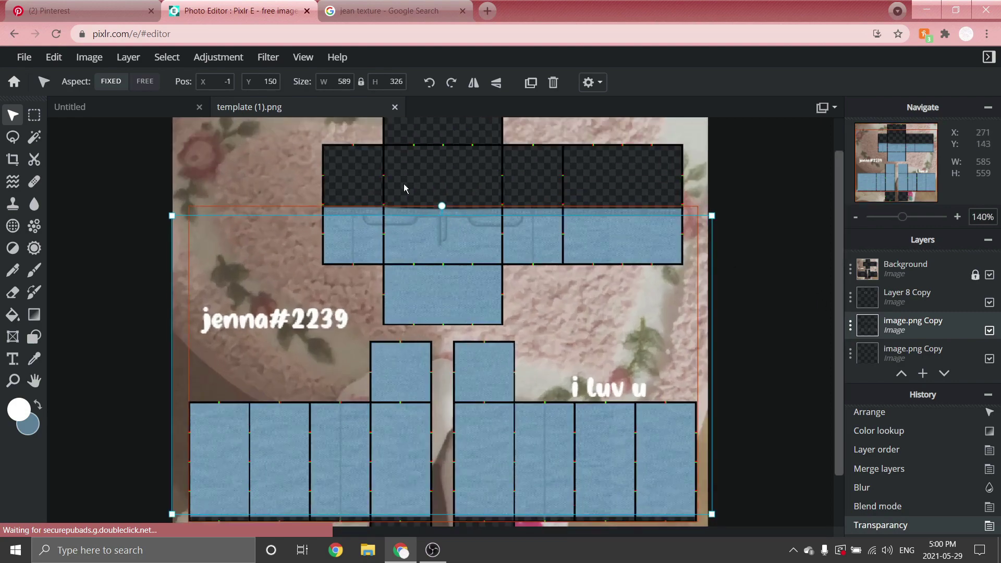
pyautogui.click(129, 57)
pyautogui.click(137, 76)
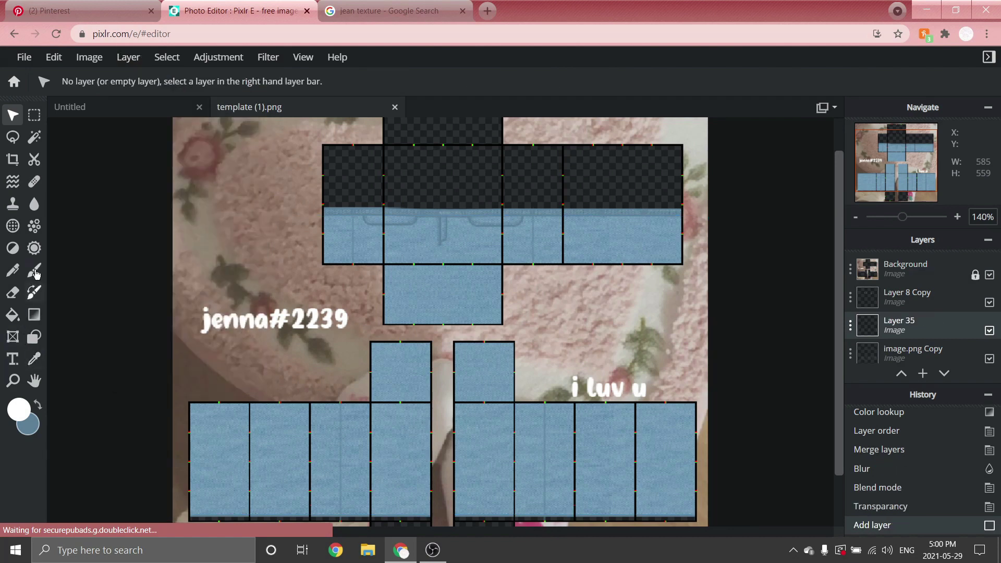
pyautogui.click(35, 270)
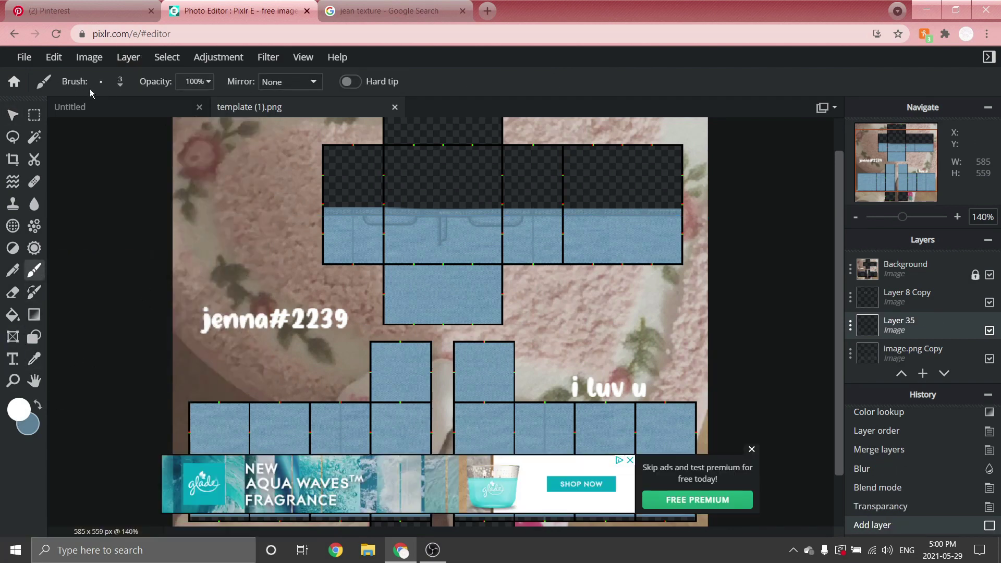
pyautogui.click(104, 82)
pyautogui.click(134, 260)
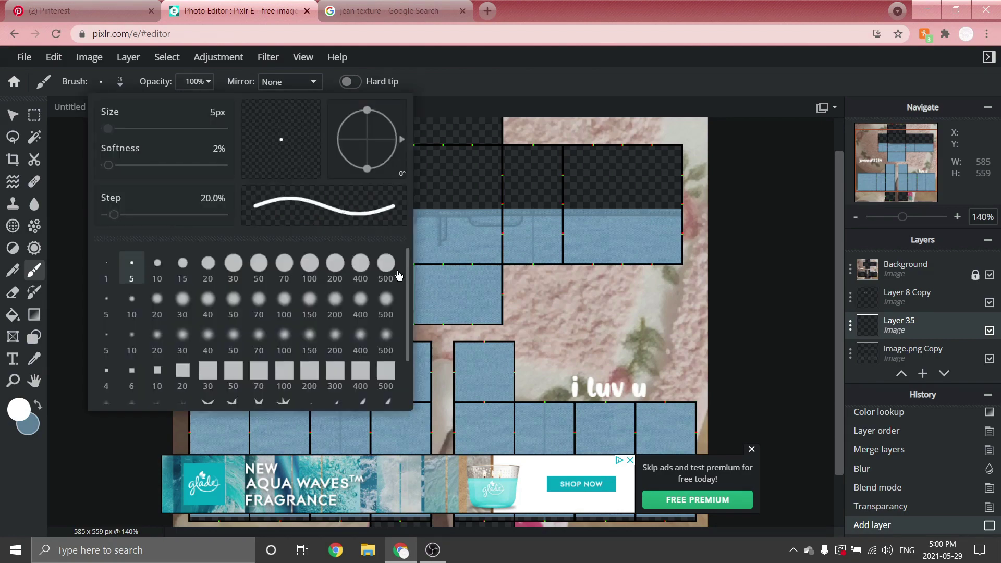
# - Paint white highlight strokes inside the left pocket outline, on both the front and side torso panels
pyautogui.scroll(3, 412, 209)
pyautogui.scroll(5, 412, 208)
pyautogui.moveTo(229, 251)
pyautogui.mouseDown()
pyautogui.moveTo(447, 265)
pyautogui.moveTo(502, 250)
pyautogui.mouseUp()
pyautogui.scroll(-2, 400, 261)
pyautogui.scroll(3, 208, 229)
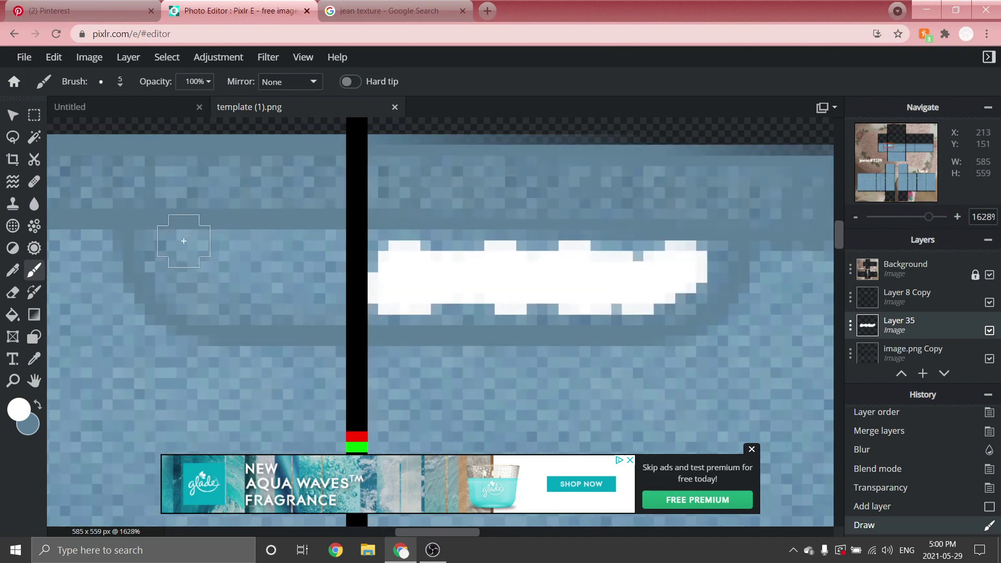
pyautogui.moveTo(219, 263); pyautogui.dragTo(178, 266)
# - Paint white highlights inside the right pocket outline across the panel border, and a vertical stroke inside the fly
pyautogui.scroll(-1, 188, 263)
pyautogui.scroll(-2, 766, 268)
pyautogui.scroll(1, 766, 267)
pyautogui.moveTo(391, 287); pyautogui.dragTo(751, 292)
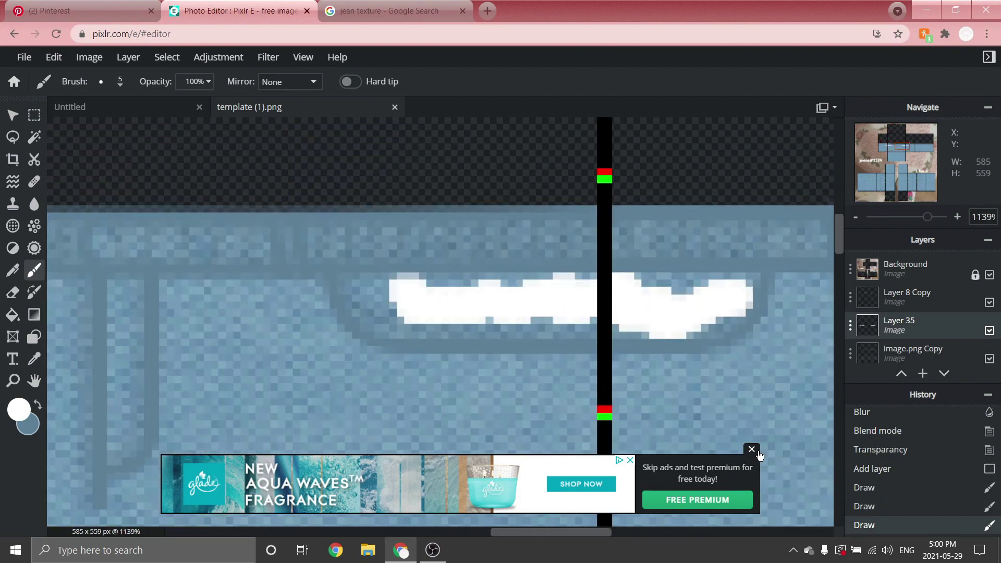
pyautogui.moveTo(396, 307); pyautogui.dragTo(360, 310)
pyautogui.scroll(1, 278, 415)
pyautogui.moveTo(278, 415); pyautogui.dragTo(284, 287)
pyautogui.scroll(-5, 284, 287)
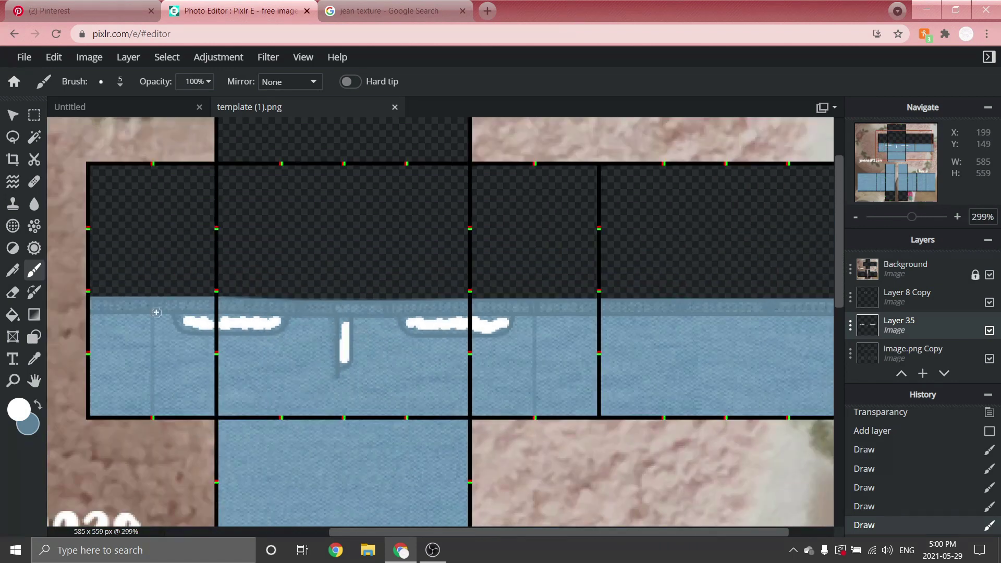
# - Draw white straight lines with outline 3 along the waistband of the left side and front torso panels
pyautogui.click(34, 337)
pyautogui.click(363, 81)
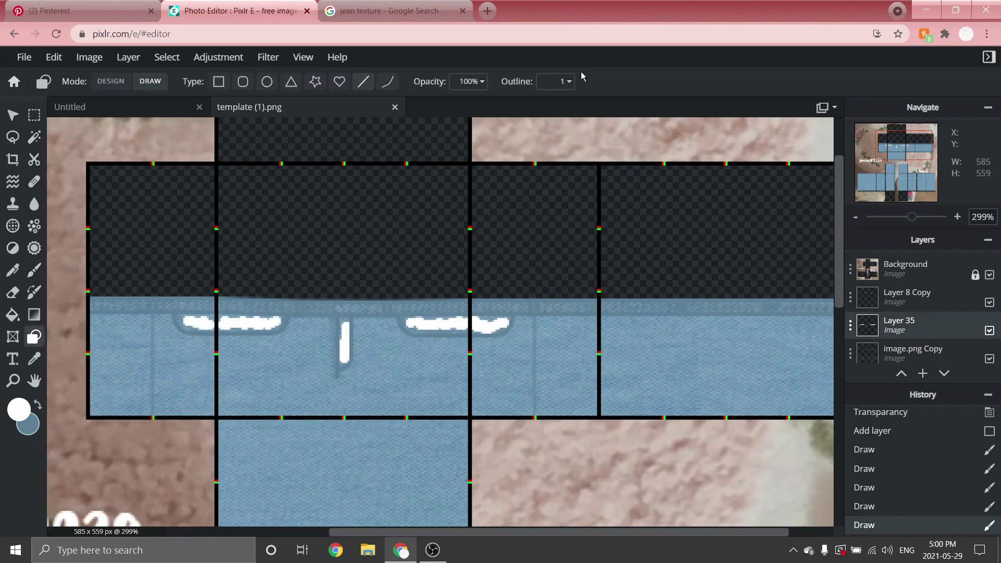
pyautogui.click(568, 81)
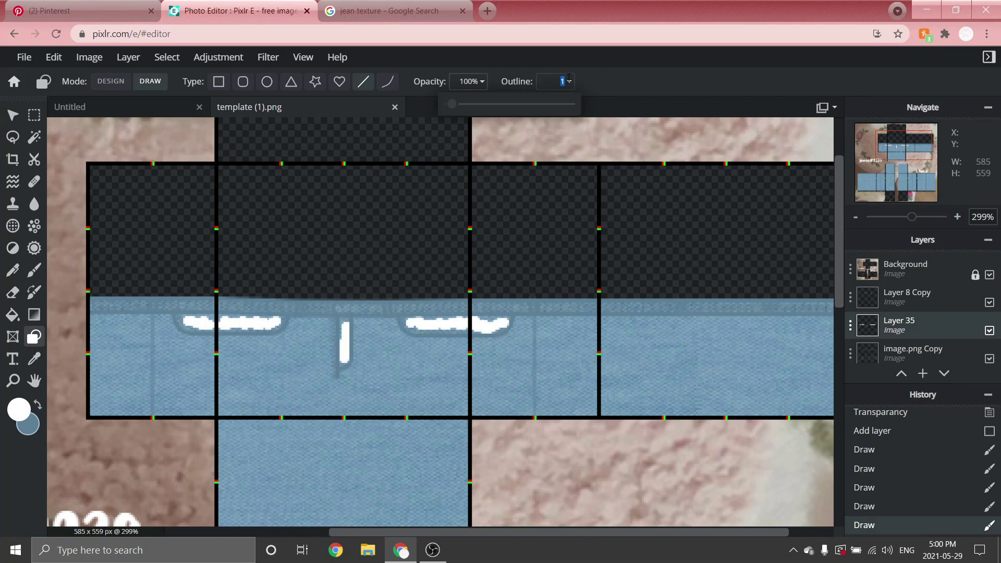
pyautogui.scroll(4, 431, 284)
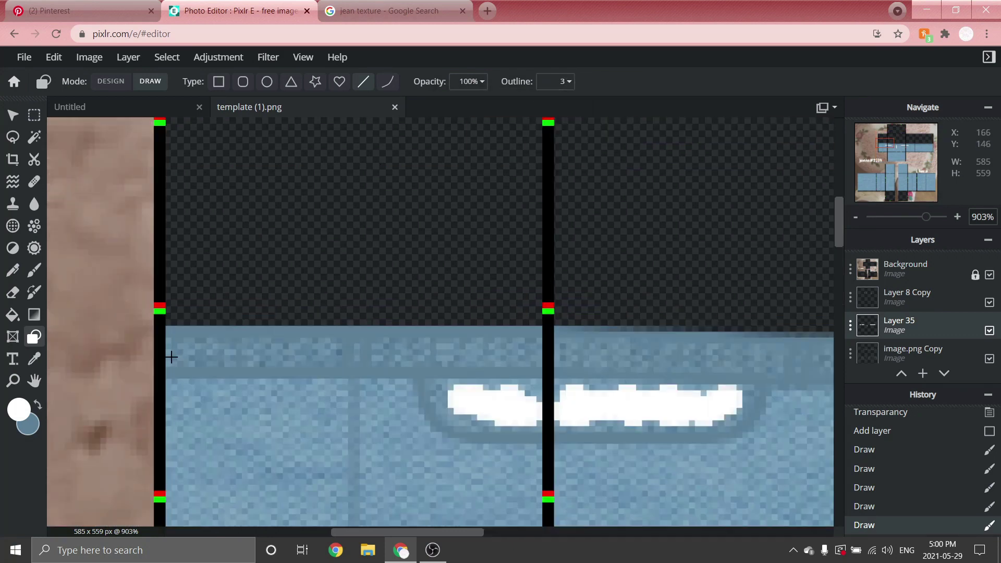
pyautogui.moveTo(171, 357); pyautogui.dragTo(542, 354)
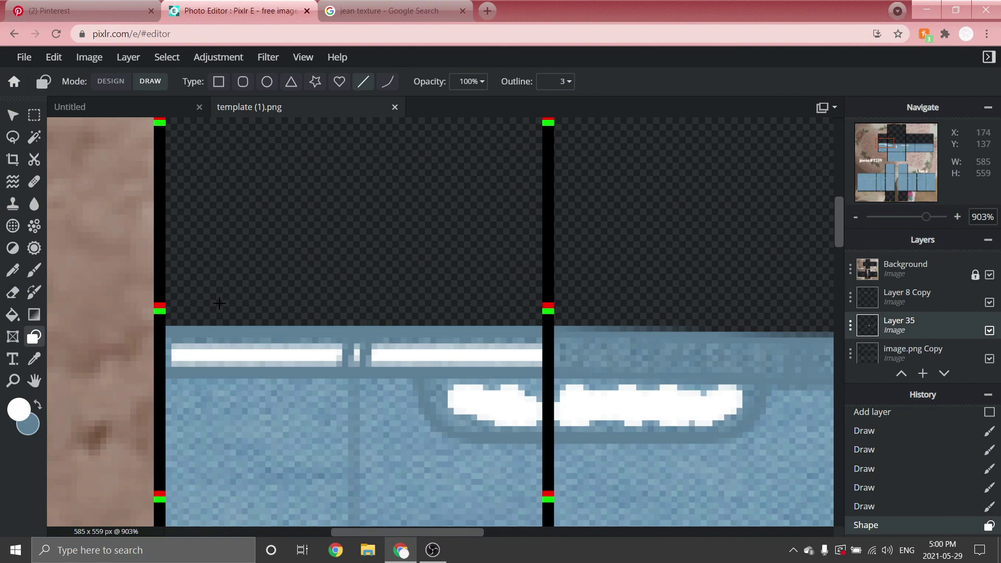
pyautogui.scroll(-3, 219, 303)
pyautogui.scroll(2, 654, 306)
pyautogui.moveTo(222, 339); pyautogui.dragTo(781, 339)
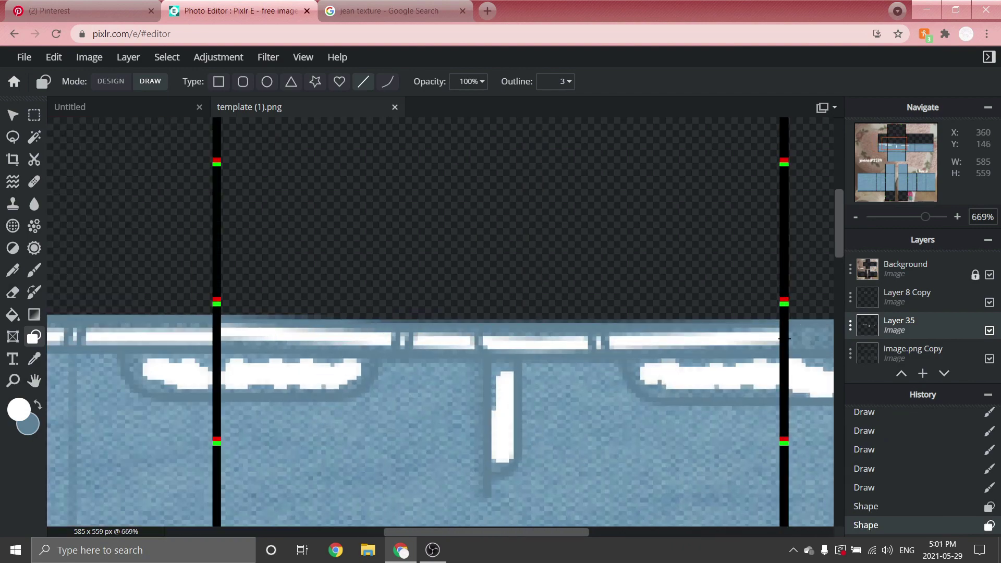
# - Extend the white waistband line across the right side and back torso panels
pyautogui.scroll(-3, 781, 338)
pyautogui.scroll(2, 803, 312)
pyautogui.scroll(-2, 830, 290)
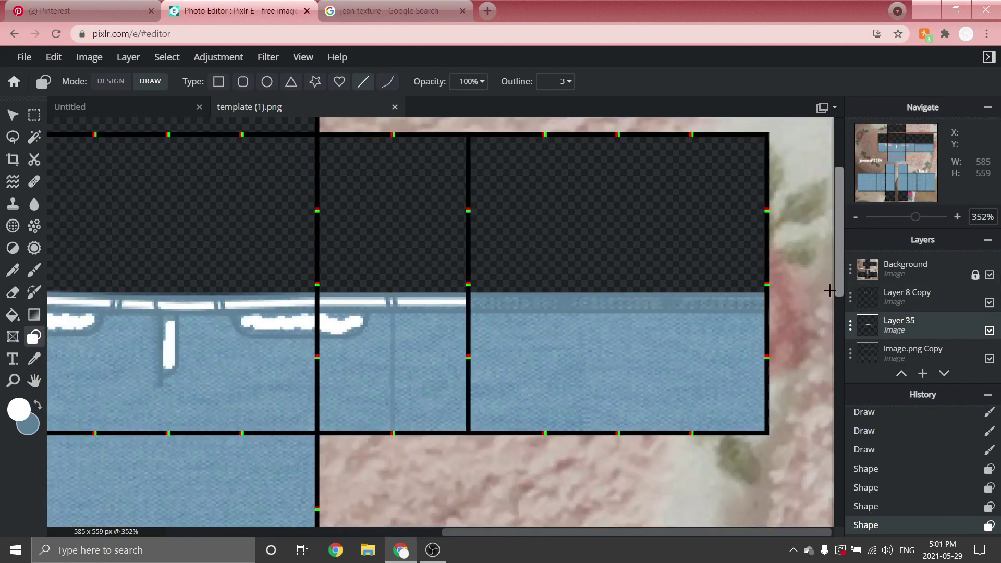
pyautogui.scroll(2, 711, 287)
pyautogui.moveTo(286, 314); pyautogui.dragTo(807, 315)
pyautogui.scroll(-4, 783, 317)
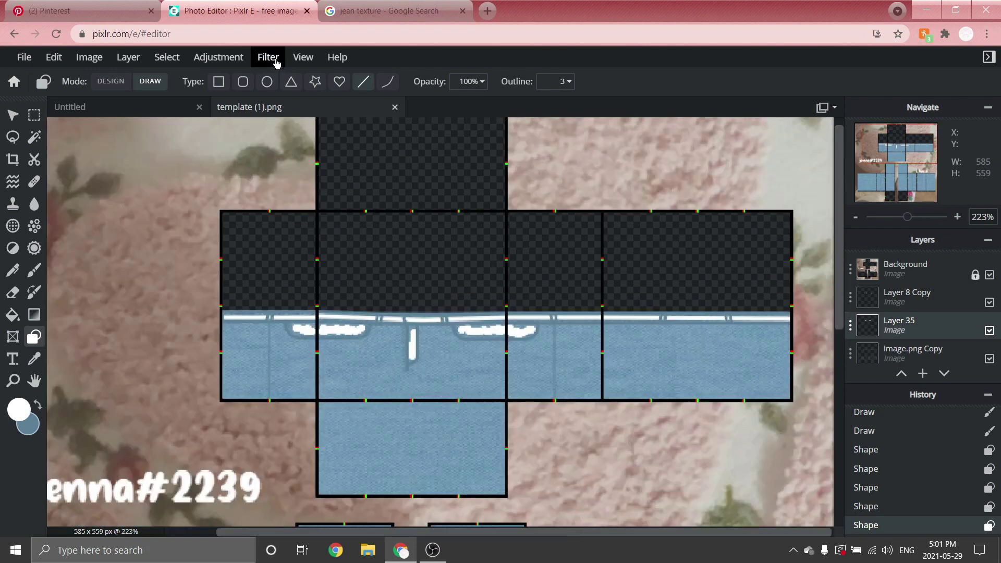
# - Blur the white highlight layer, Layer 35, with the Blur filter at amount 8
pyautogui.click(277, 60)
pyautogui.moveTo(384, 98)
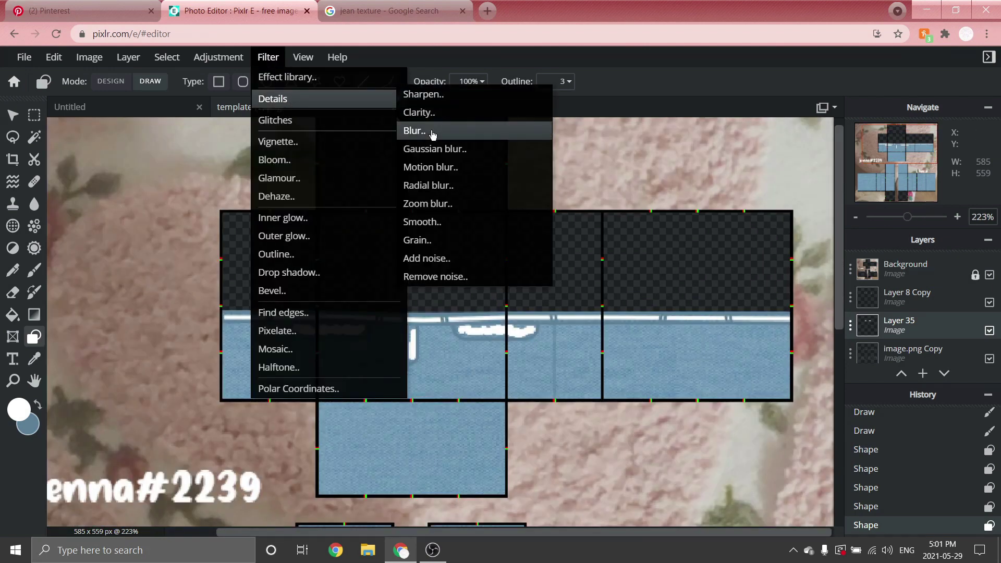
pyautogui.click(418, 130)
pyautogui.moveTo(537, 282); pyautogui.dragTo(550, 280)
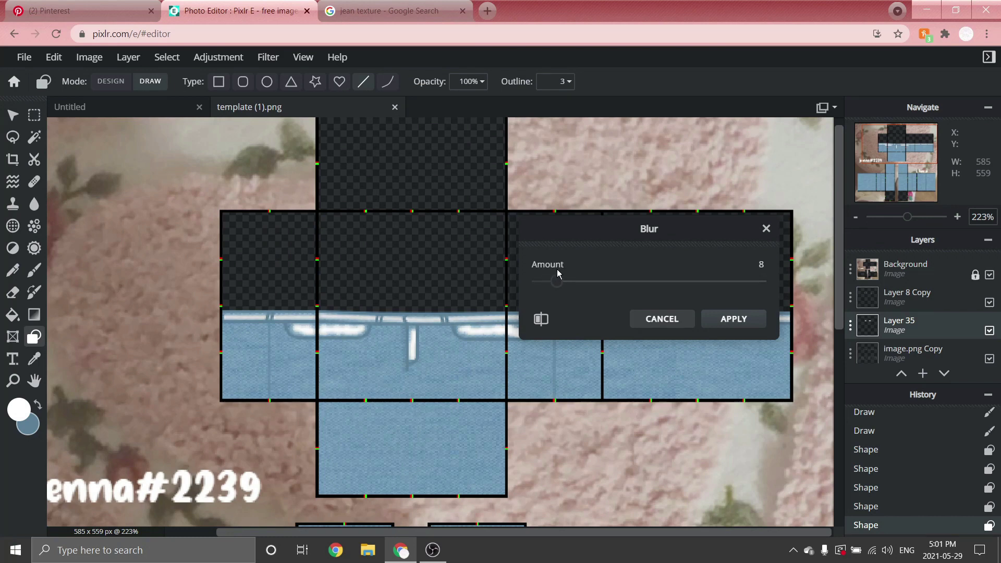
pyautogui.click(743, 319)
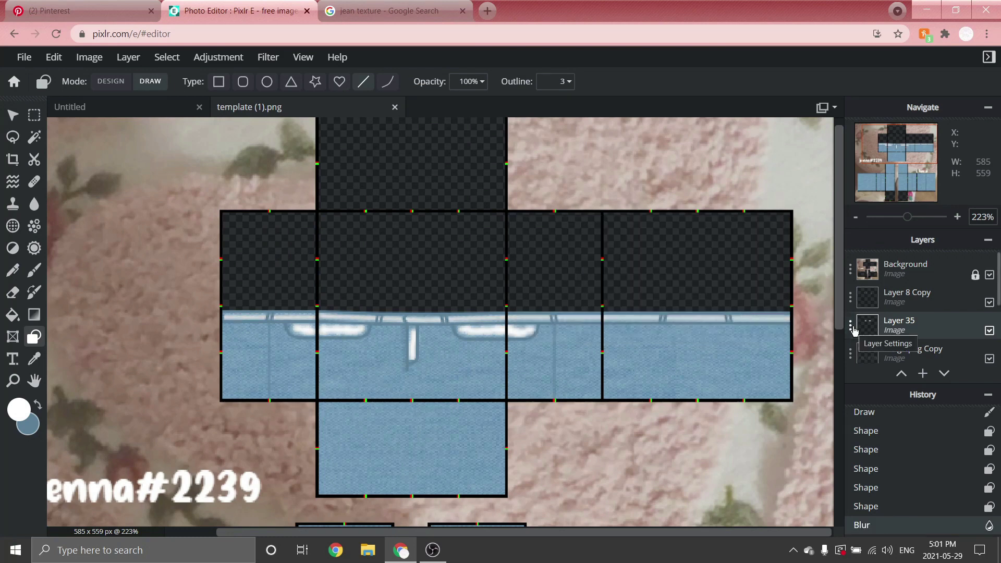
# - Reduce Layer 35's opacity strongly so the waistband, pocket and fly highlights become faint
pyautogui.click(851, 325)
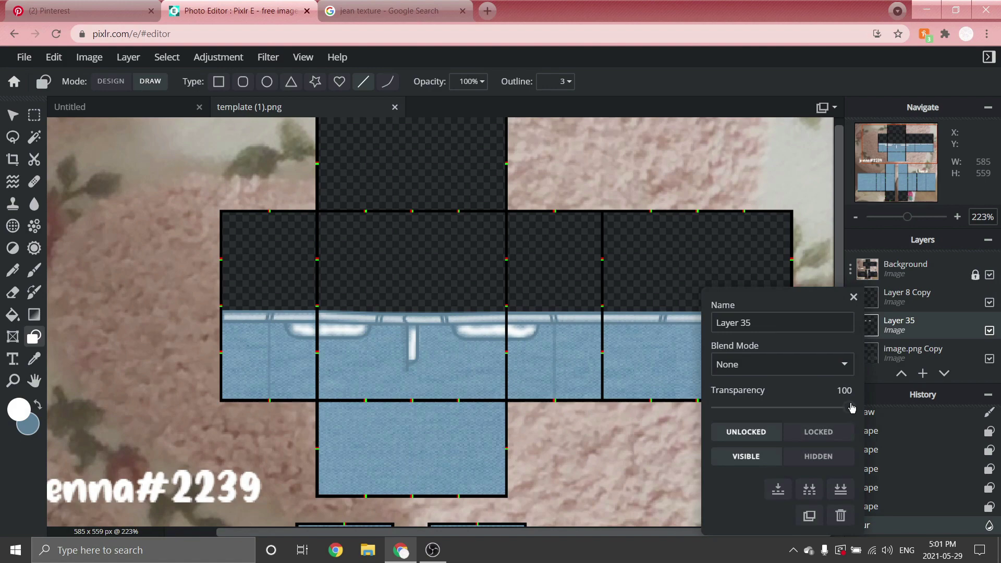
pyautogui.moveTo(850, 407); pyautogui.dragTo(725, 407)
pyautogui.hotkey('ctrl', '0')
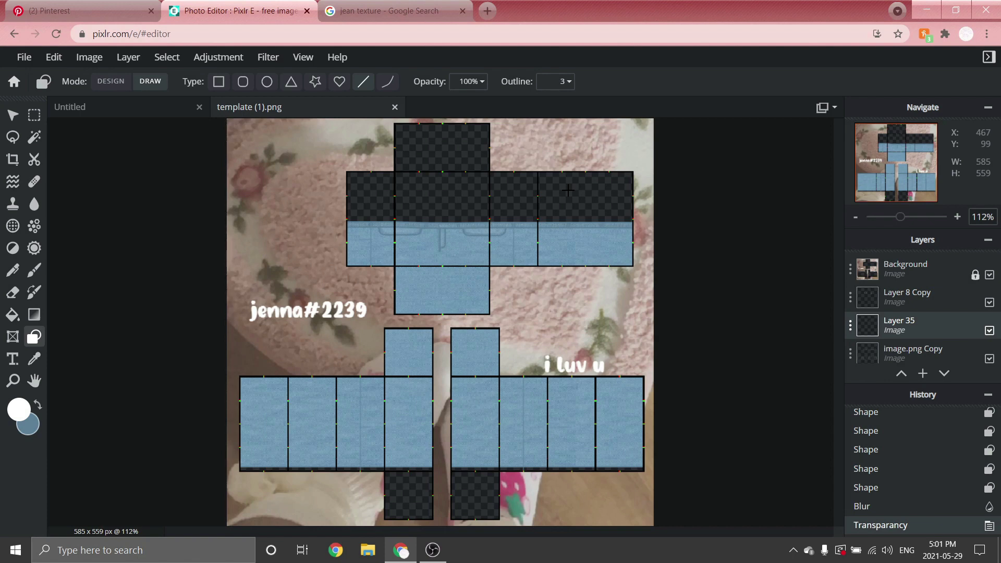
# - Switch to Pinterest to consult the patchwork pants reference photo
pyautogui.click(78, 10)
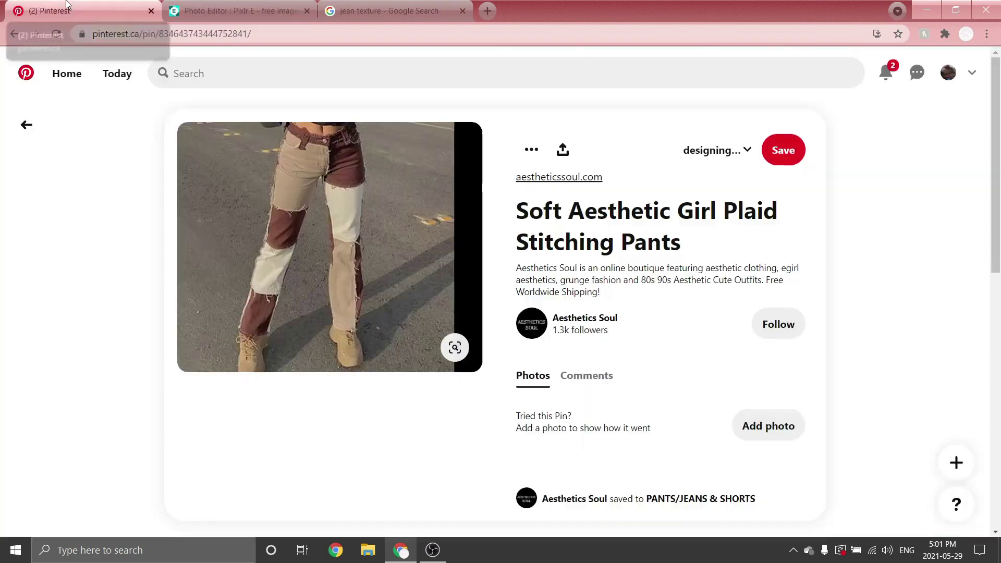
# - Go back to the profile's saved pins and open the "designing textures" board
pyautogui.hotkey('alt', 'Left')
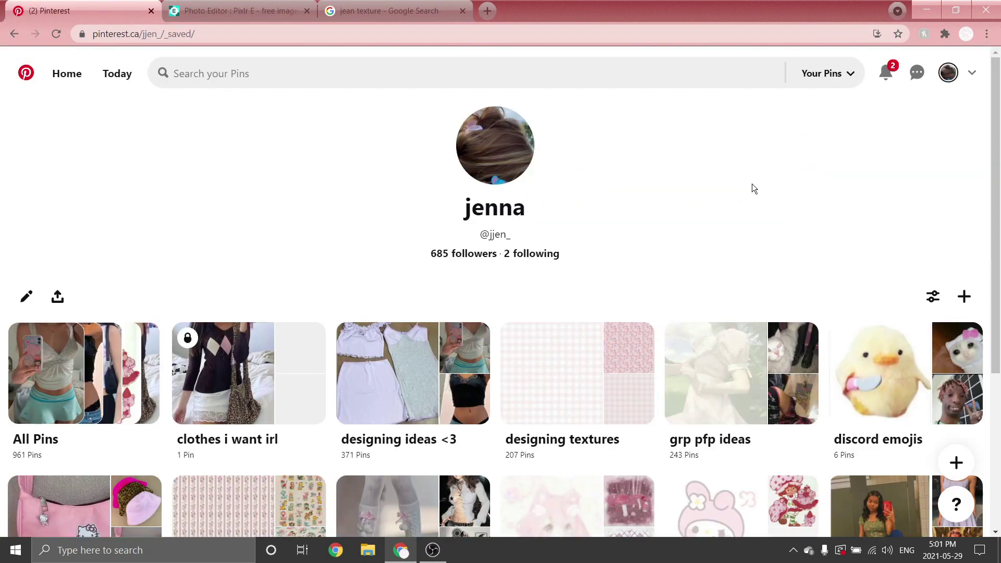
pyautogui.scroll(-4, 752, 184)
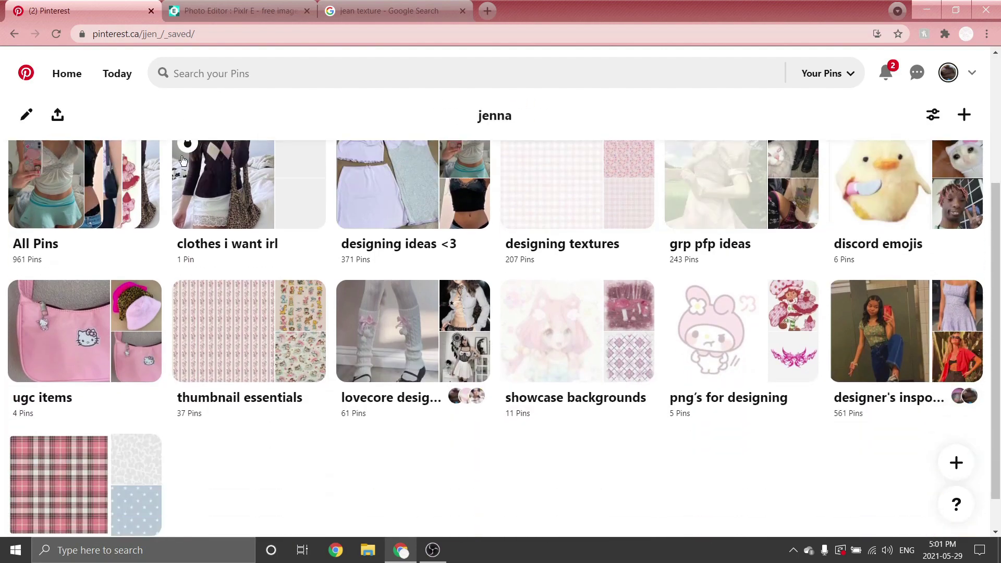
pyautogui.scroll(4, 553, 245)
pyautogui.scroll(-1, 616, 384)
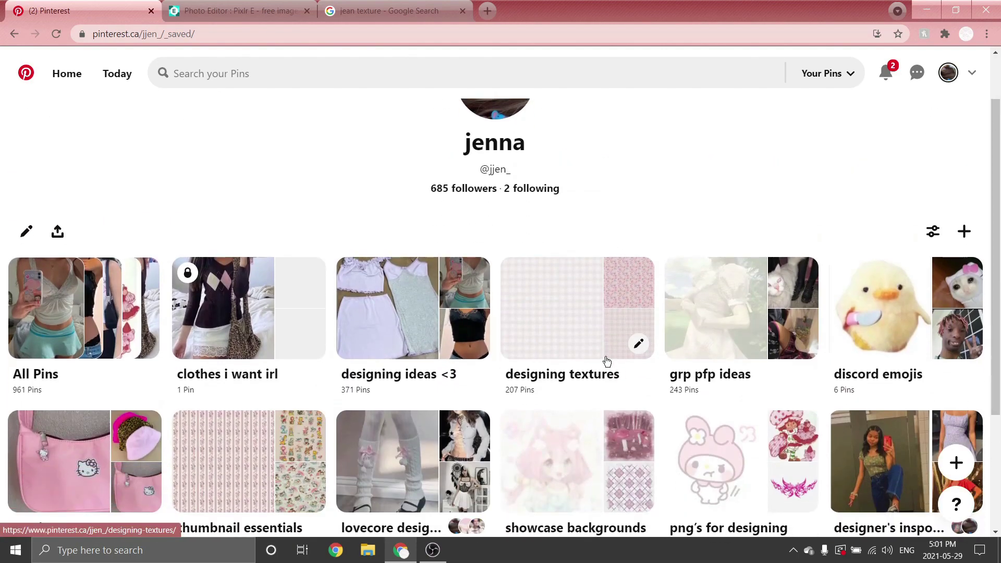
pyautogui.scroll(1, 570, 351)
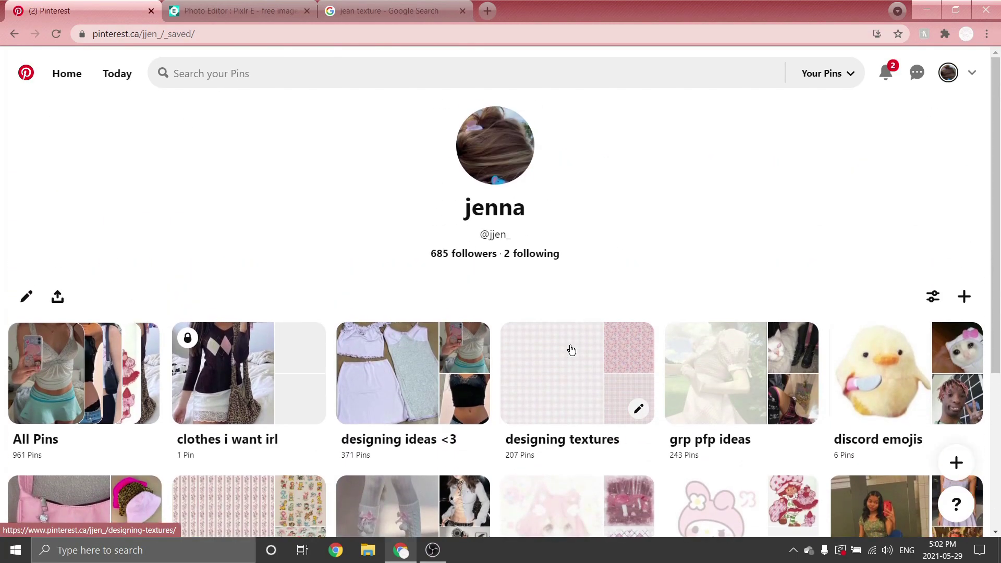
pyautogui.click(561, 401)
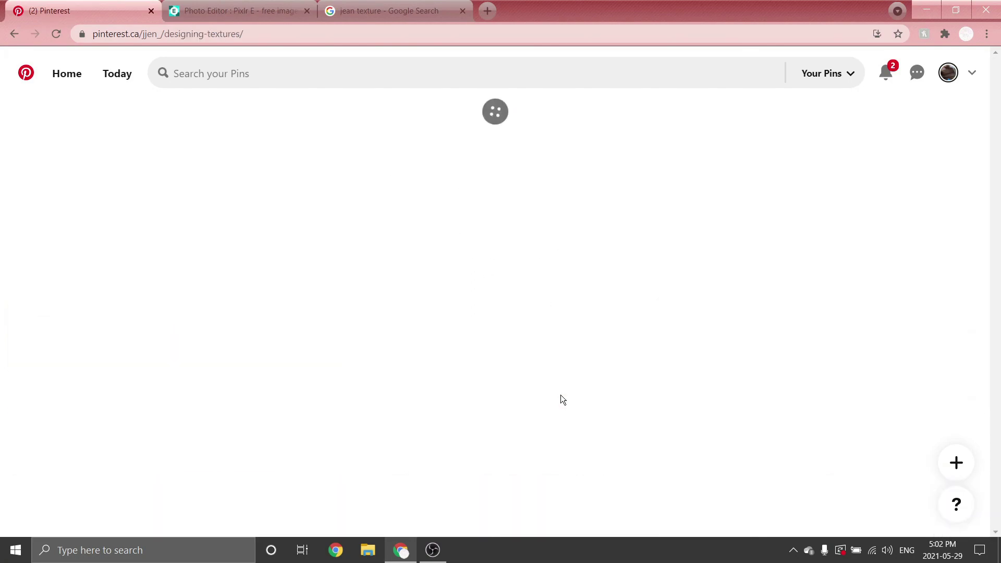
# - Look through the board's fabric patterns and the opened pattern pins, returning to the Miniature Rose Trail wallpaper
pyautogui.scroll(-2, 400, 247)
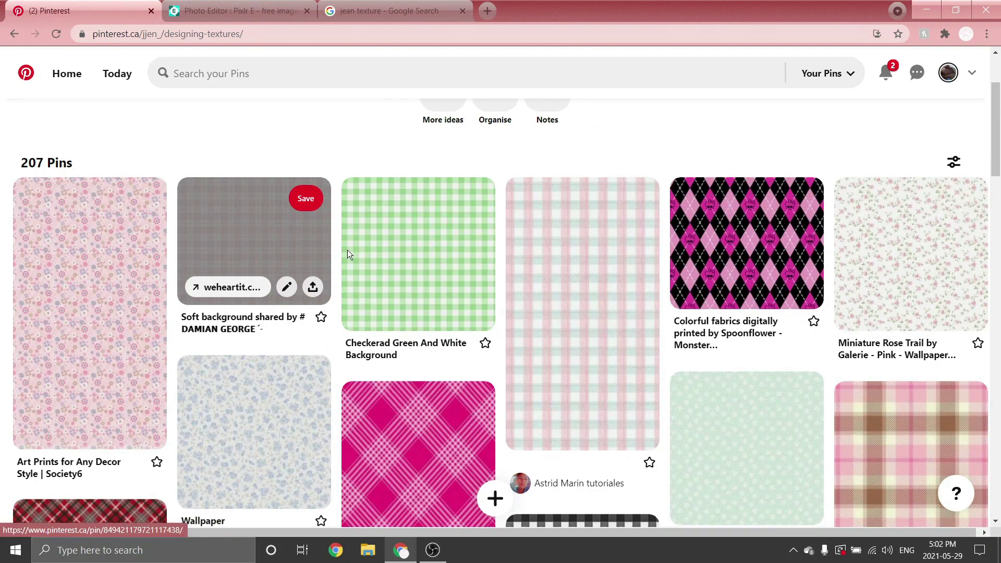
pyautogui.scroll(-7, 614, 292)
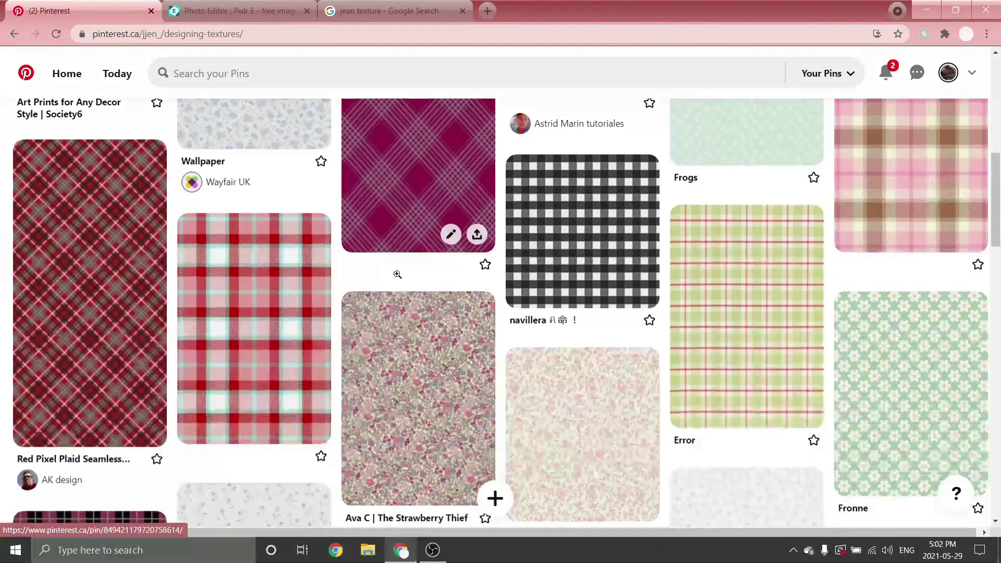
pyautogui.scroll(9, 397, 275)
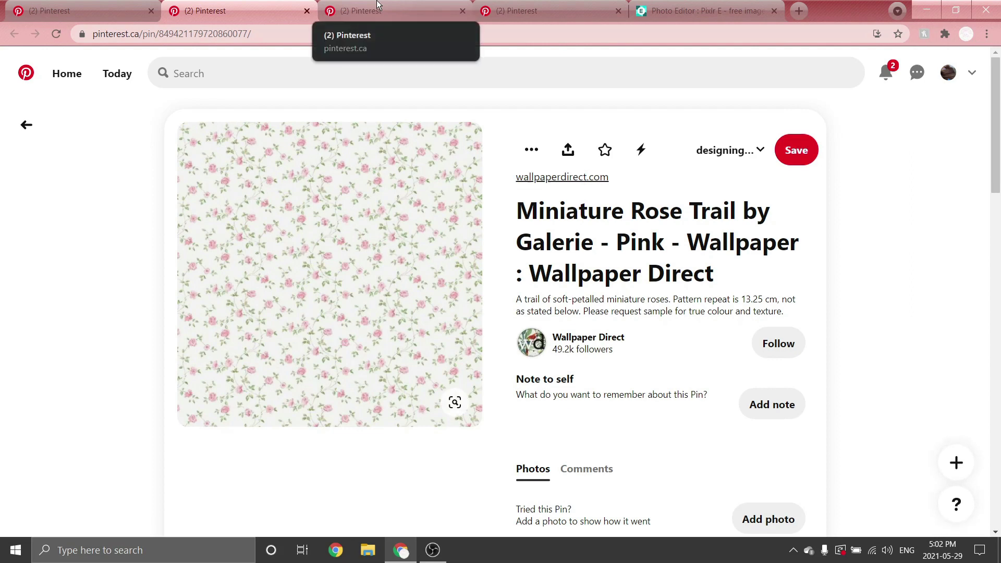
pyautogui.click(397, 11)
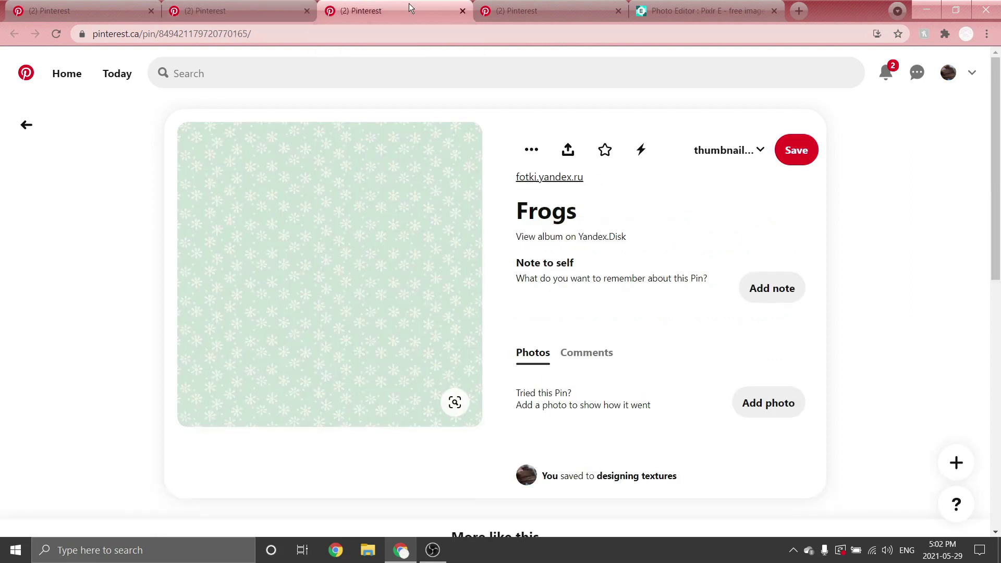
pyautogui.click(524, 4)
pyautogui.click(286, 10)
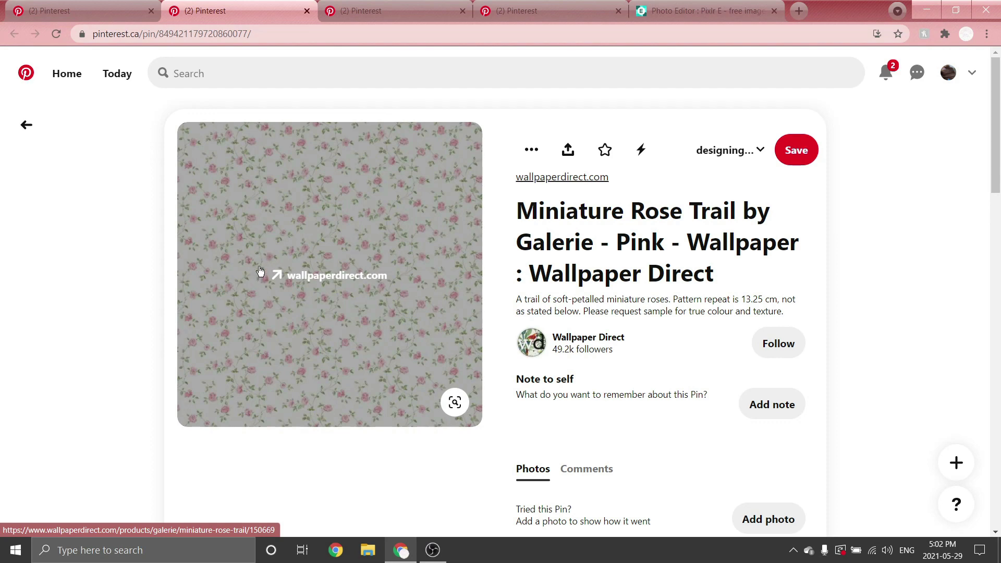
# - Switch to Pixlr E, paste the rose pattern into the clothing template and move its layer above Background
pyautogui.hotkey('ctrl', '5')
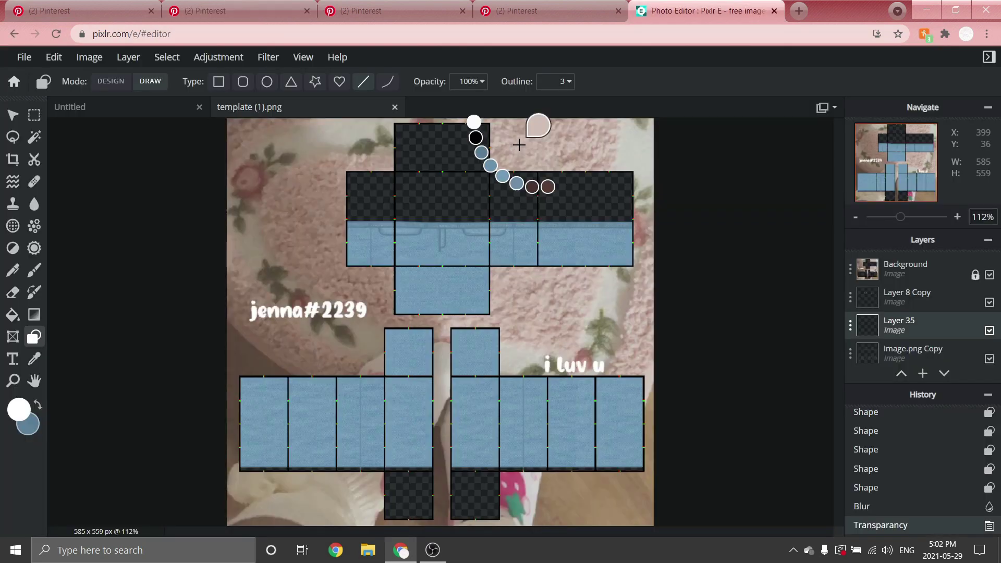
pyautogui.hotkey('ctrl', 'v')
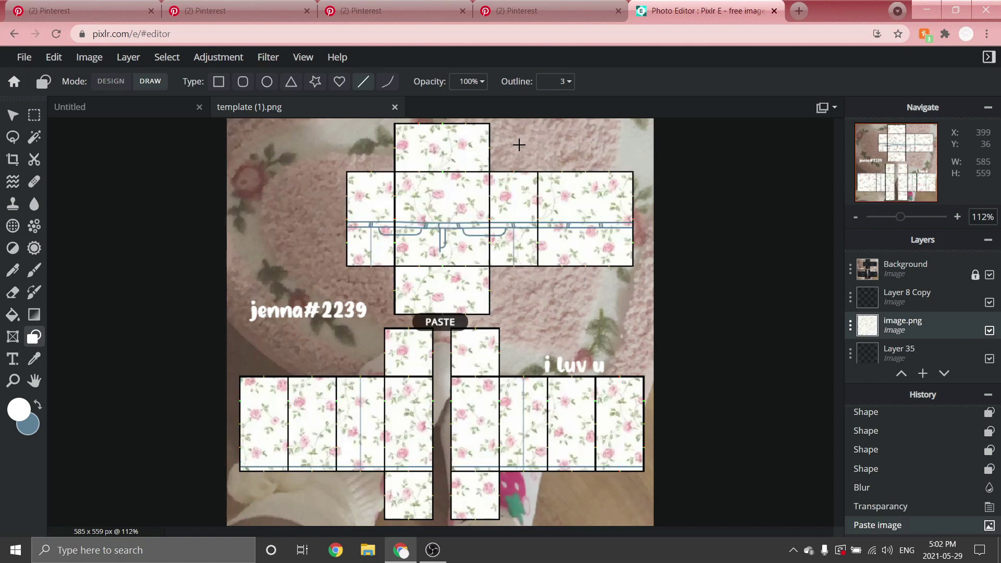
pyautogui.click(14, 116)
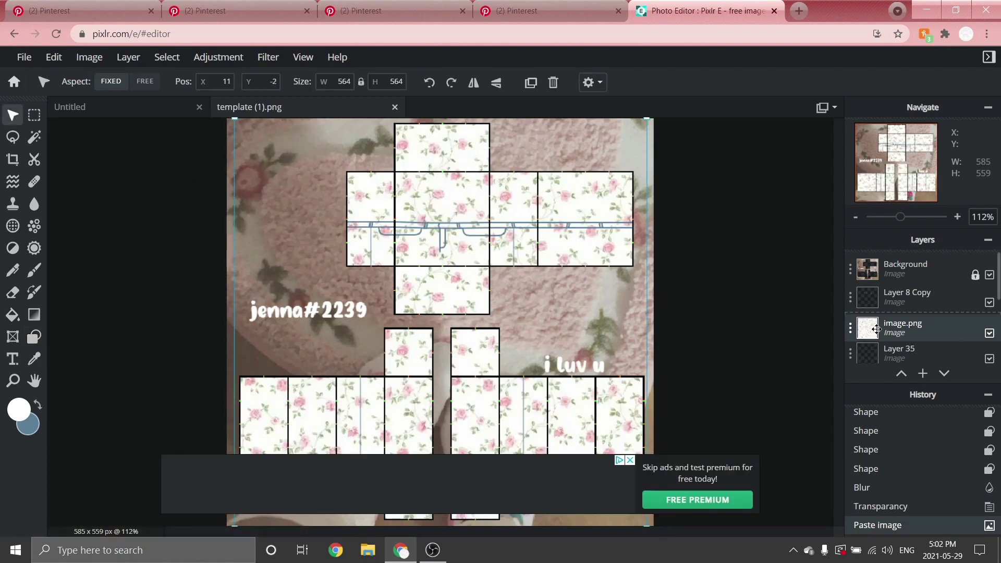
pyautogui.moveTo(880, 329); pyautogui.dragTo(893, 268)
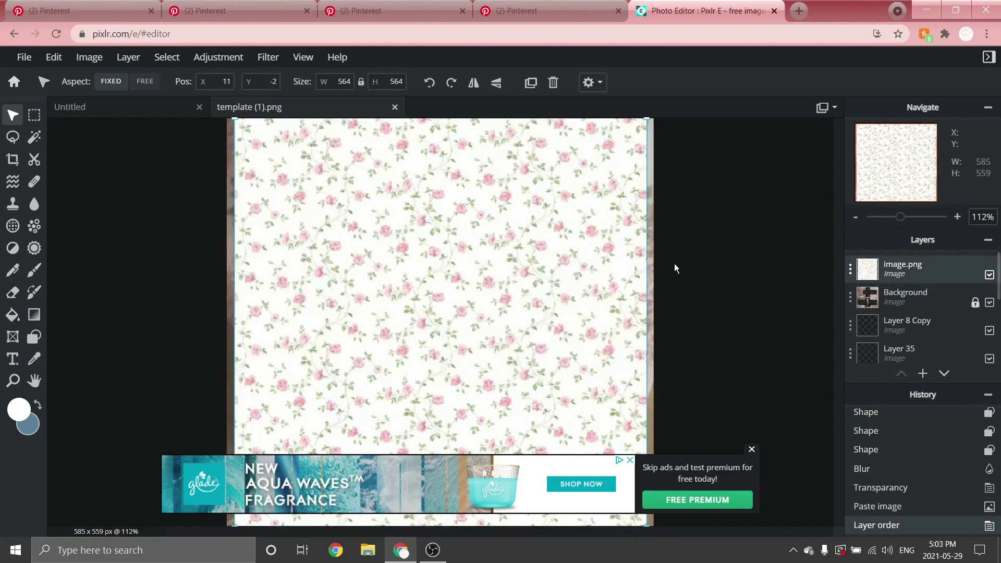
# - Paste the mint green flower pattern and the pink gingham pattern as new layers above the rose pattern
pyautogui.scroll(-3, 452, 308)
pyautogui.scroll(1, 642, 376)
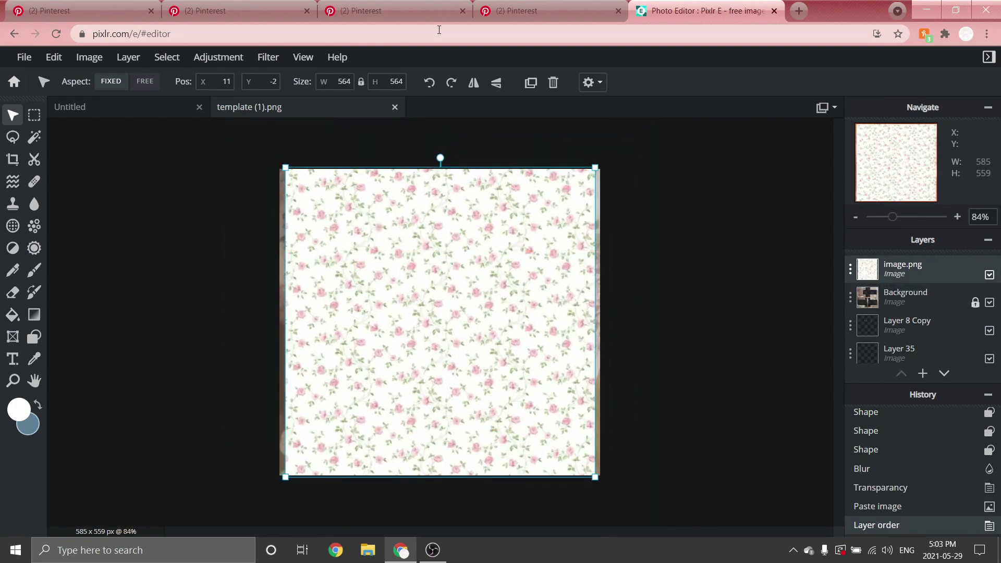
pyautogui.hotkey('ctrl', 'v')
pyautogui.hotkey('ctrl', 'v')
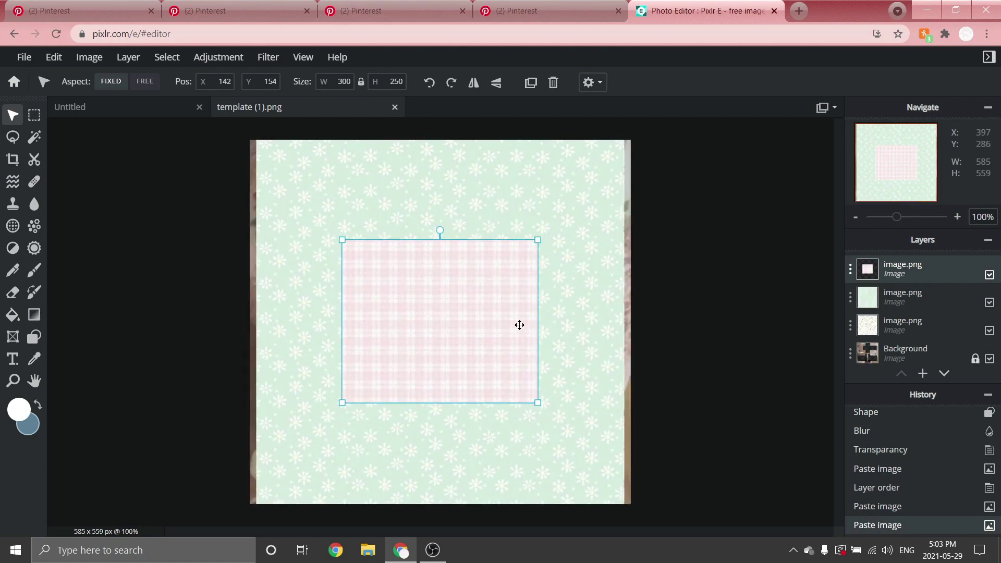
# - Nudge the pink gingham image slightly, and hide the green flower and rose pattern layers
pyautogui.moveTo(431, 306); pyautogui.dragTo(436, 299)
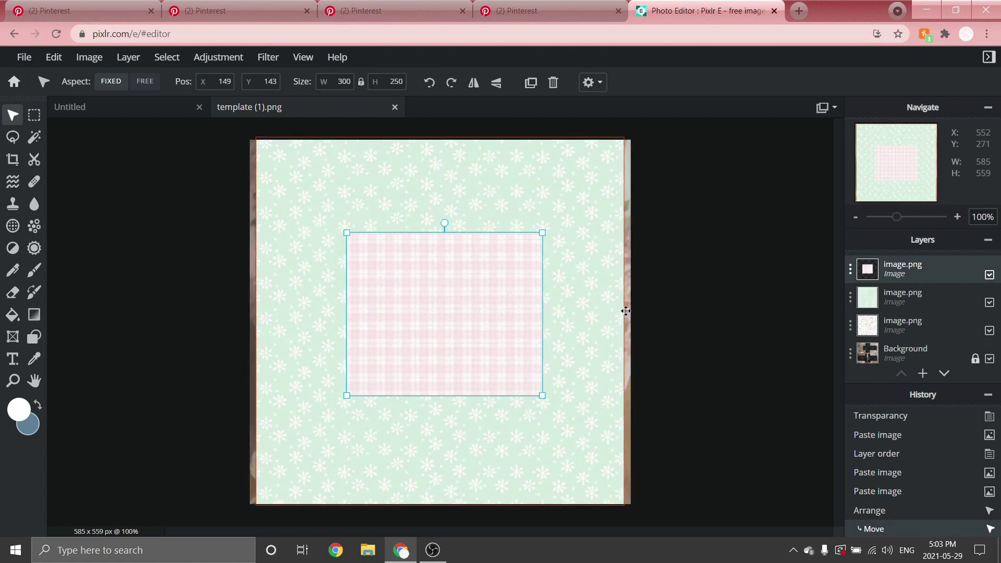
pyautogui.click(990, 303)
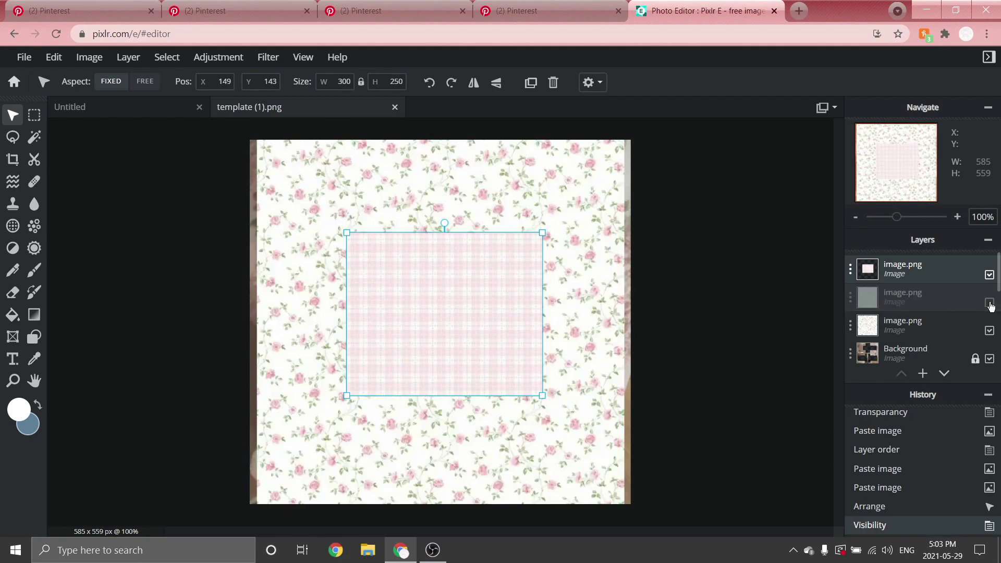
pyautogui.click(990, 332)
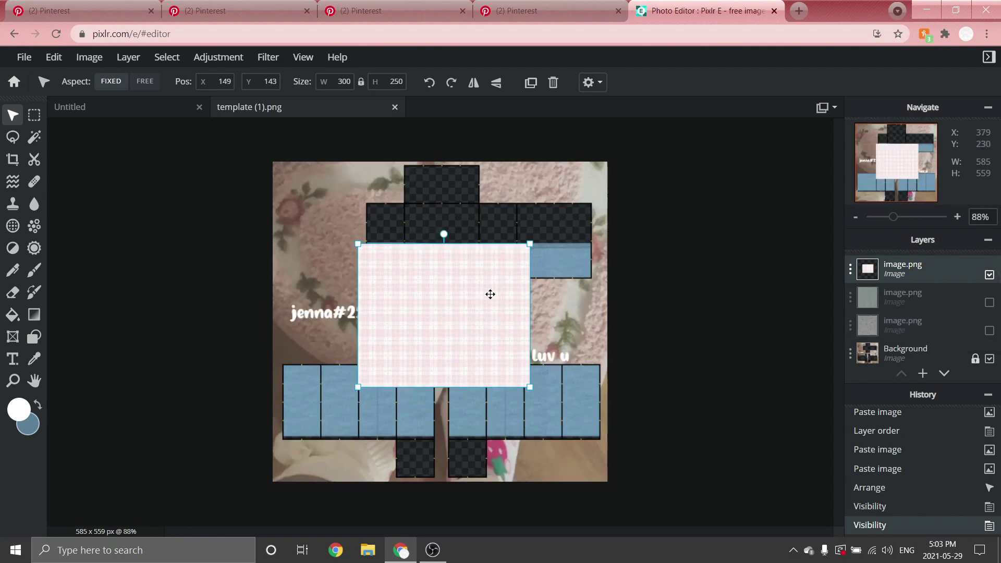
# - Shrink the pink gingham image to about 62 × 52 px and move it onto the left leg block
pyautogui.scroll(2, 489, 287)
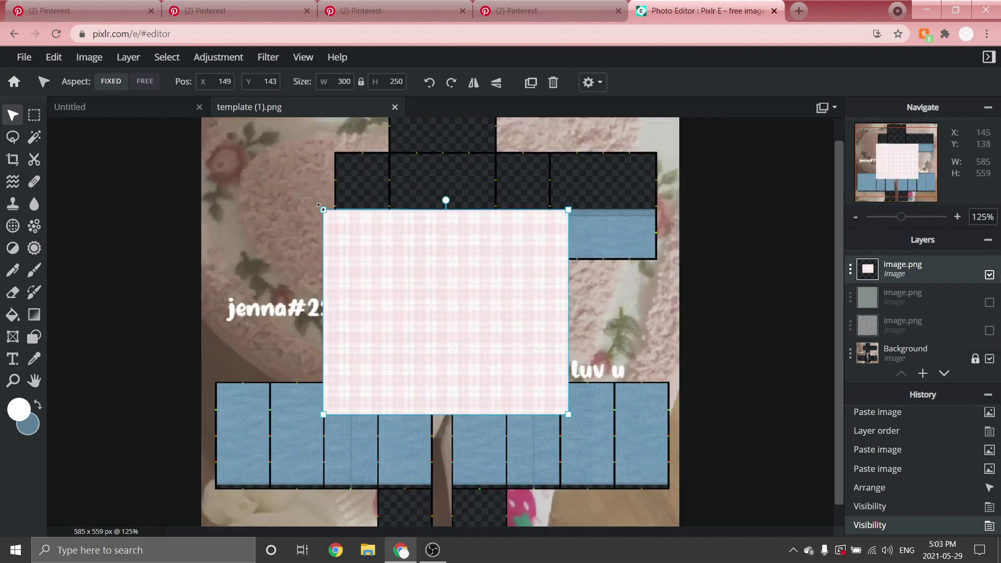
pyautogui.moveTo(322, 208); pyautogui.dragTo(484, 343)
pyautogui.scroll(2, 428, 444)
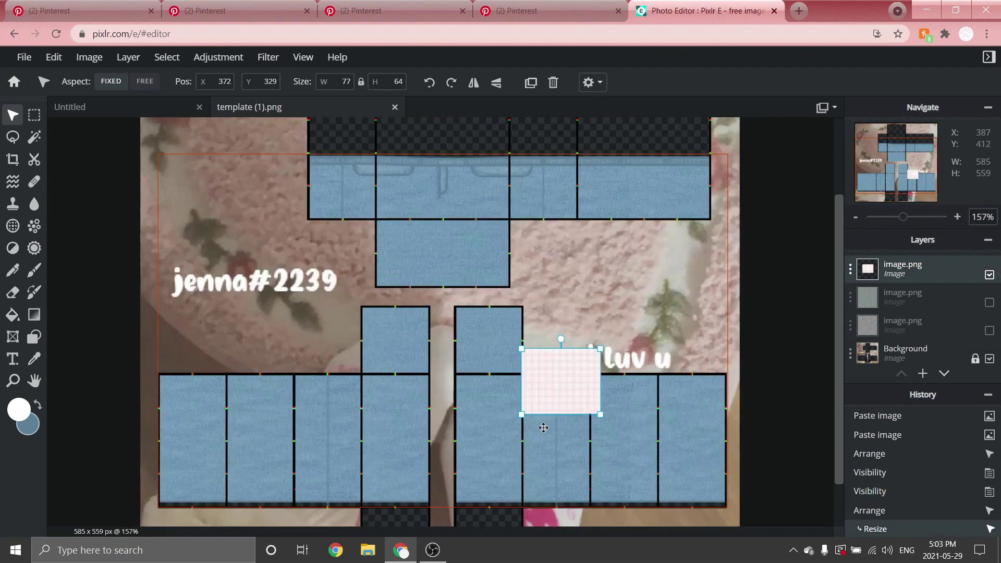
pyautogui.moveTo(536, 389); pyautogui.dragTo(339, 425)
pyautogui.scroll(-1, 357, 434)
pyautogui.scroll(8, 275, 348)
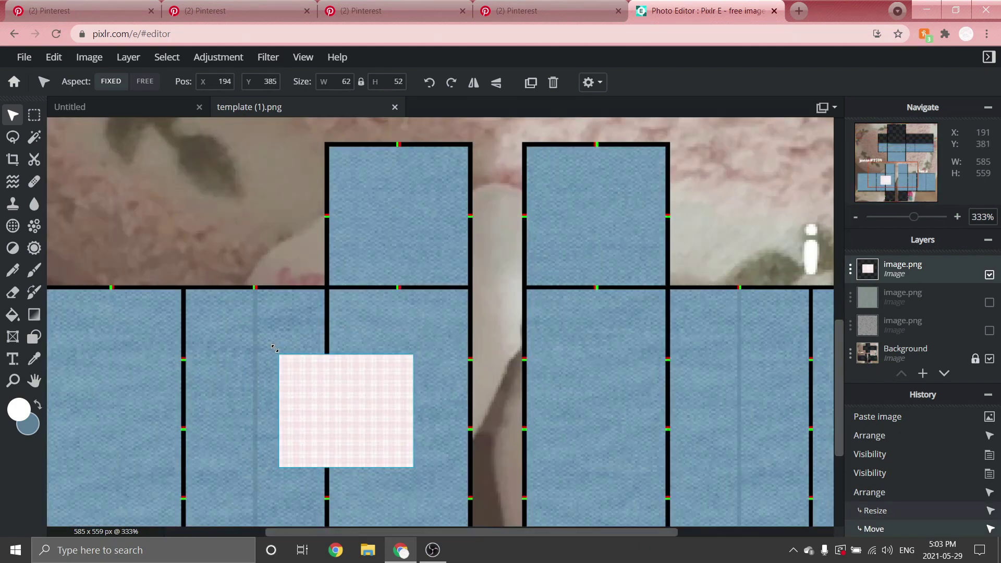
pyautogui.moveTo(320, 384); pyautogui.dragTo(294, 346)
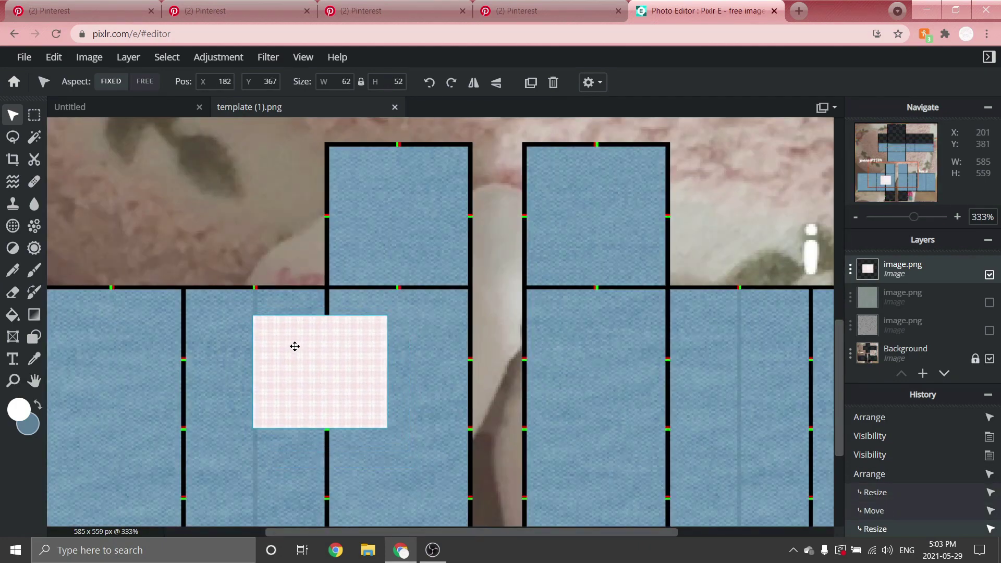
# - Fine-tune the gingham patch's position over the two inner left-leg panels to about X 182, Y 371
pyautogui.scroll(-6, 294, 343)
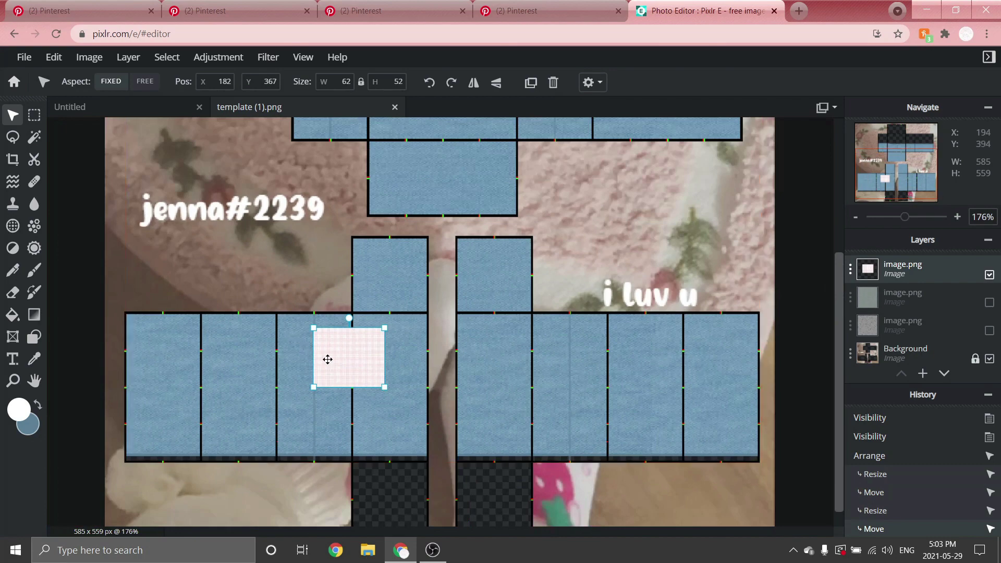
pyautogui.scroll(8, 327, 359)
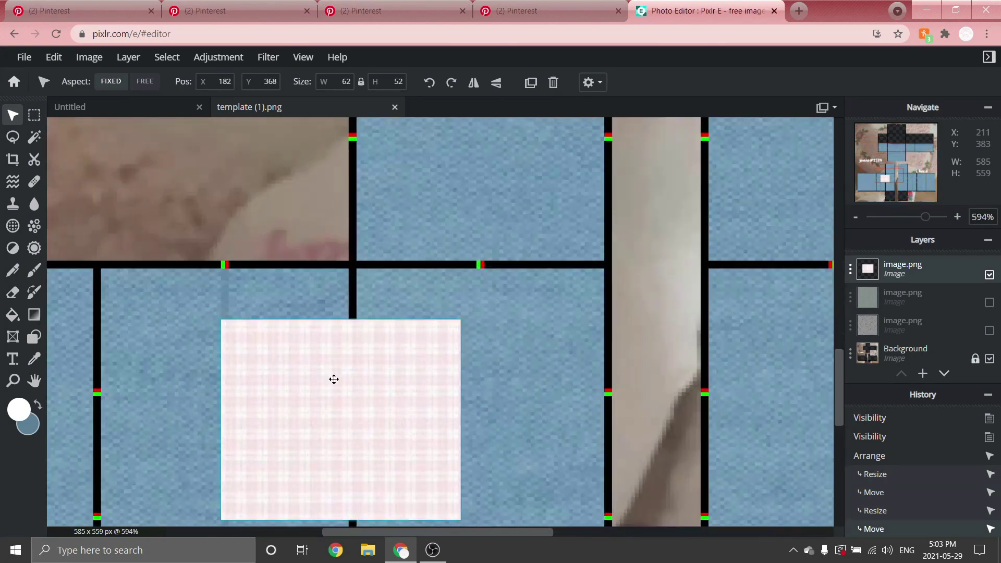
pyautogui.moveTo(334, 379)
pyautogui.mouseDown()
pyautogui.moveTo(331, 398)
pyautogui.moveTo(334, 387)
pyautogui.mouseUp()
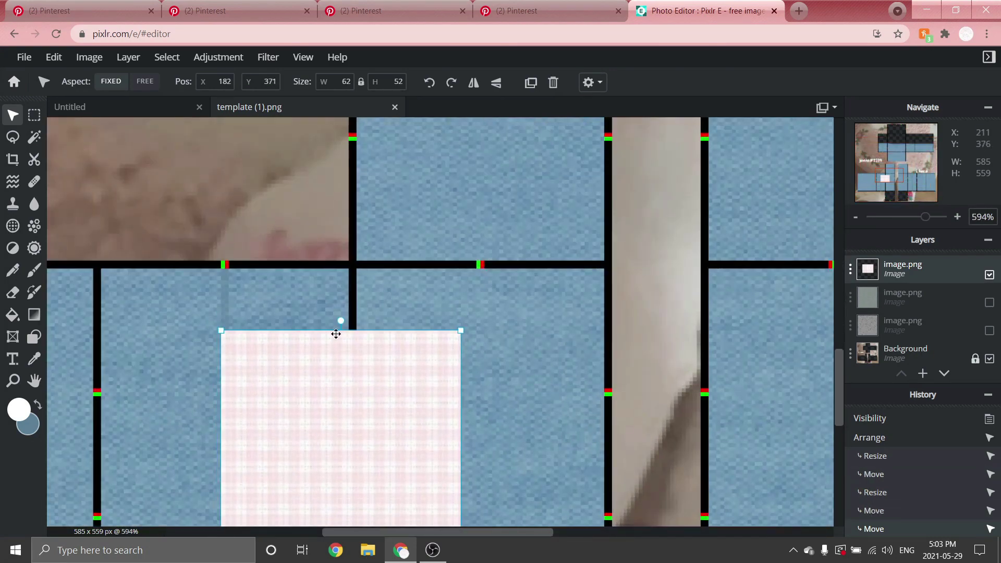
pyautogui.scroll(-4, 332, 349)
pyautogui.scroll(3, 333, 362)
pyautogui.scroll(-4, 261, 245)
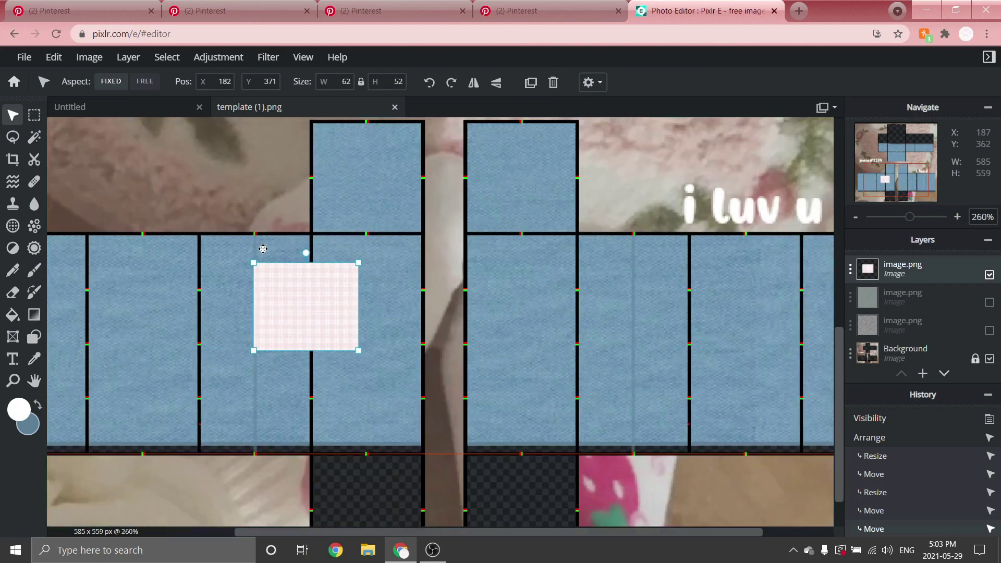
pyautogui.scroll(5, 280, 260)
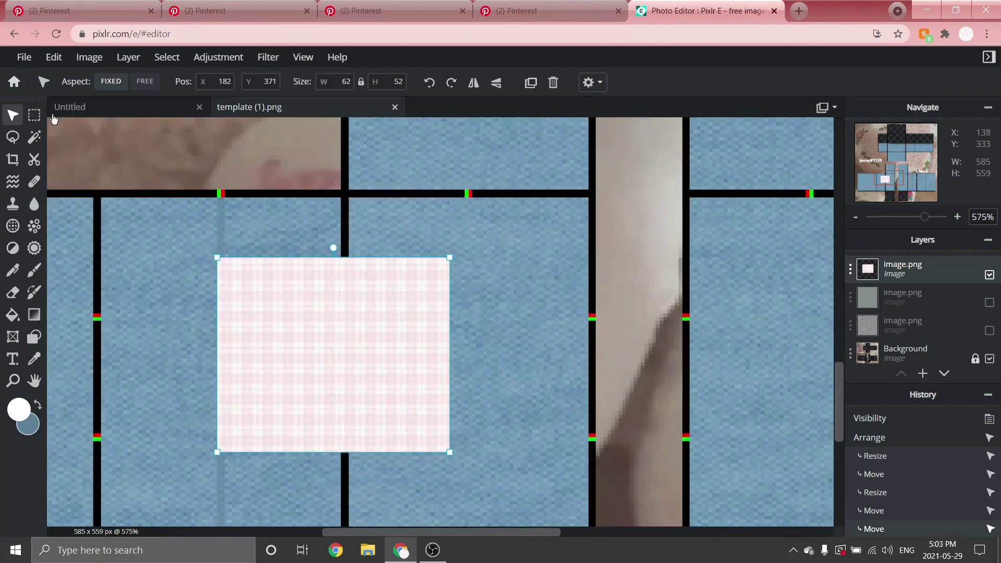
# - Trim the gingham patch to about 42 × 44 px by deleting its edges, and move its layer below Background
pyautogui.click(34, 115)
pyautogui.moveTo(183, 422); pyautogui.dragTo(548, 489)
pyautogui.press('Delete')
pyautogui.click(511, 316)
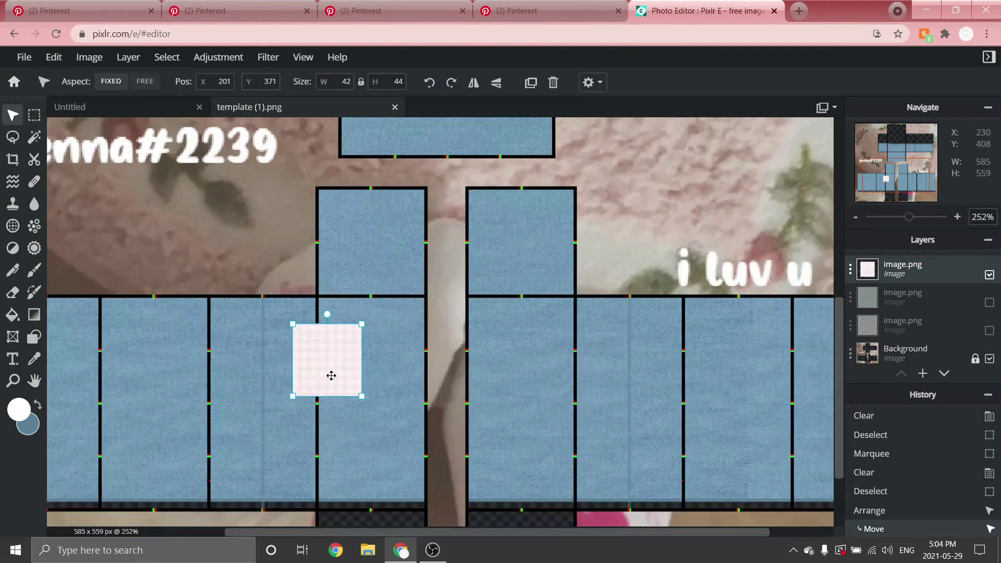
pyautogui.moveTo(938, 271); pyautogui.dragTo(886, 357)
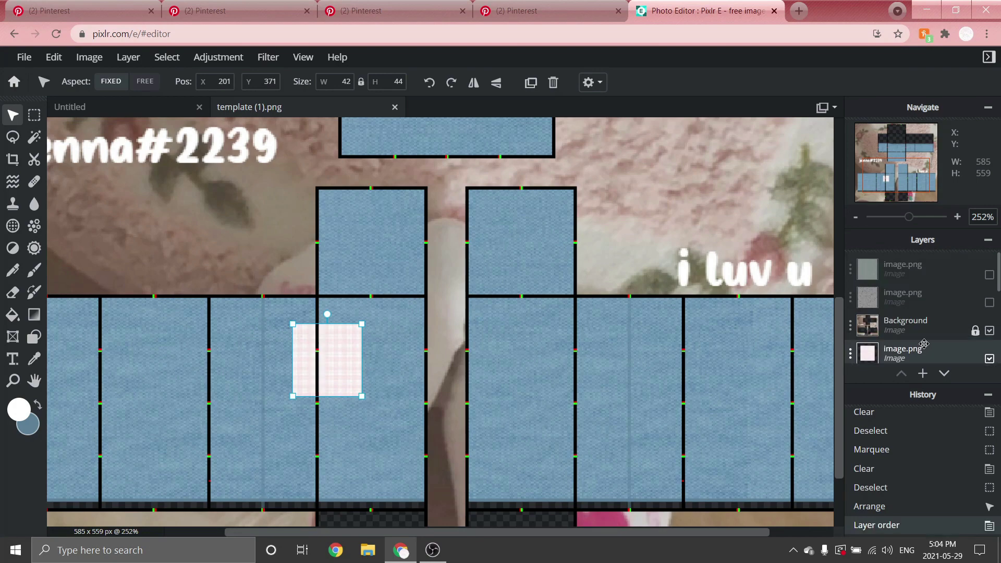